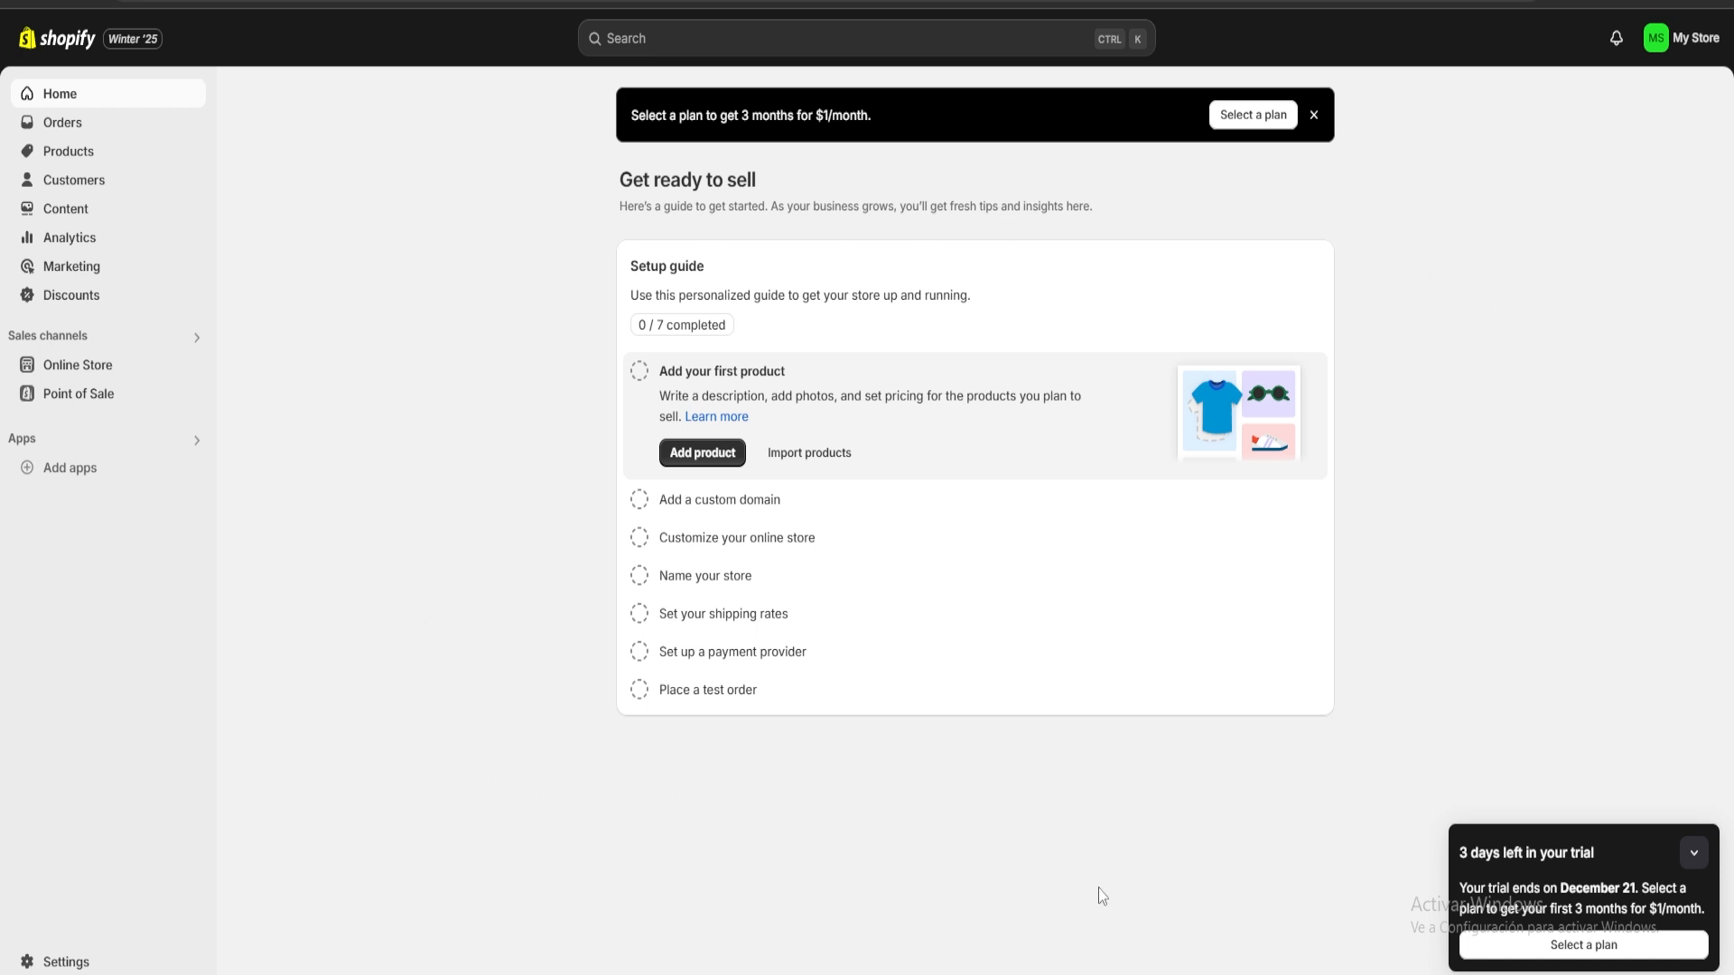
Start a new product and title it "Stocks Online Course".
left_click(59, 156)
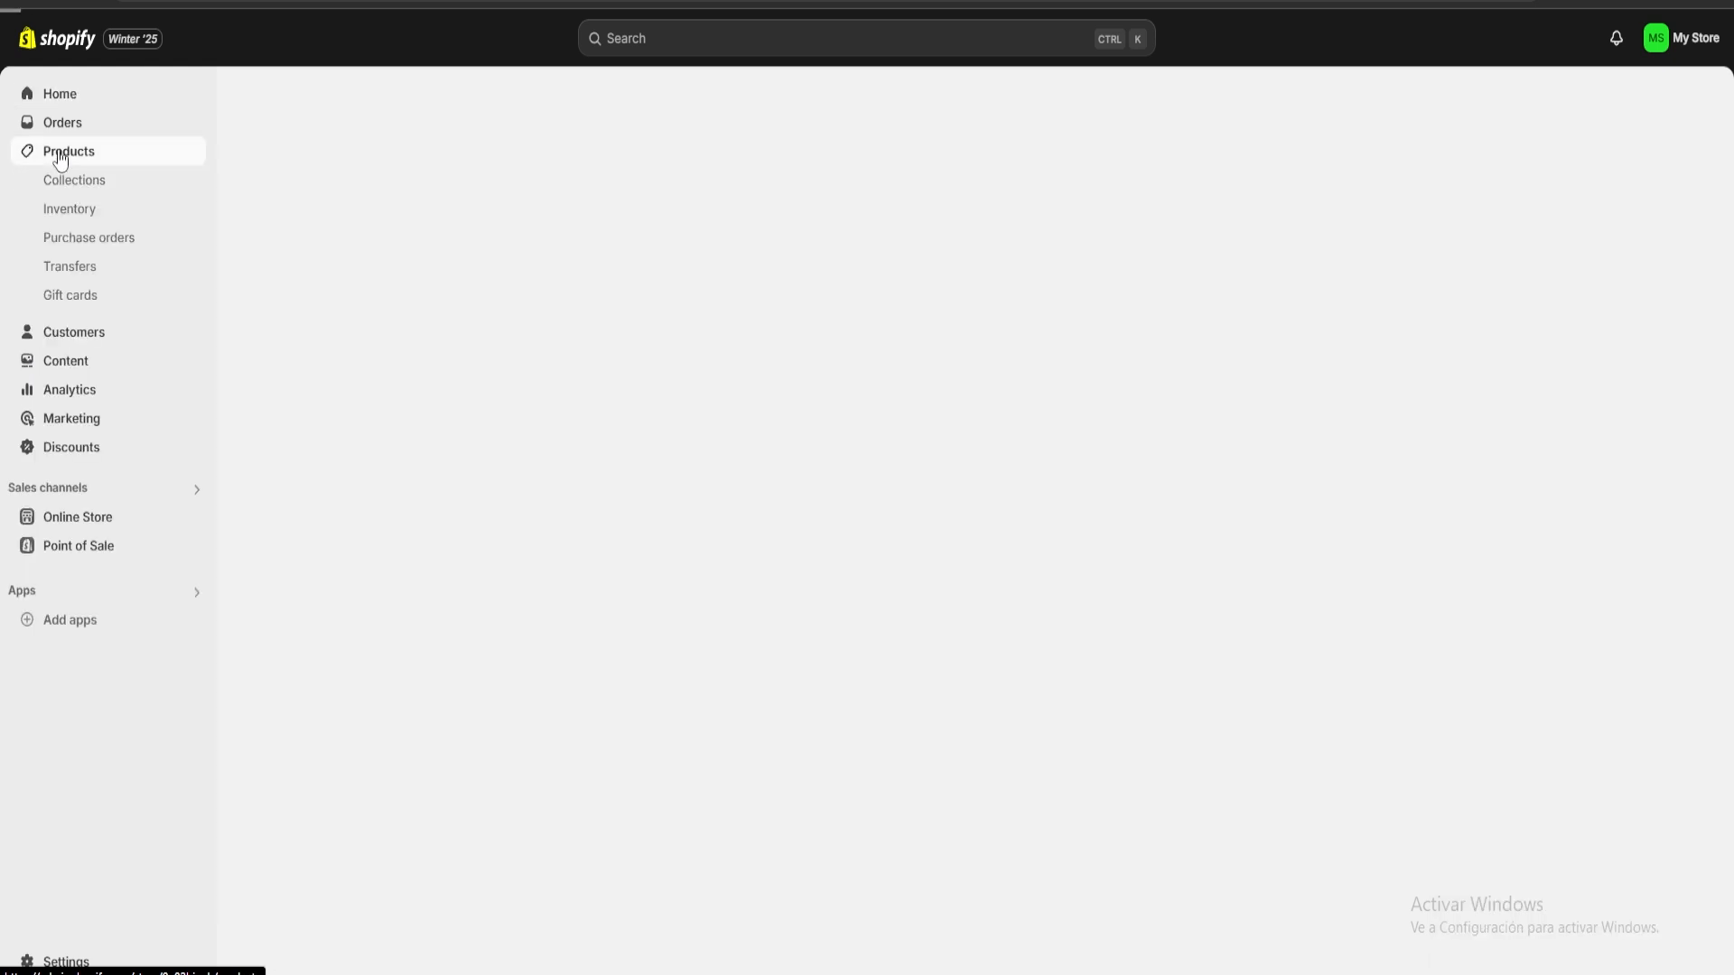
left_click(542, 356)
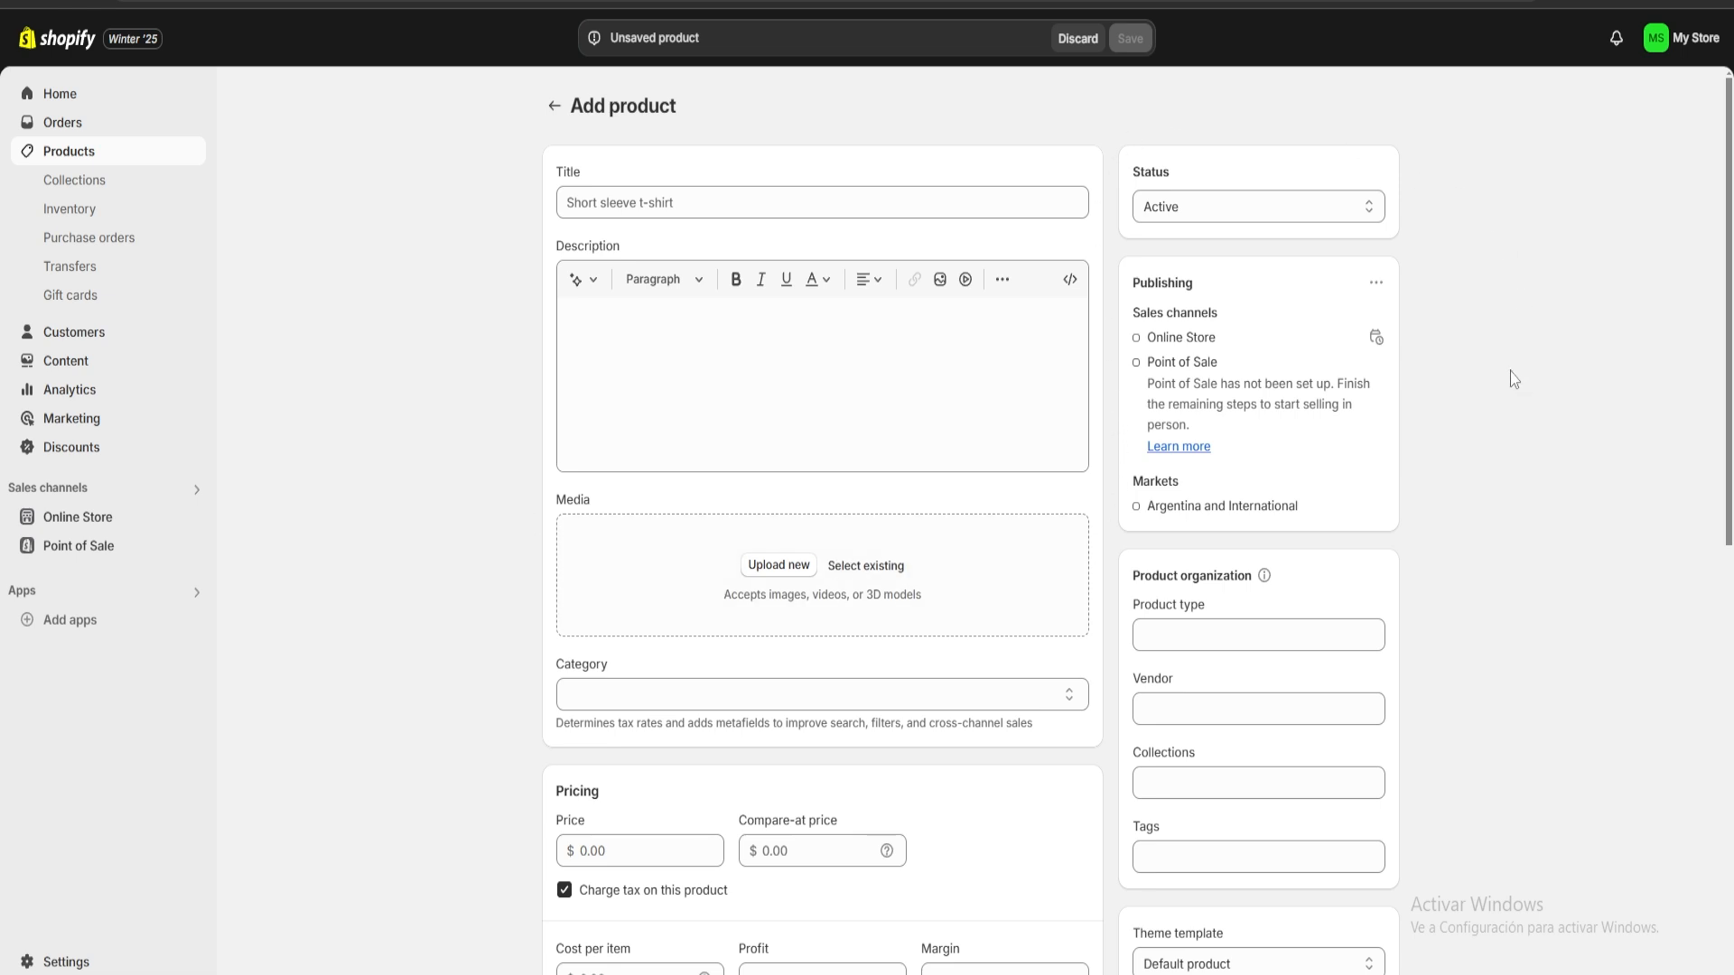
left_click(884, 196)
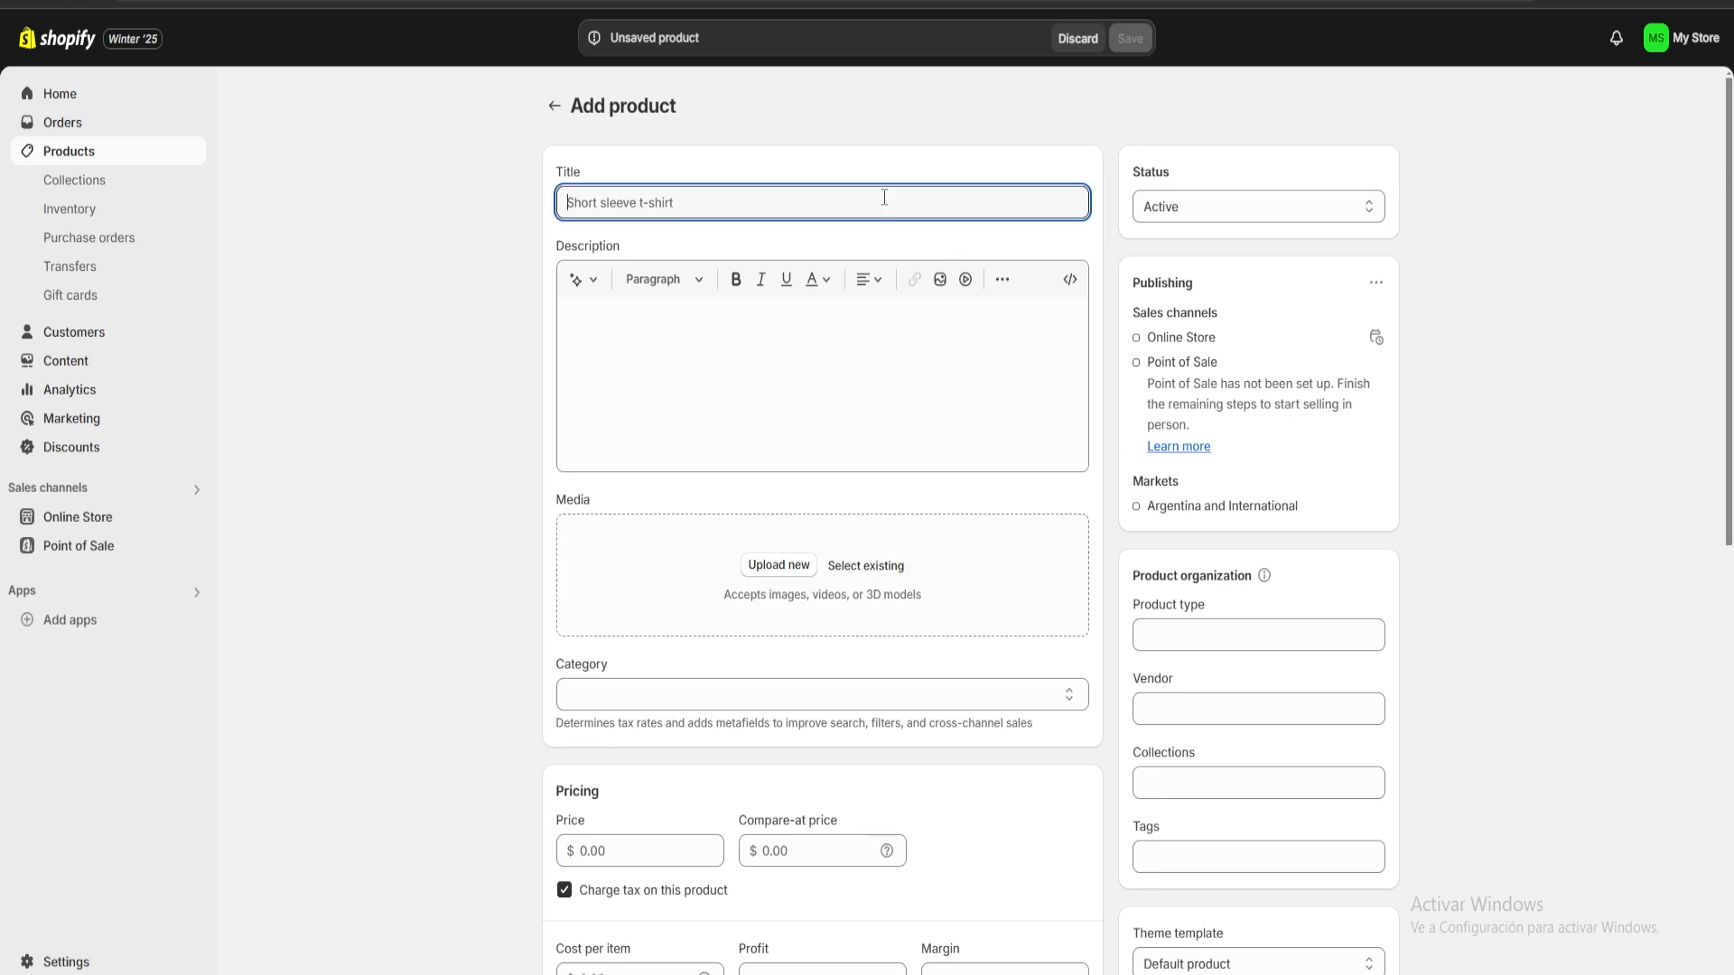
type("Stocks Online Course")
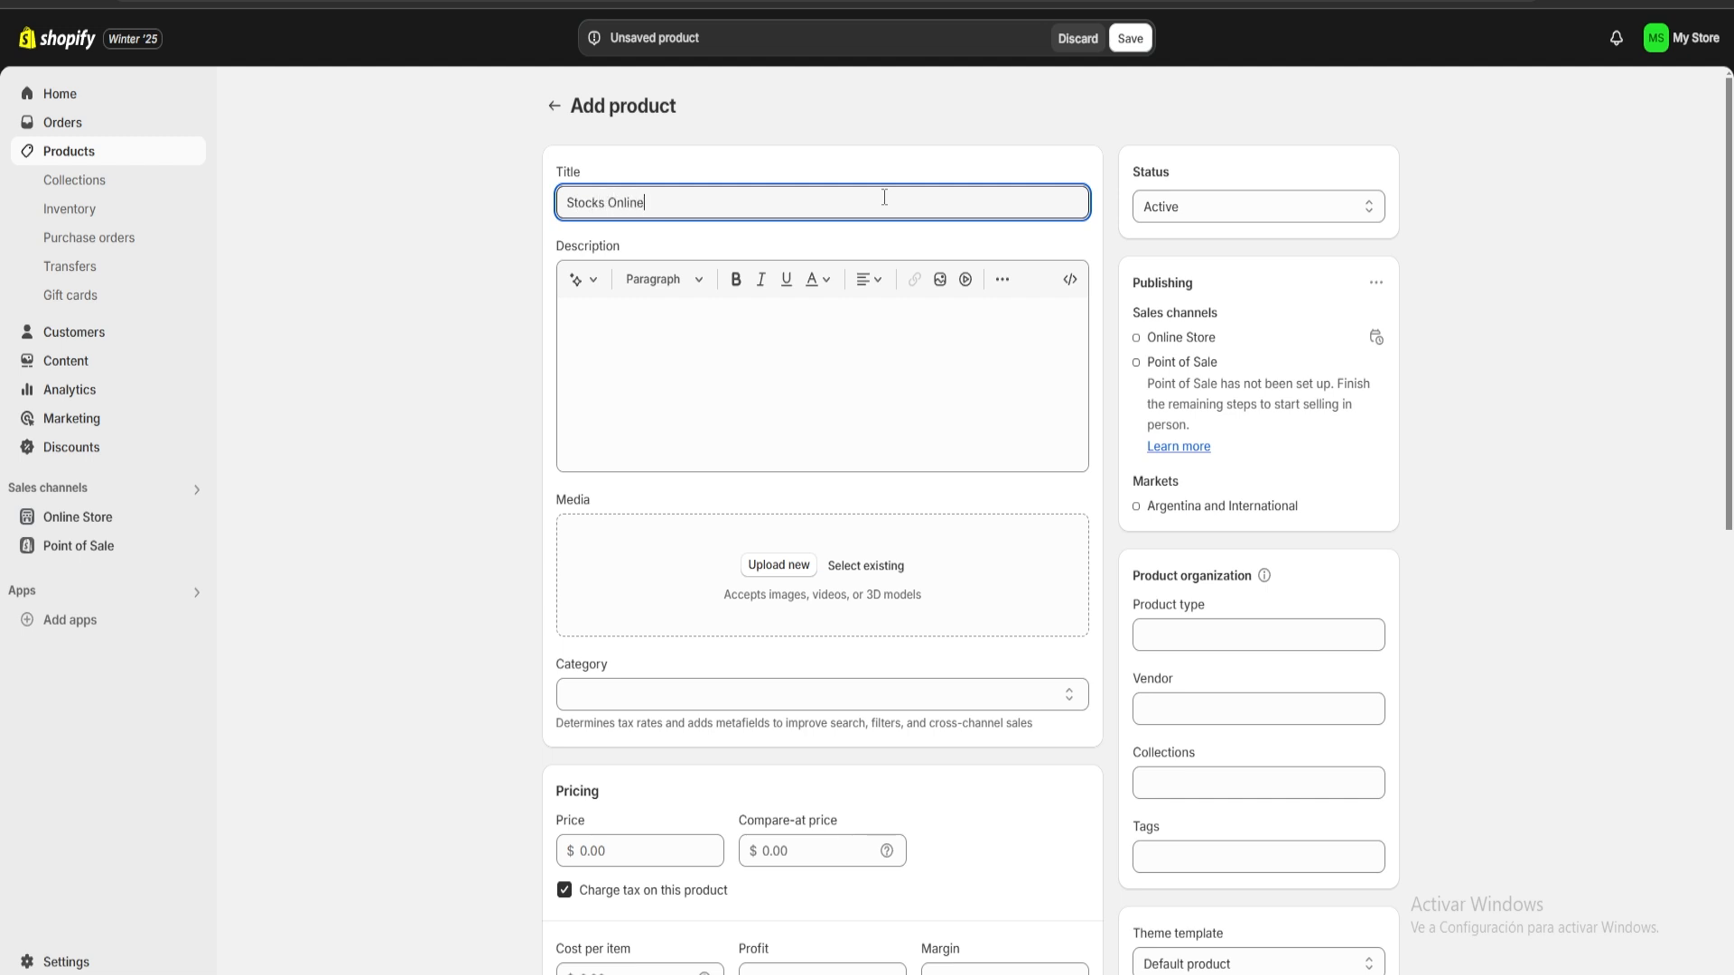
Generate the product description automatically from the keywords "Stocks Online Course" in the Expert tone and keep the generated text.
triple_click(787, 199)
key("ctrl+c")
left_click(784, 353)
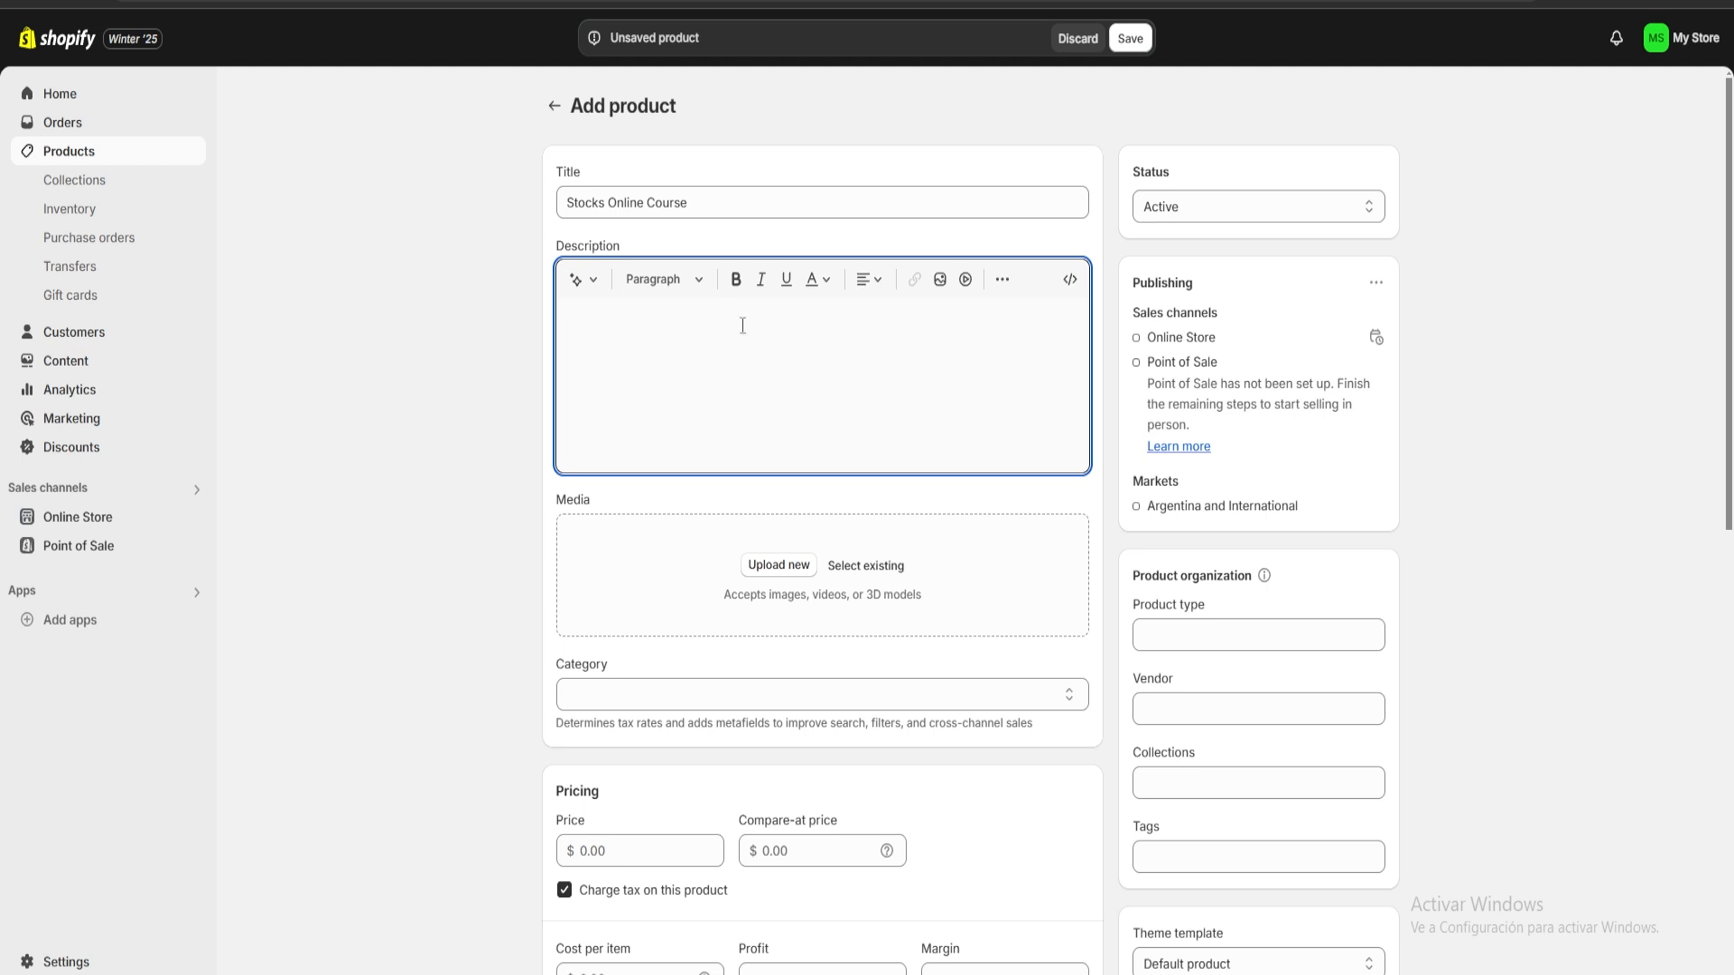
left_click(575, 290)
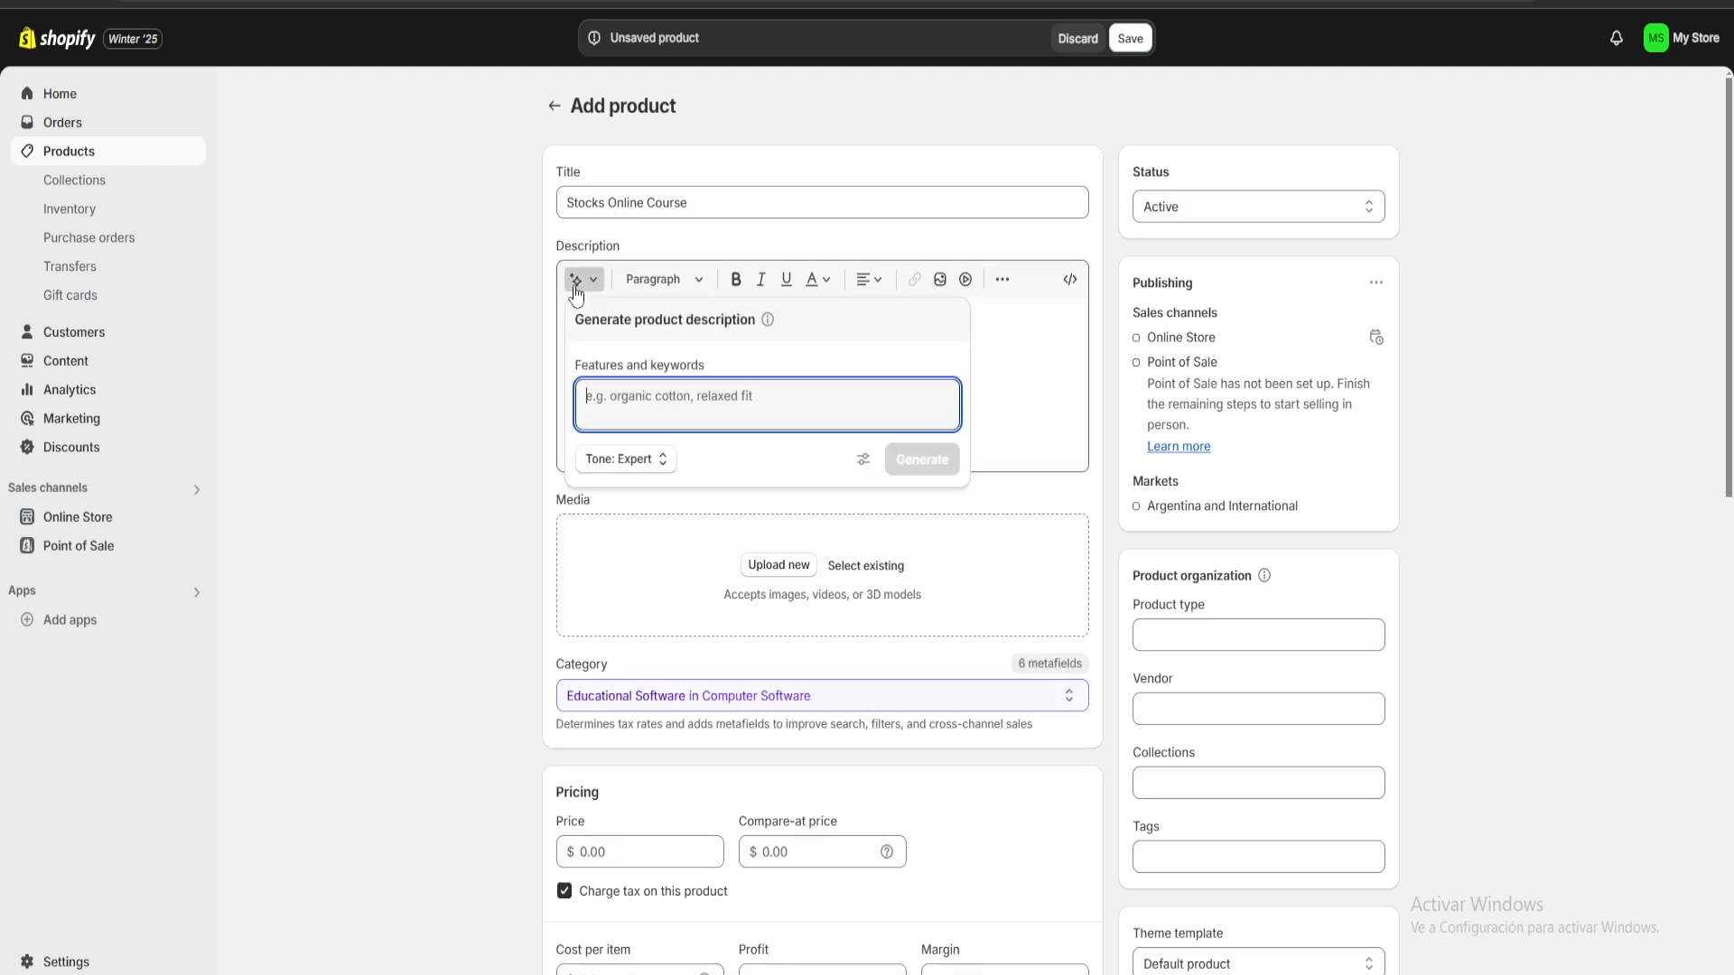
key("ctrl+v")
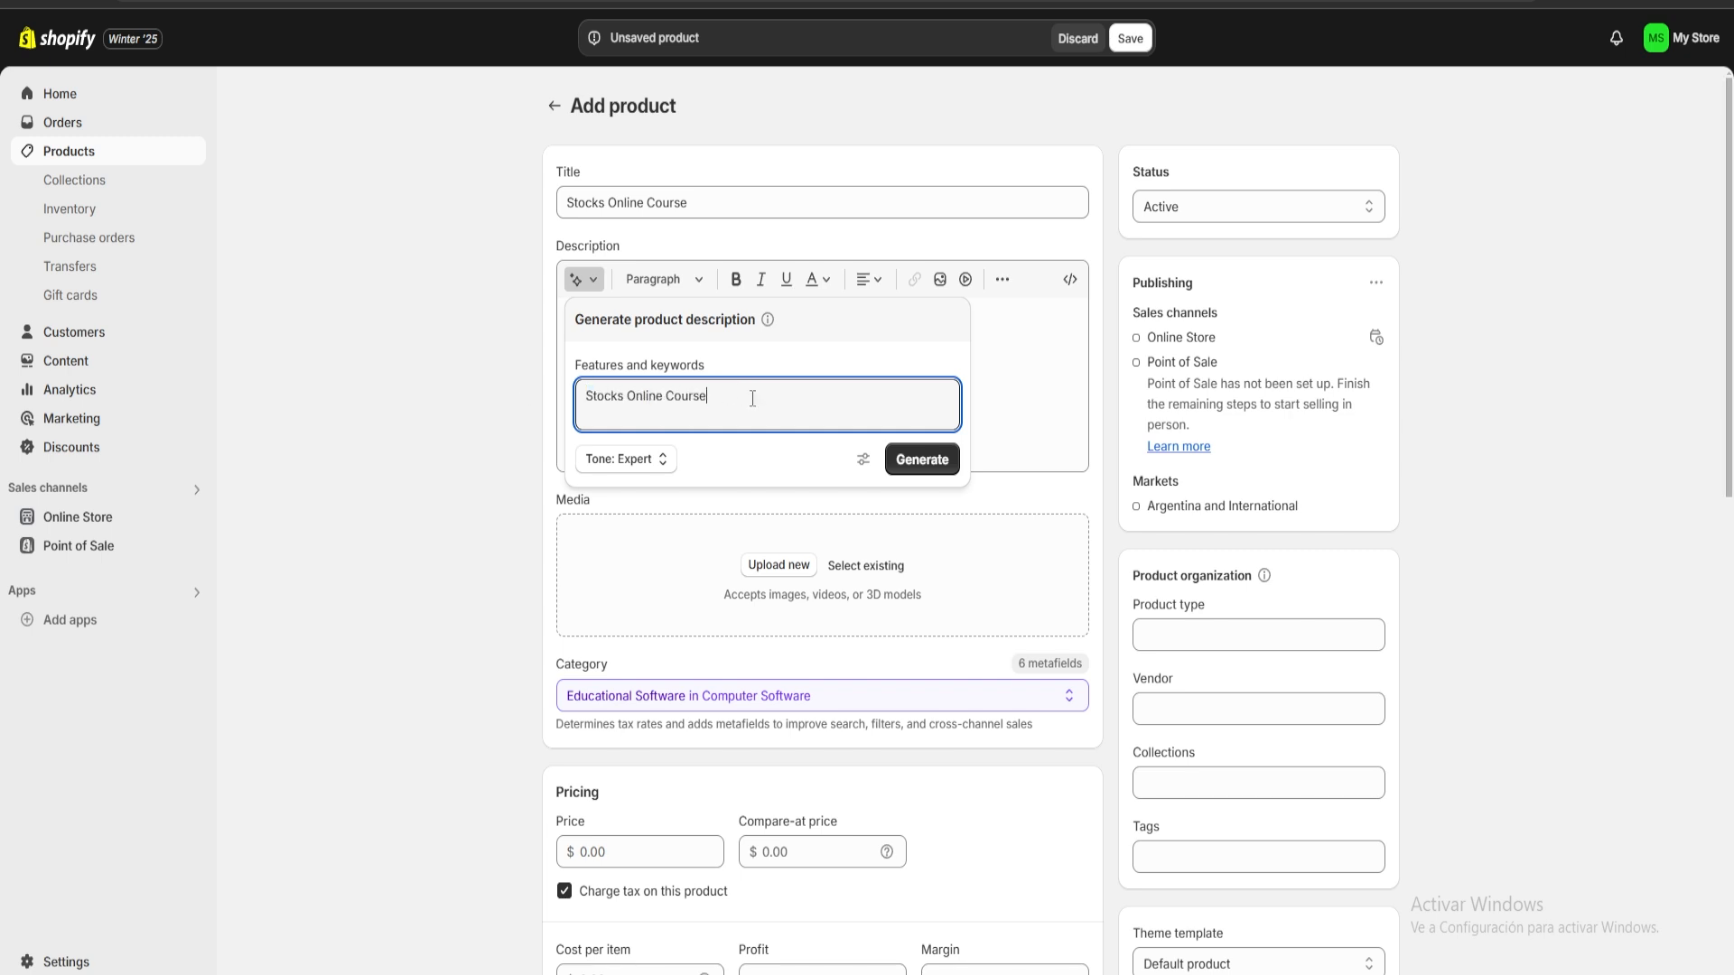
left_click(922, 459)
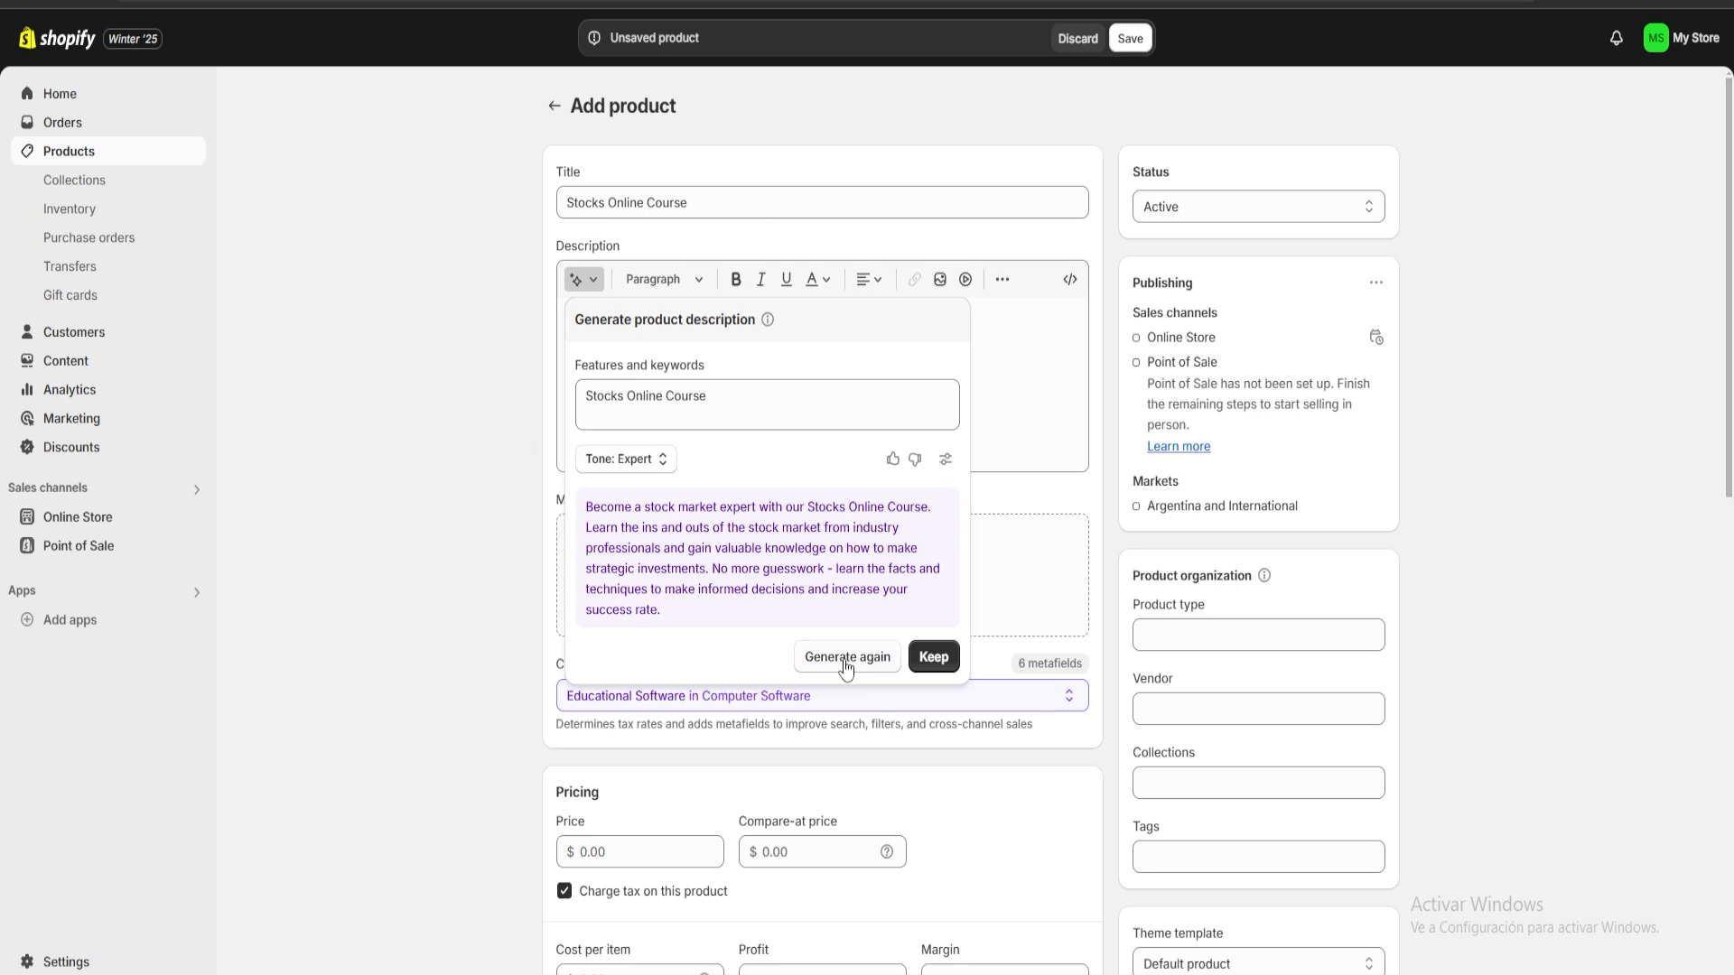
left_click(936, 659)
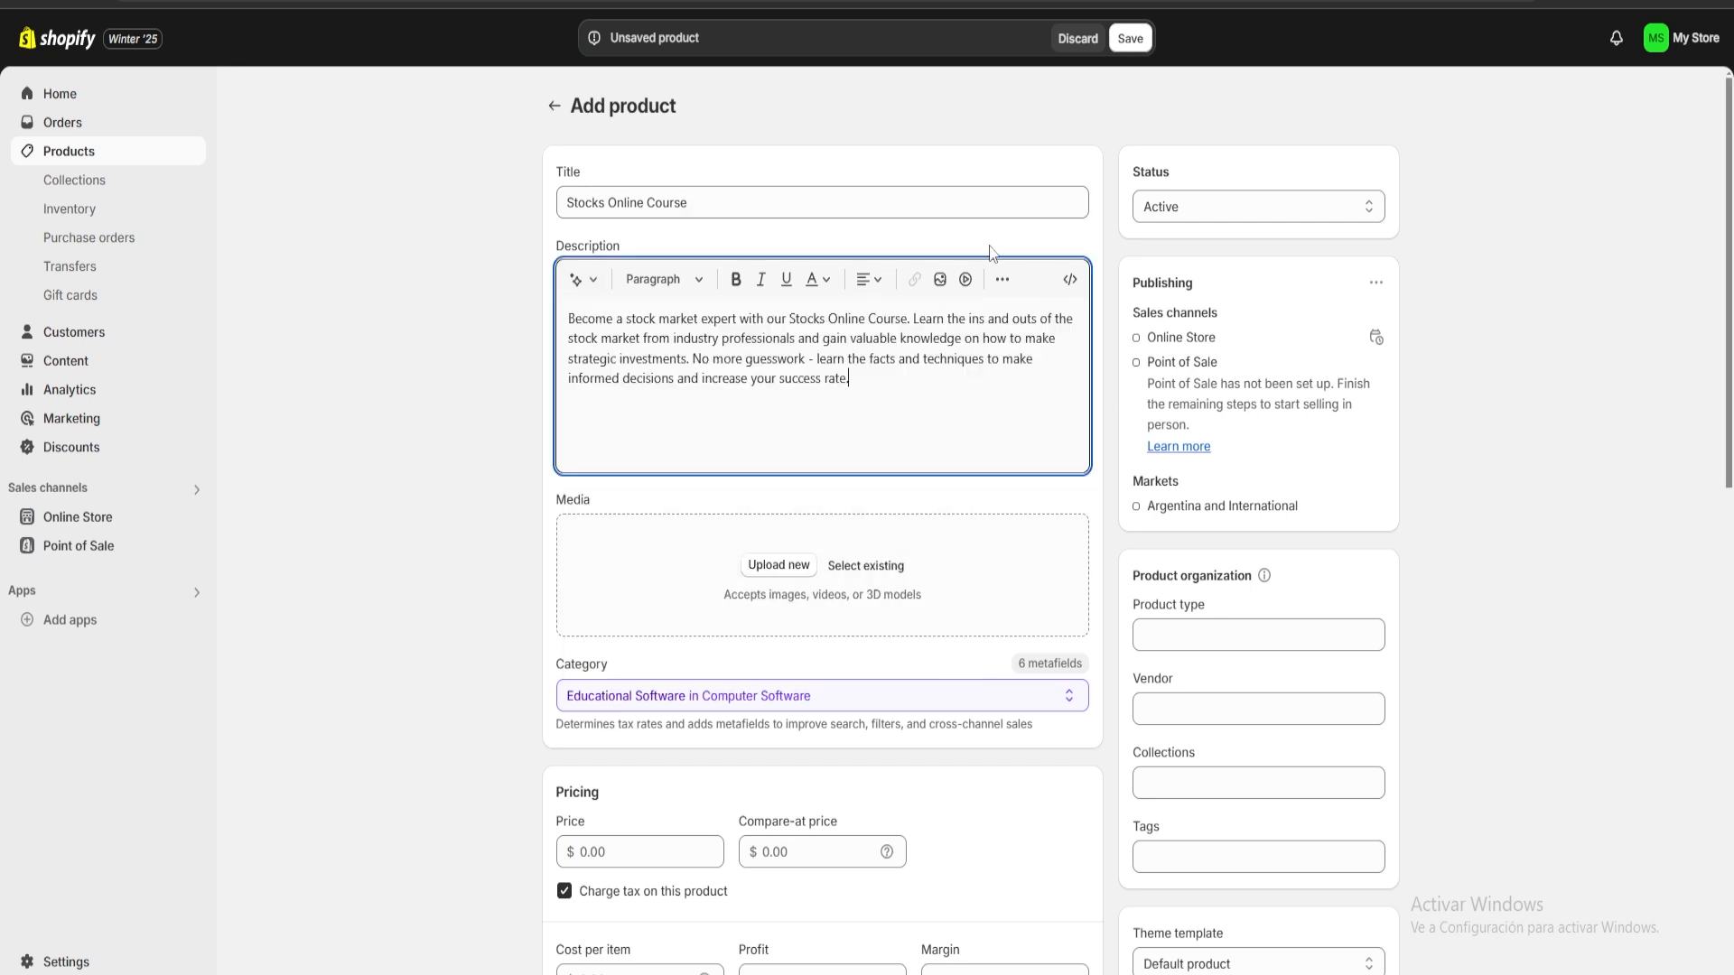
Upload the image of a phone held in front of stock charts as the product's media.
scroll(906, 427, "down", 1)
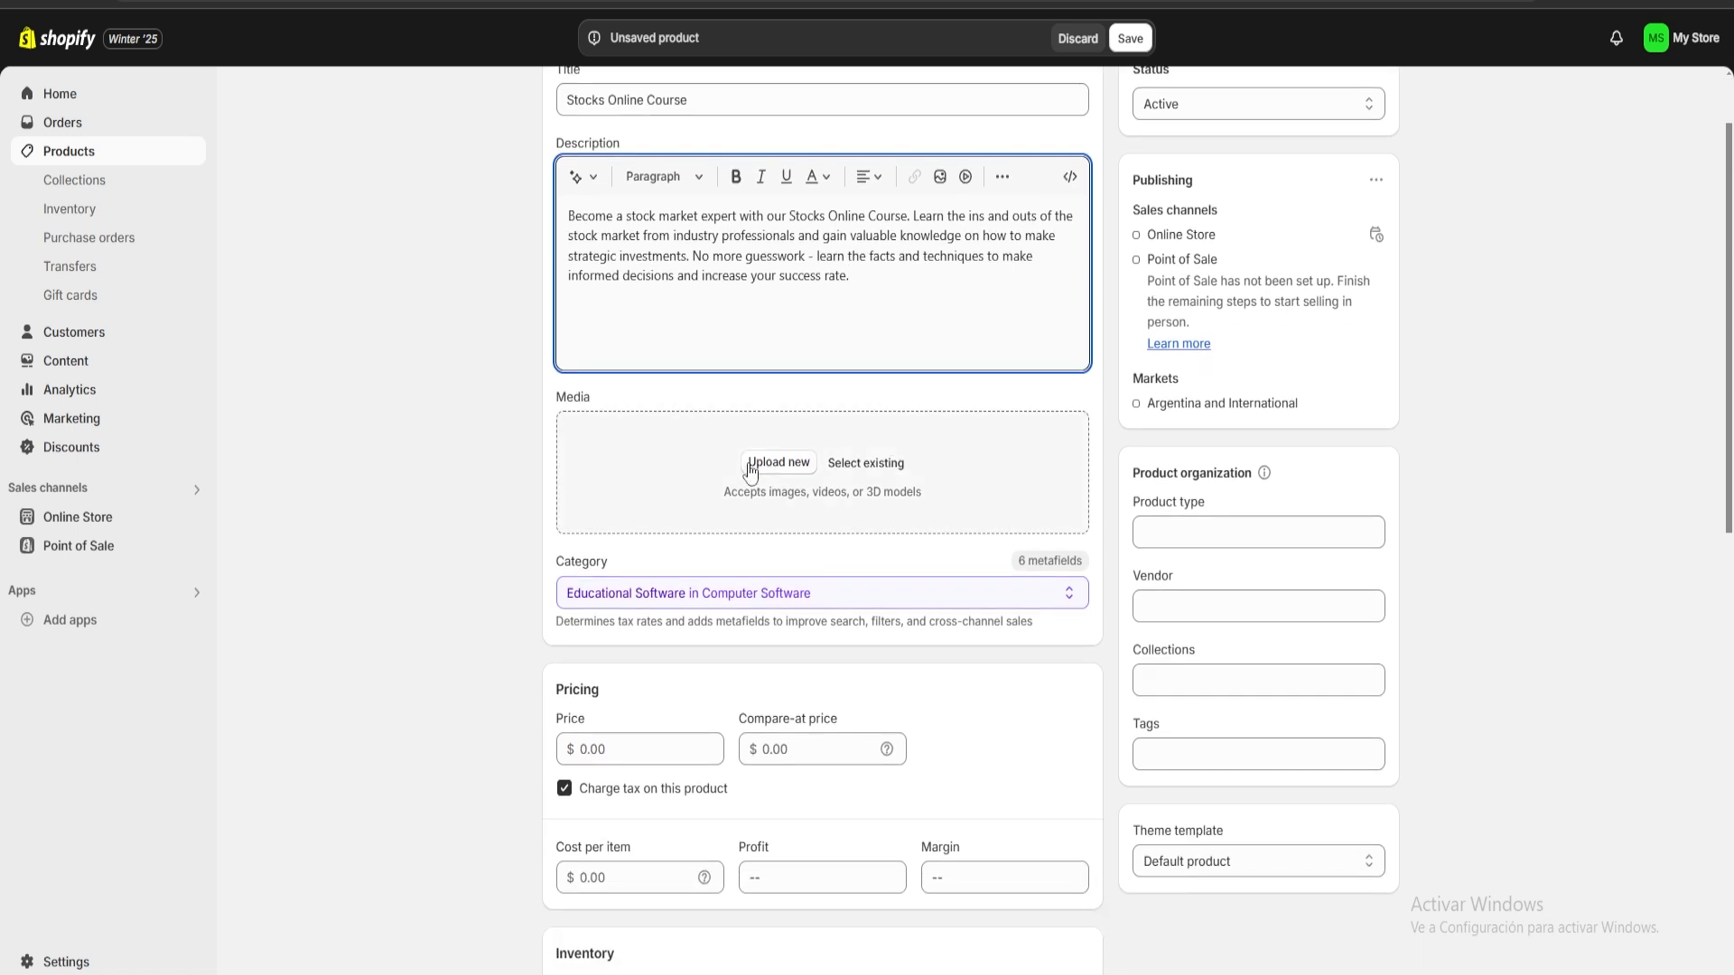
left_click(780, 463)
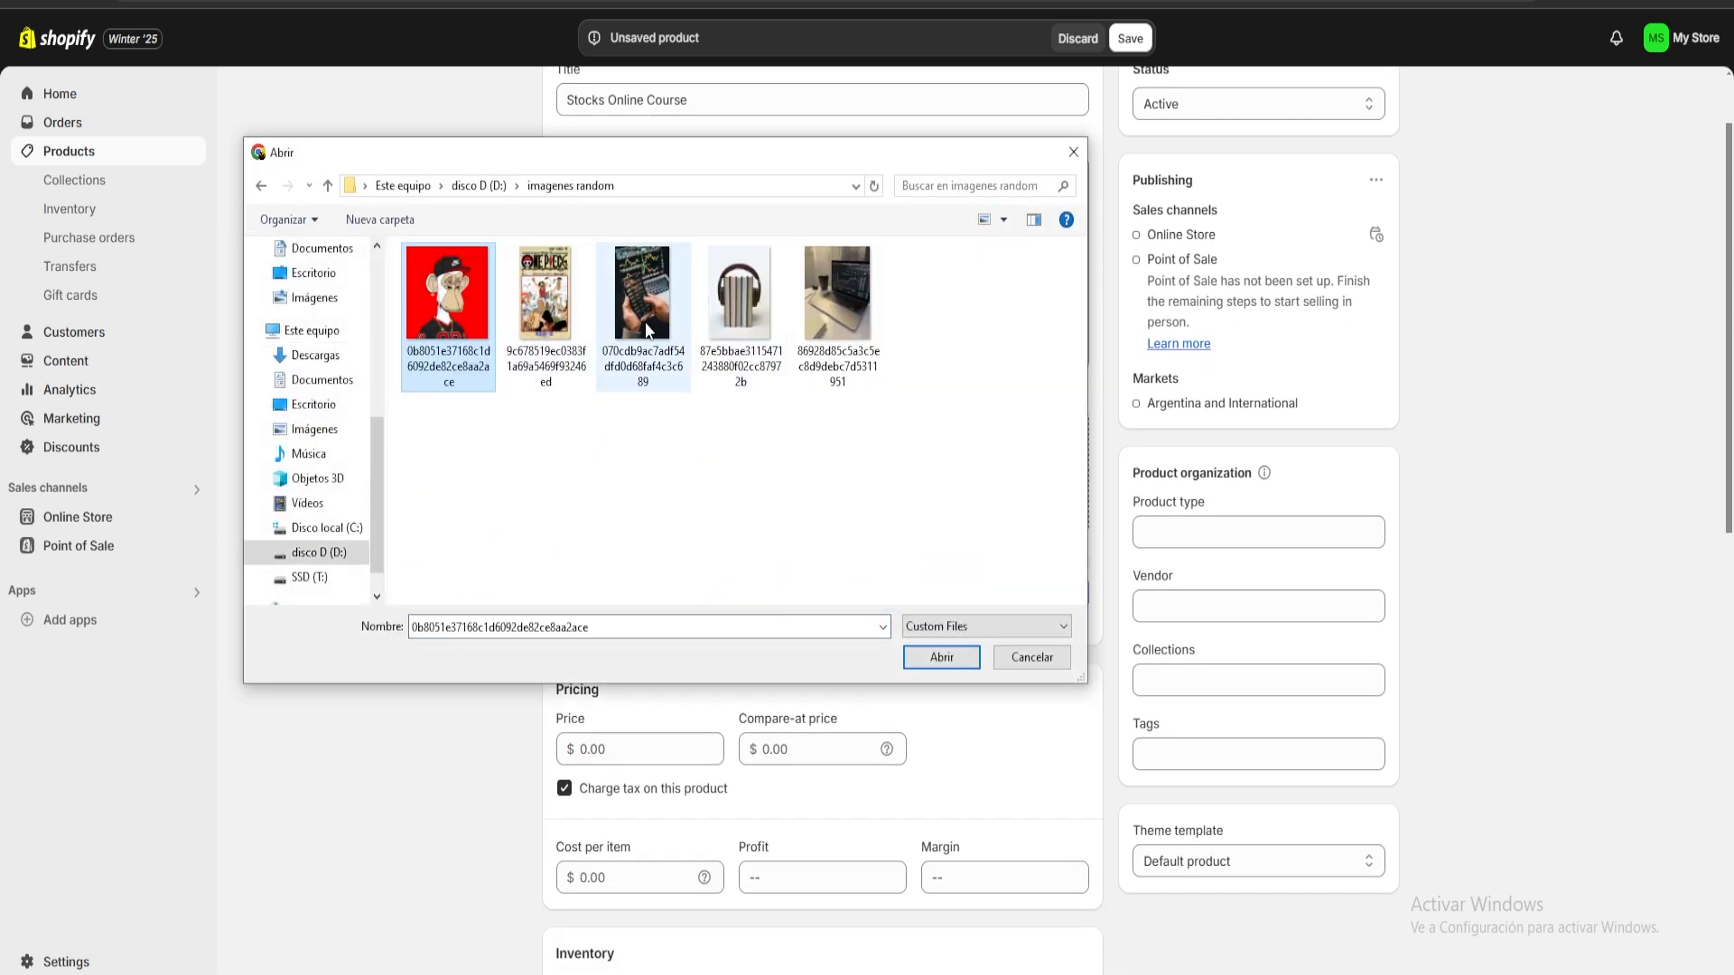
double_click(647, 318)
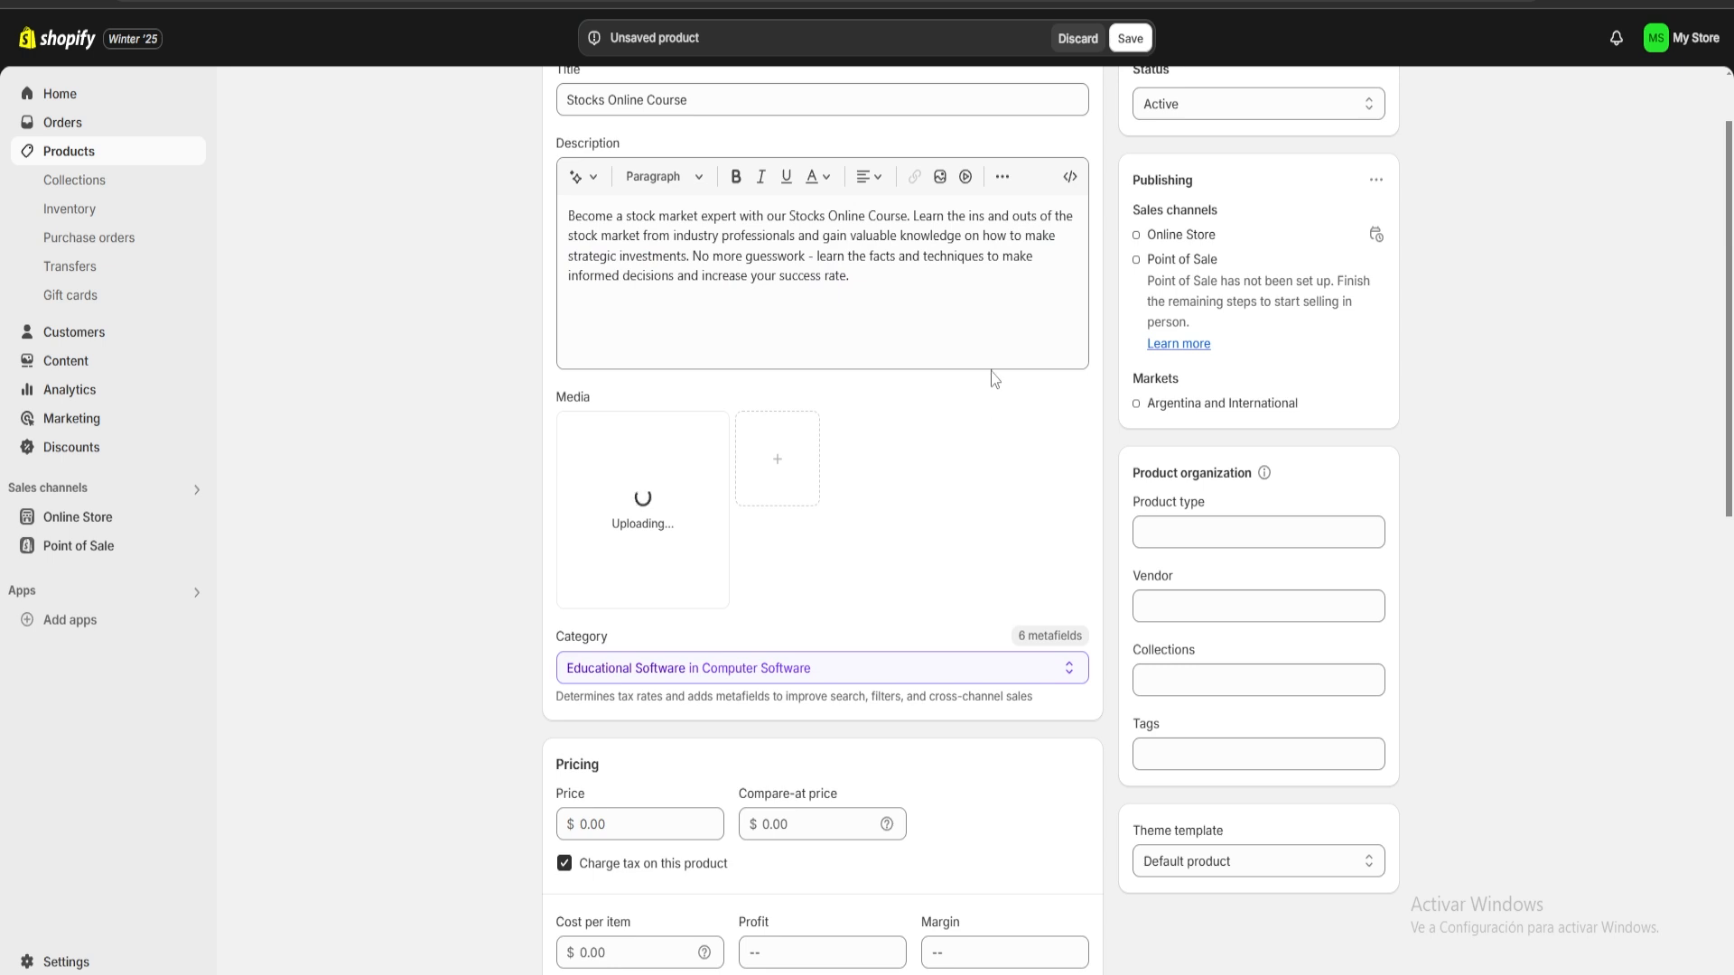
Assign the product to the Home page collection and add the tag "Online Course".
scroll(1237, 428, "down", 1)
left_click(1248, 431)
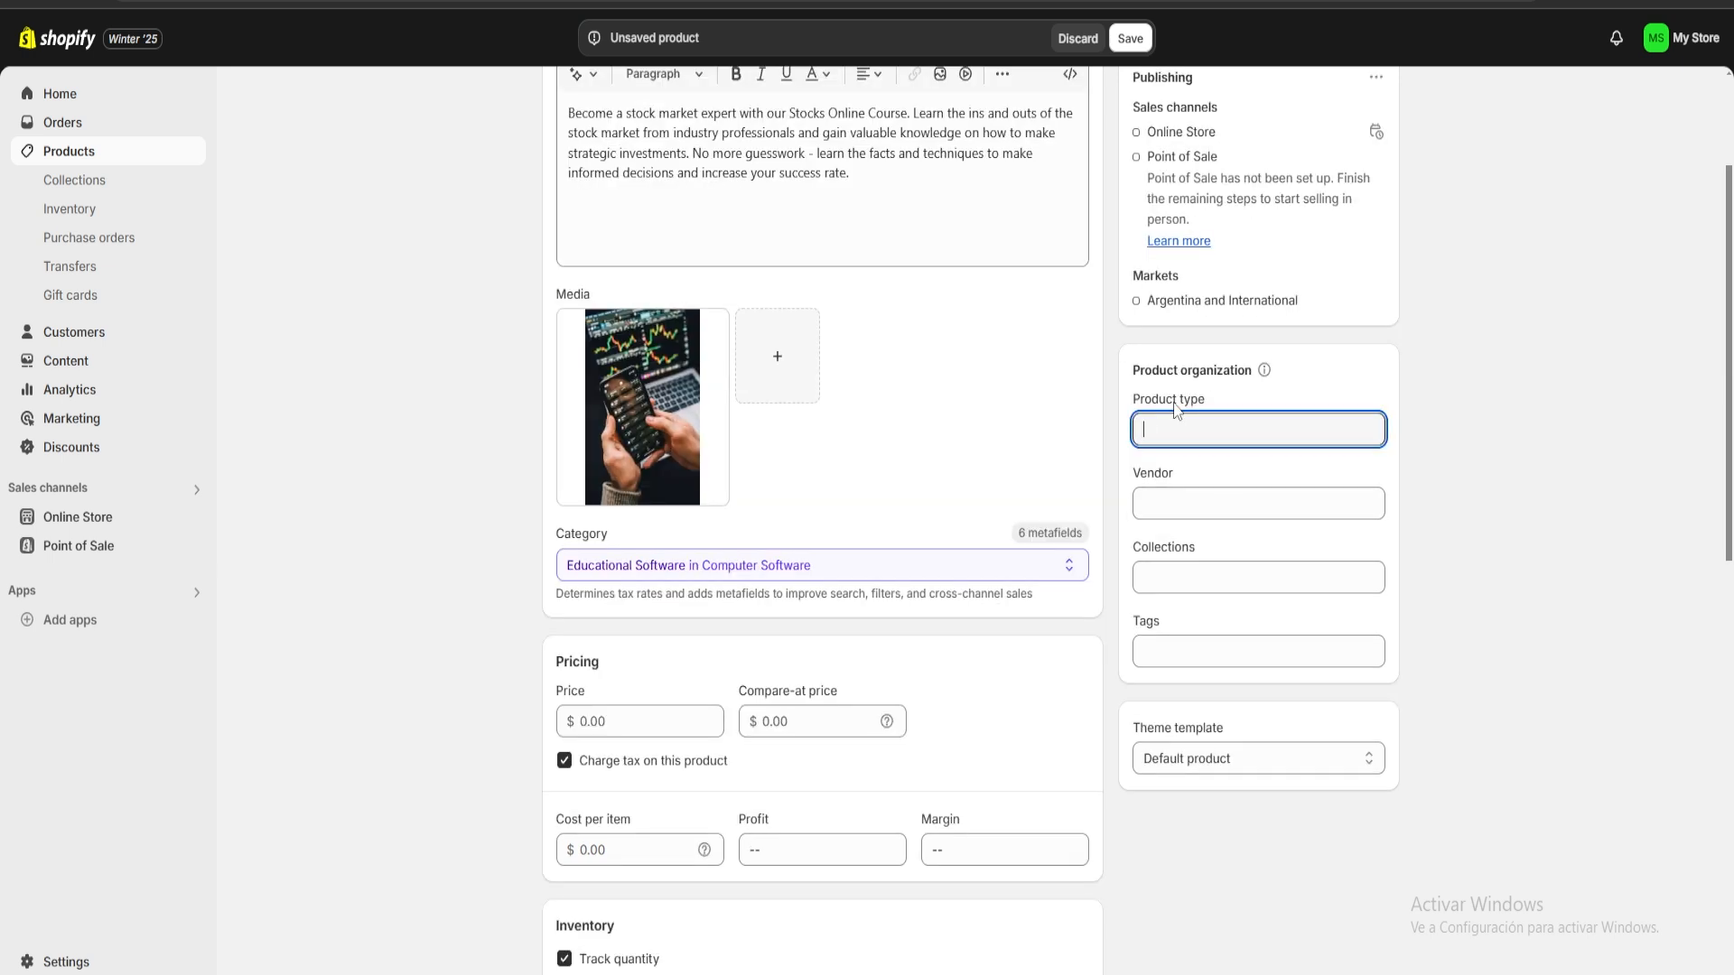
left_click(1210, 503)
left_click(1200, 580)
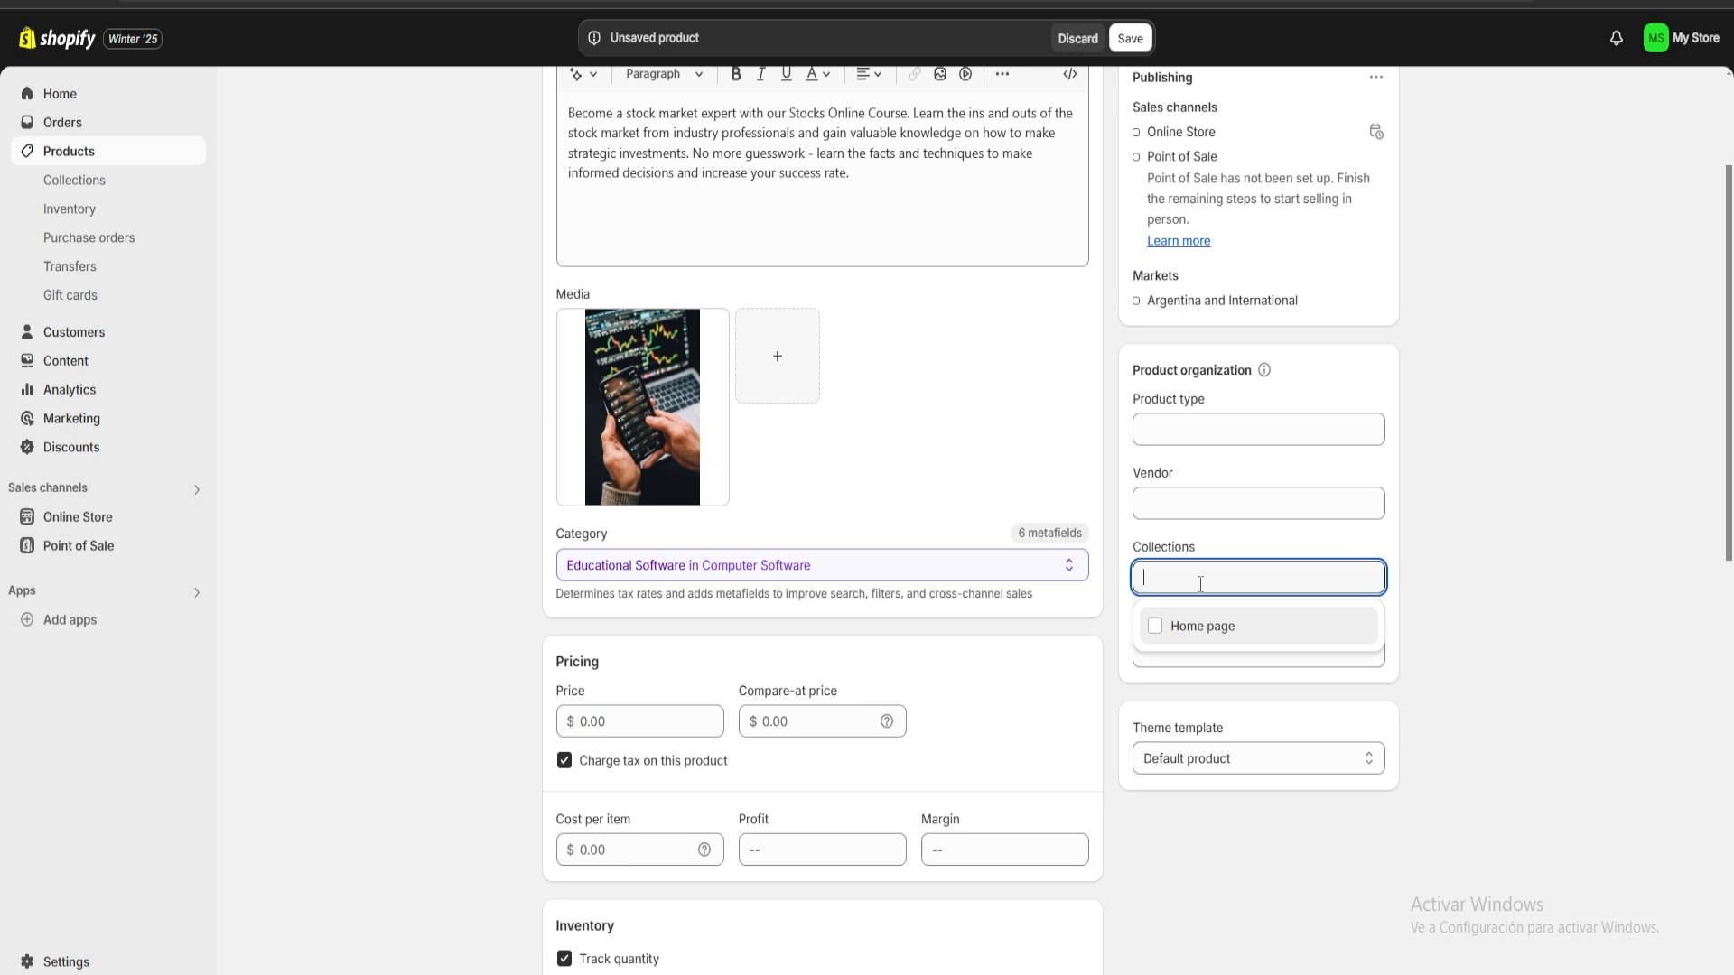
left_click(1492, 696)
left_click(1205, 575)
left_click(1156, 626)
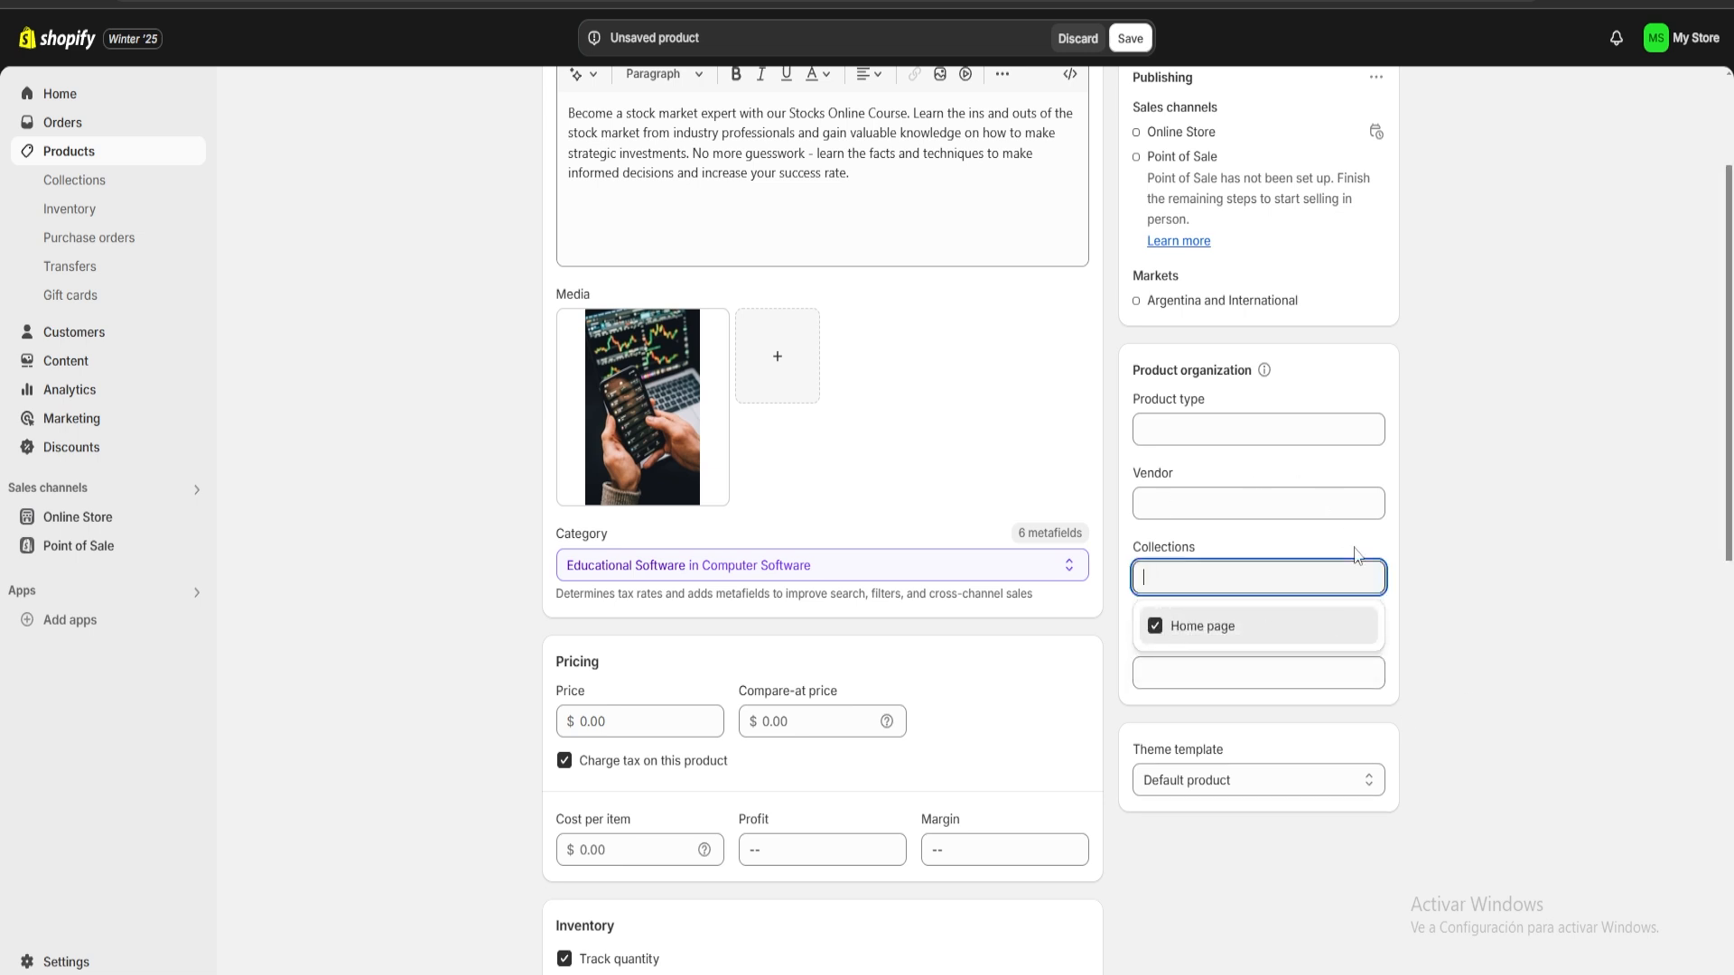
left_click(1422, 651)
left_click(1218, 674)
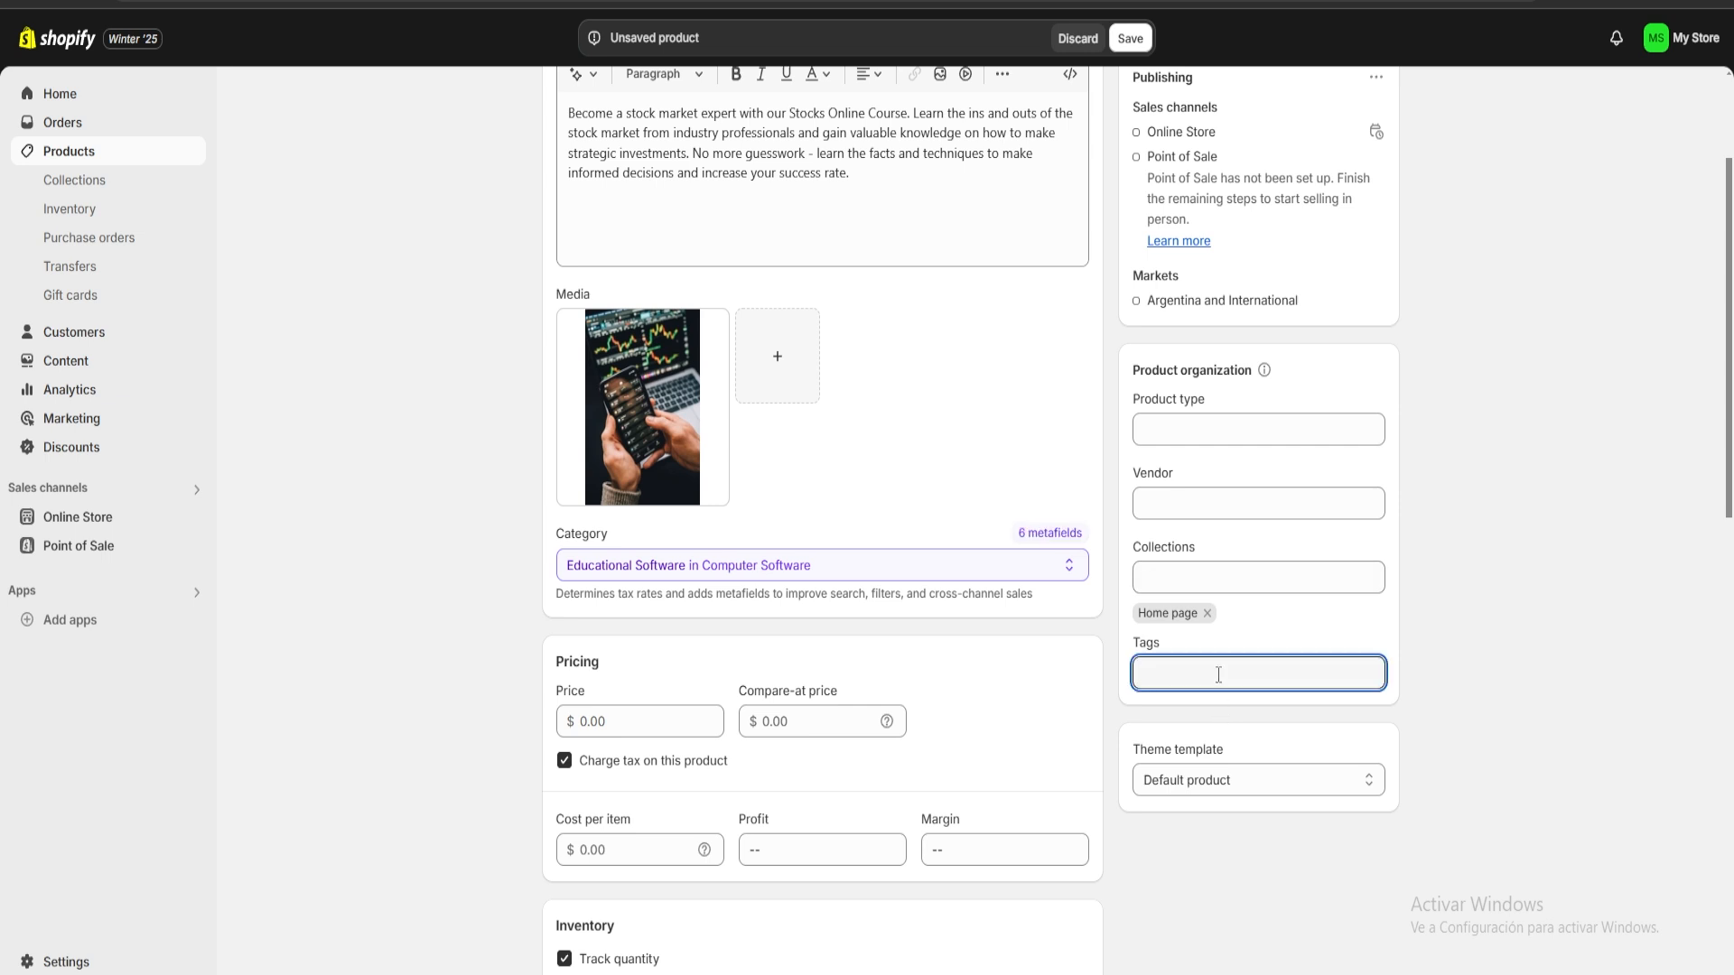
type("Online Course")
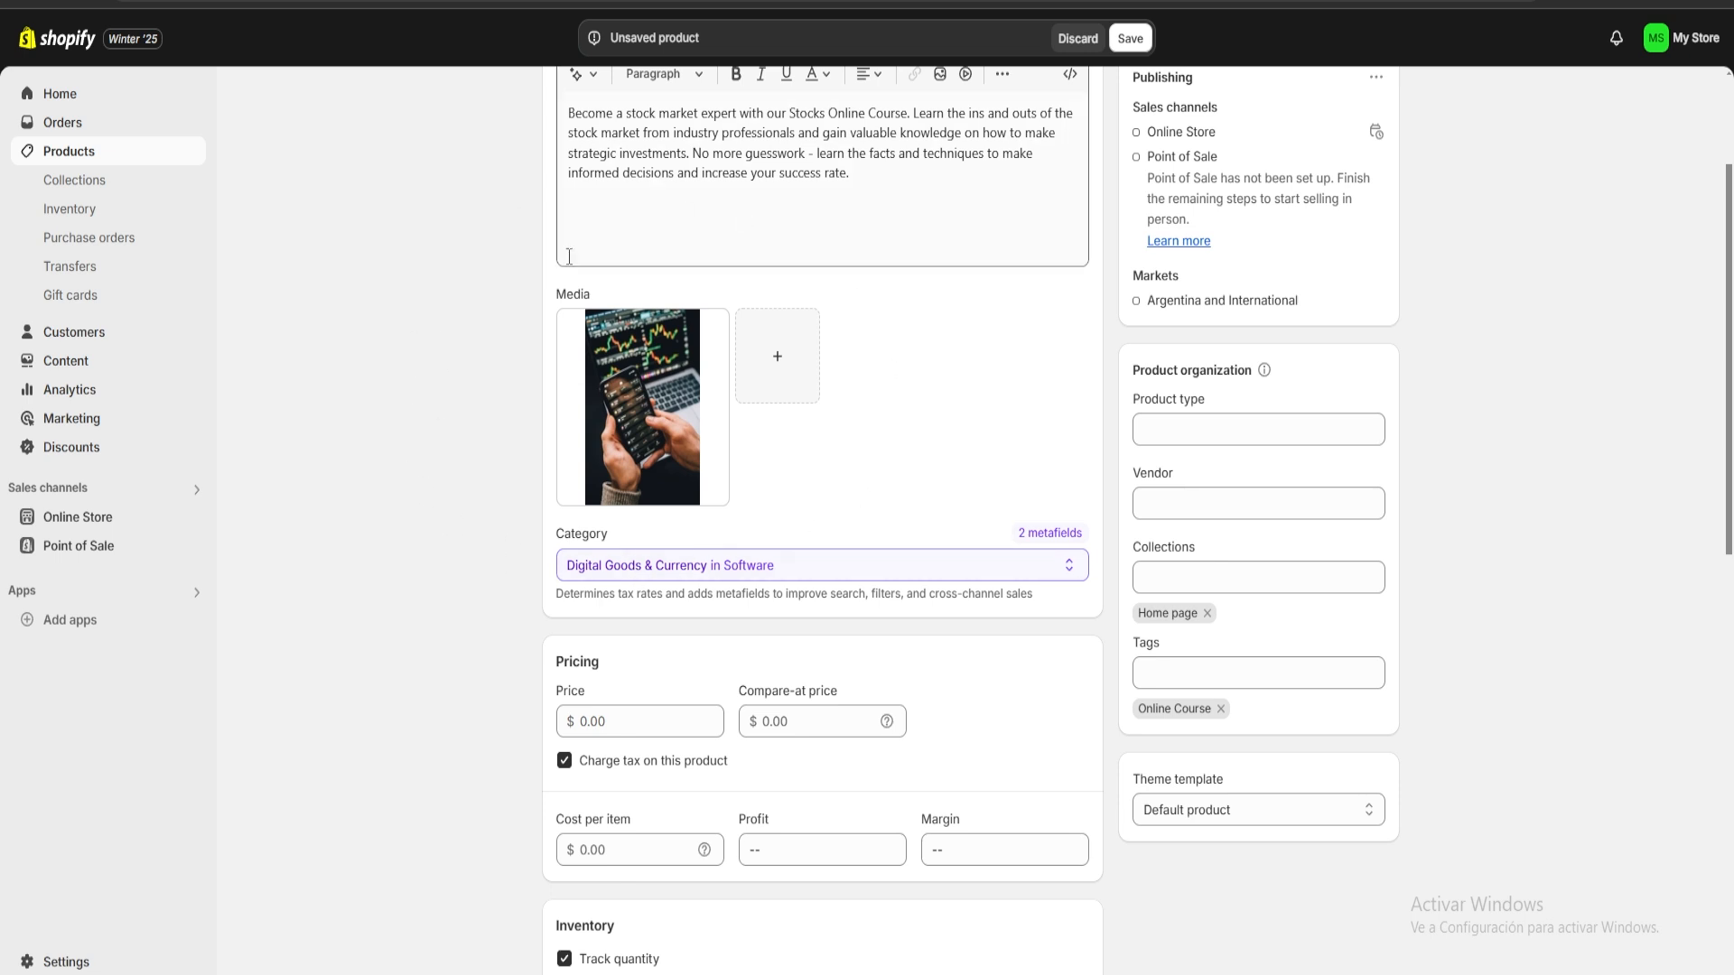
left_click(805, 570)
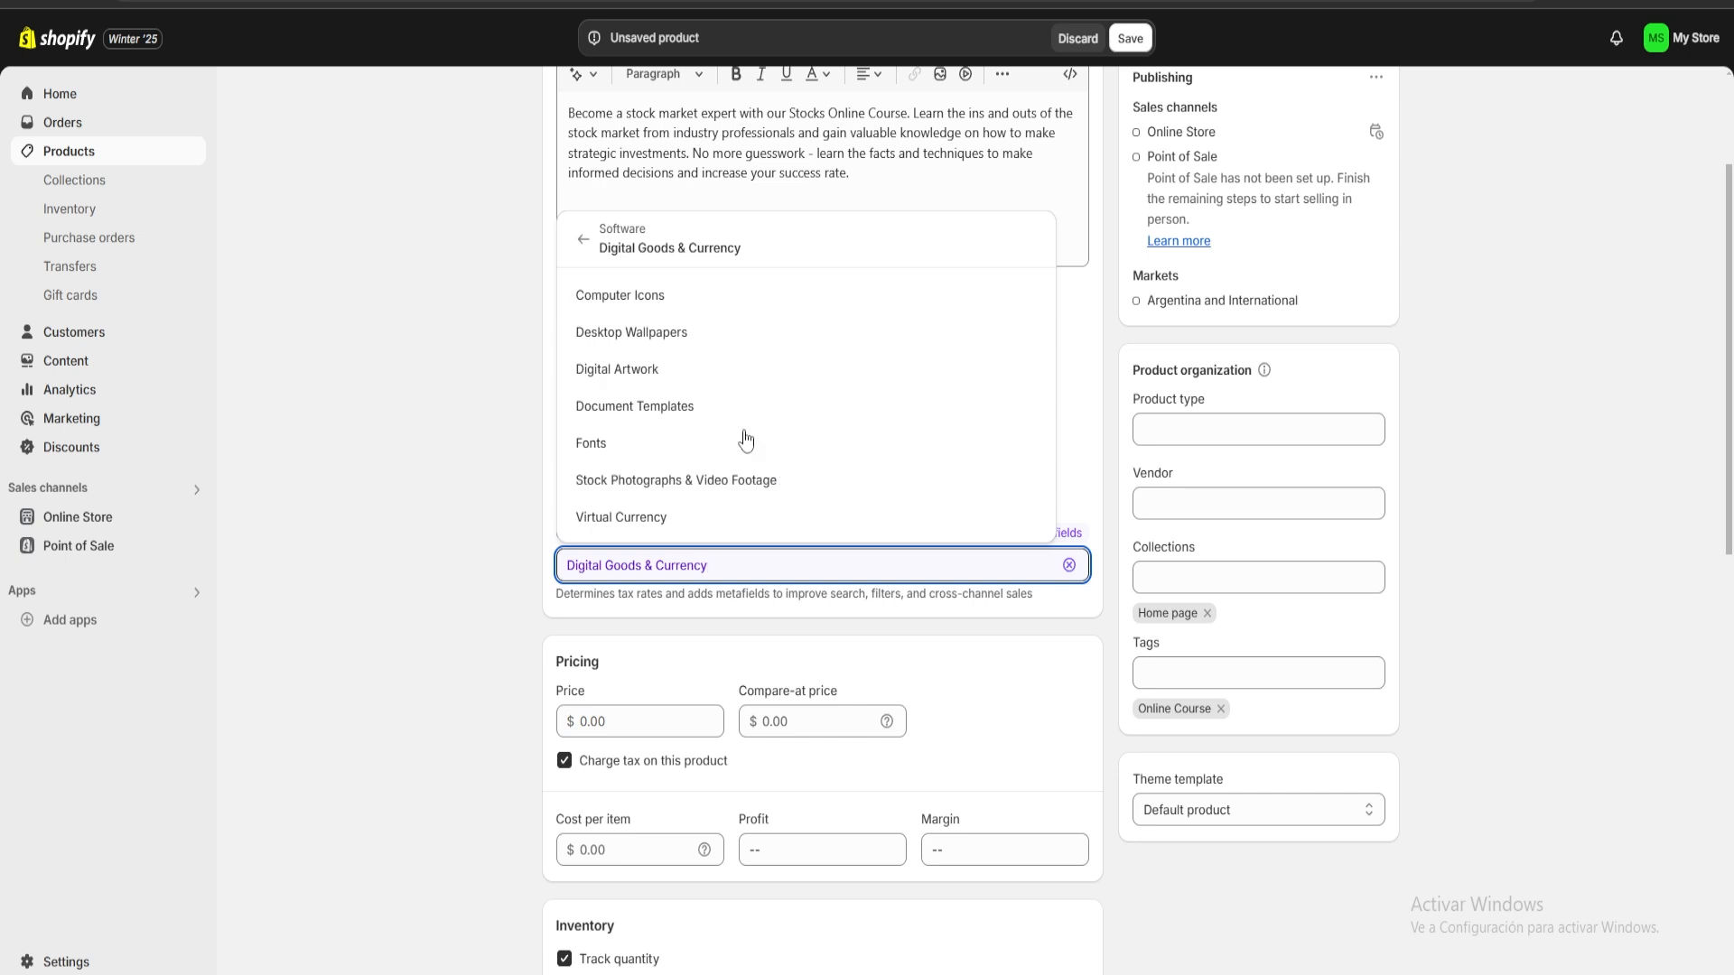
left_click(352, 492)
Set the product's price to $50,000 and its cost per item to $20,000.
scroll(840, 464, "down", 4)
left_click(591, 418)
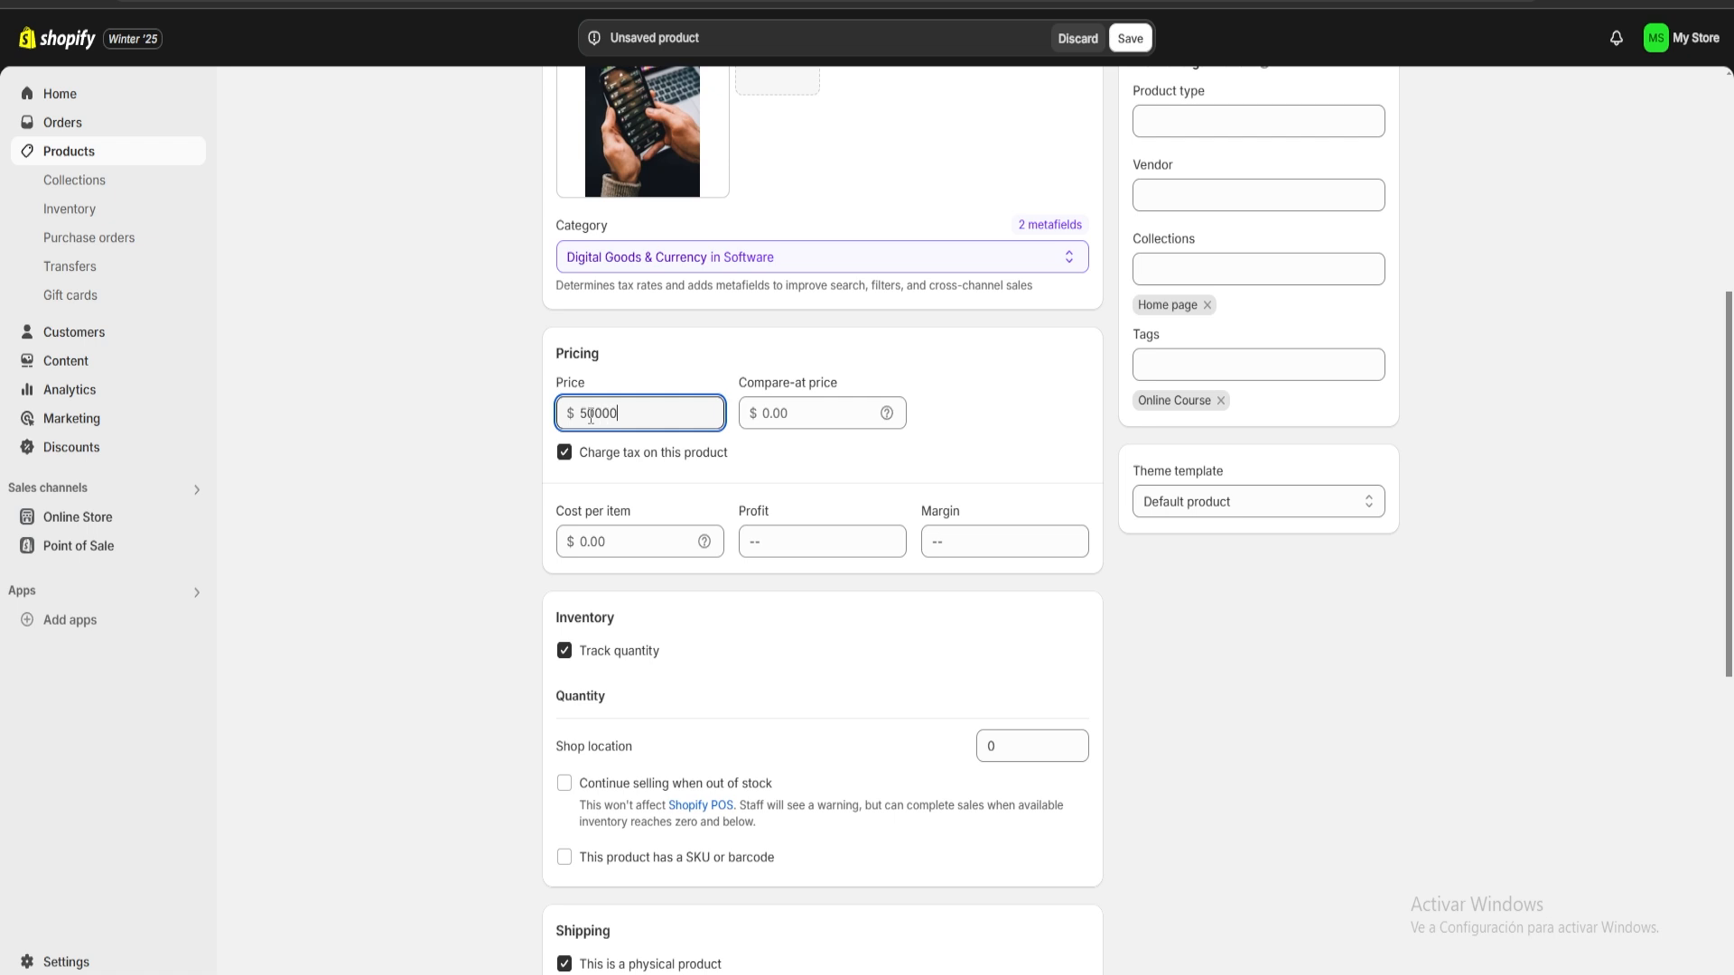
left_click(621, 359)
left_click(645, 539)
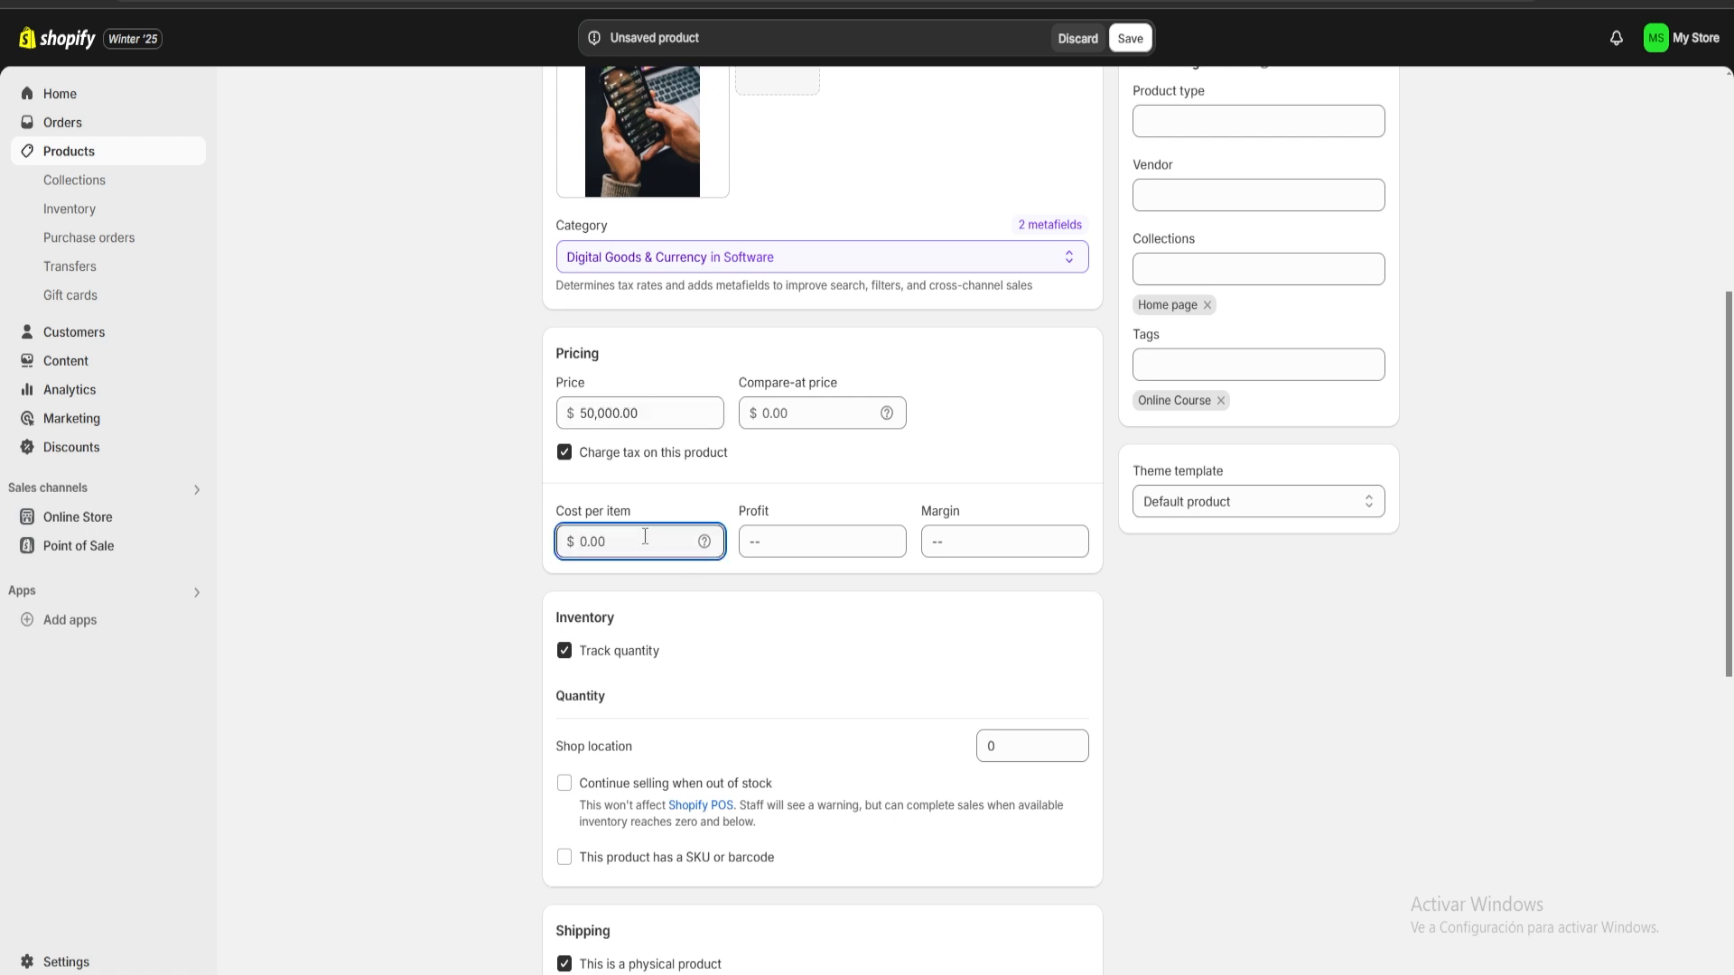
type("20000")
triple_click(835, 540)
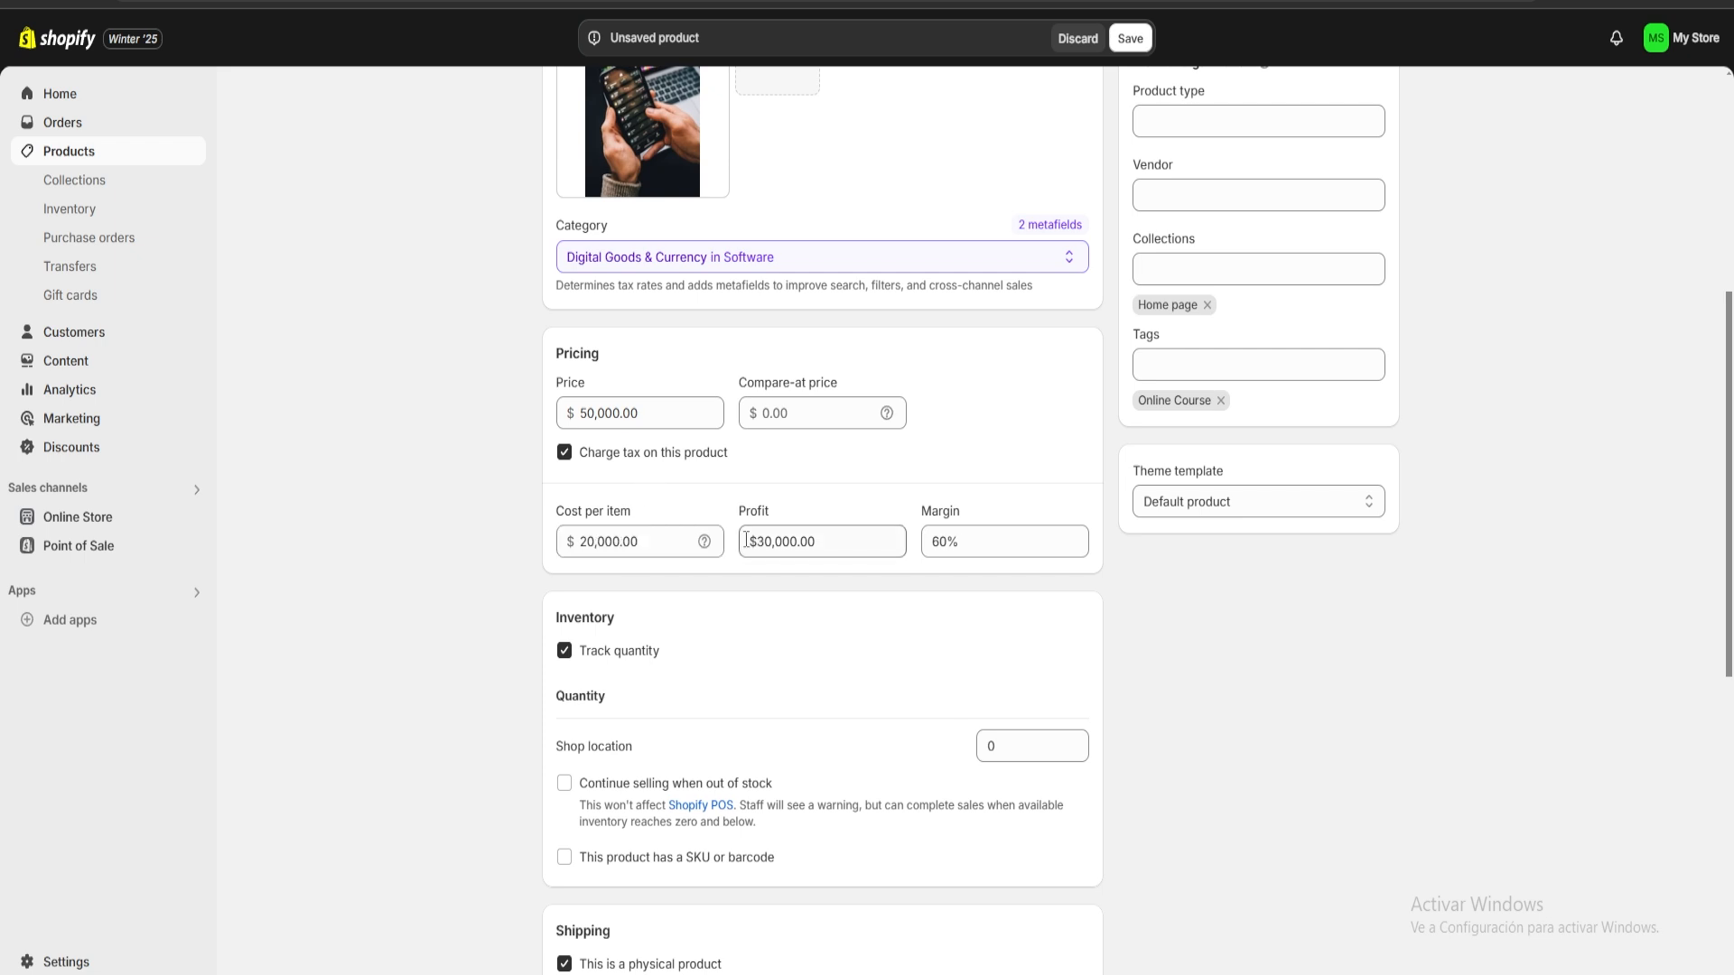
left_click(821, 477)
Turn off quantity tracking for the product and save it.
scroll(881, 588, "down", 2)
left_click(565, 446)
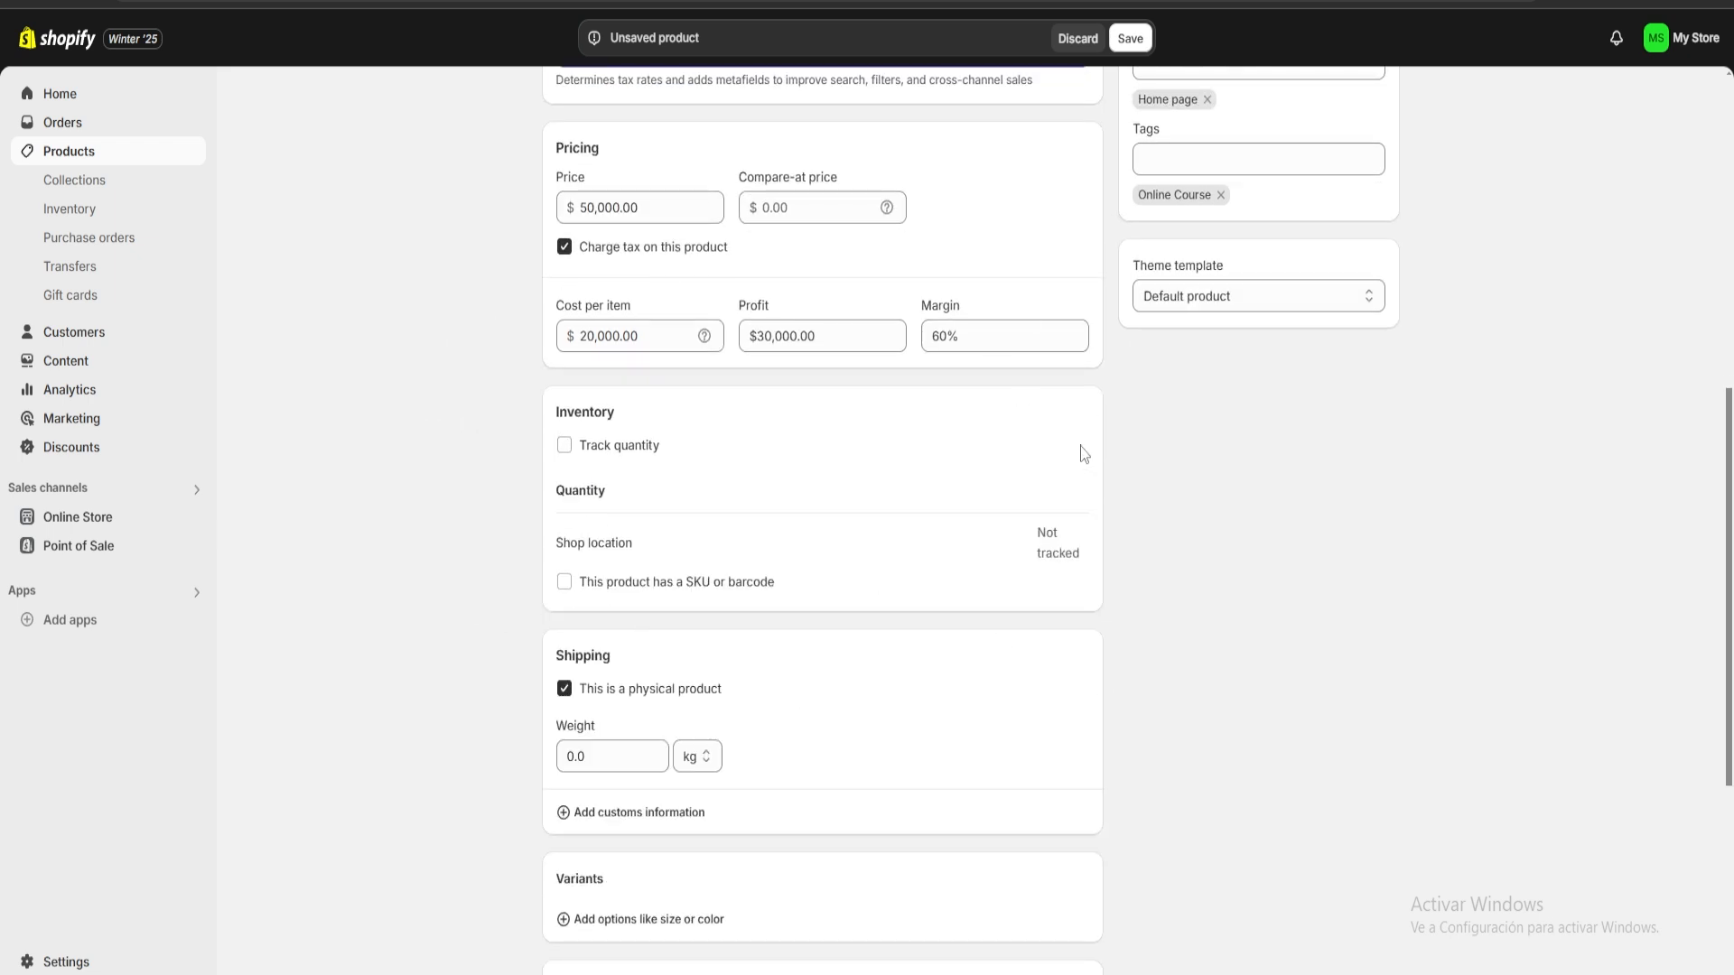
scroll(1083, 453, "down", 3)
left_click(630, 453)
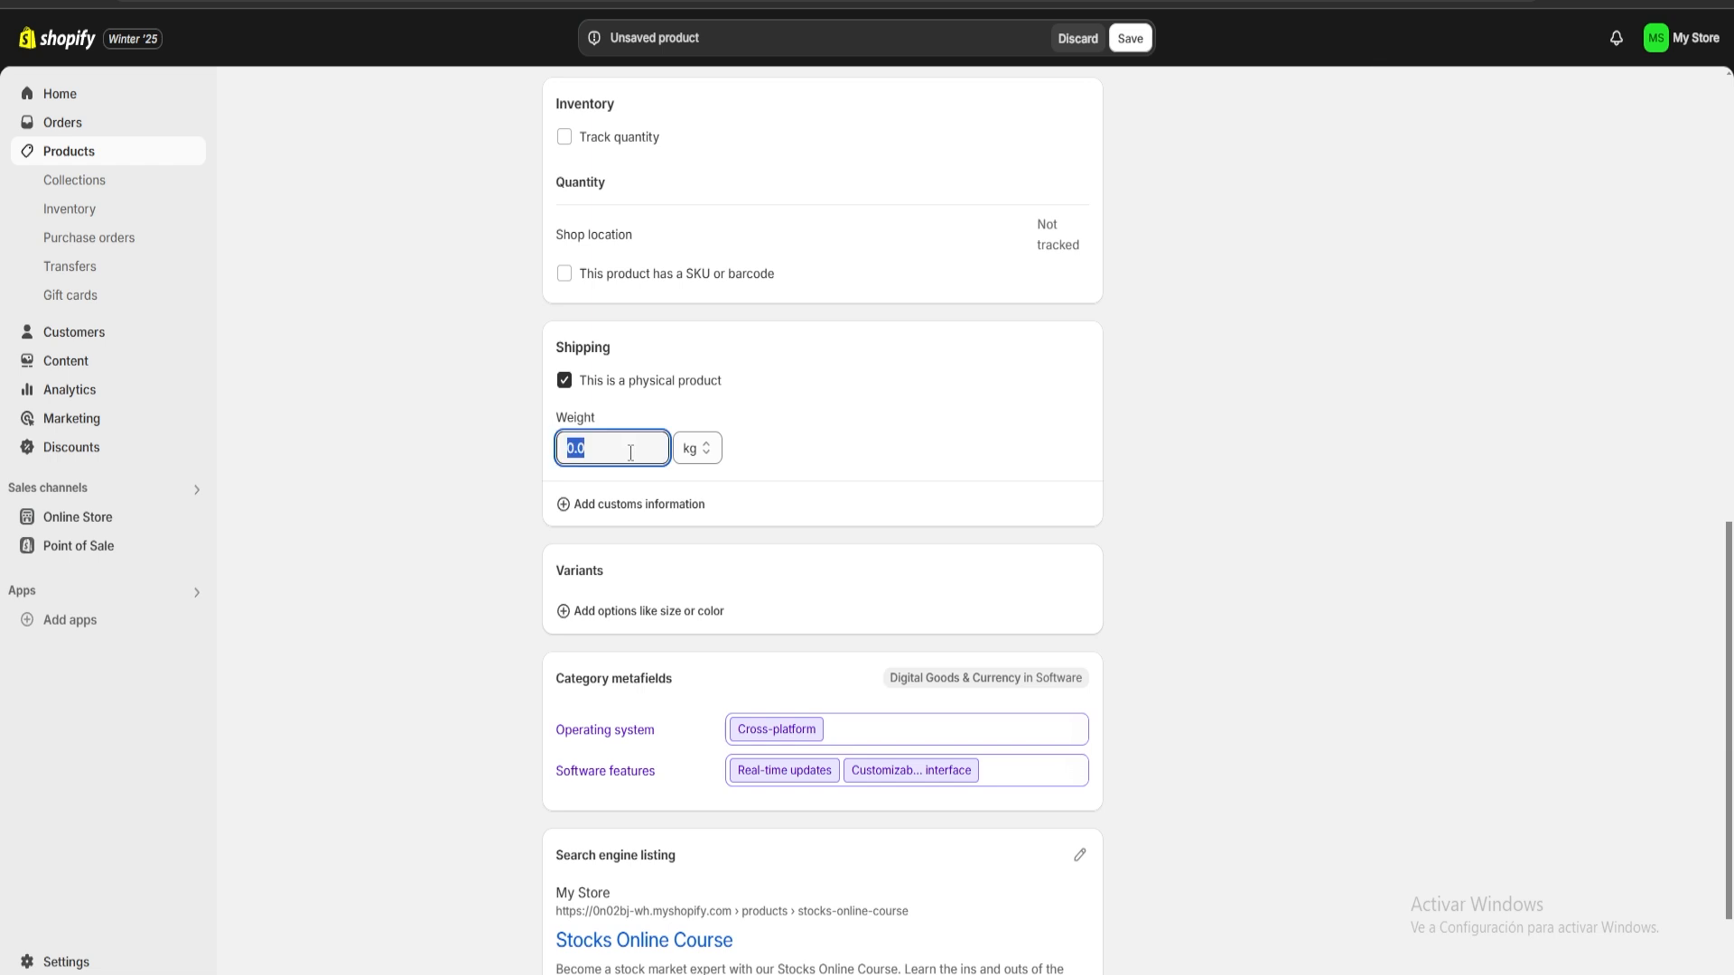
left_click(631, 450)
scroll(903, 440, "down", 2)
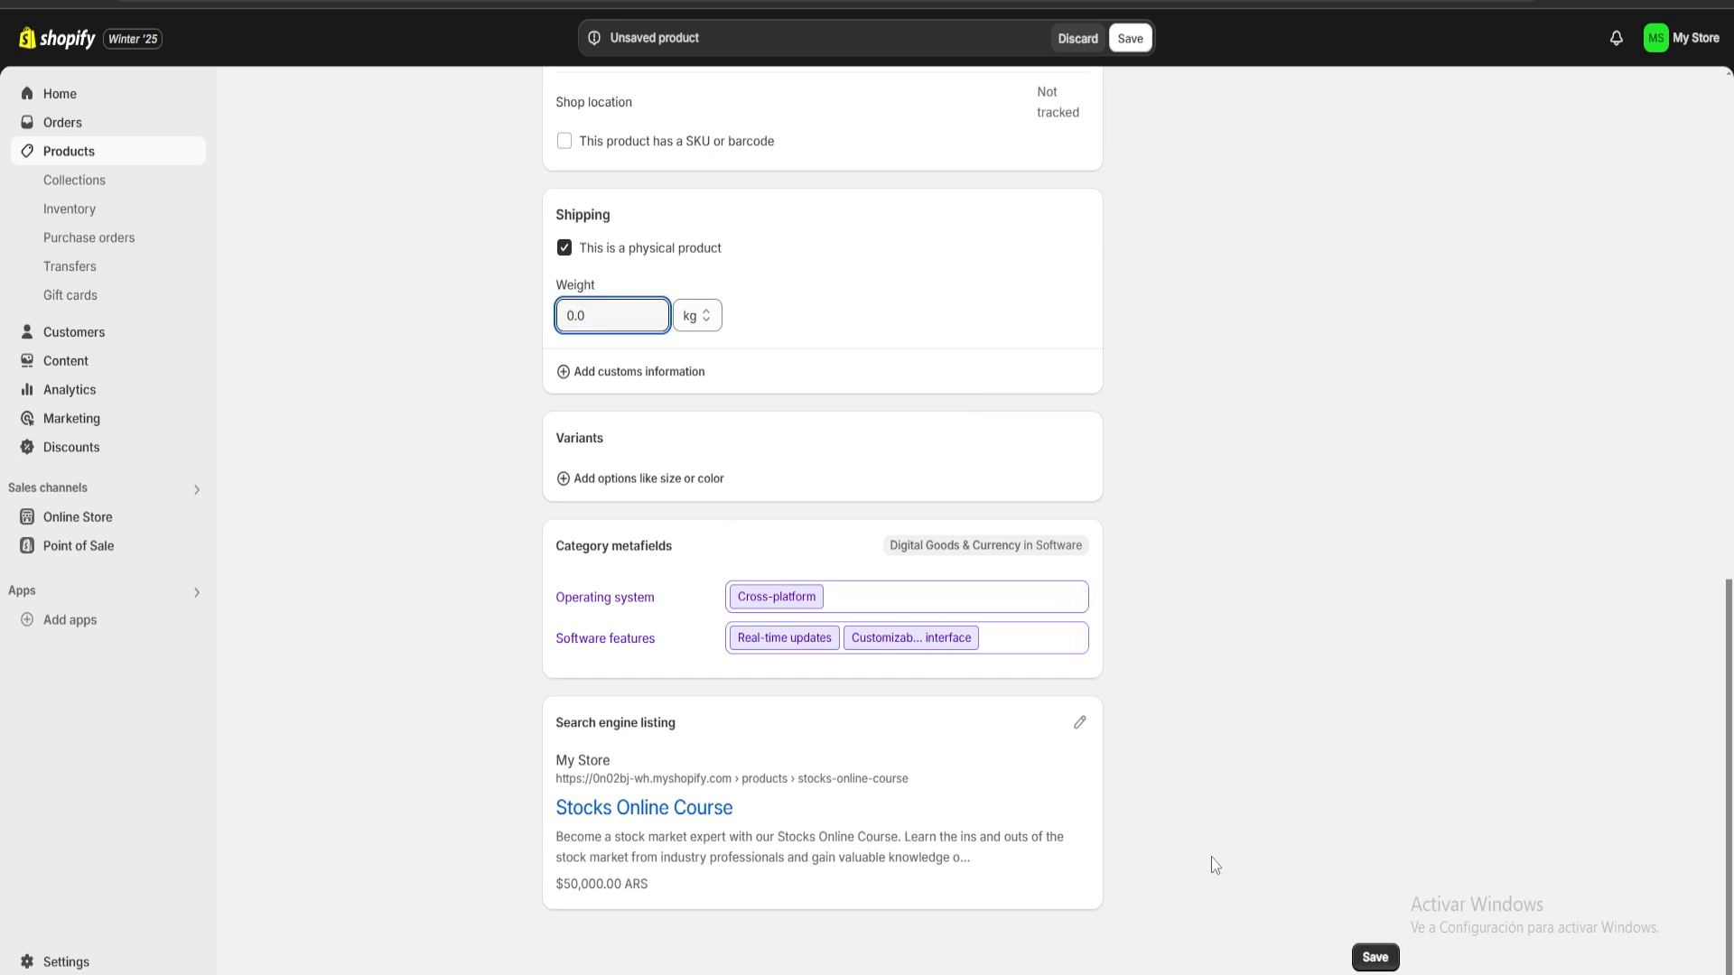
left_click(1375, 957)
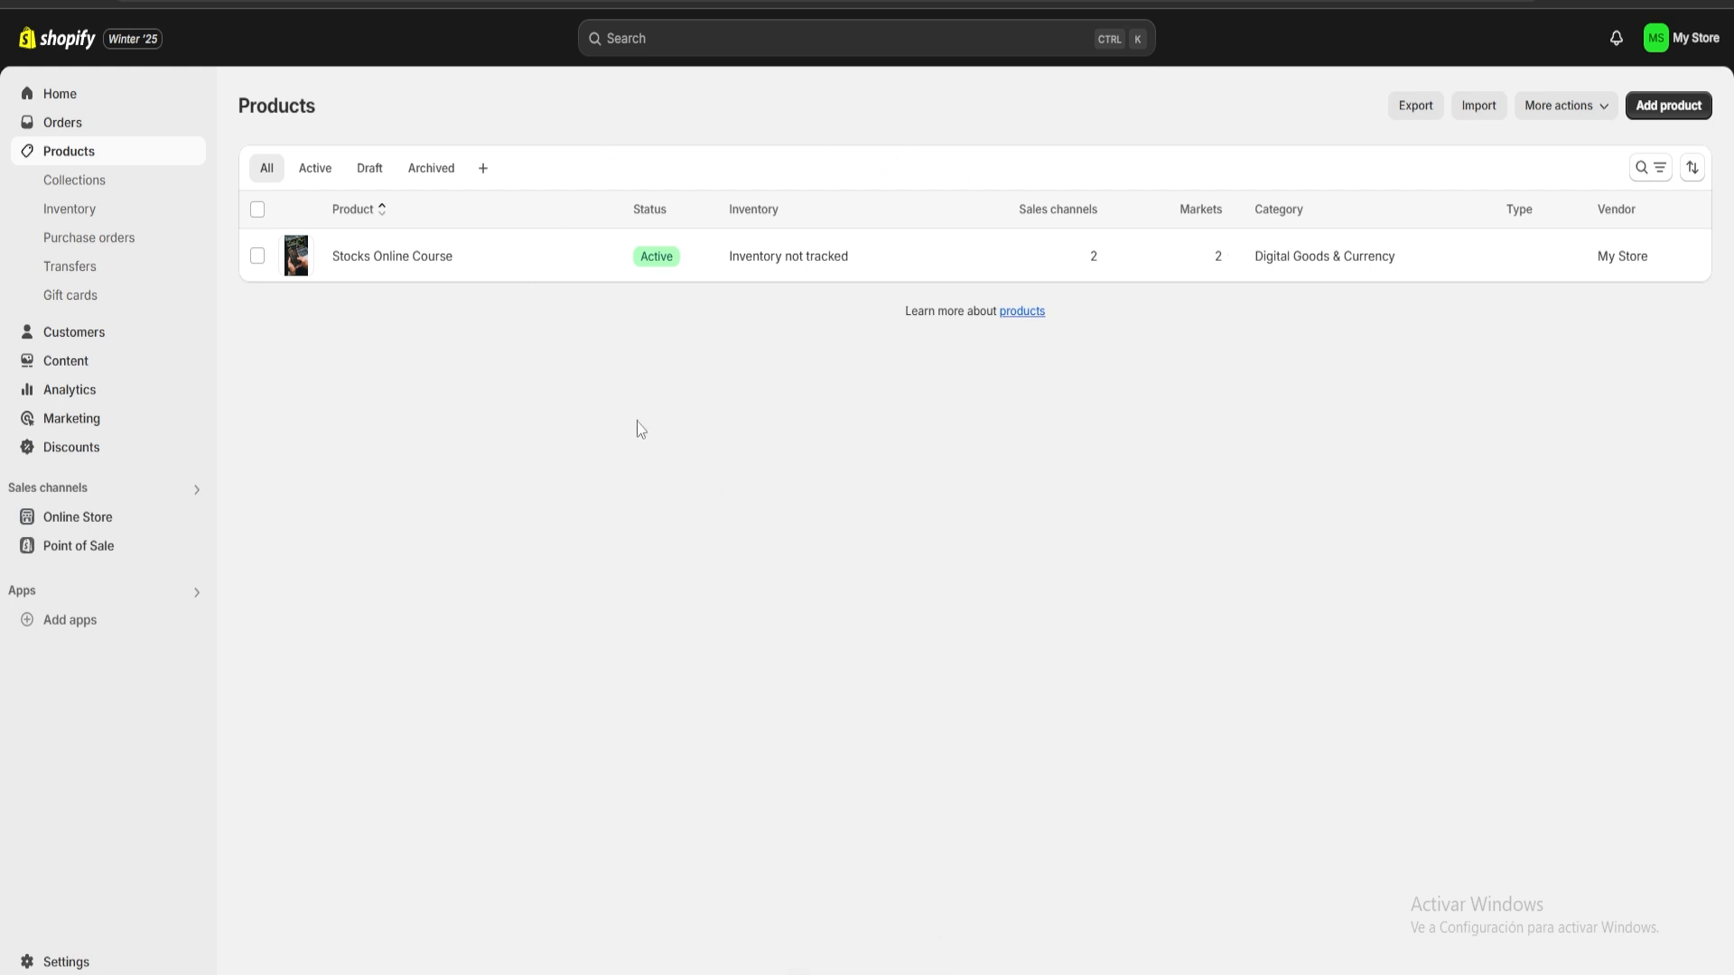
Begin adding another product from the product list.
left_click(1667, 105)
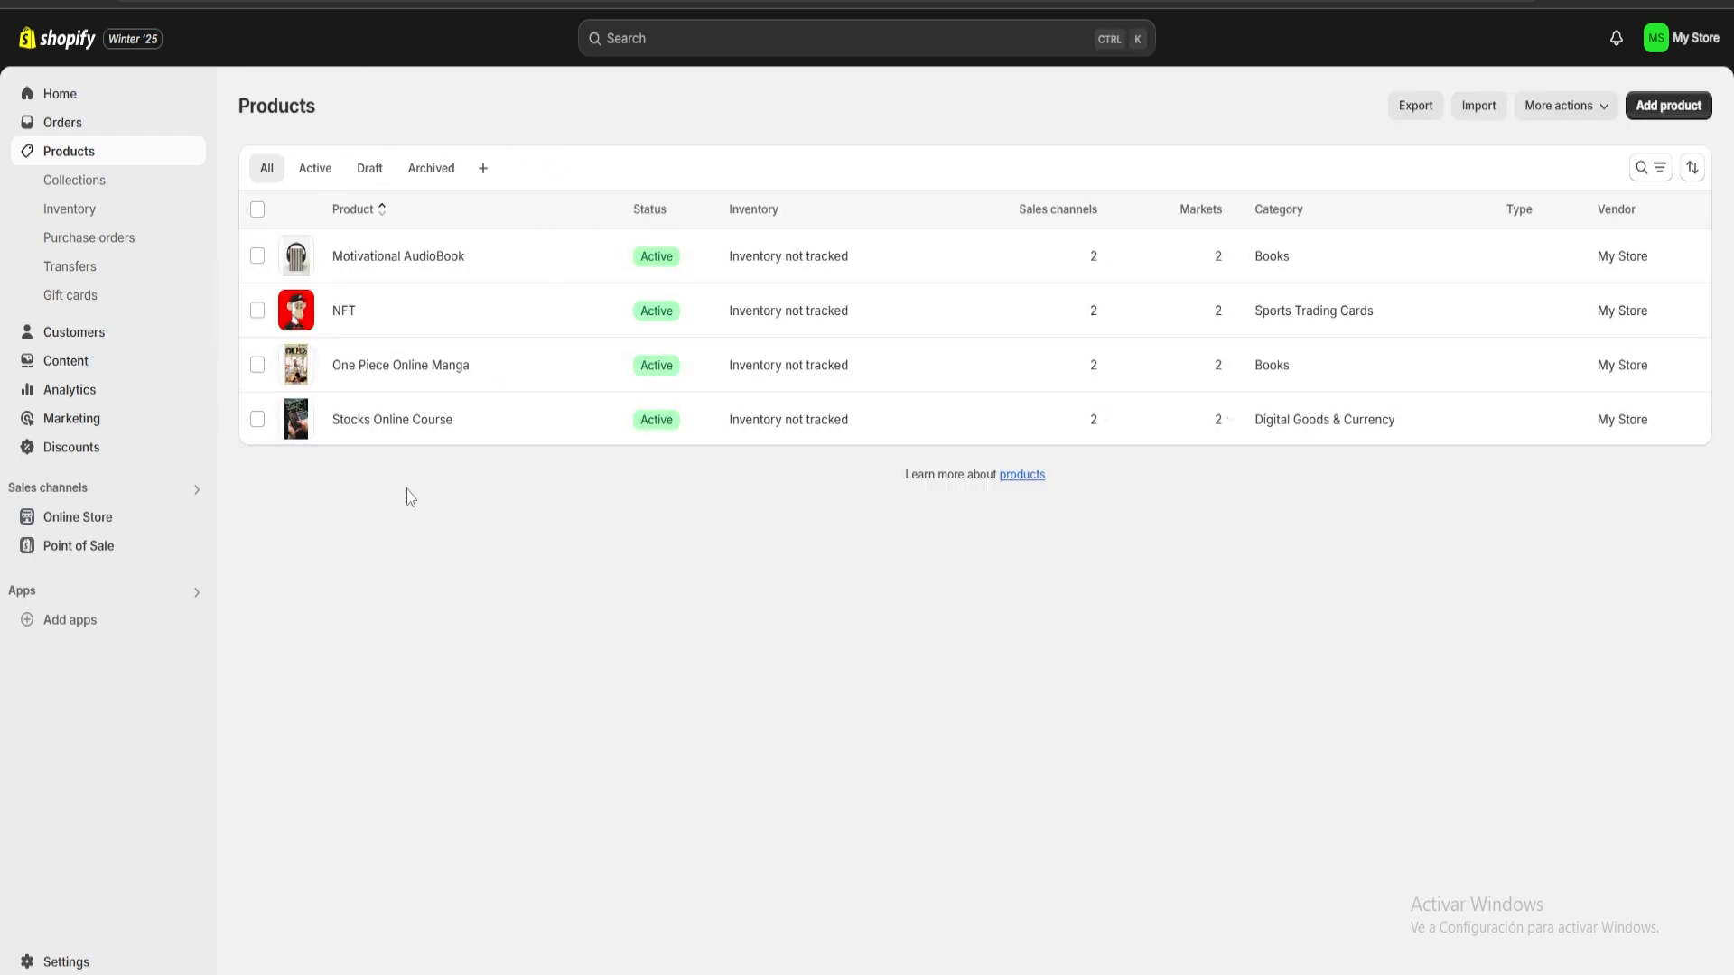
Open the online store's themes and look through the popular free themes.
left_click(79, 518)
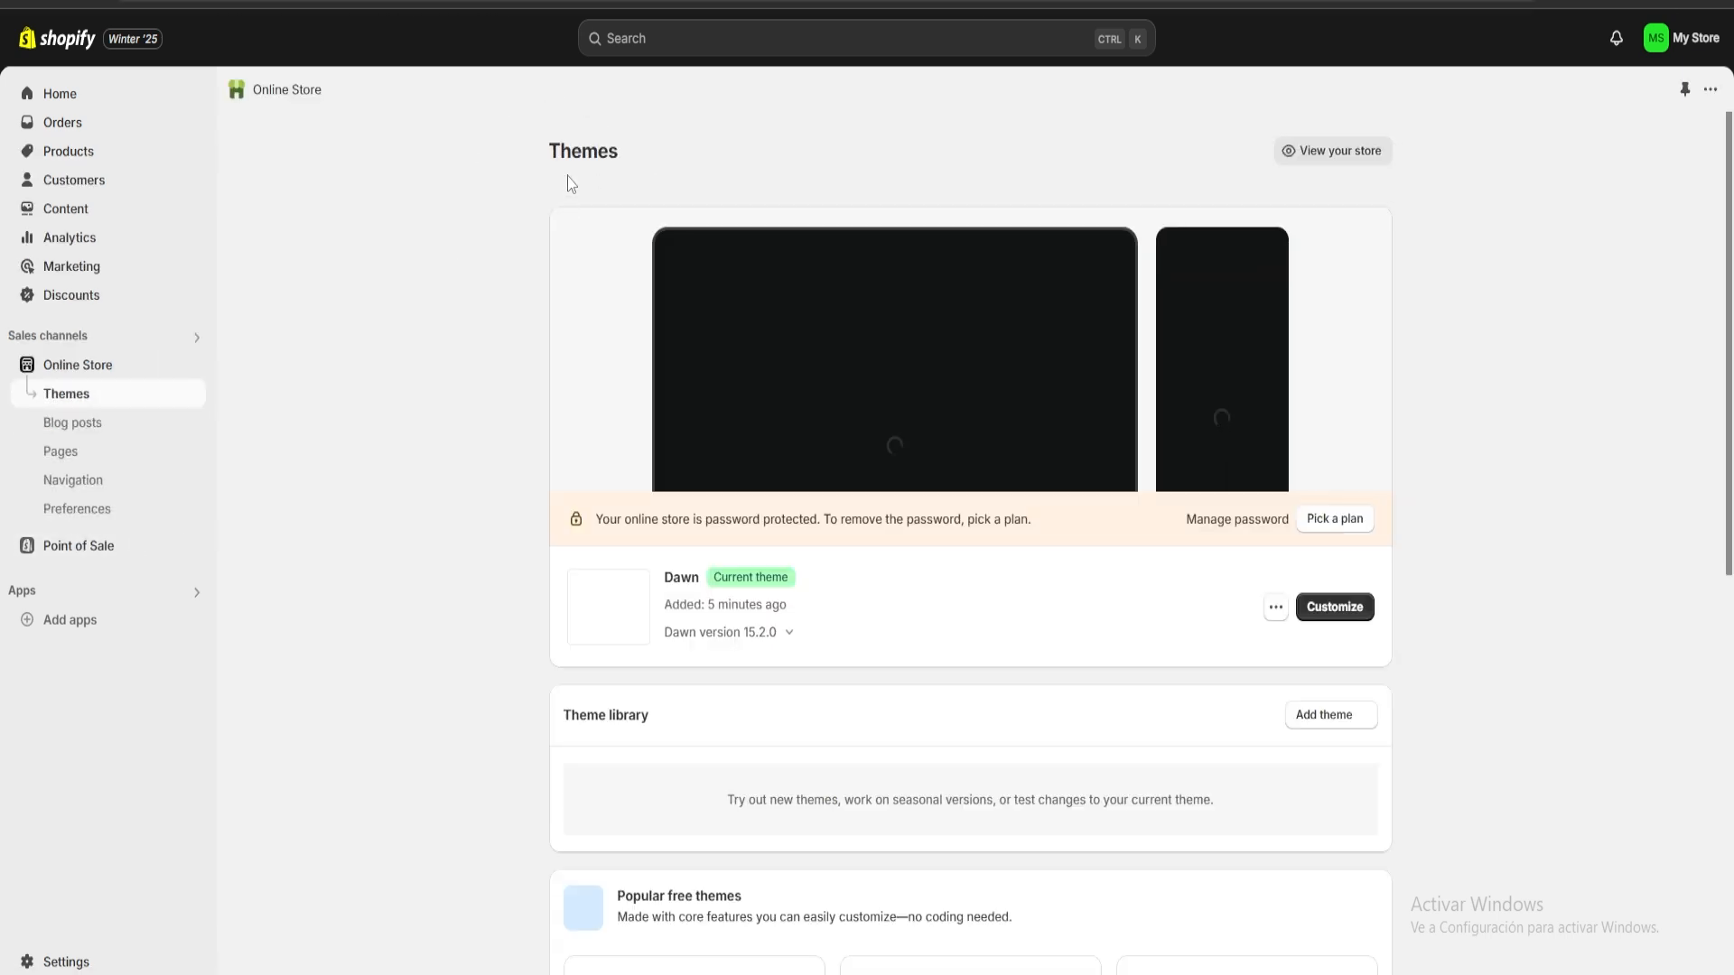
mouse_move(639, 159)
left_mouse_down()
mouse_move(531, 151)
mouse_move(669, 159)
left_mouse_up()
left_click(534, 155)
left_click_drag(533, 155, 693, 166)
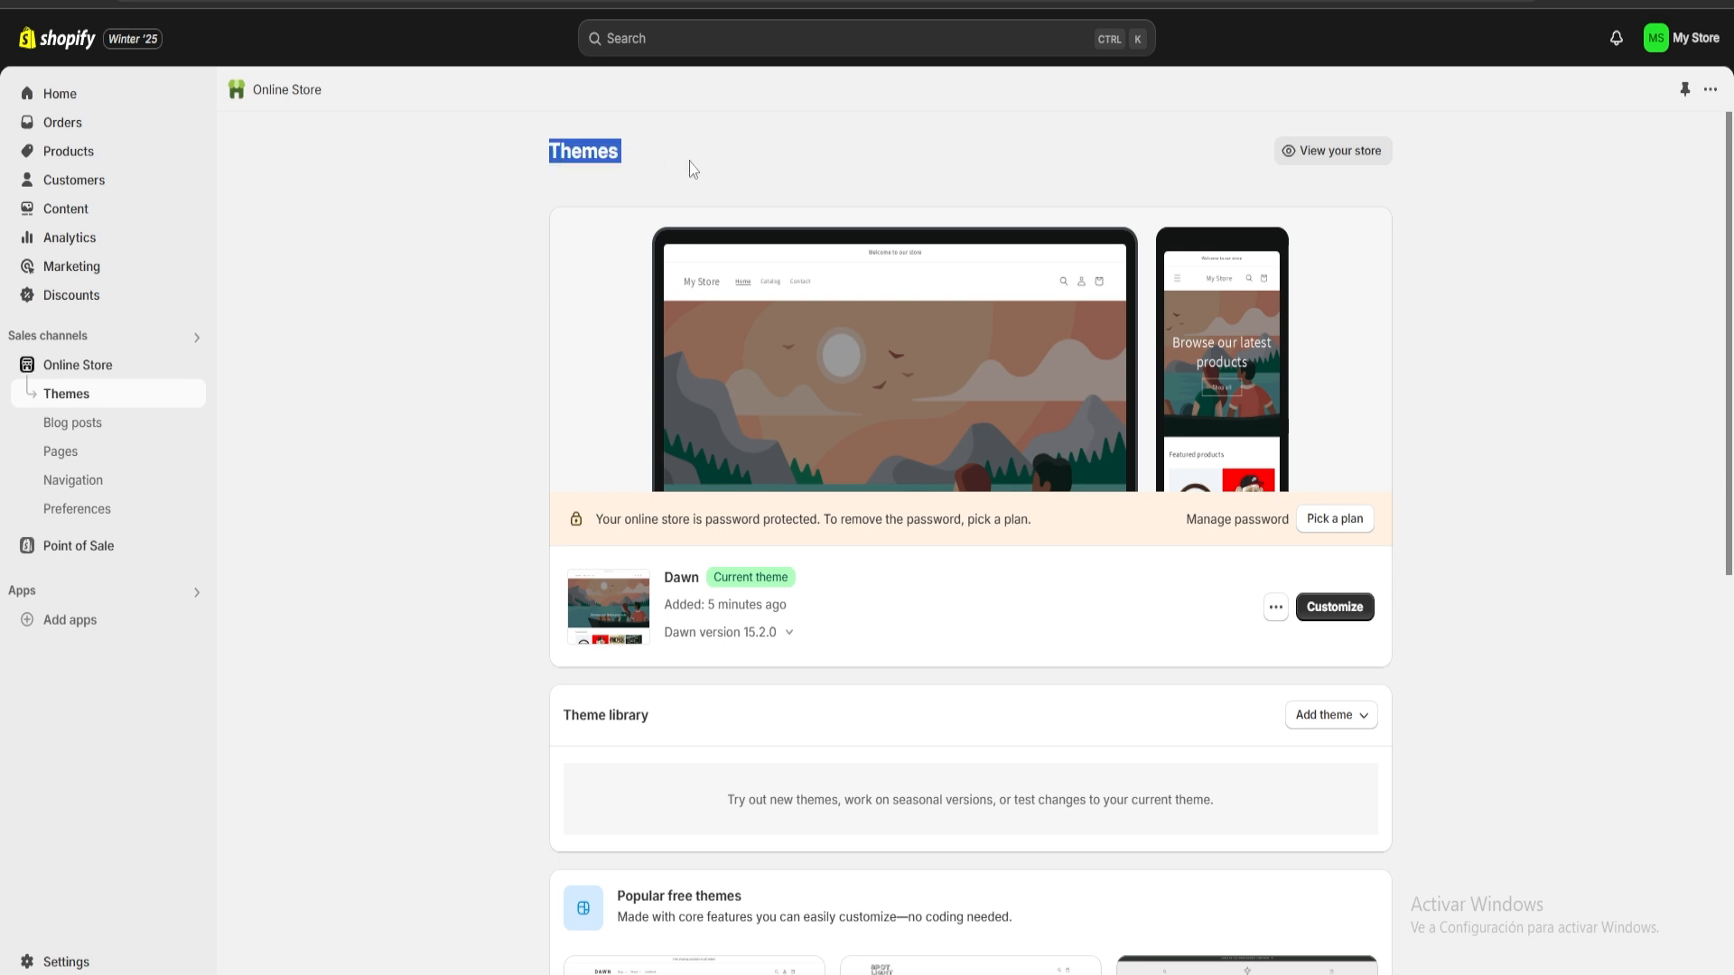
scroll(851, 499, "down", 8)
scroll(859, 499, "down", 1)
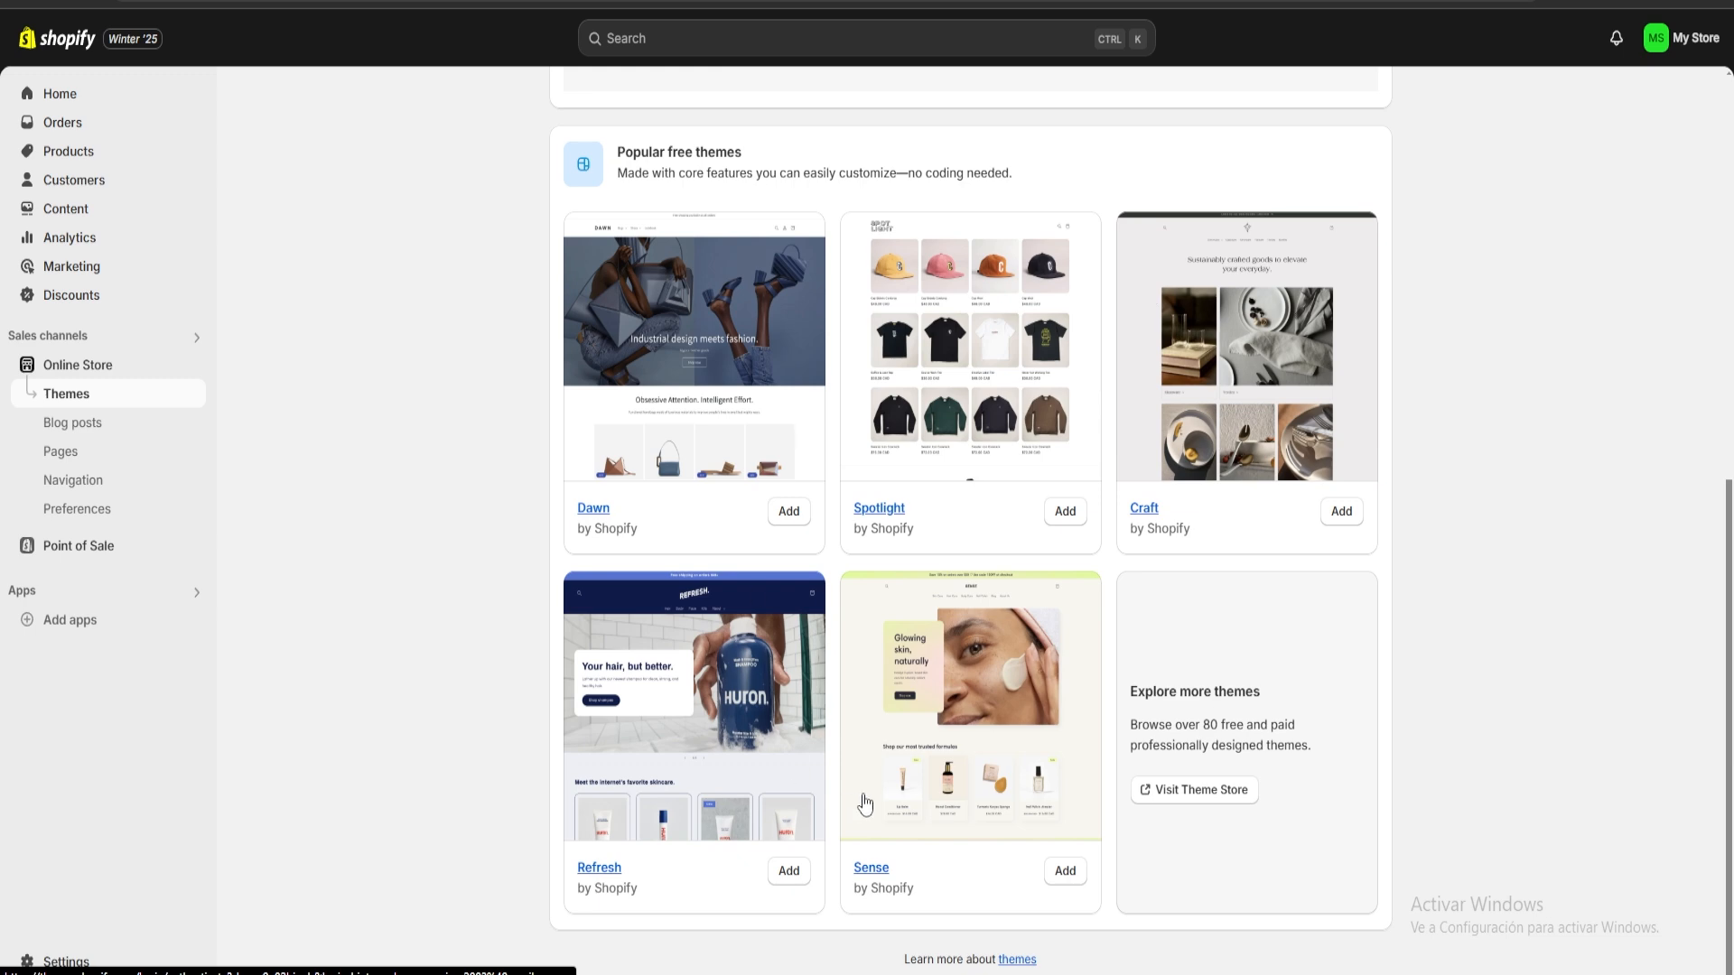
Browse the full theme catalogue in the Theme Store, then return to the store's own themes page.
left_click(1205, 791)
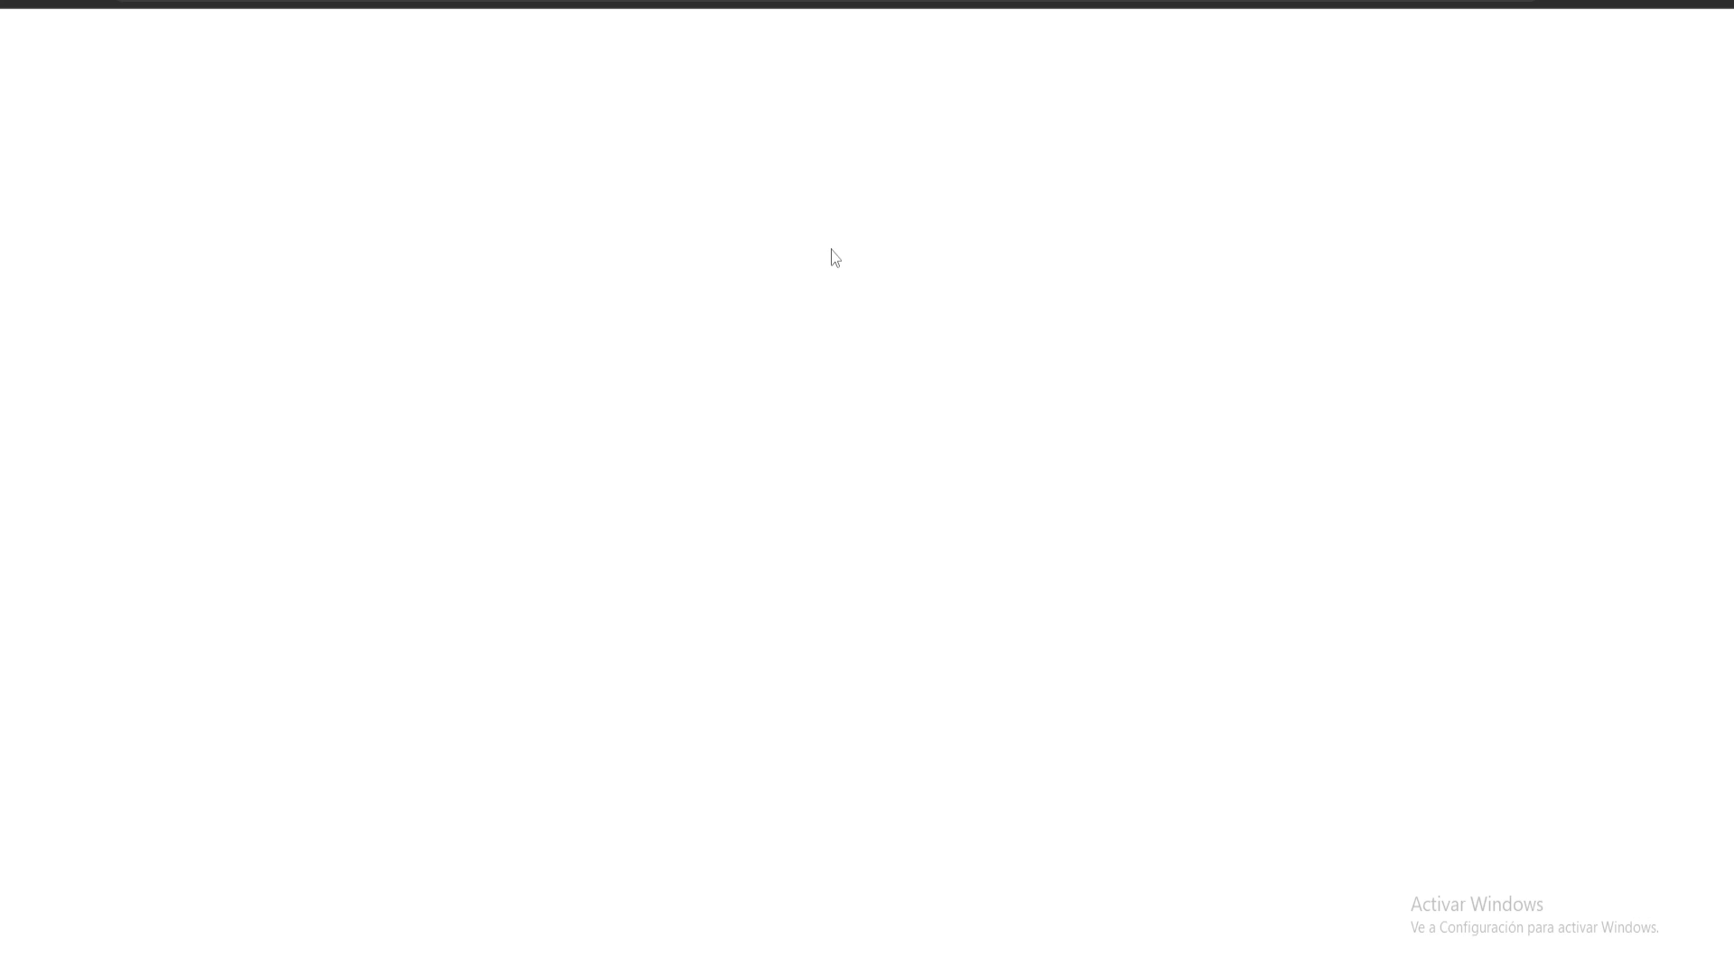
scroll(692, 277, "down", 15)
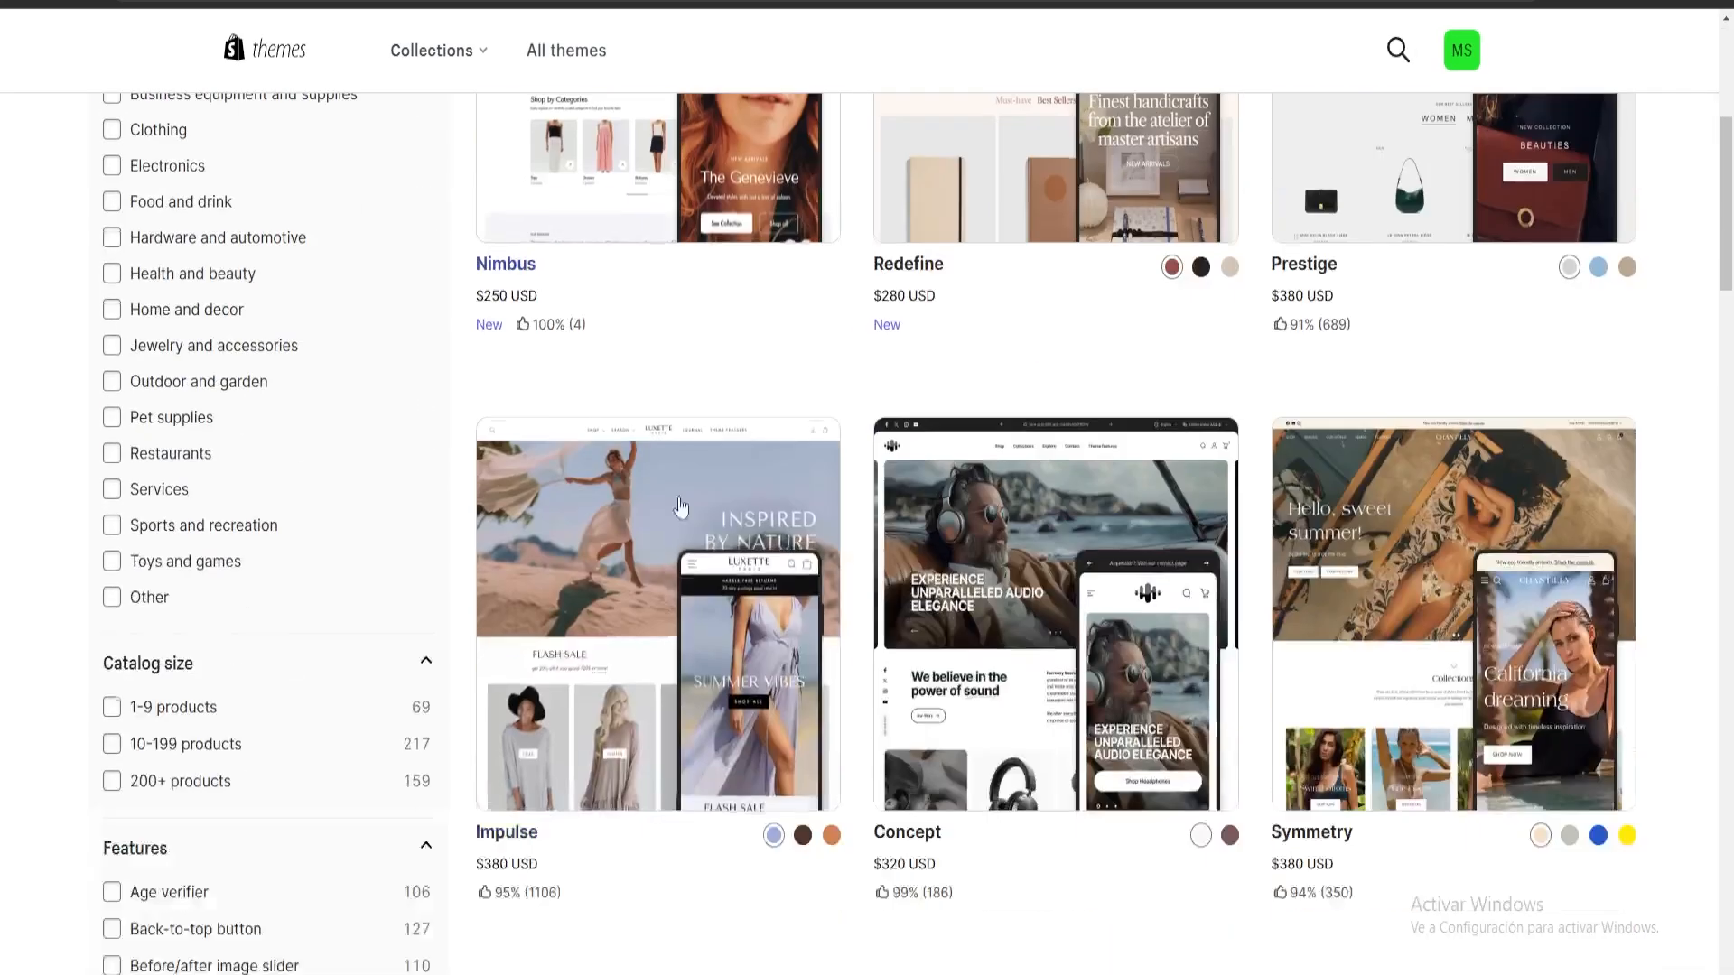
scroll(662, 479, "down", 20)
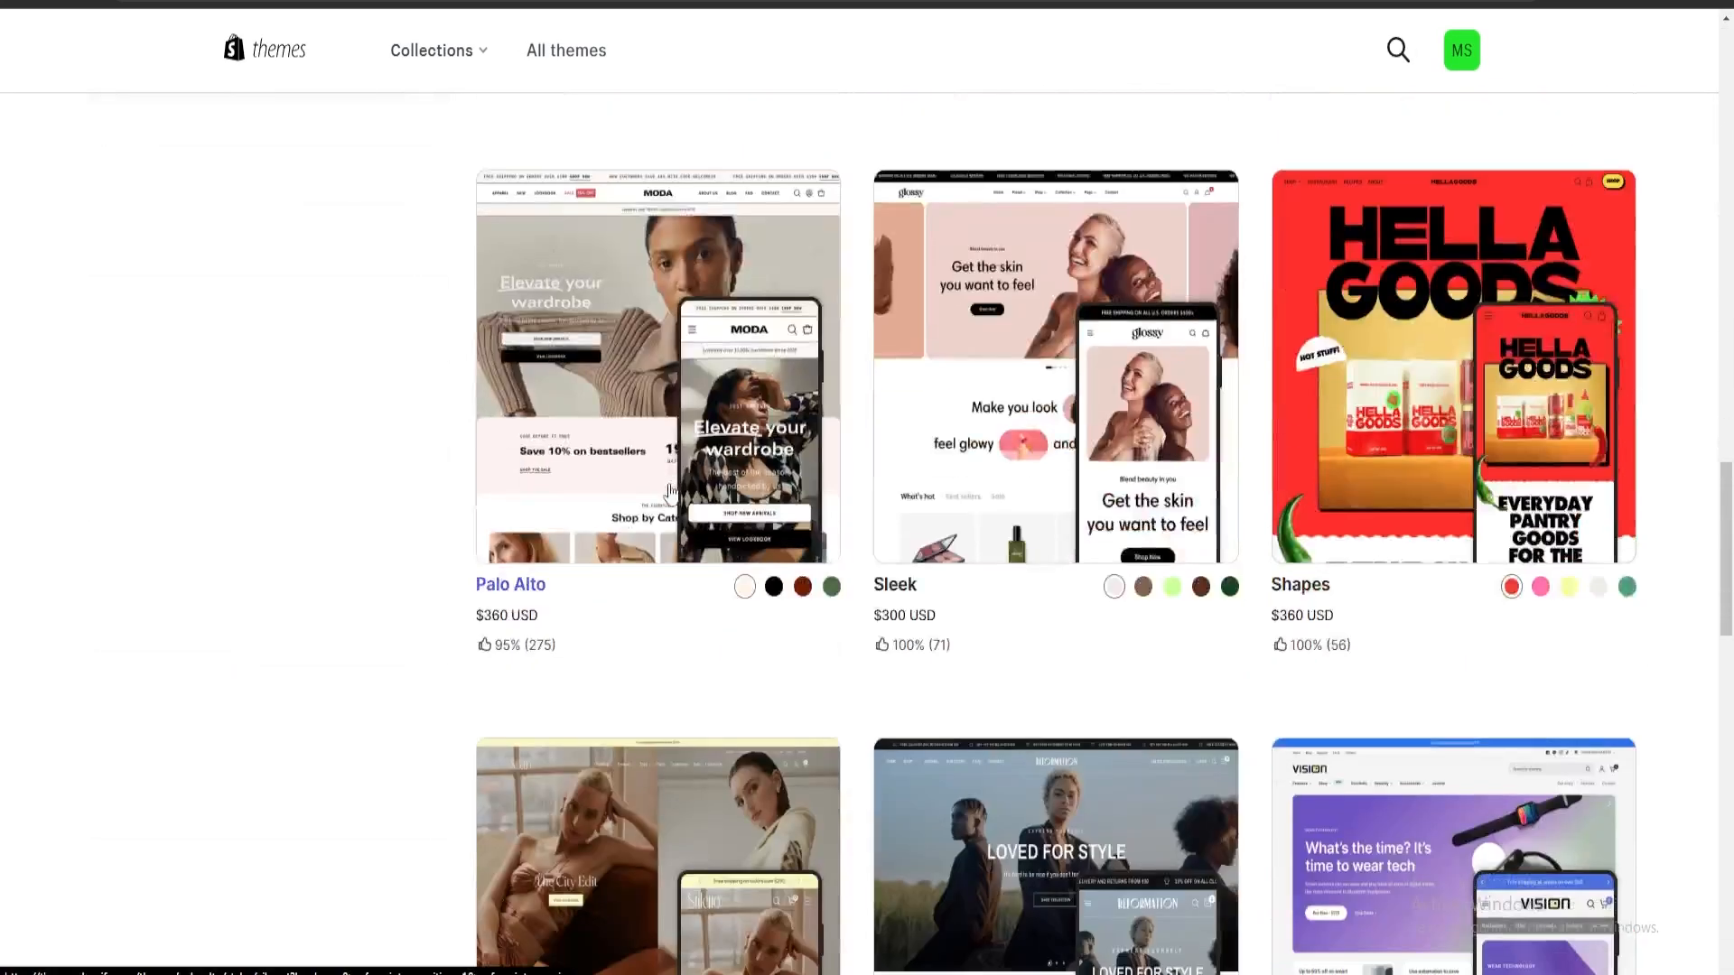
scroll(692, 515, "down", 3)
scroll(1061, 474, "up", 18)
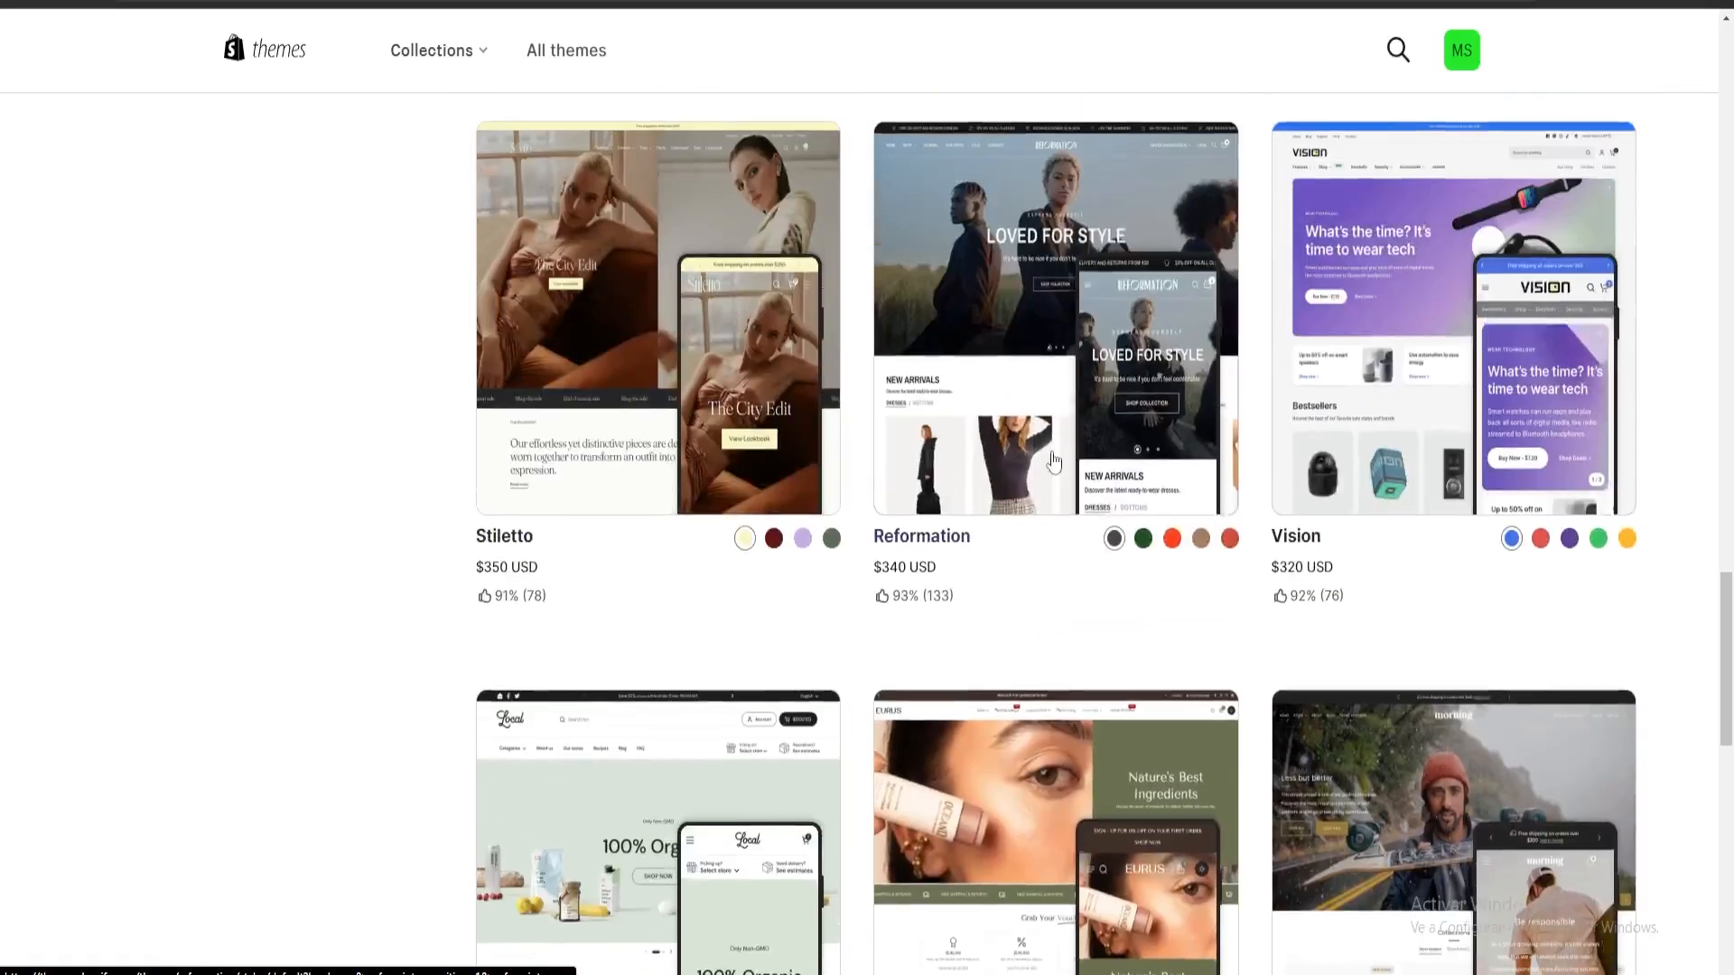
scroll(1060, 474, "up", 20)
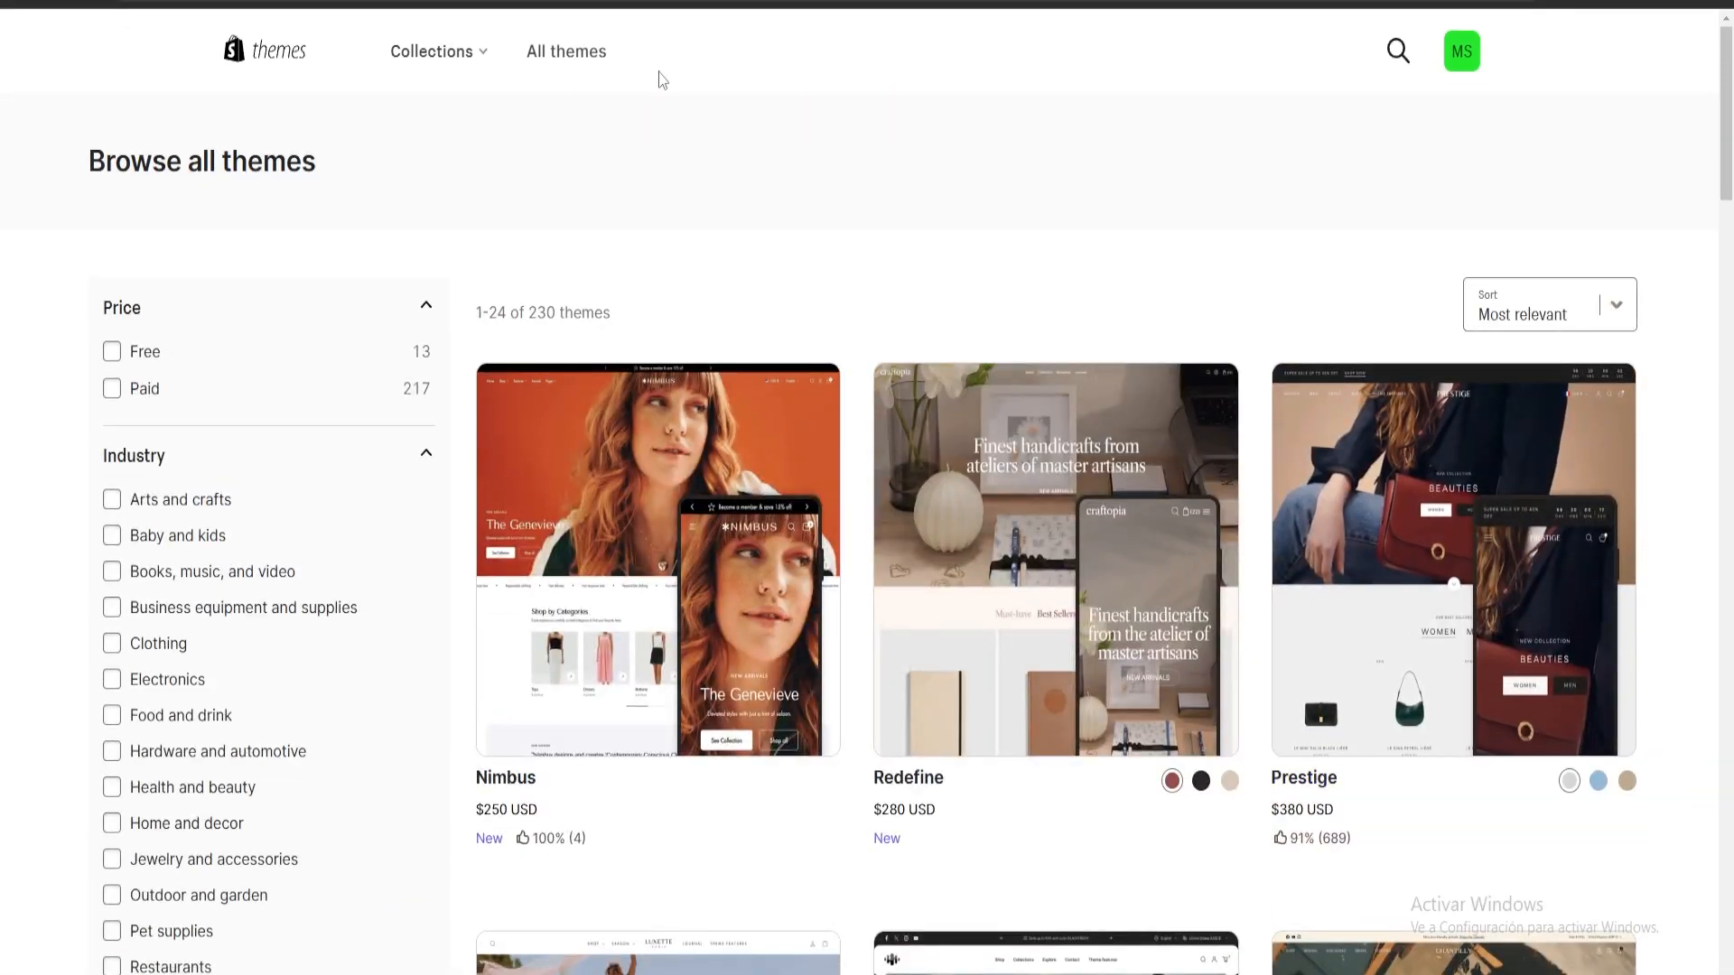
key("ctrl+shift+Tab")
scroll(1250, 603, "up", 8)
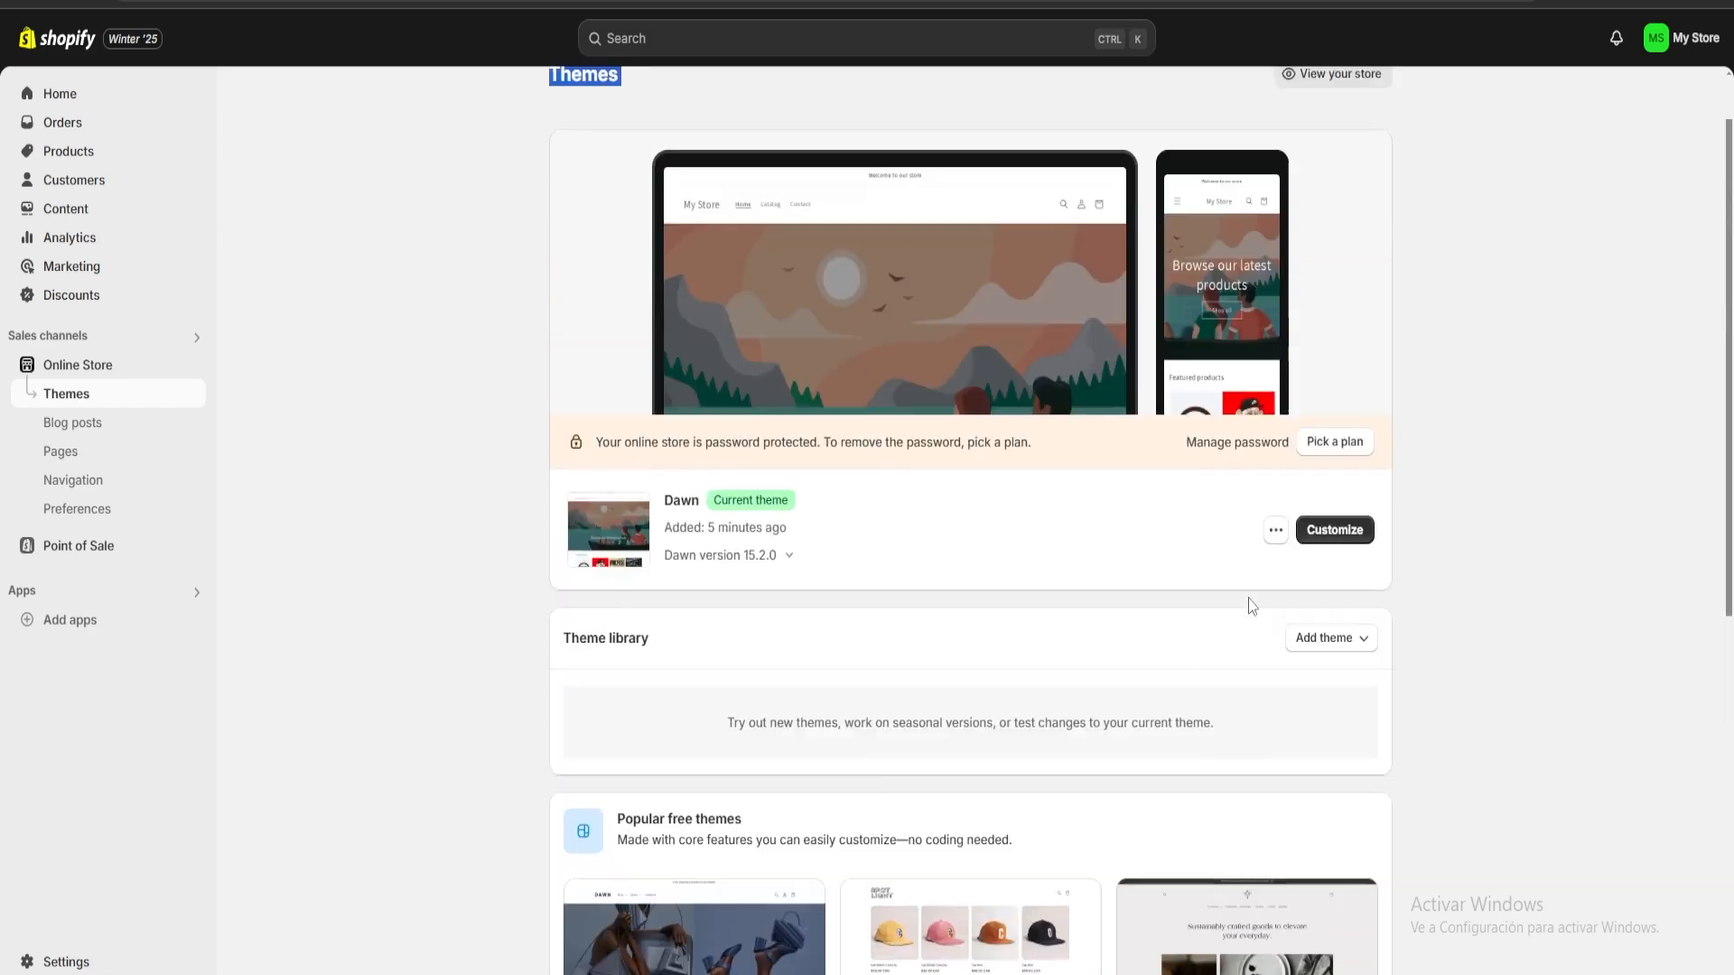
Open the current Dawn theme for customizing and select the home page's image banner section.
left_click(1335, 607)
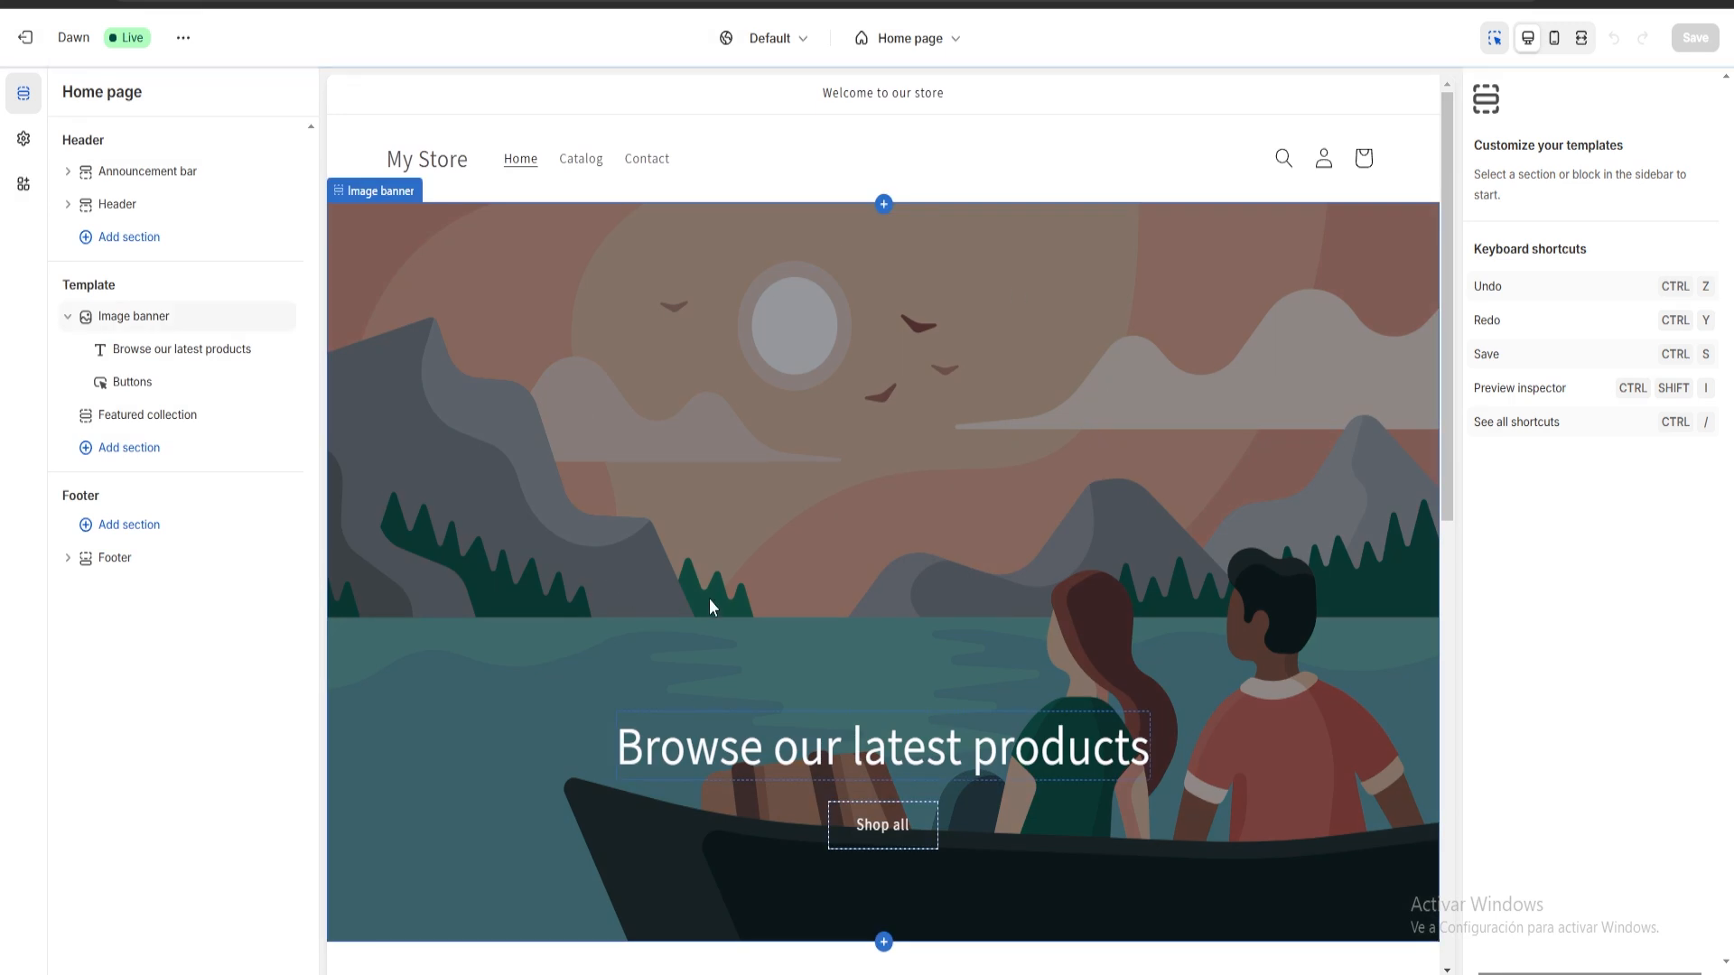
scroll(822, 424, "down", 2)
left_click(898, 416)
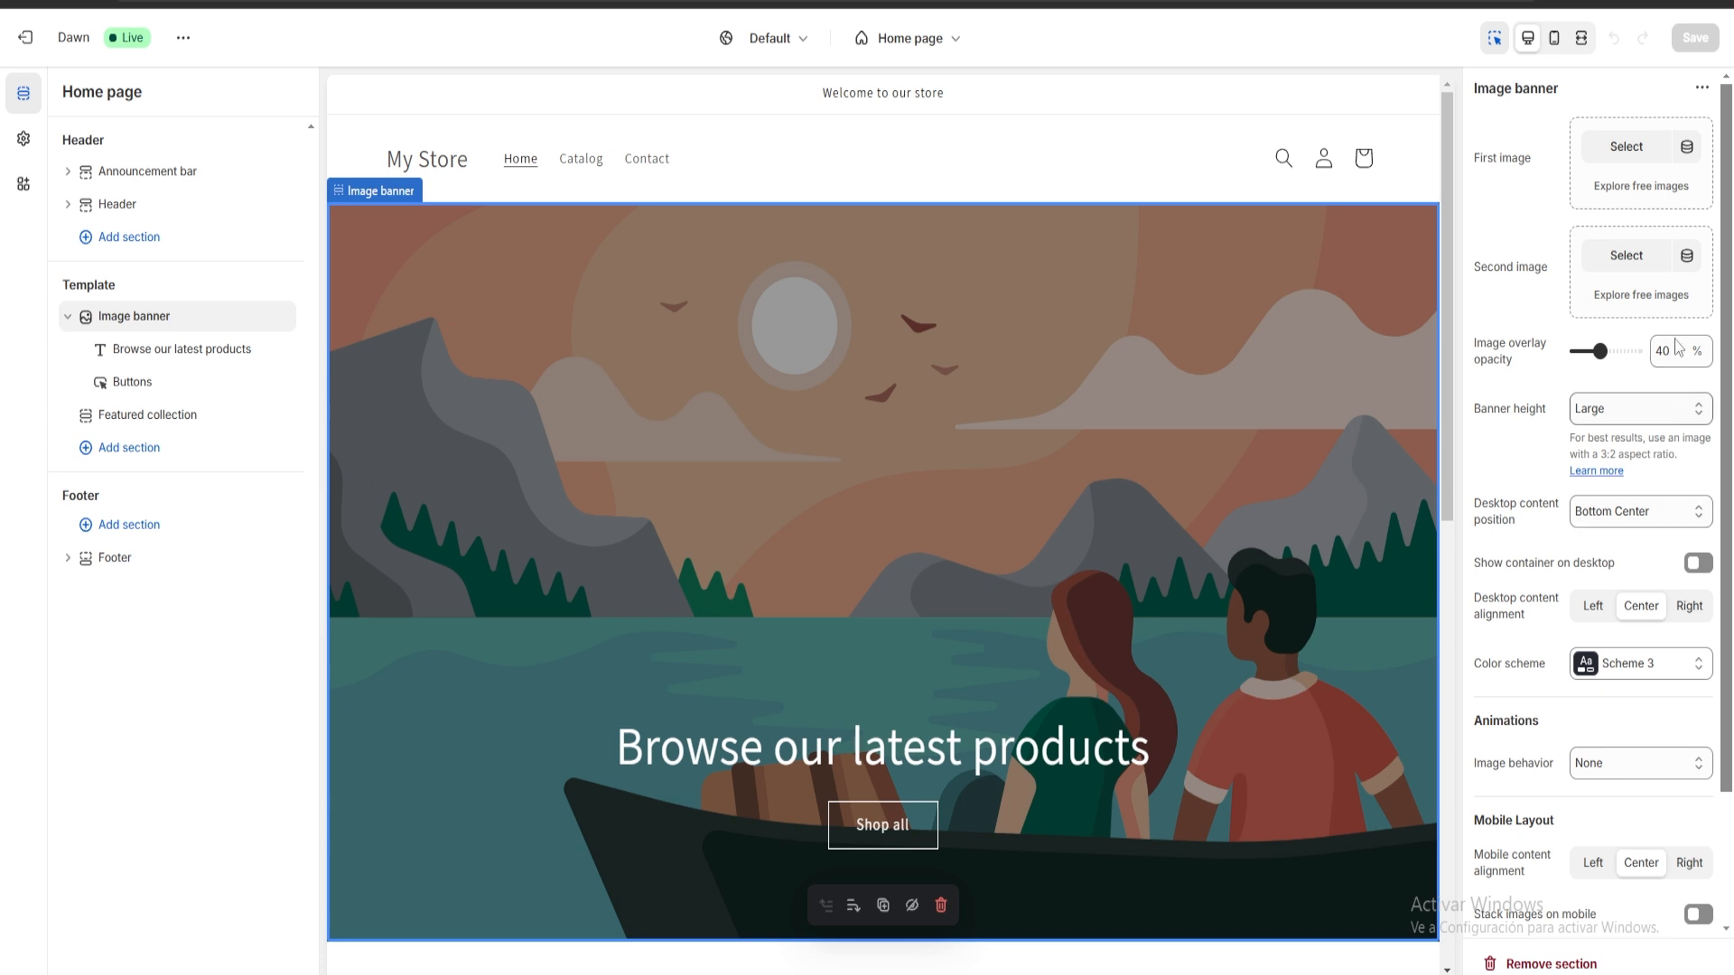
Upload the laptop and coffee cup photo from the imagenes random folder and use it as the image banner's first image.
scroll(1652, 686, "down", 1)
scroll(1636, 698, "up", 1)
left_click(1626, 149)
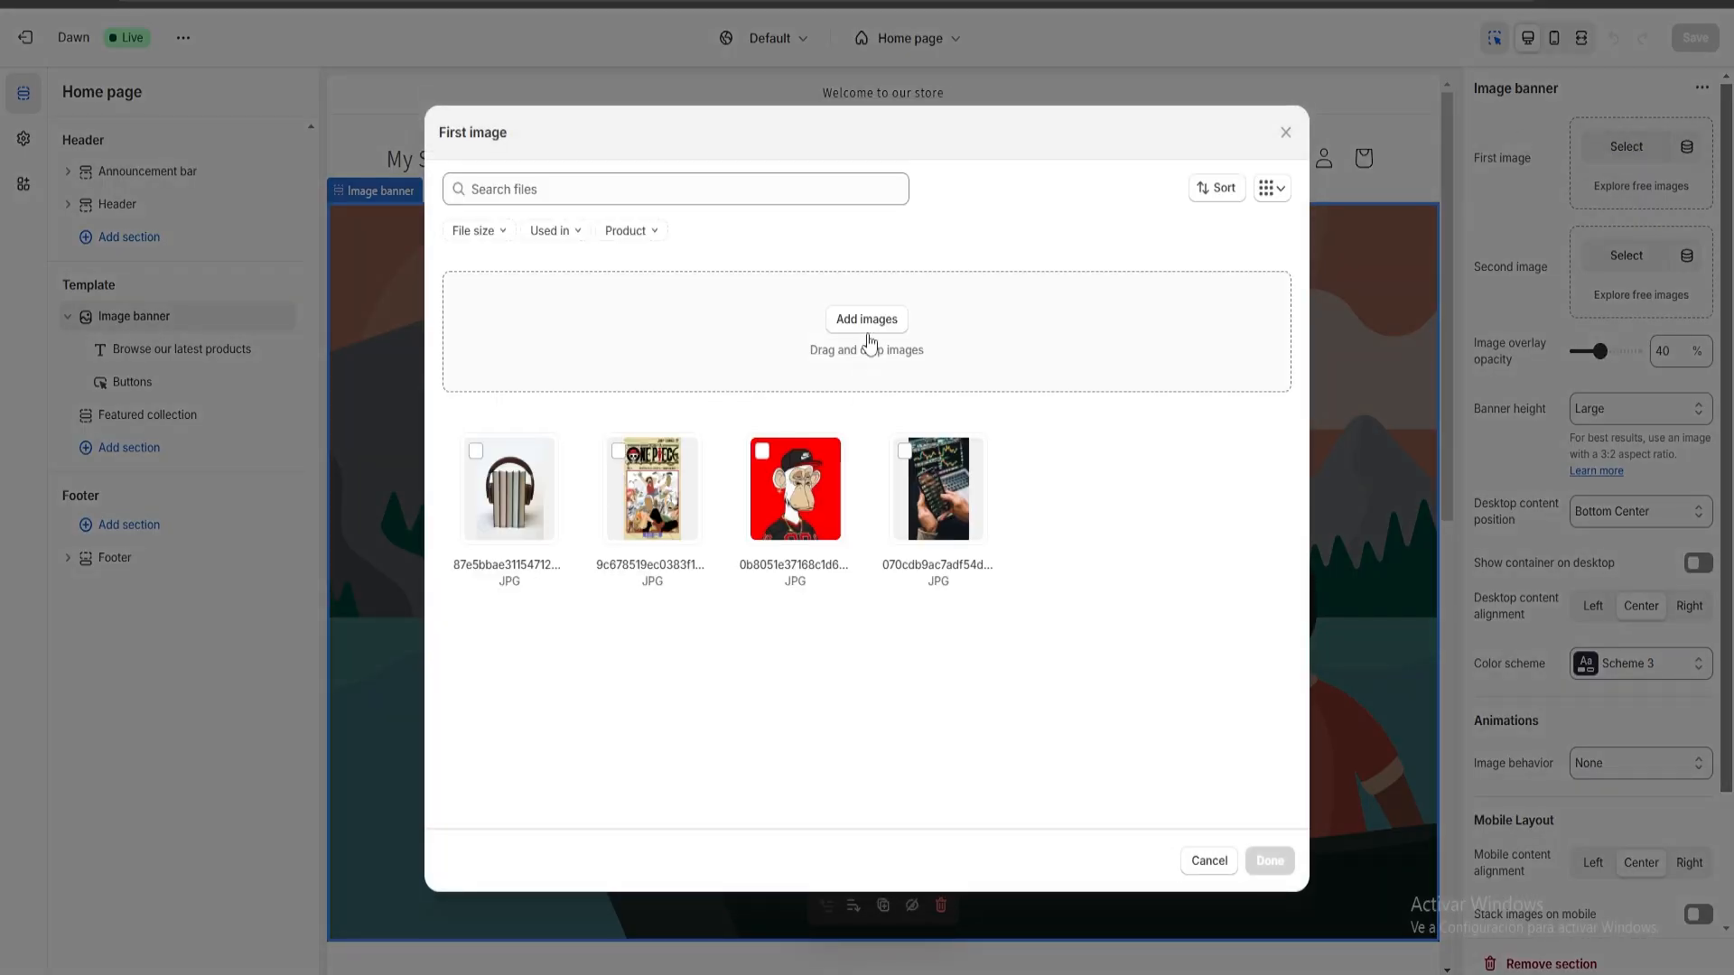
left_click(867, 322)
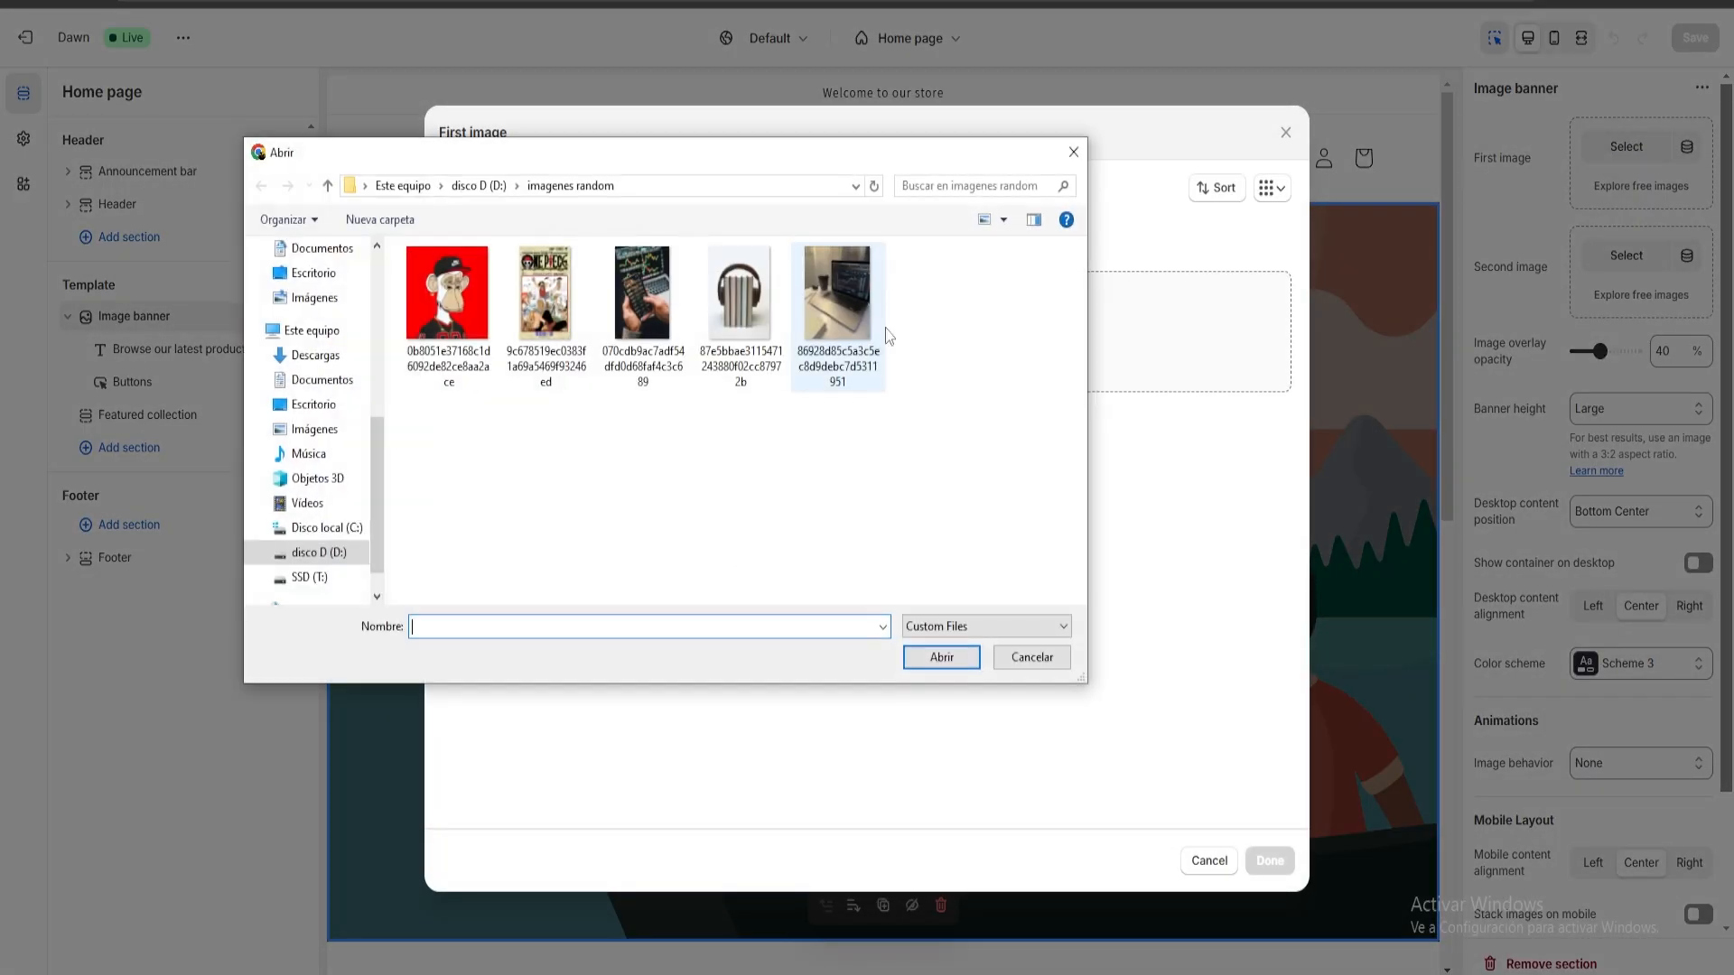
double_click(844, 309)
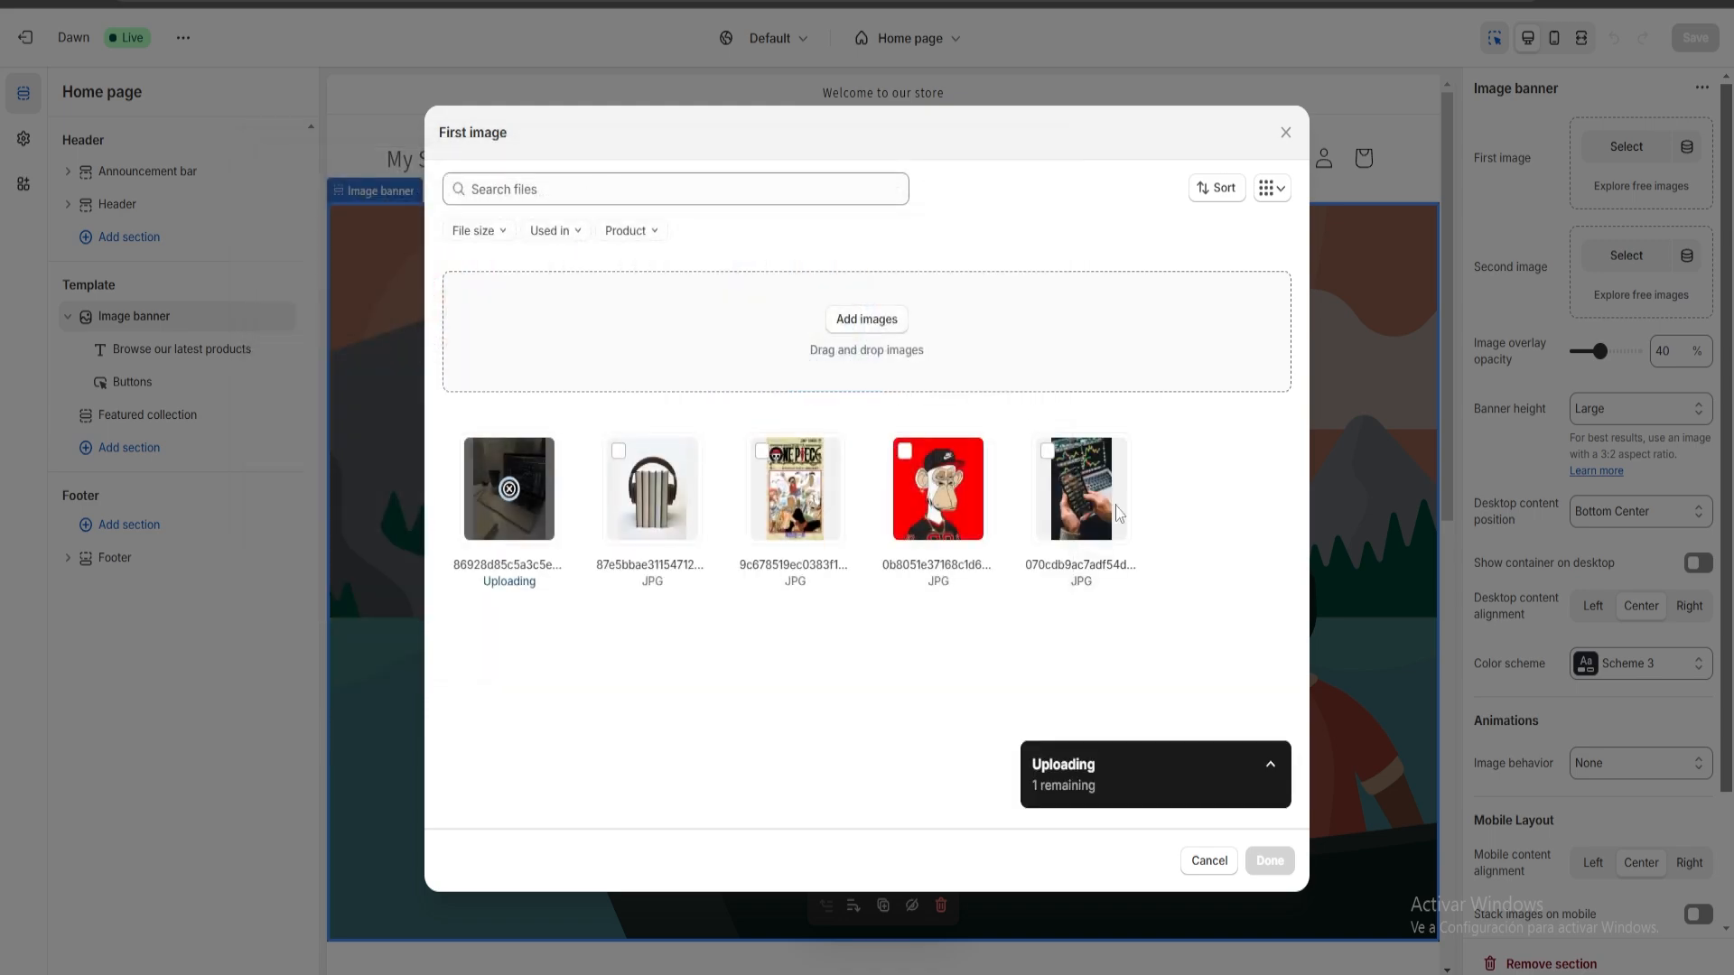
left_click(1293, 861)
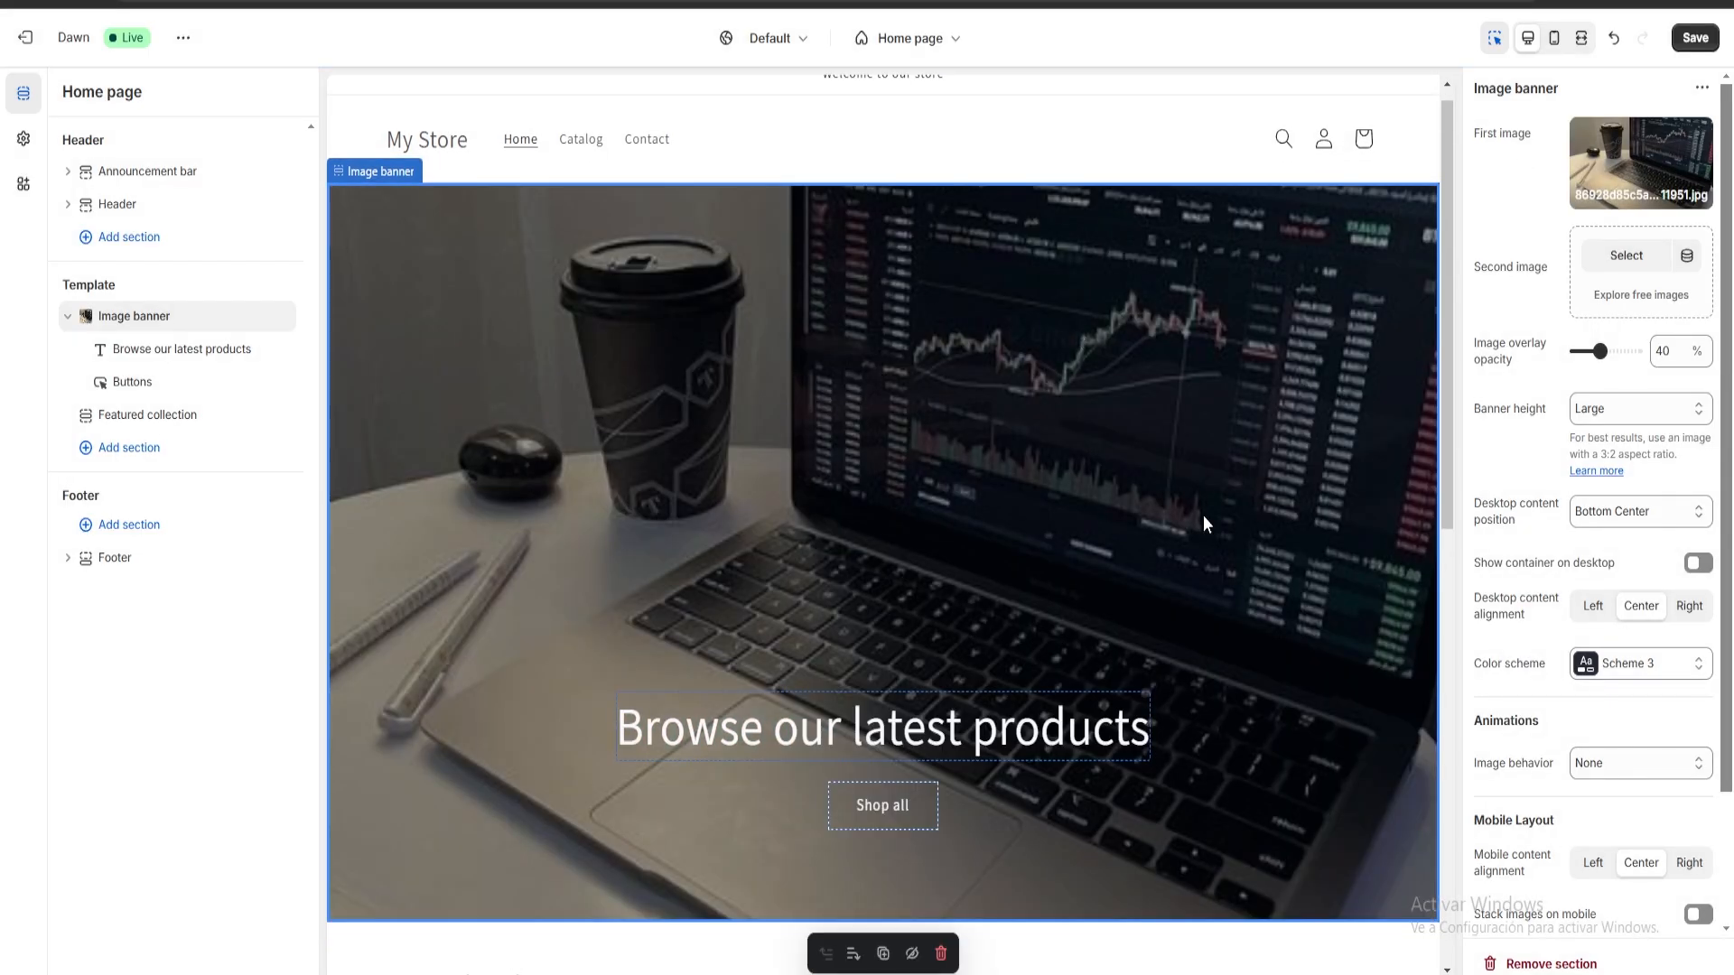
scroll(632, 451, "down", 1)
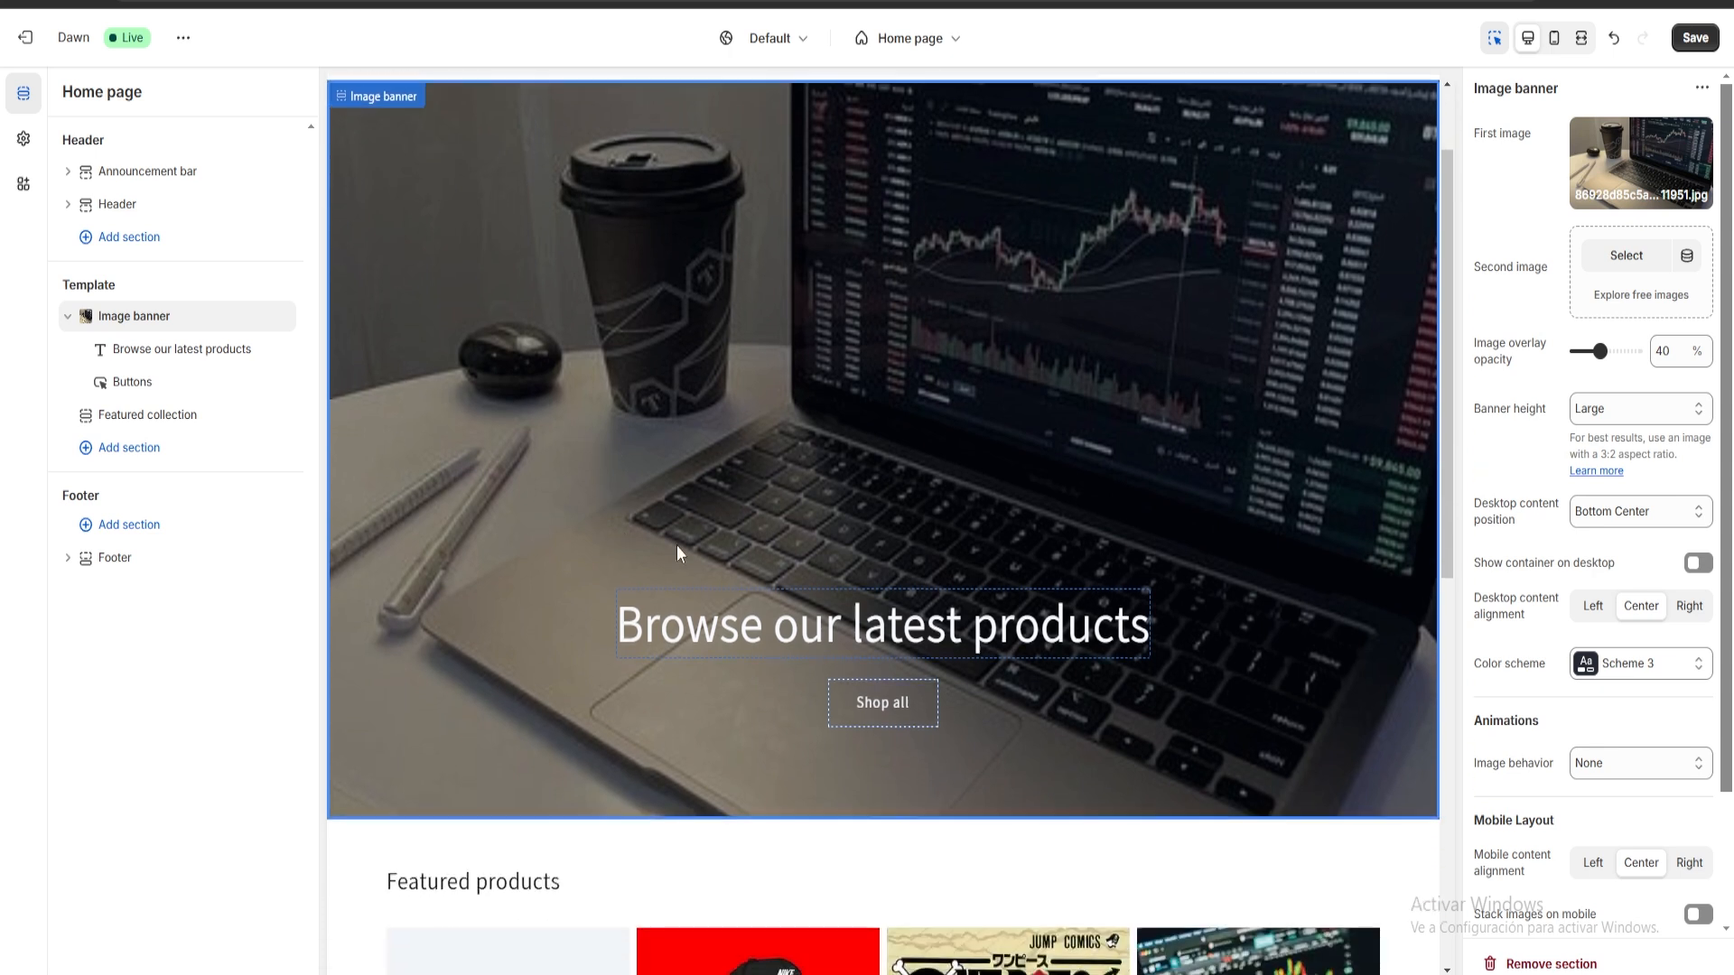
scroll(1036, 491, "up", 1)
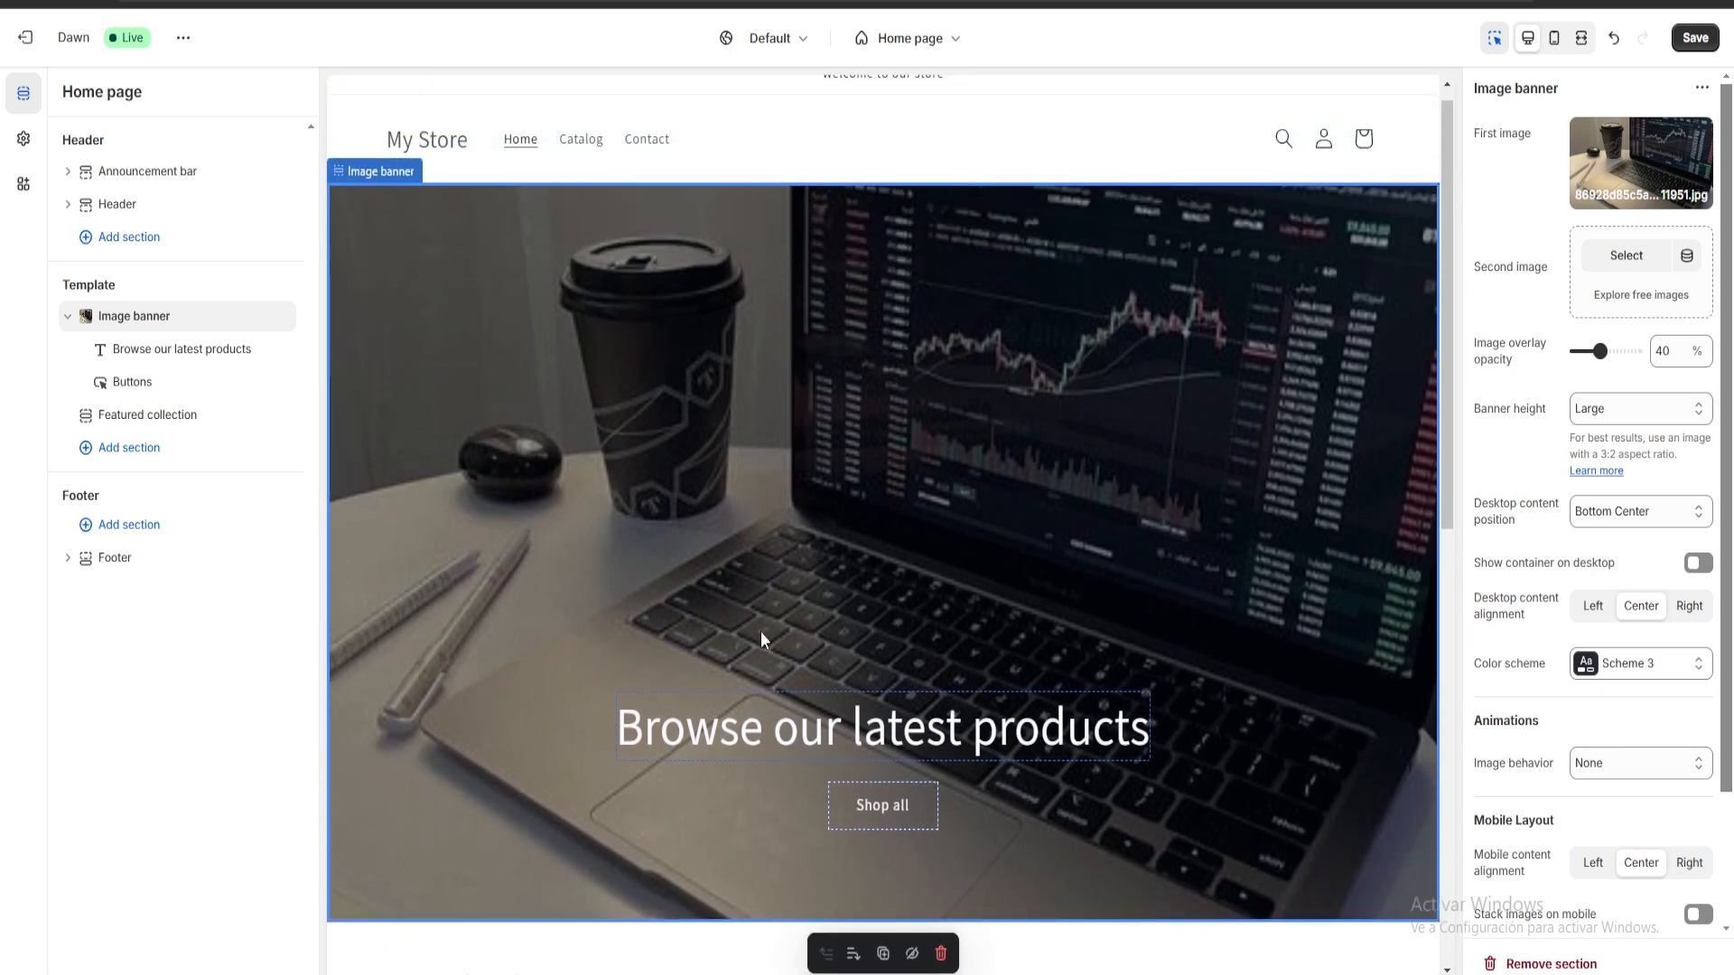
Change the image banner's heading text to "Welcome to my Digital Products Website".
left_click(1043, 739)
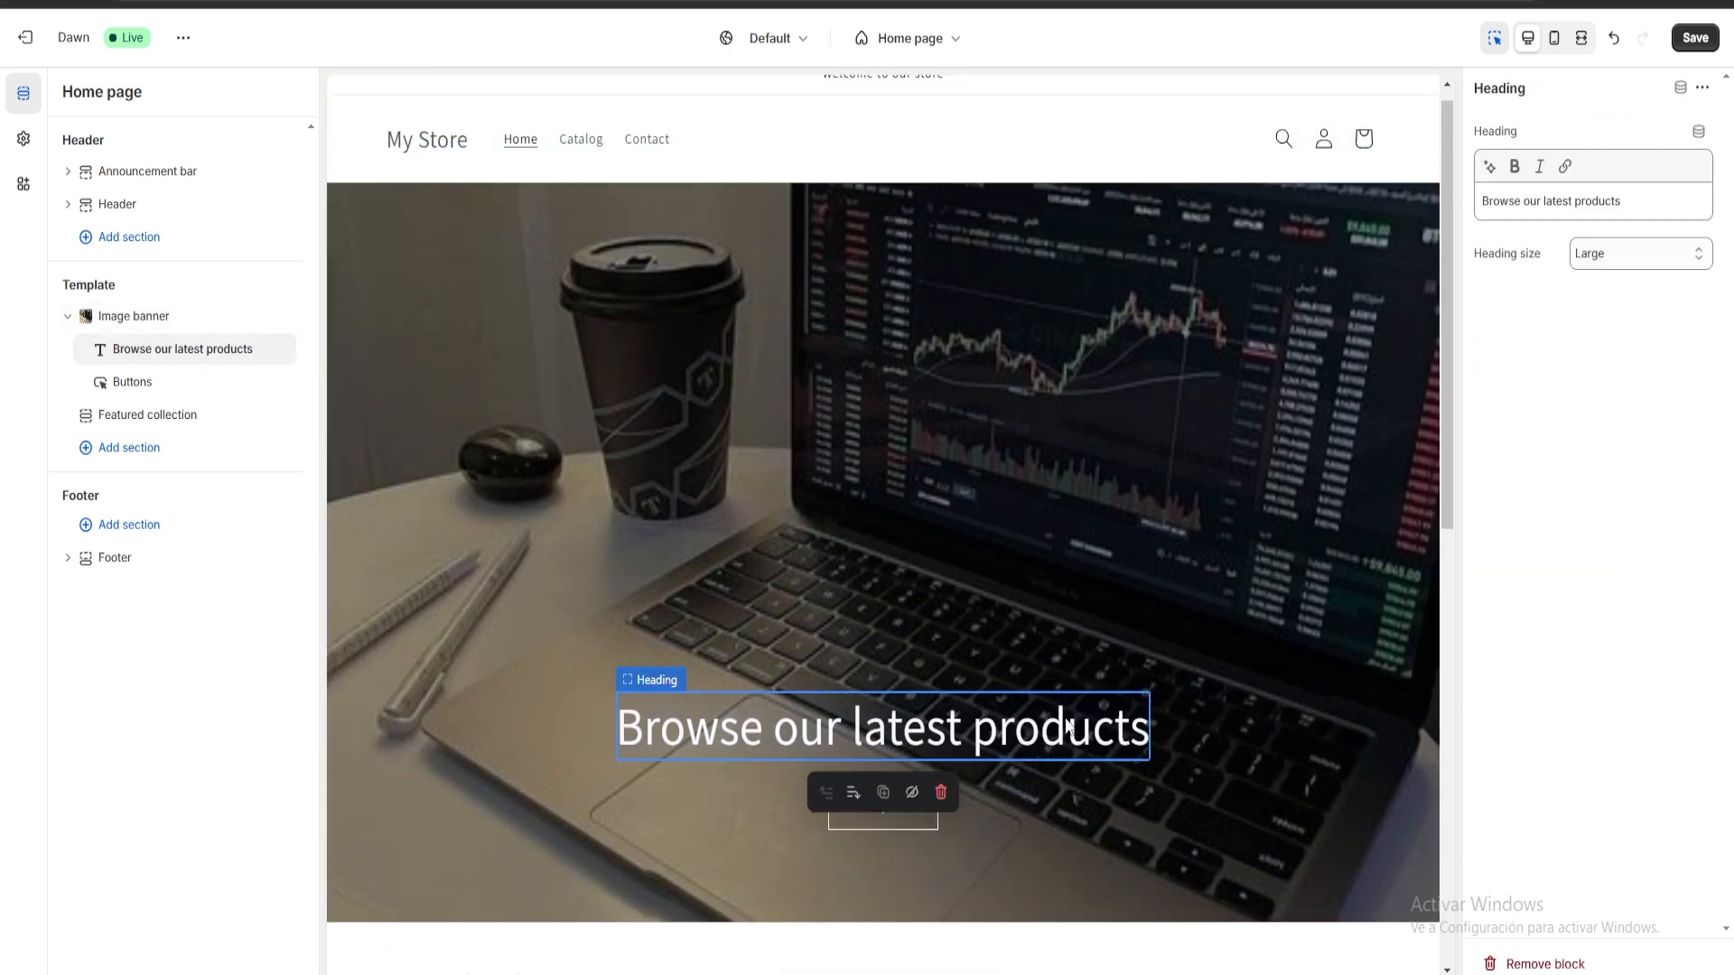
left_click_drag(1660, 210, 1477, 205)
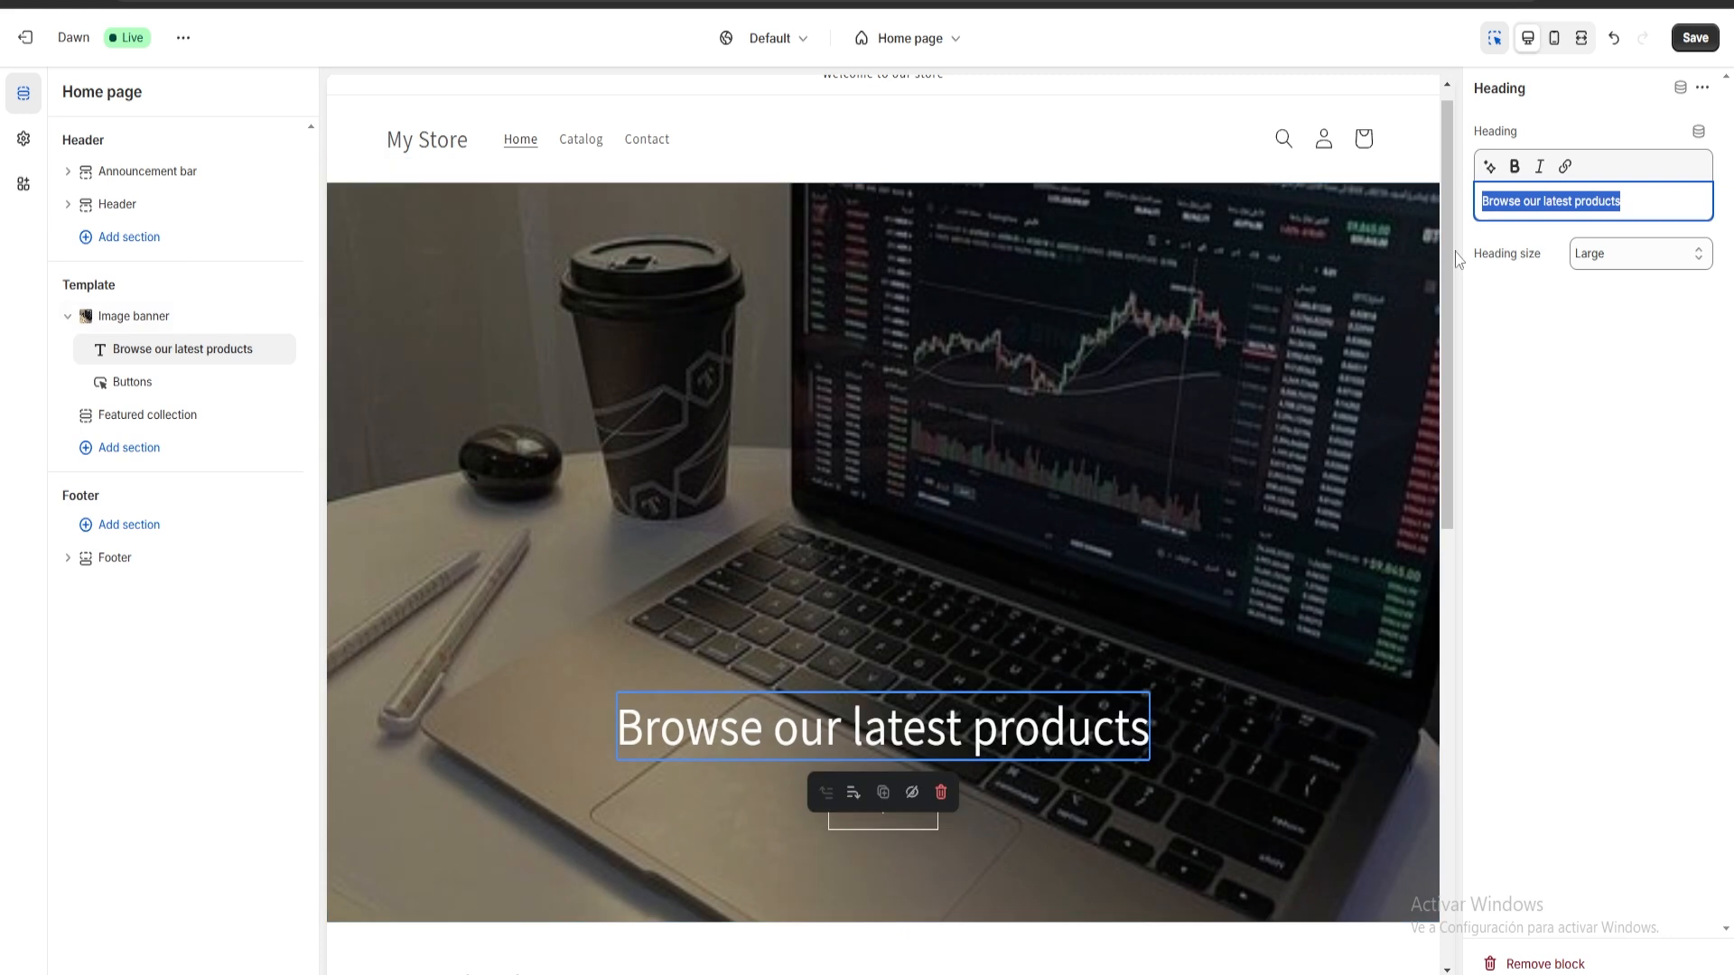
type("WElcom")
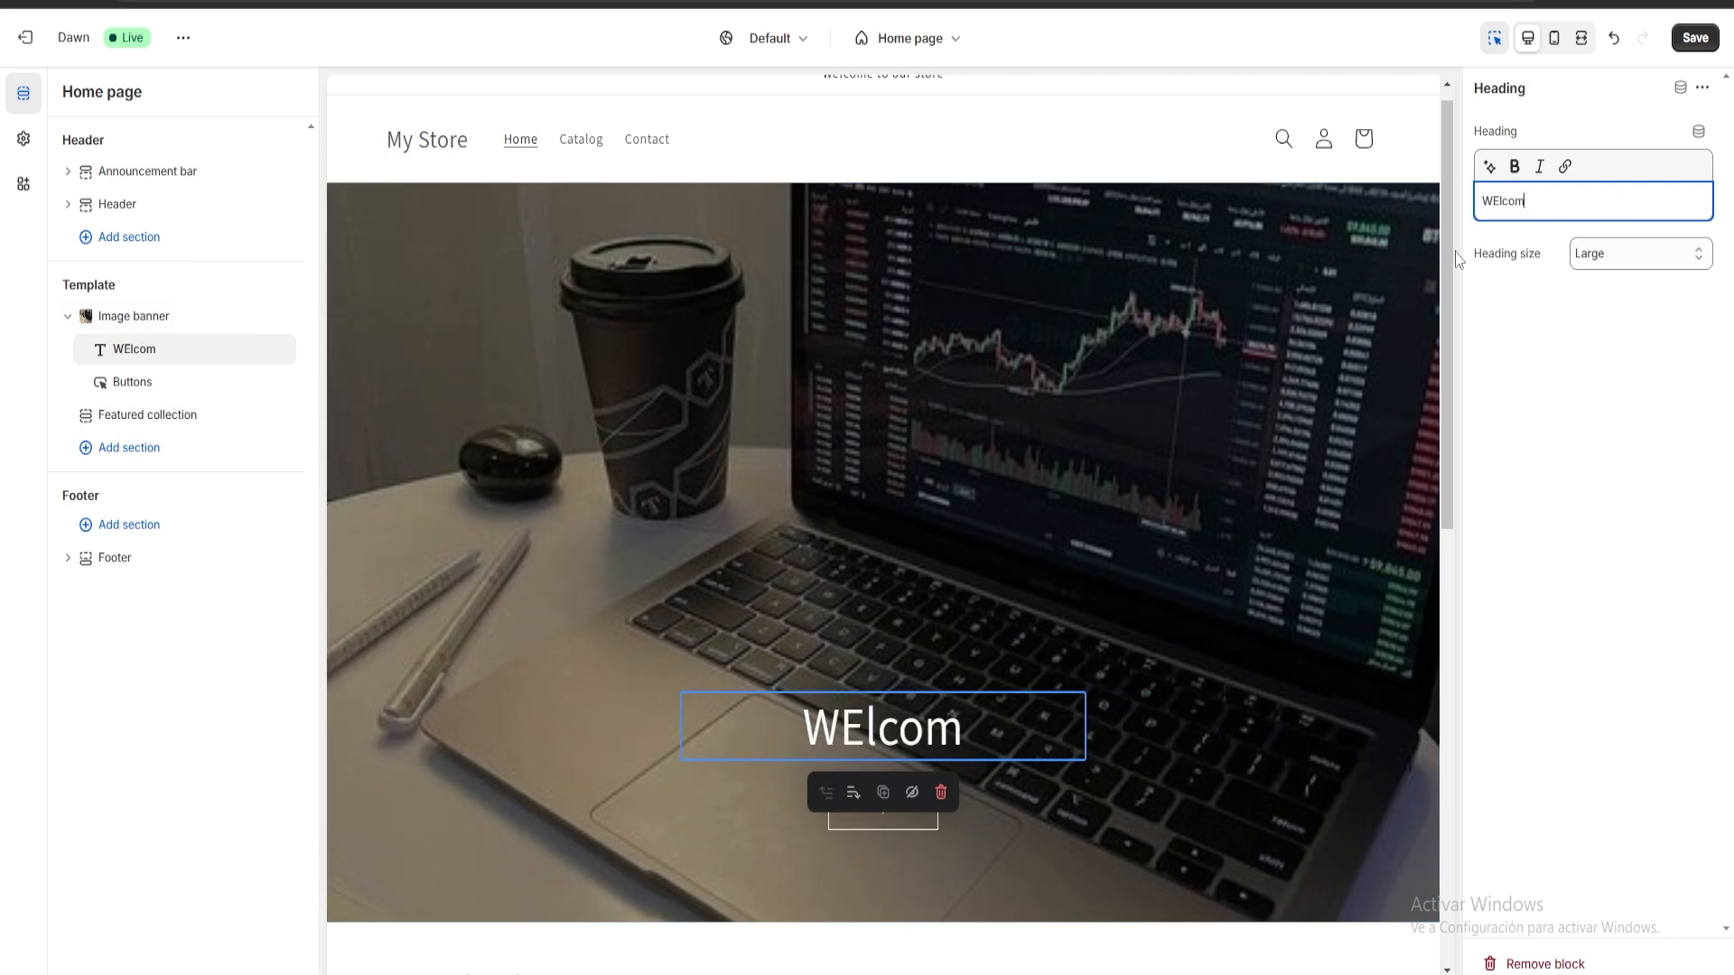
type("e to my Di")
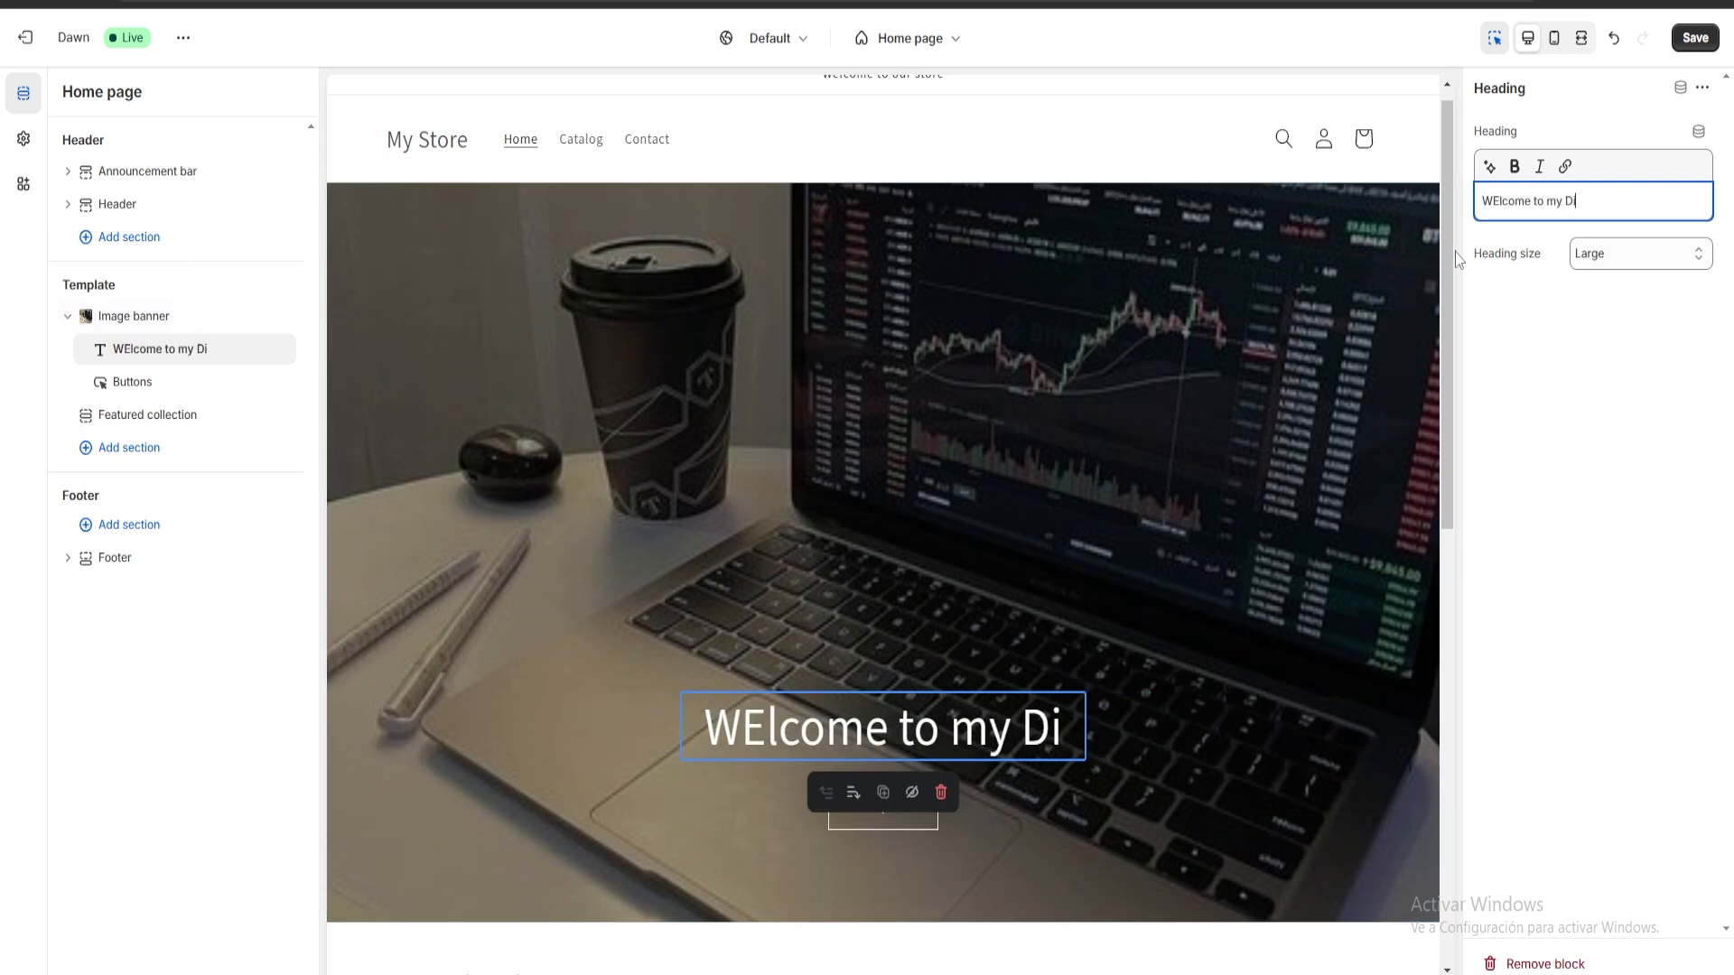
type("gital Produ")
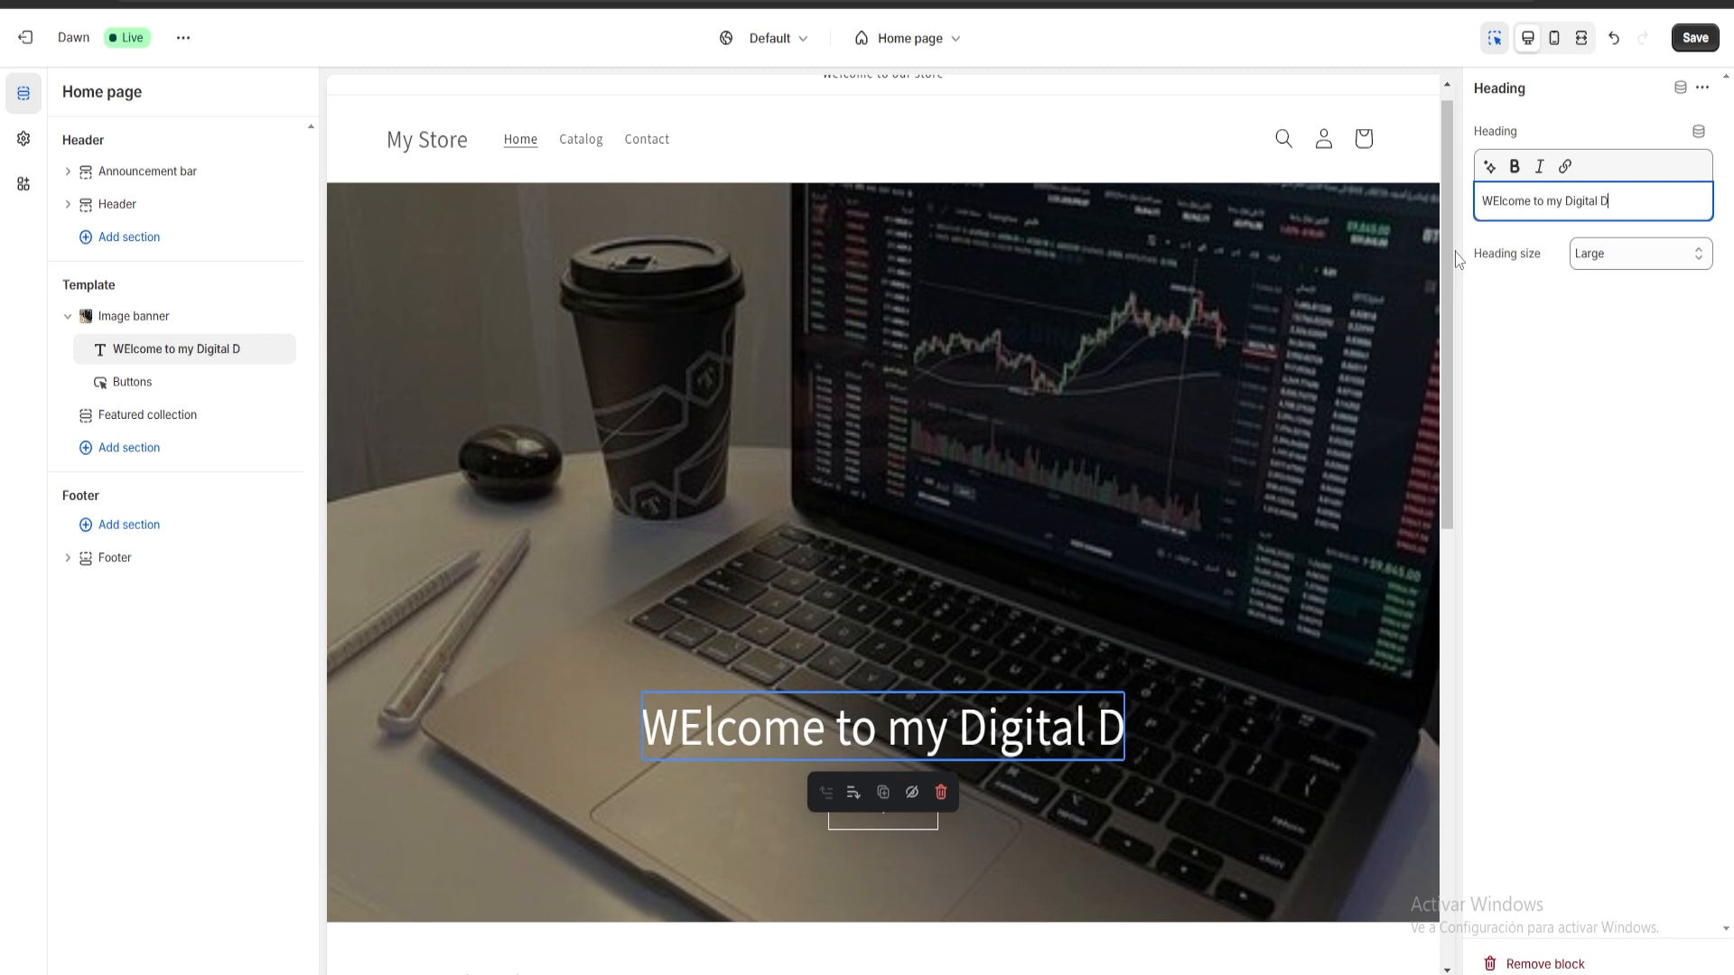
type("cts Website")
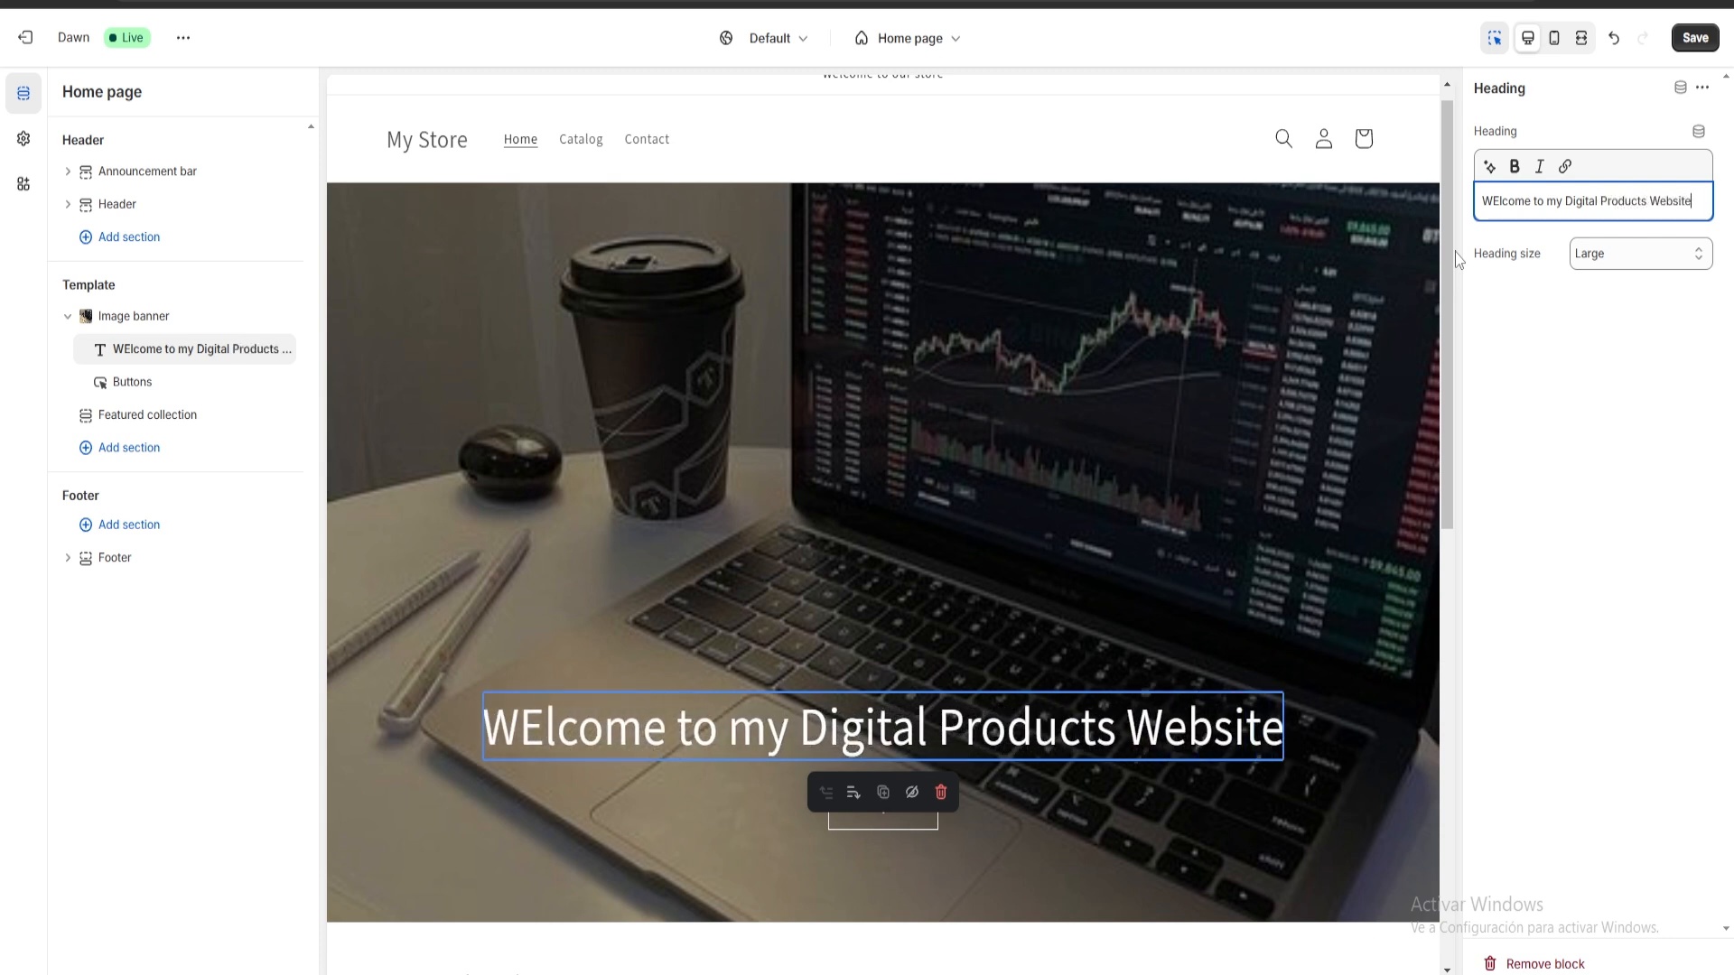
left_click(974, 794)
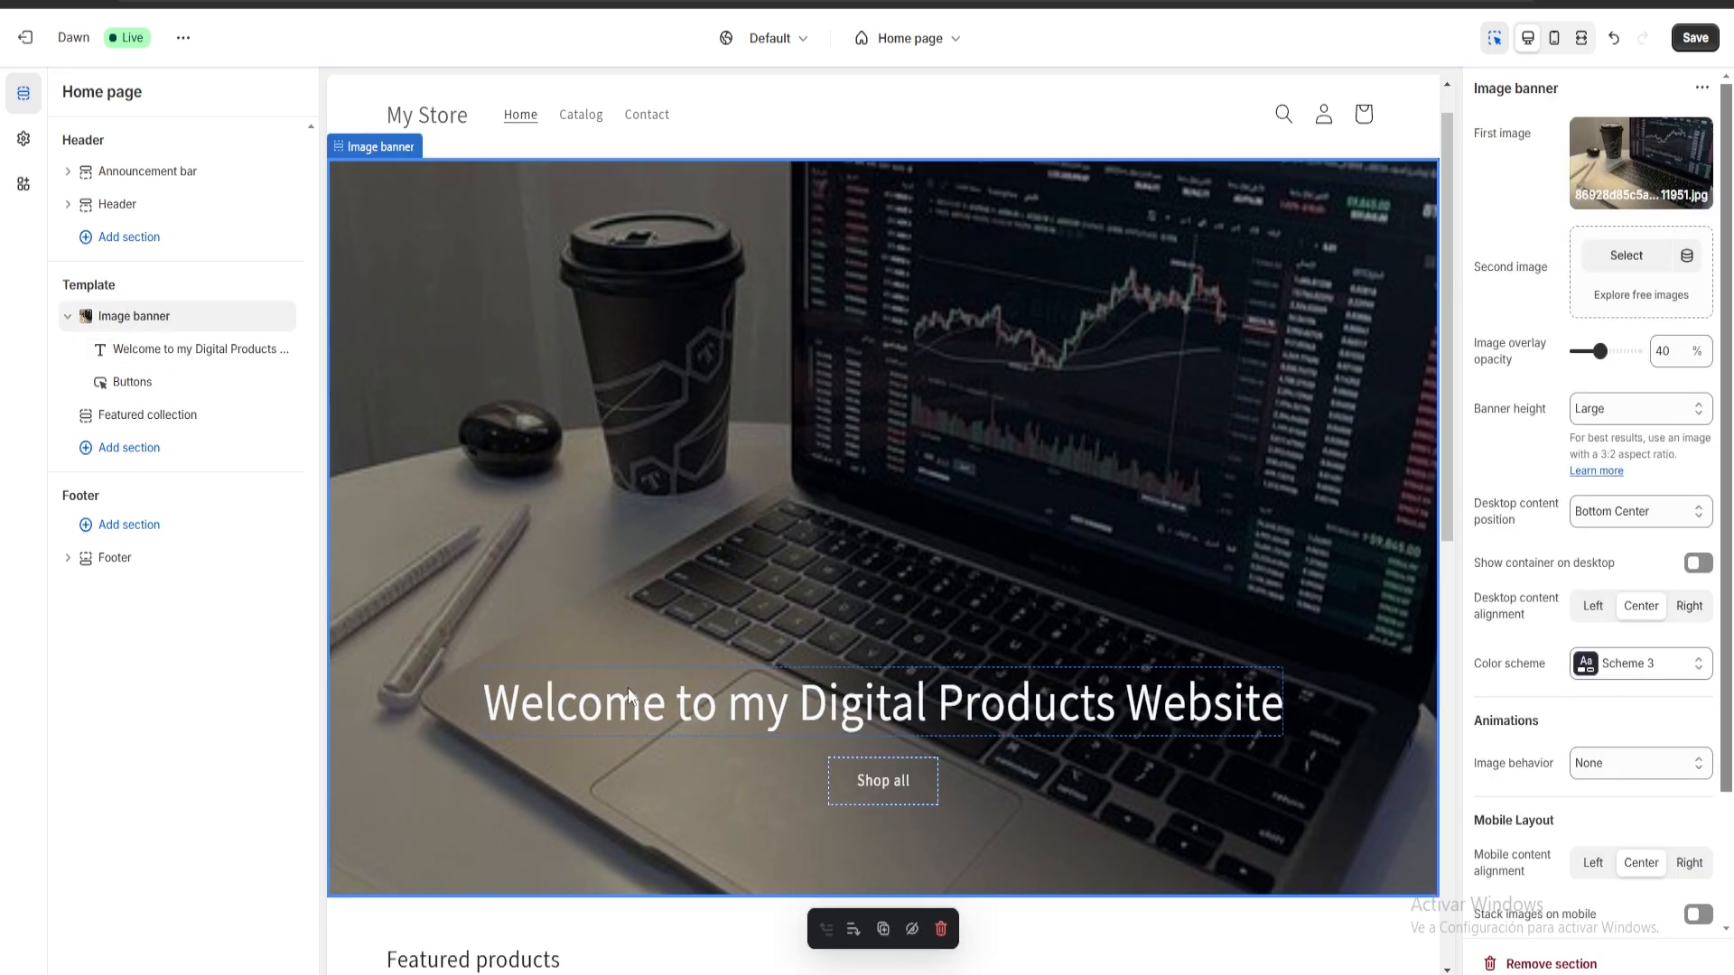
Review the image banner's layout, color and animation settings and the rest of the home page down to the footer.
scroll(700, 708, "down", 1)
scroll(995, 596, "up", 1)
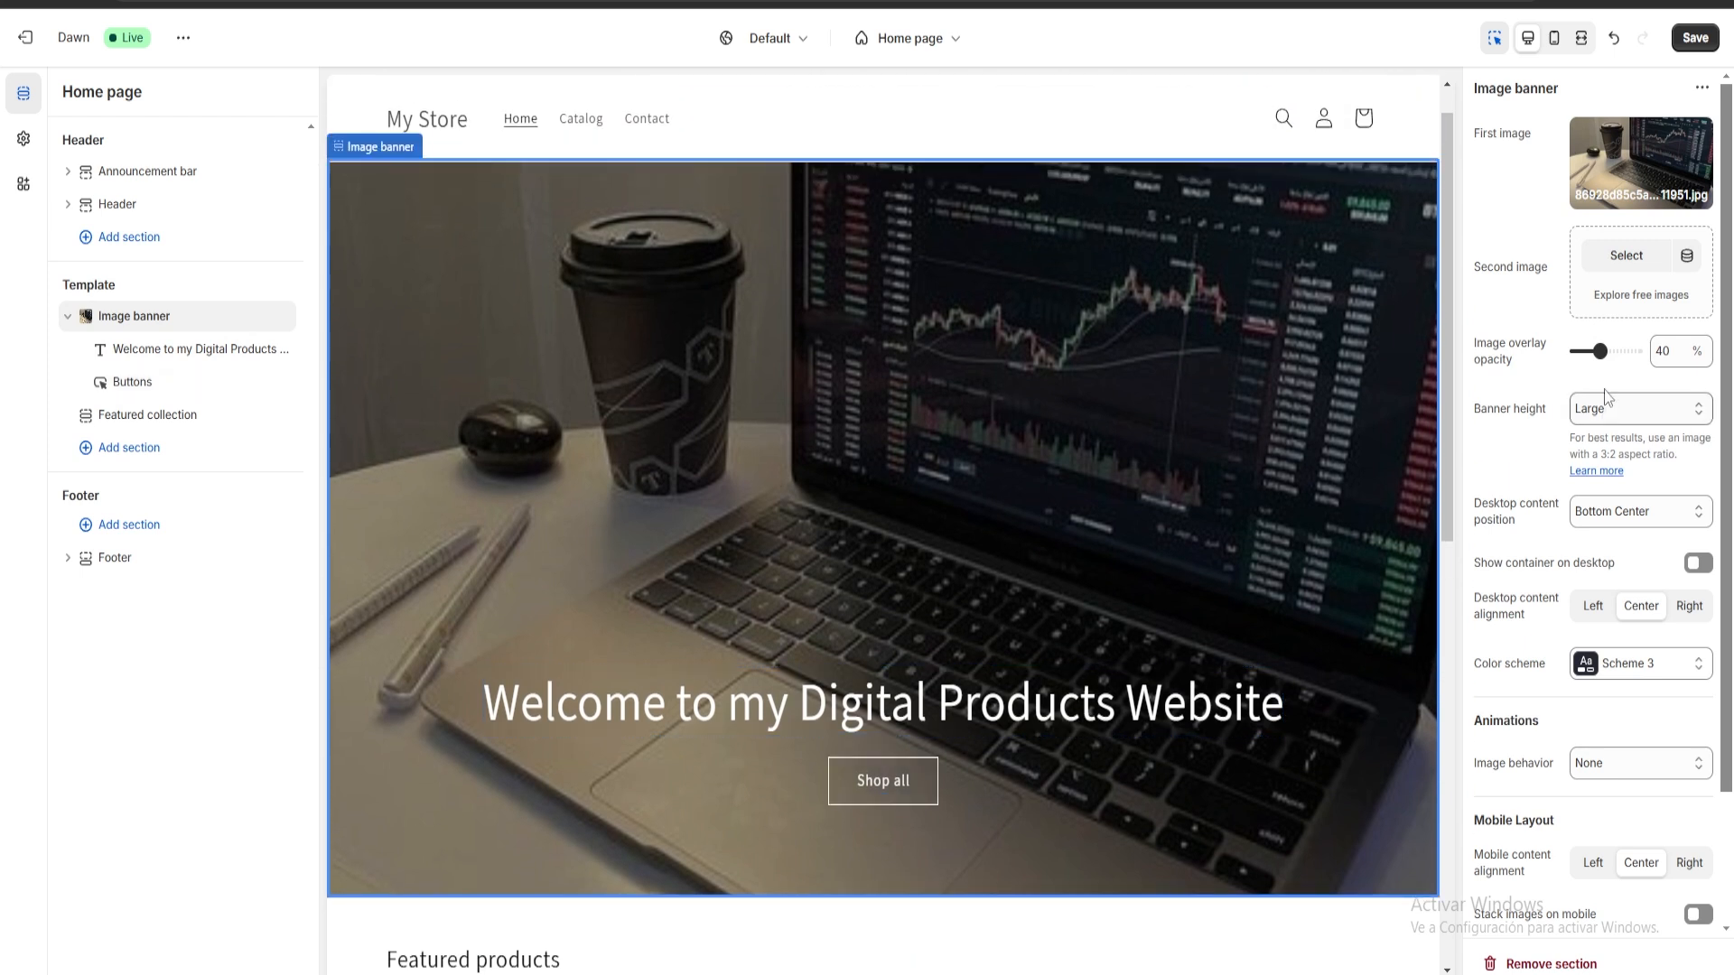
scroll(1638, 777, "down", 2)
scroll(1625, 722, "up", 2)
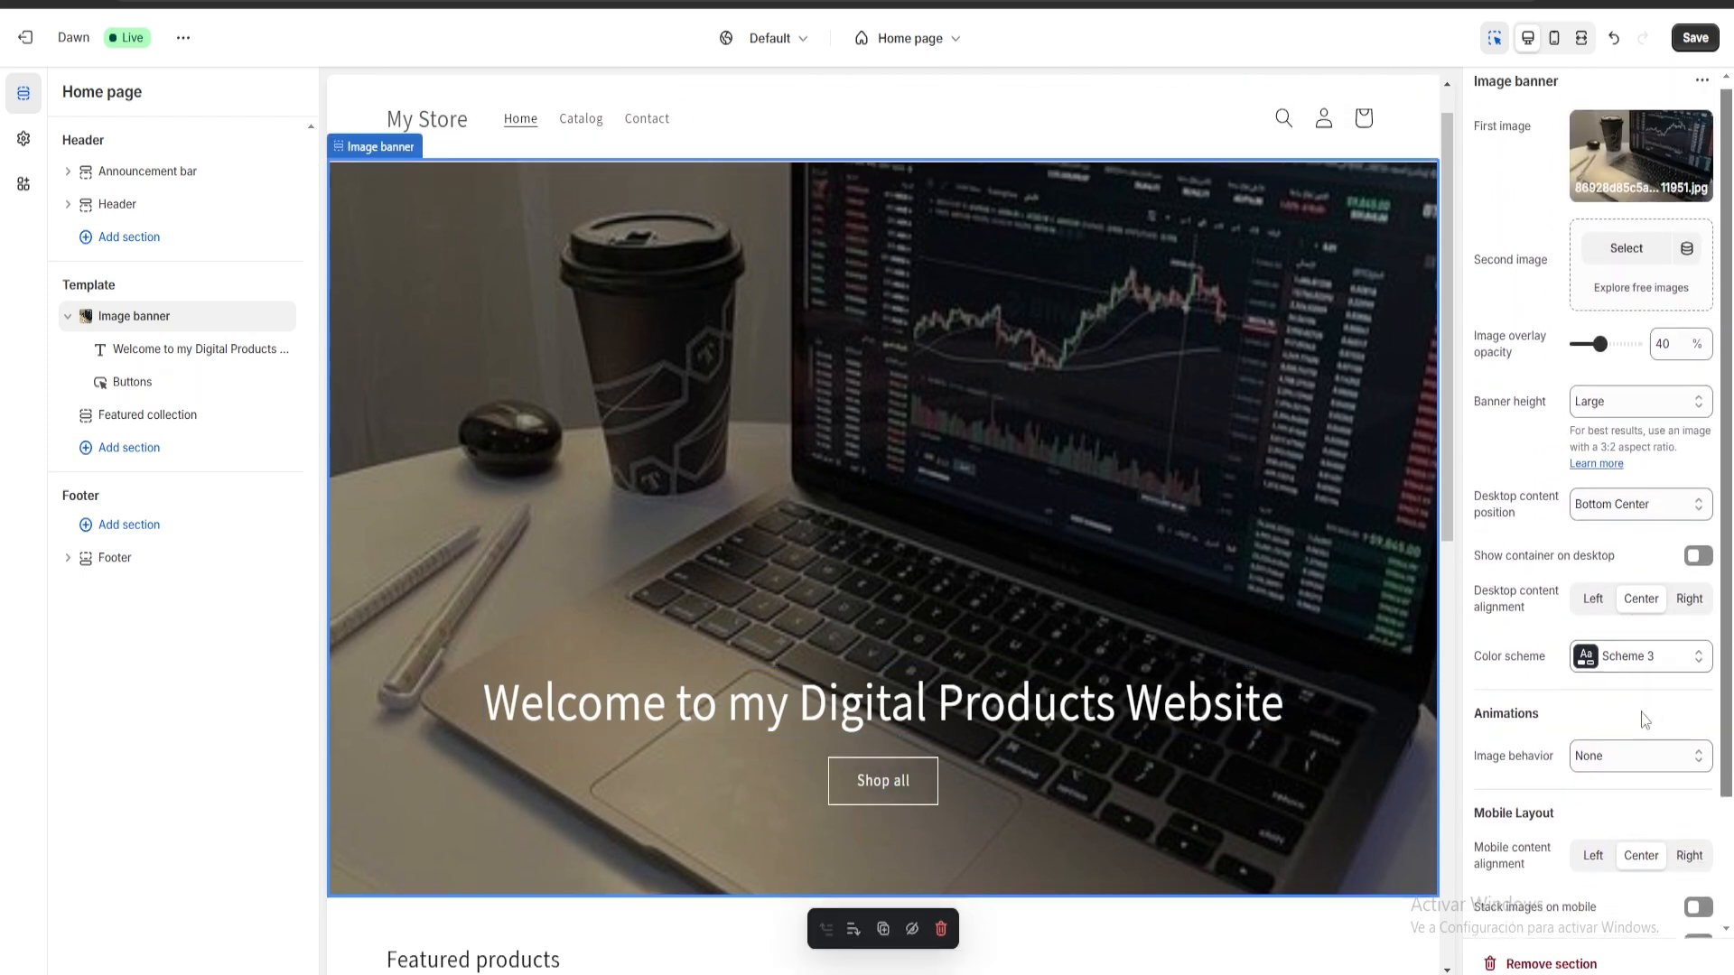
scroll(1648, 748, "down", 2)
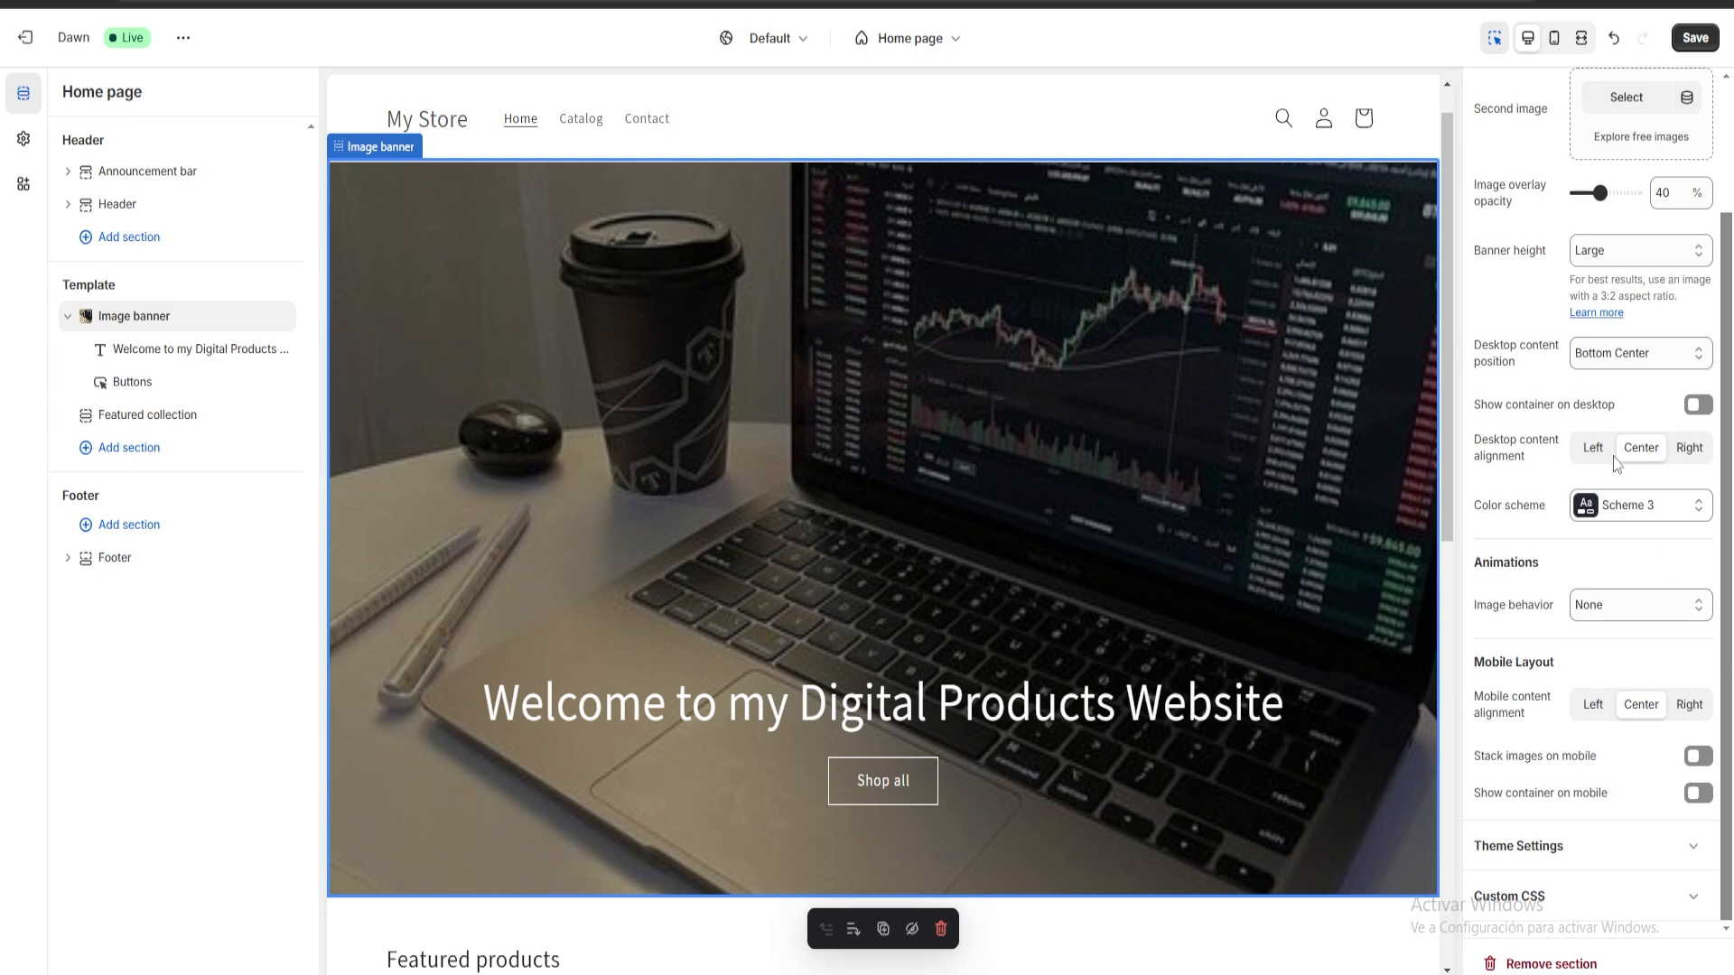
scroll(1120, 517, "down", 8)
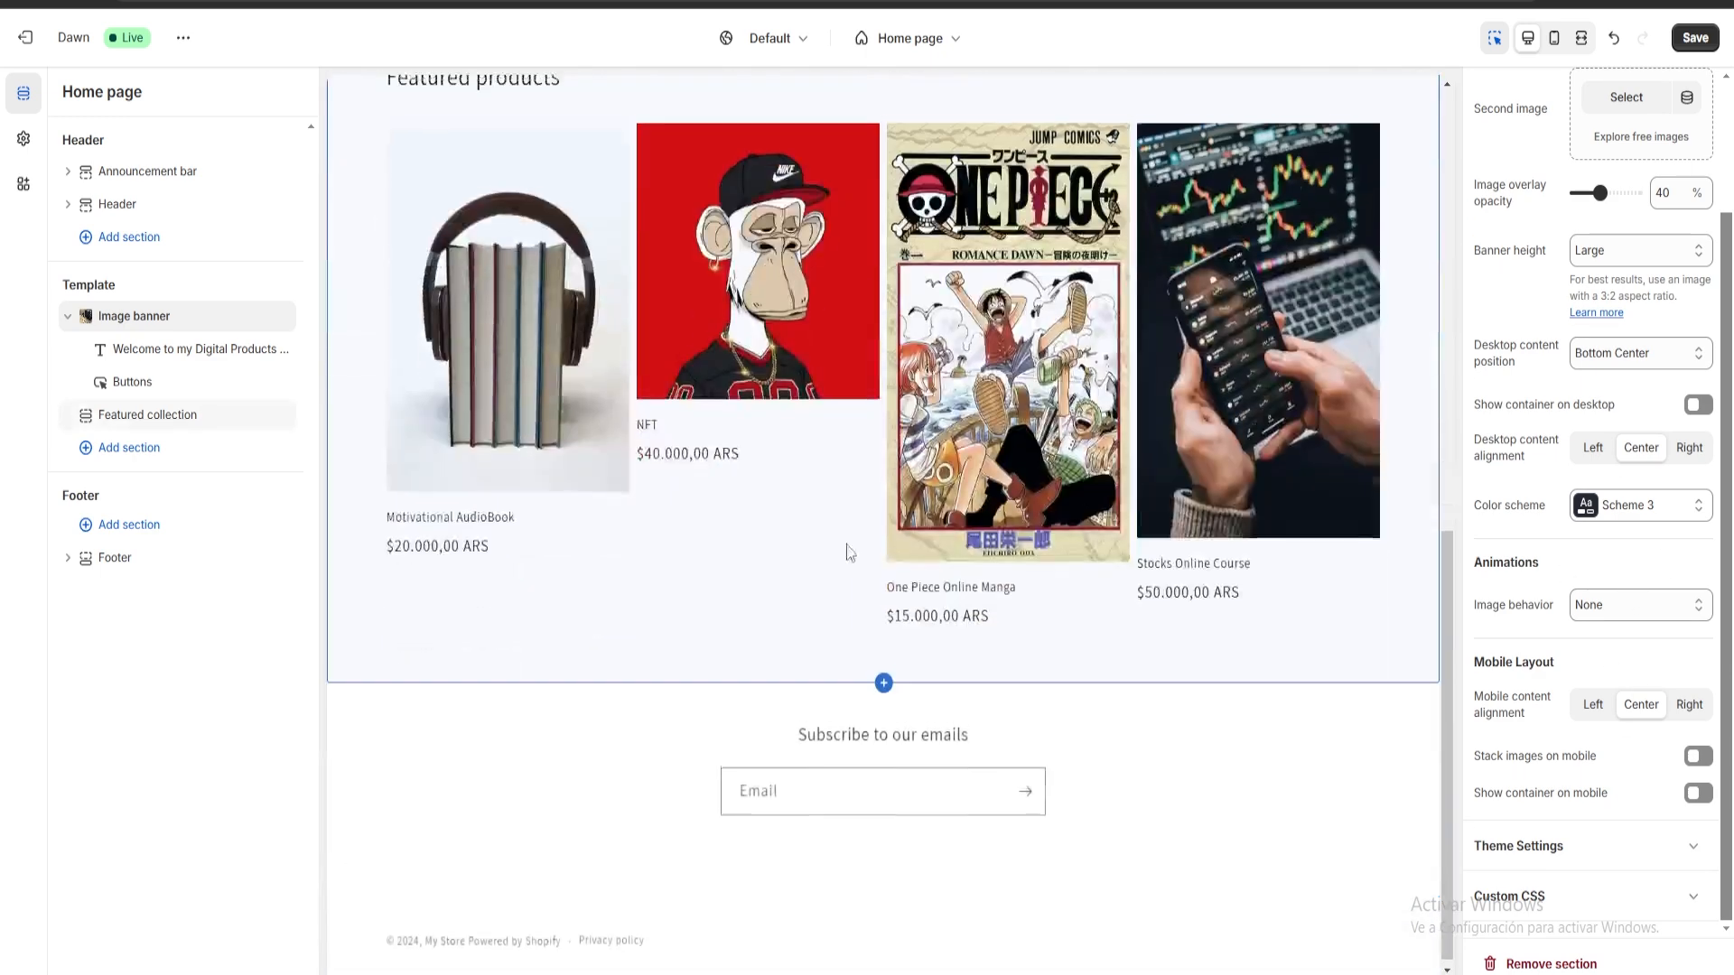
scroll(878, 573, "up", 3)
Add a Featured product section to the home page template and assign the Stocks Online Course product to it.
left_click(142, 454)
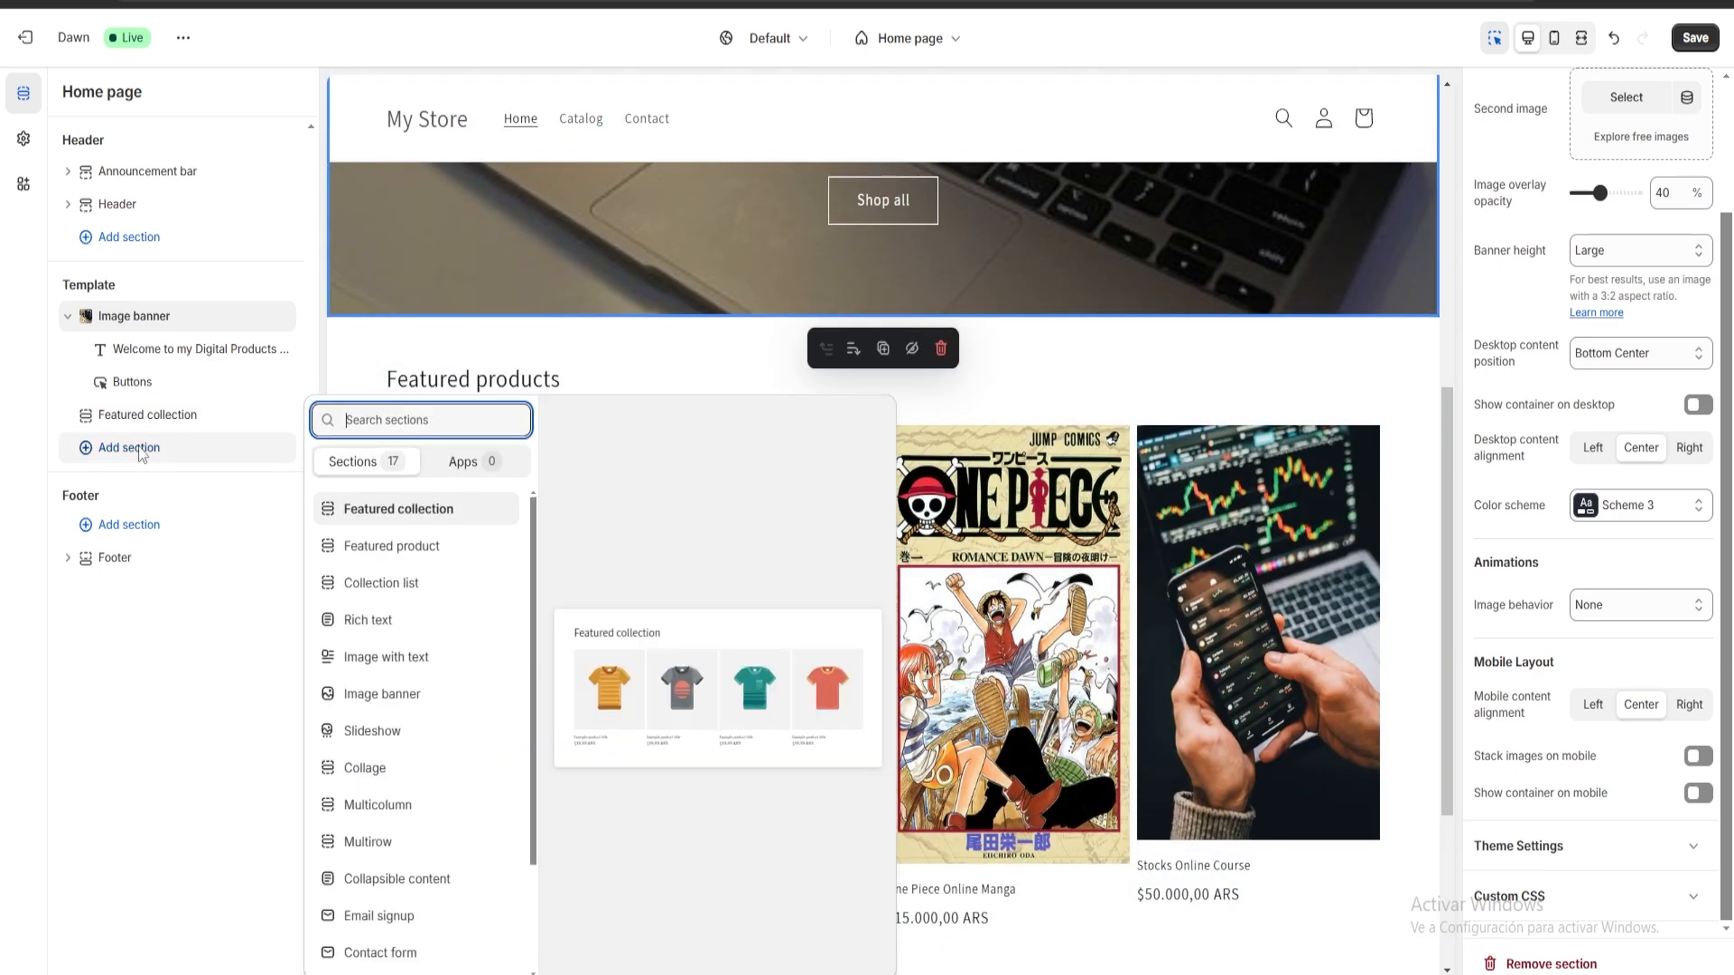
left_click(39, 413)
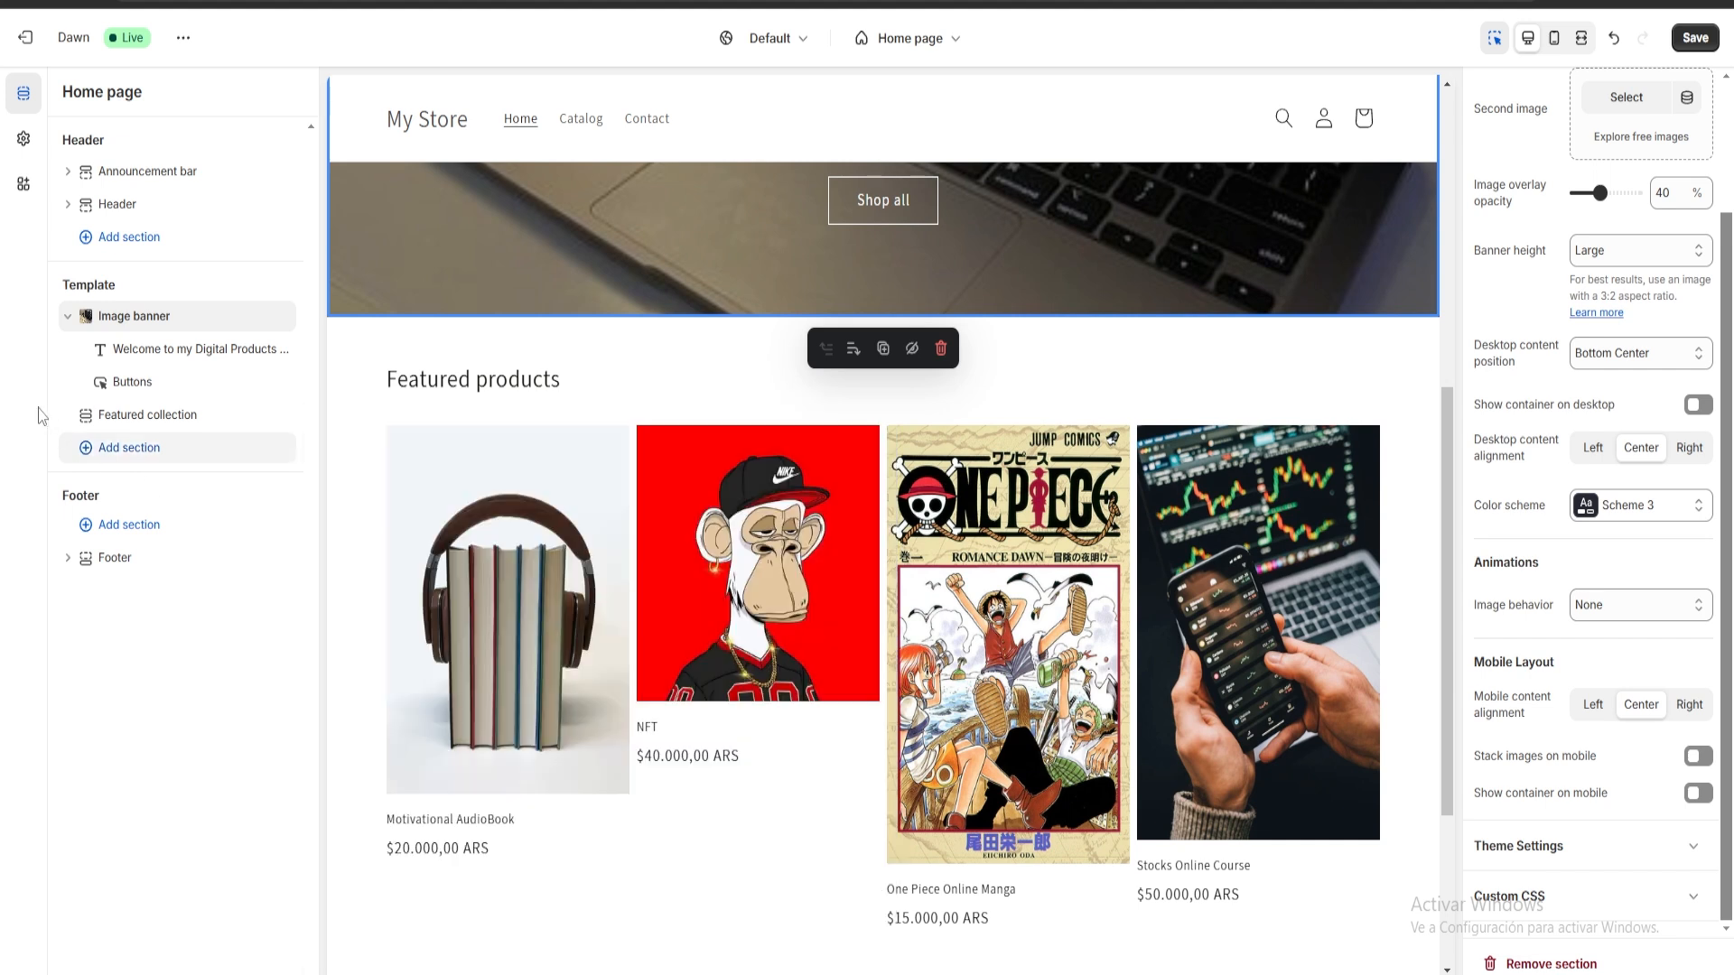
left_click_drag(128, 288, 60, 277)
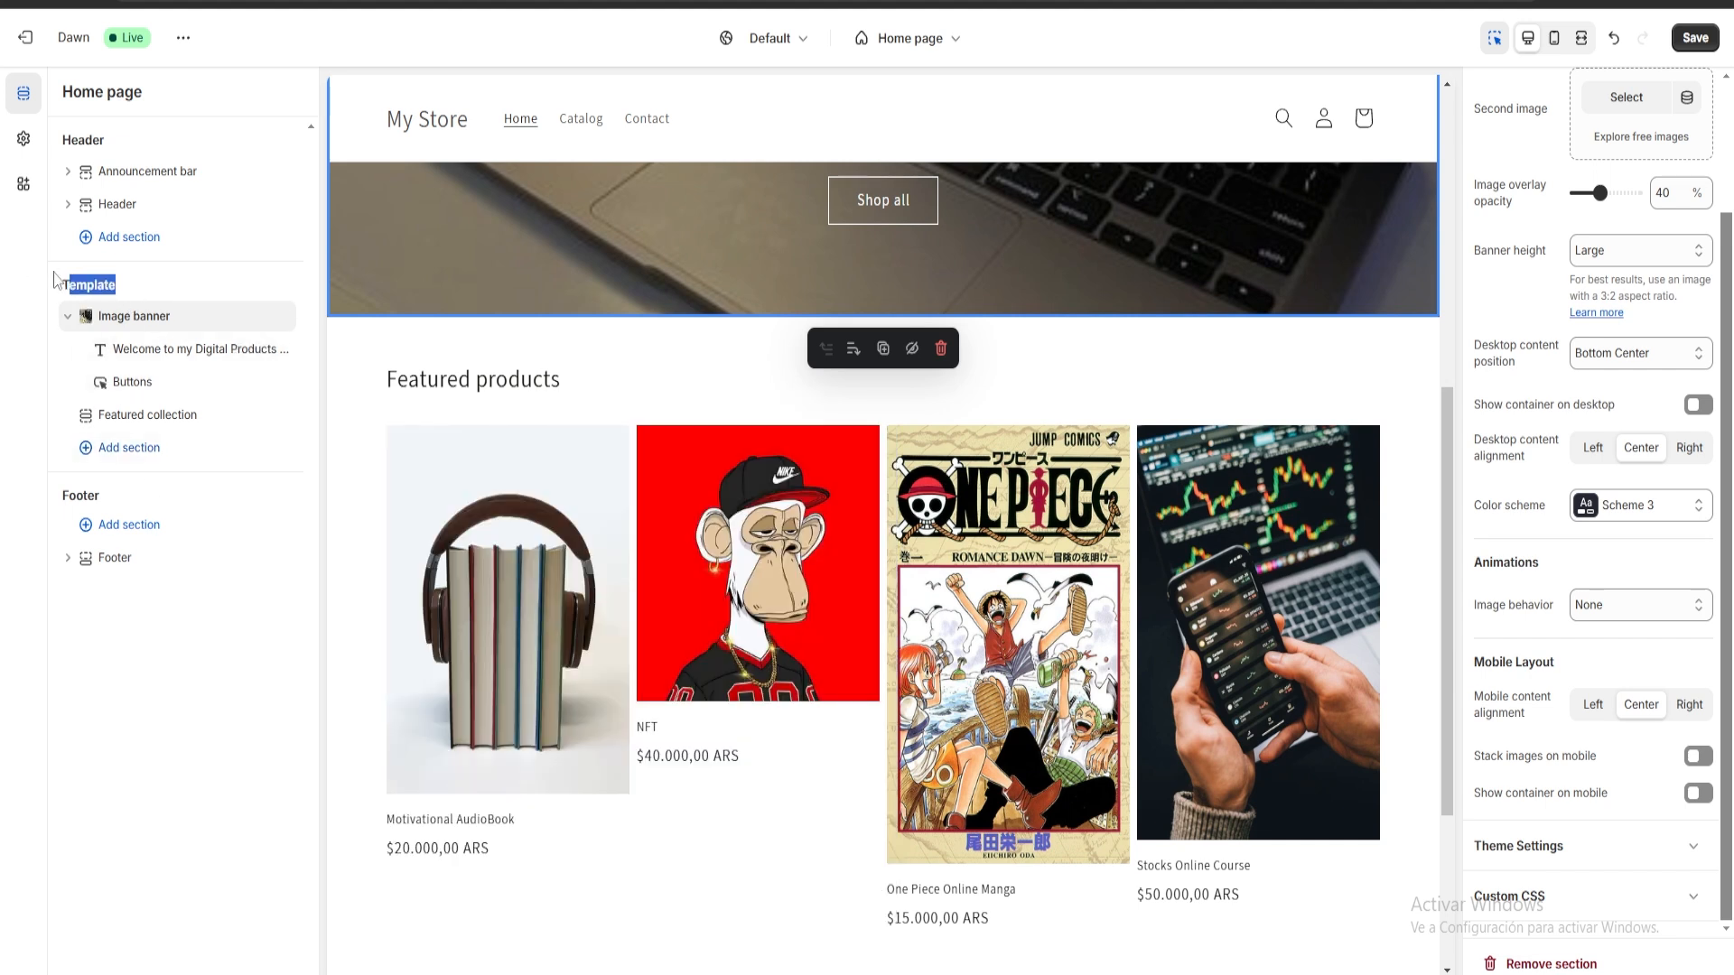
left_click(117, 454)
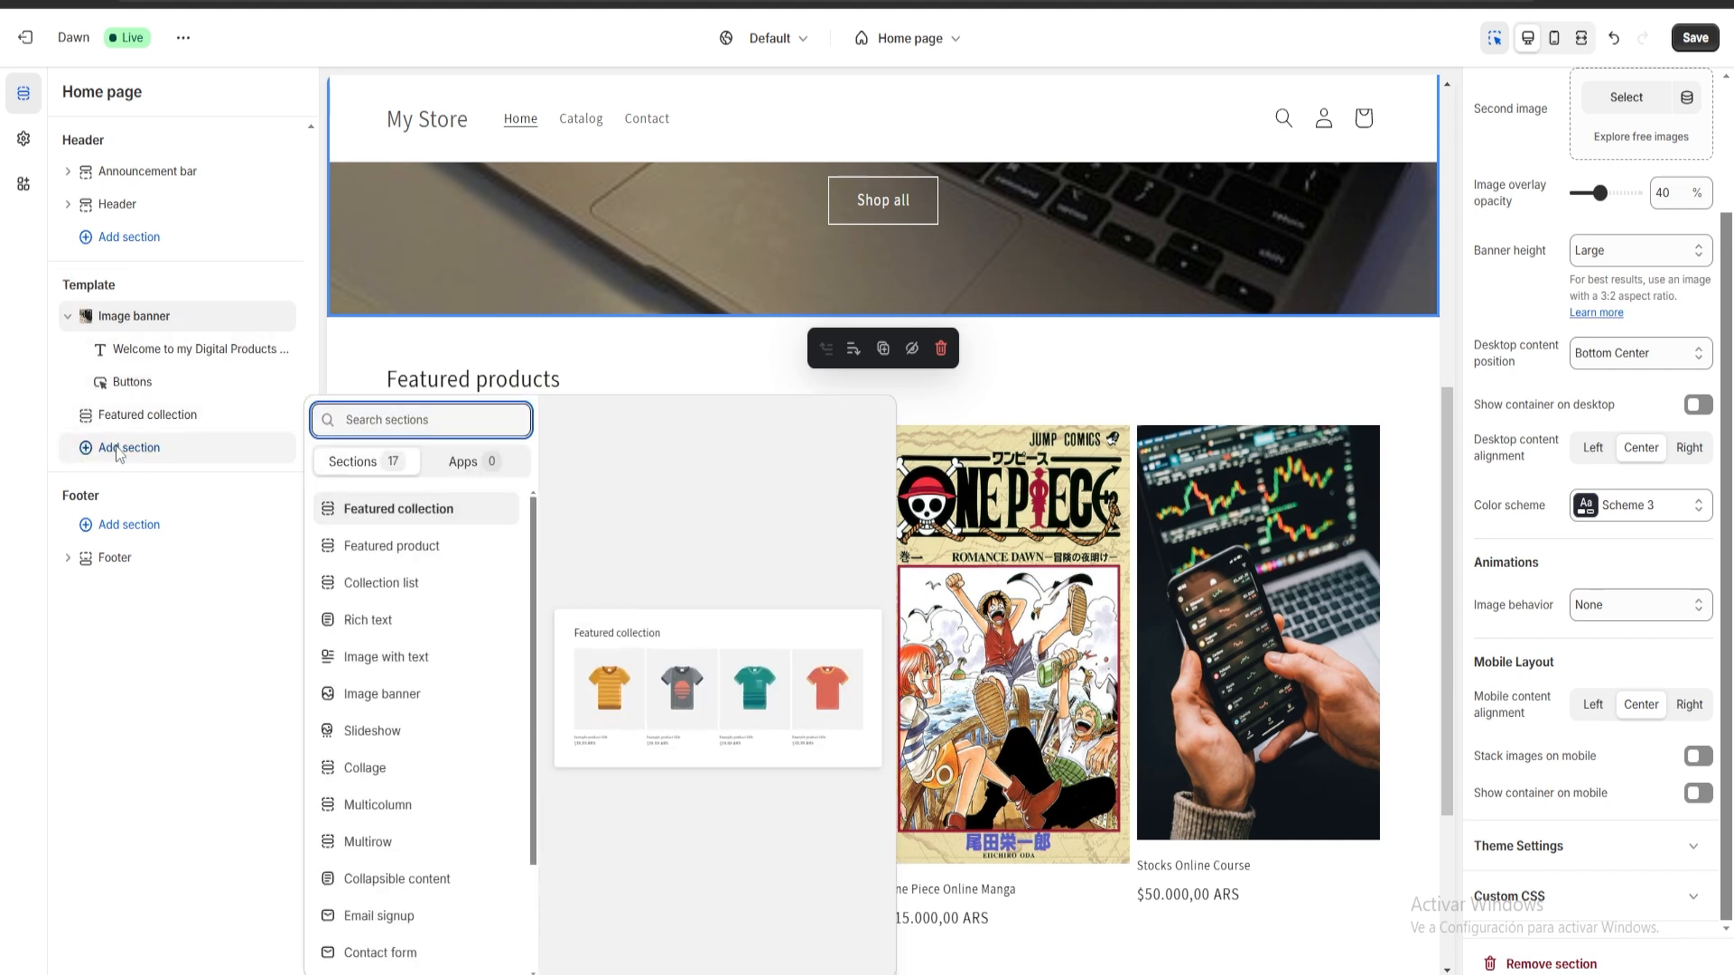
left_click(402, 552)
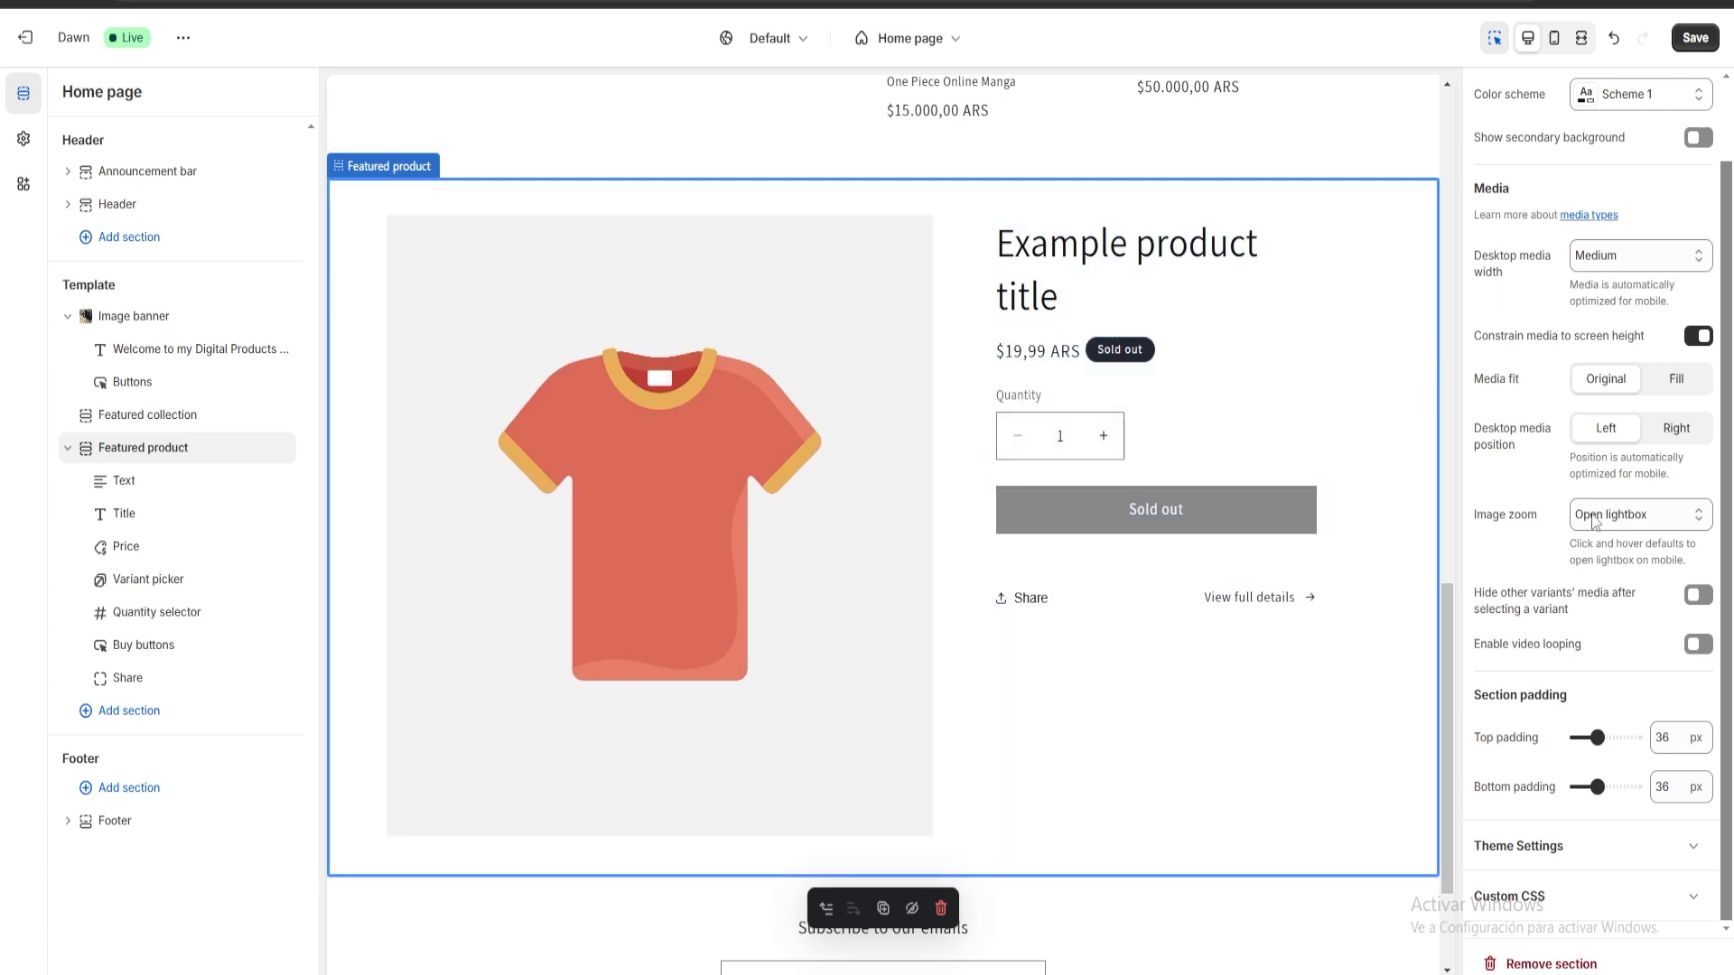
left_click(1606, 132)
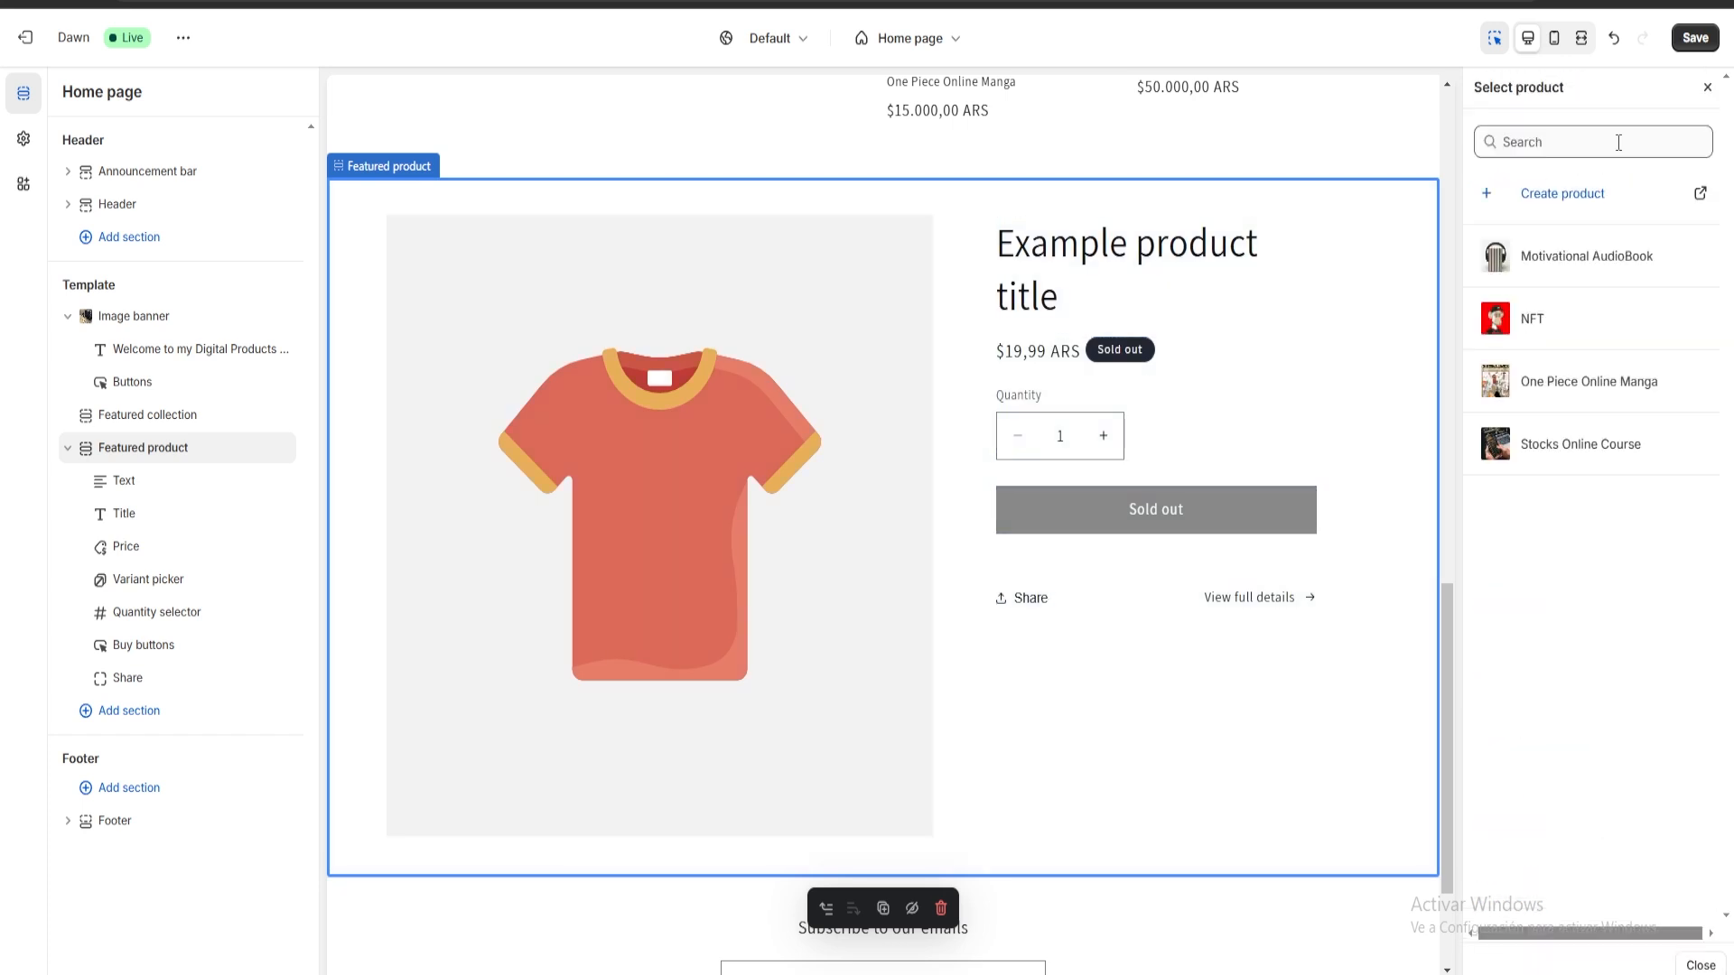
left_click(1543, 447)
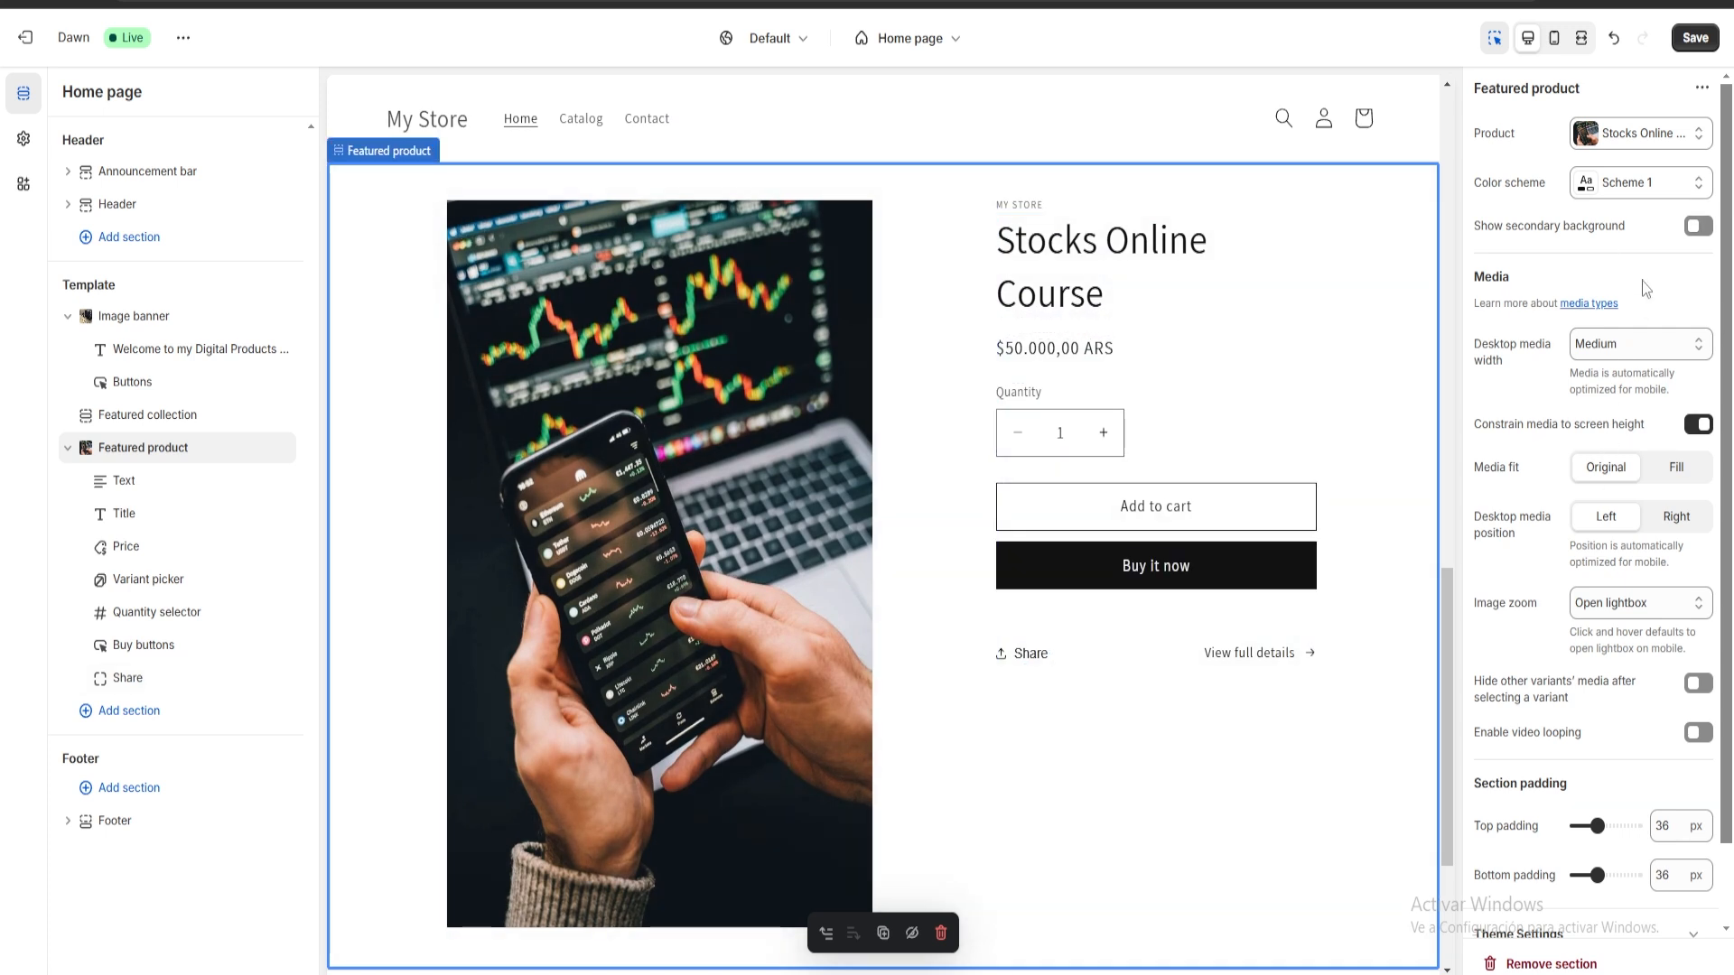
Set the featured product section's color scheme to Scheme 4.
scroll(1625, 275, "down", 1)
scroll(1624, 226, "up", 1)
left_click(1625, 200)
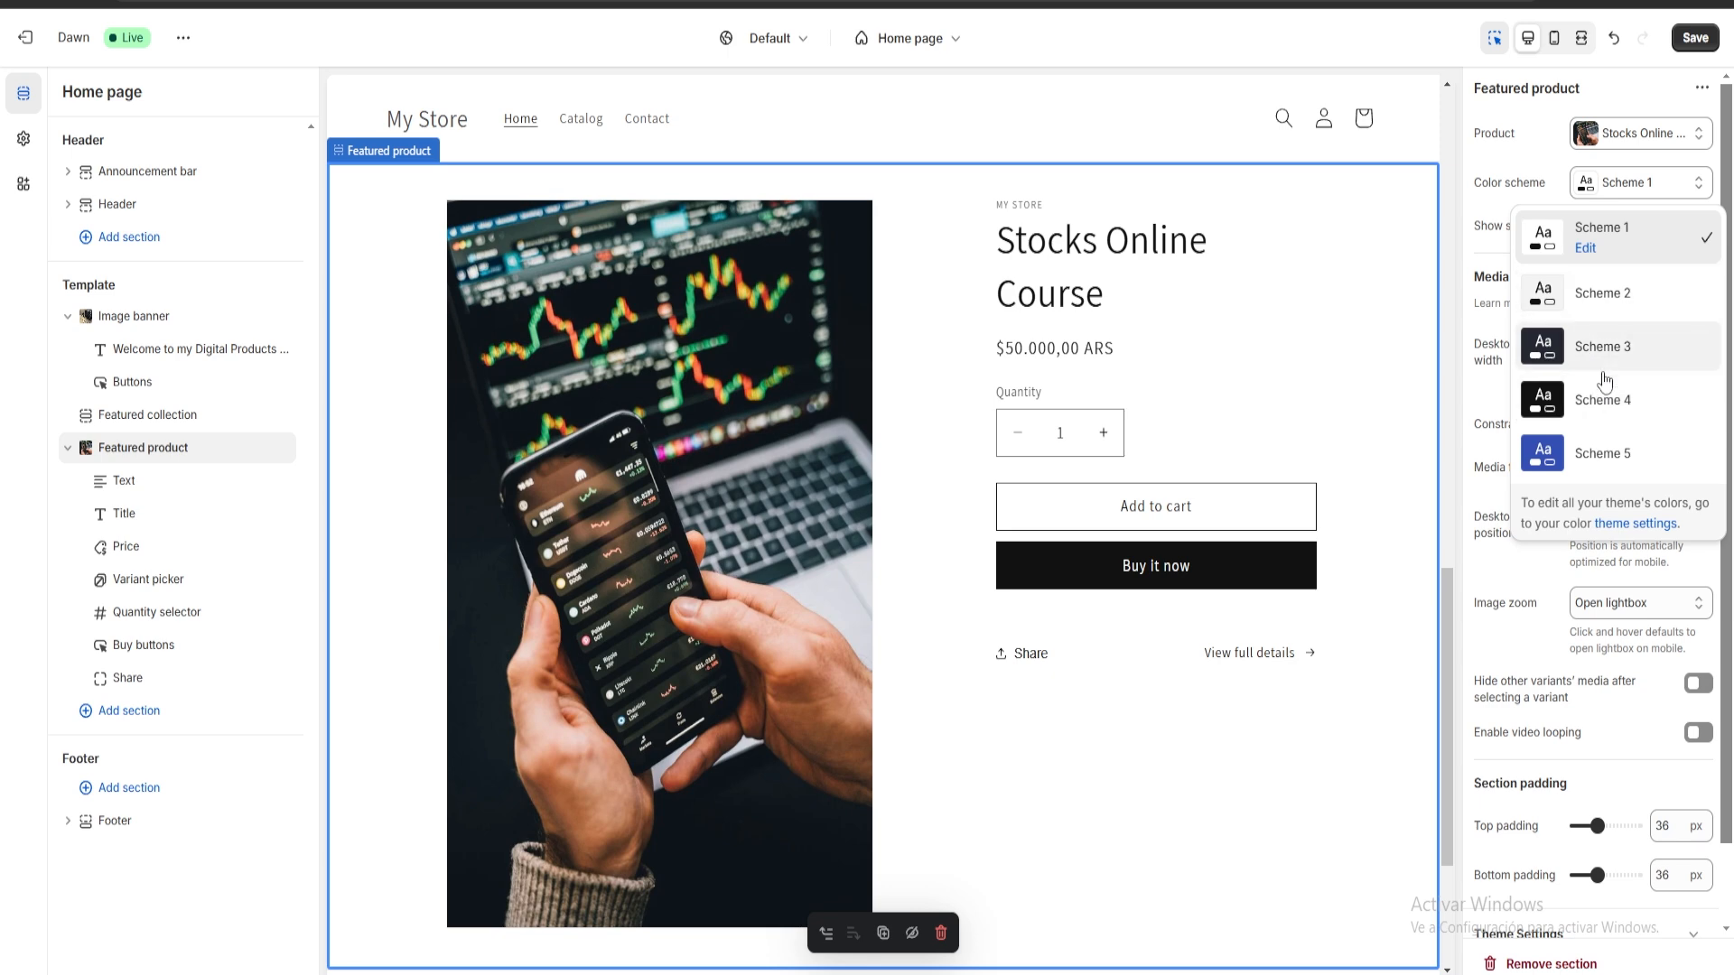
left_click(1599, 406)
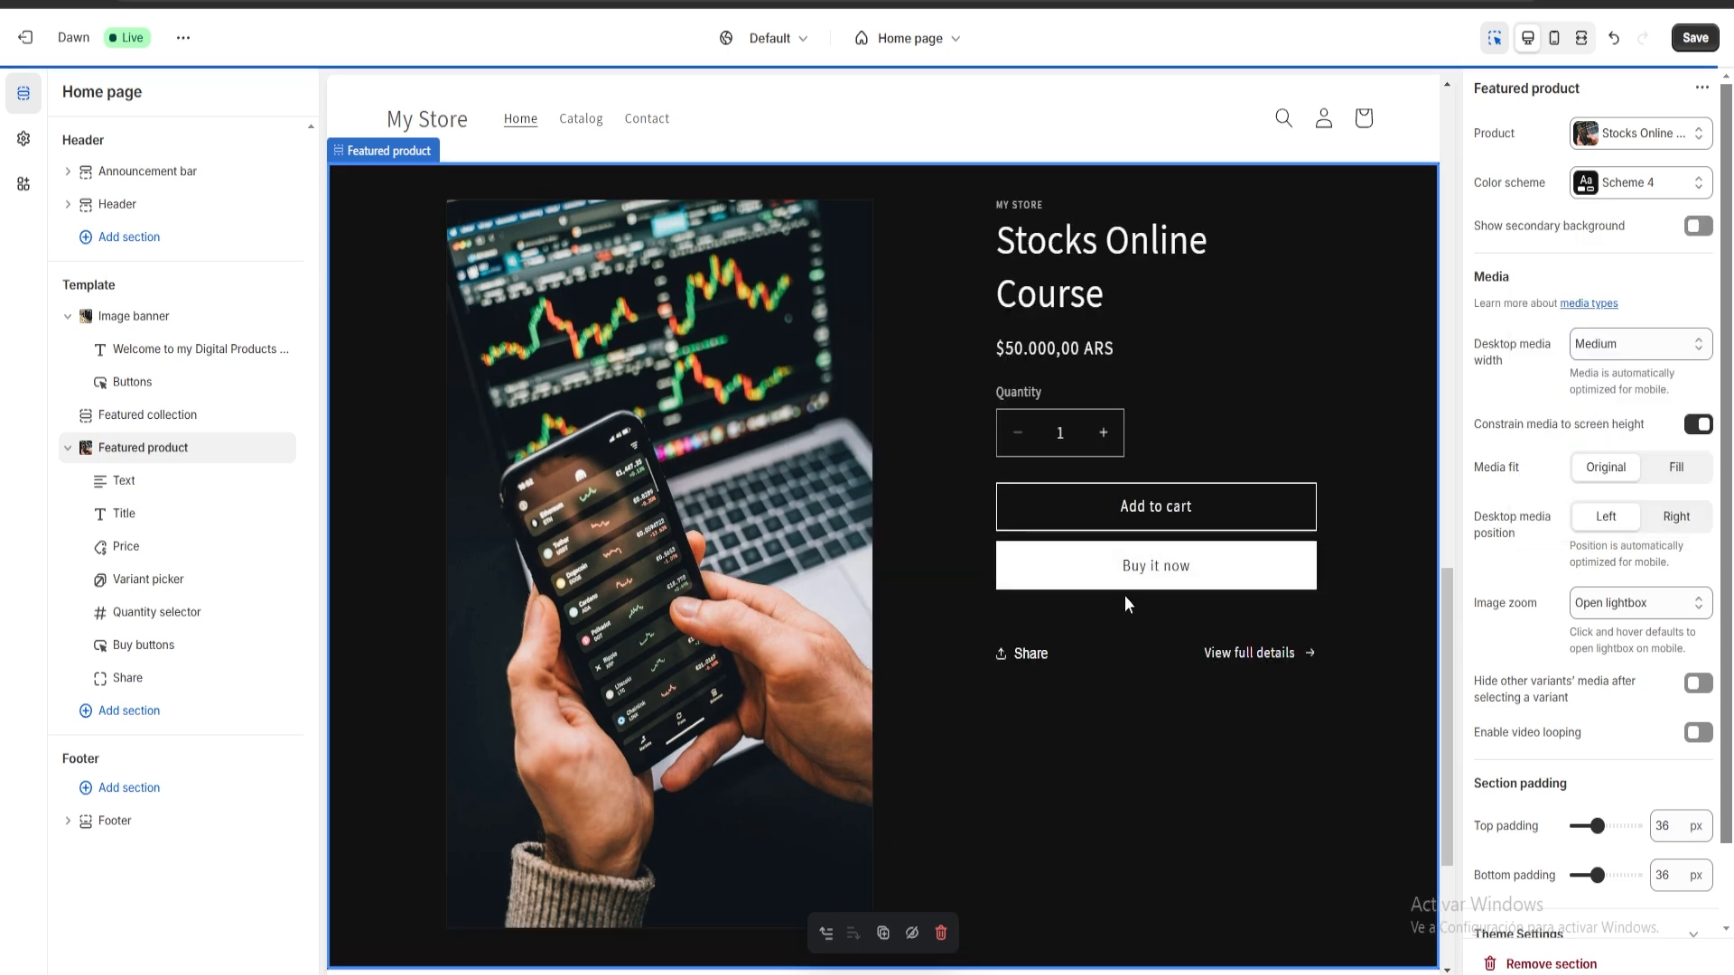
scroll(711, 733, "down", 1)
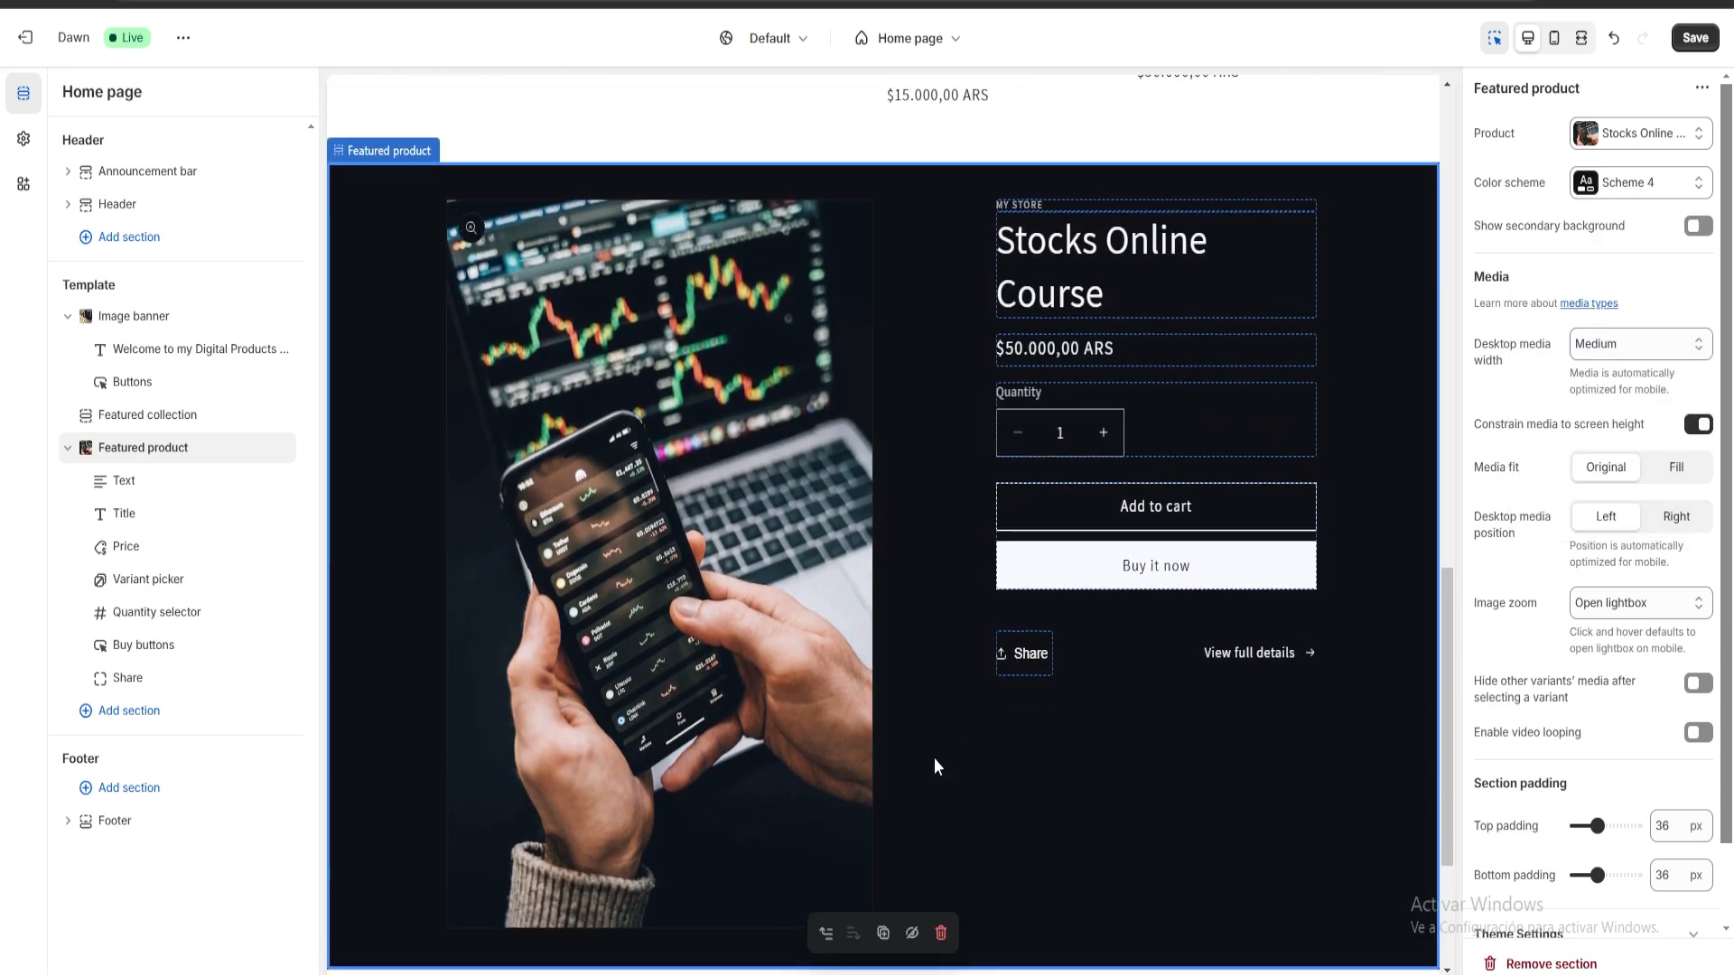
scroll(669, 645, "down", 3)
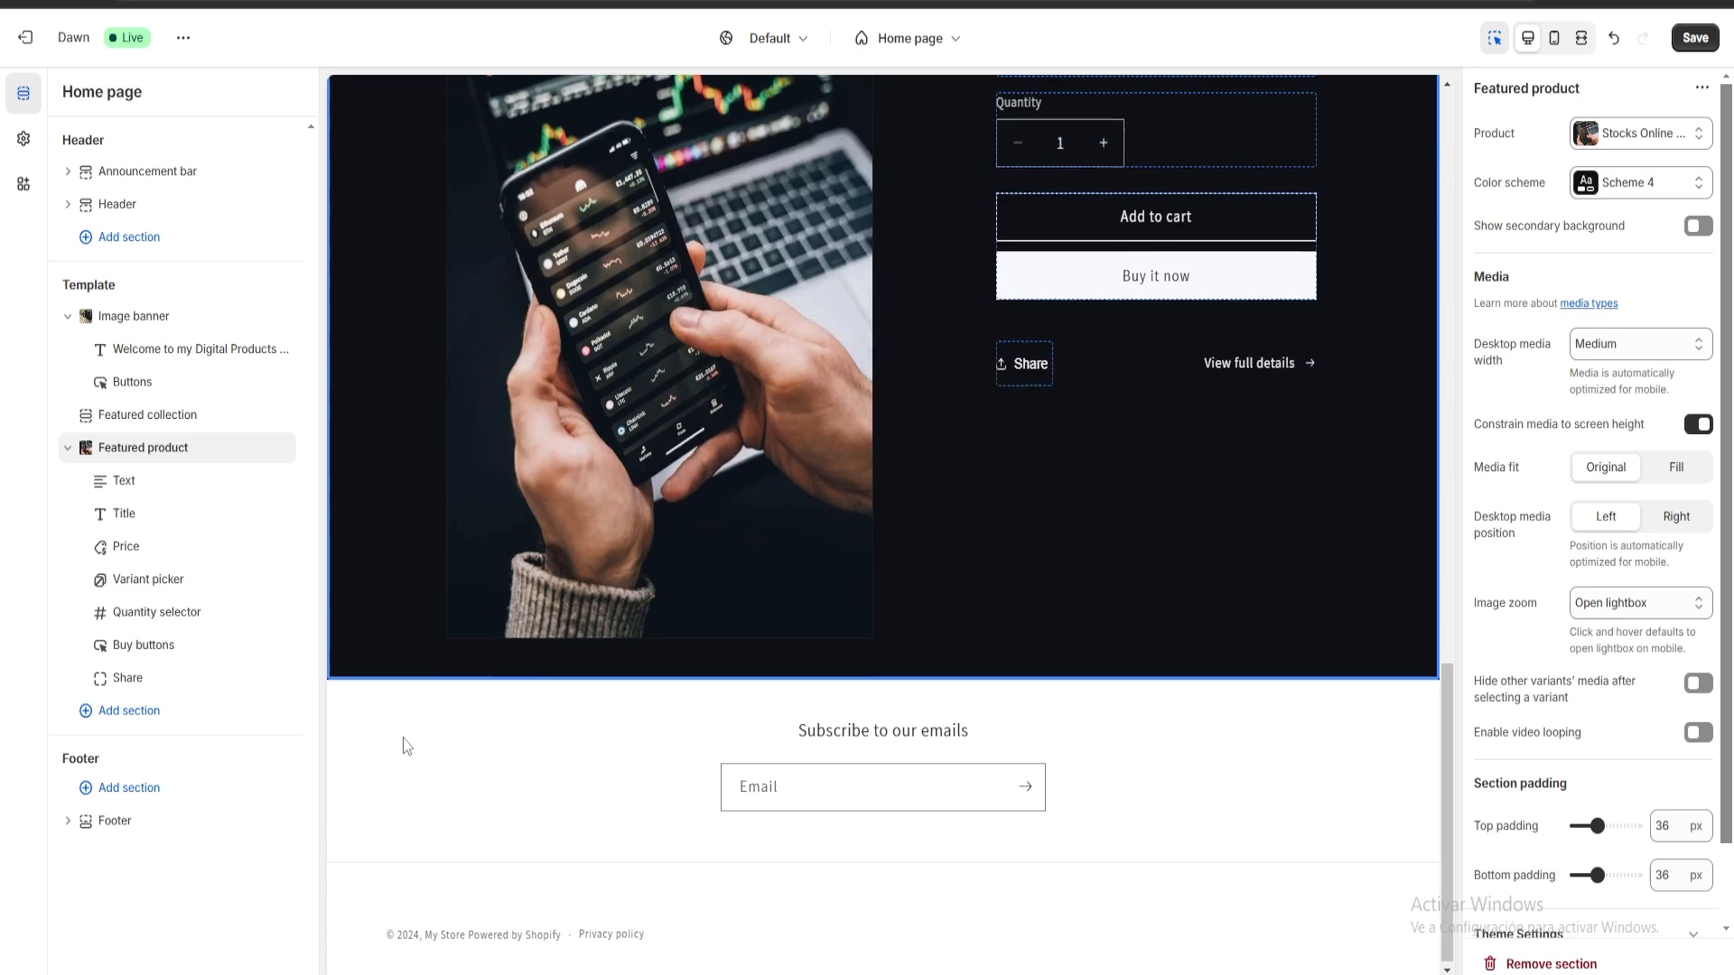
Try out a Featured collection section below the featured product and remove it again.
left_click(129, 710)
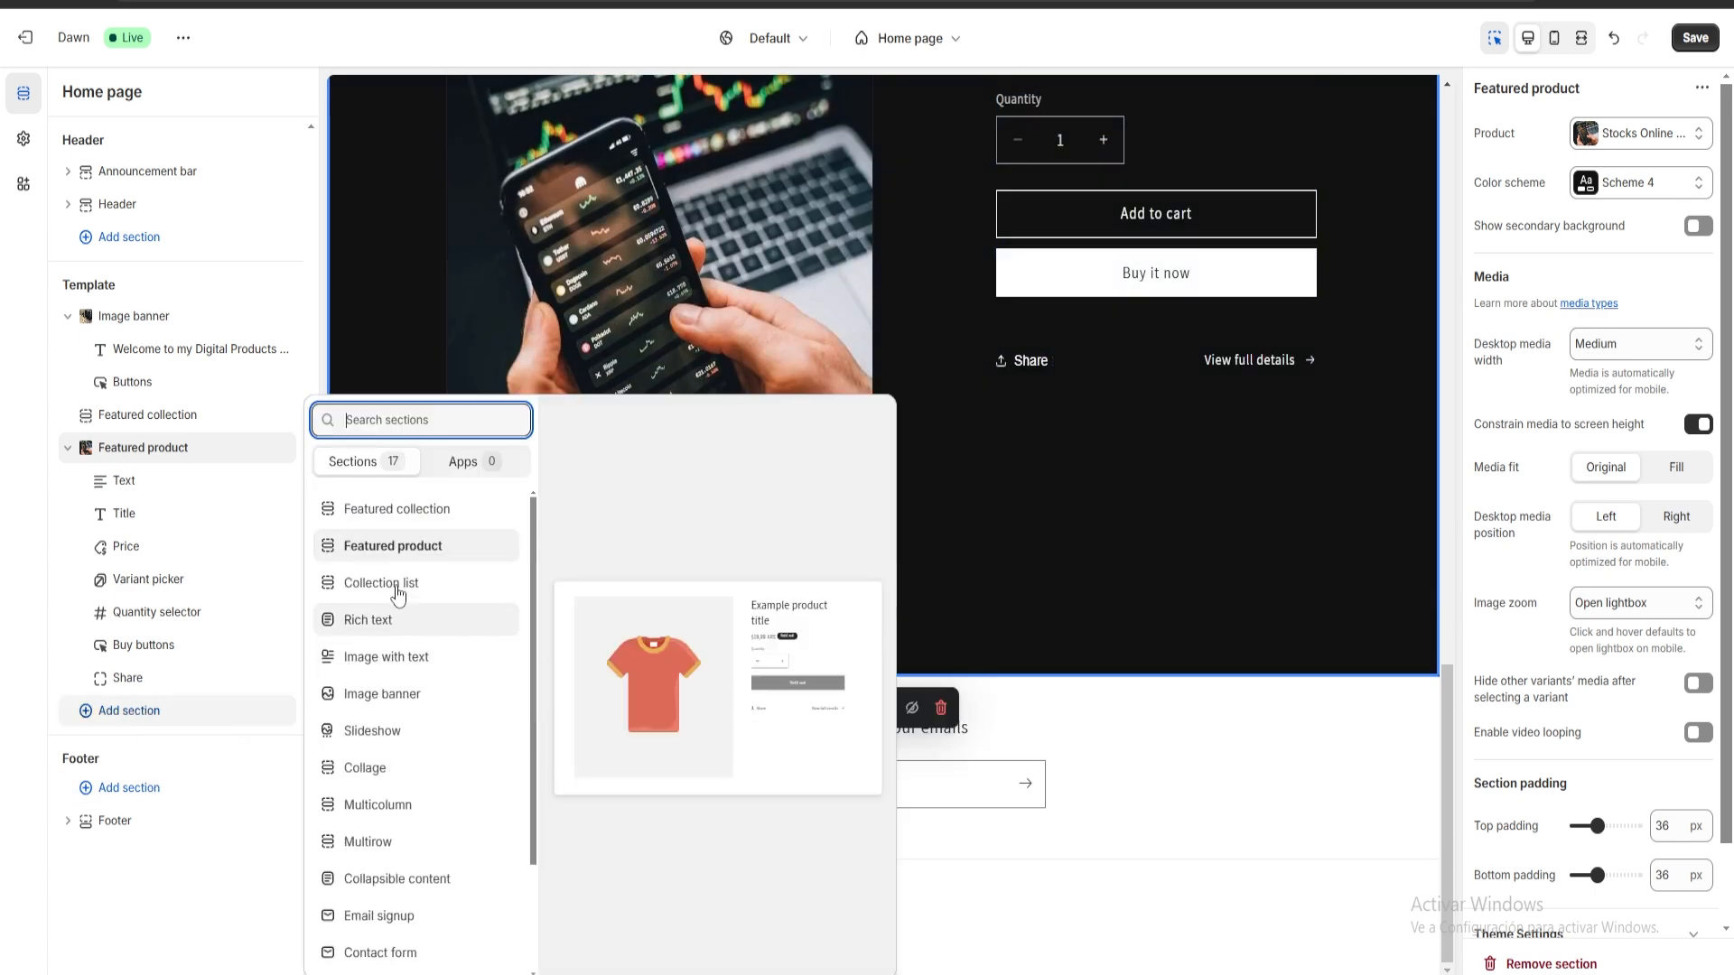
left_click(403, 529)
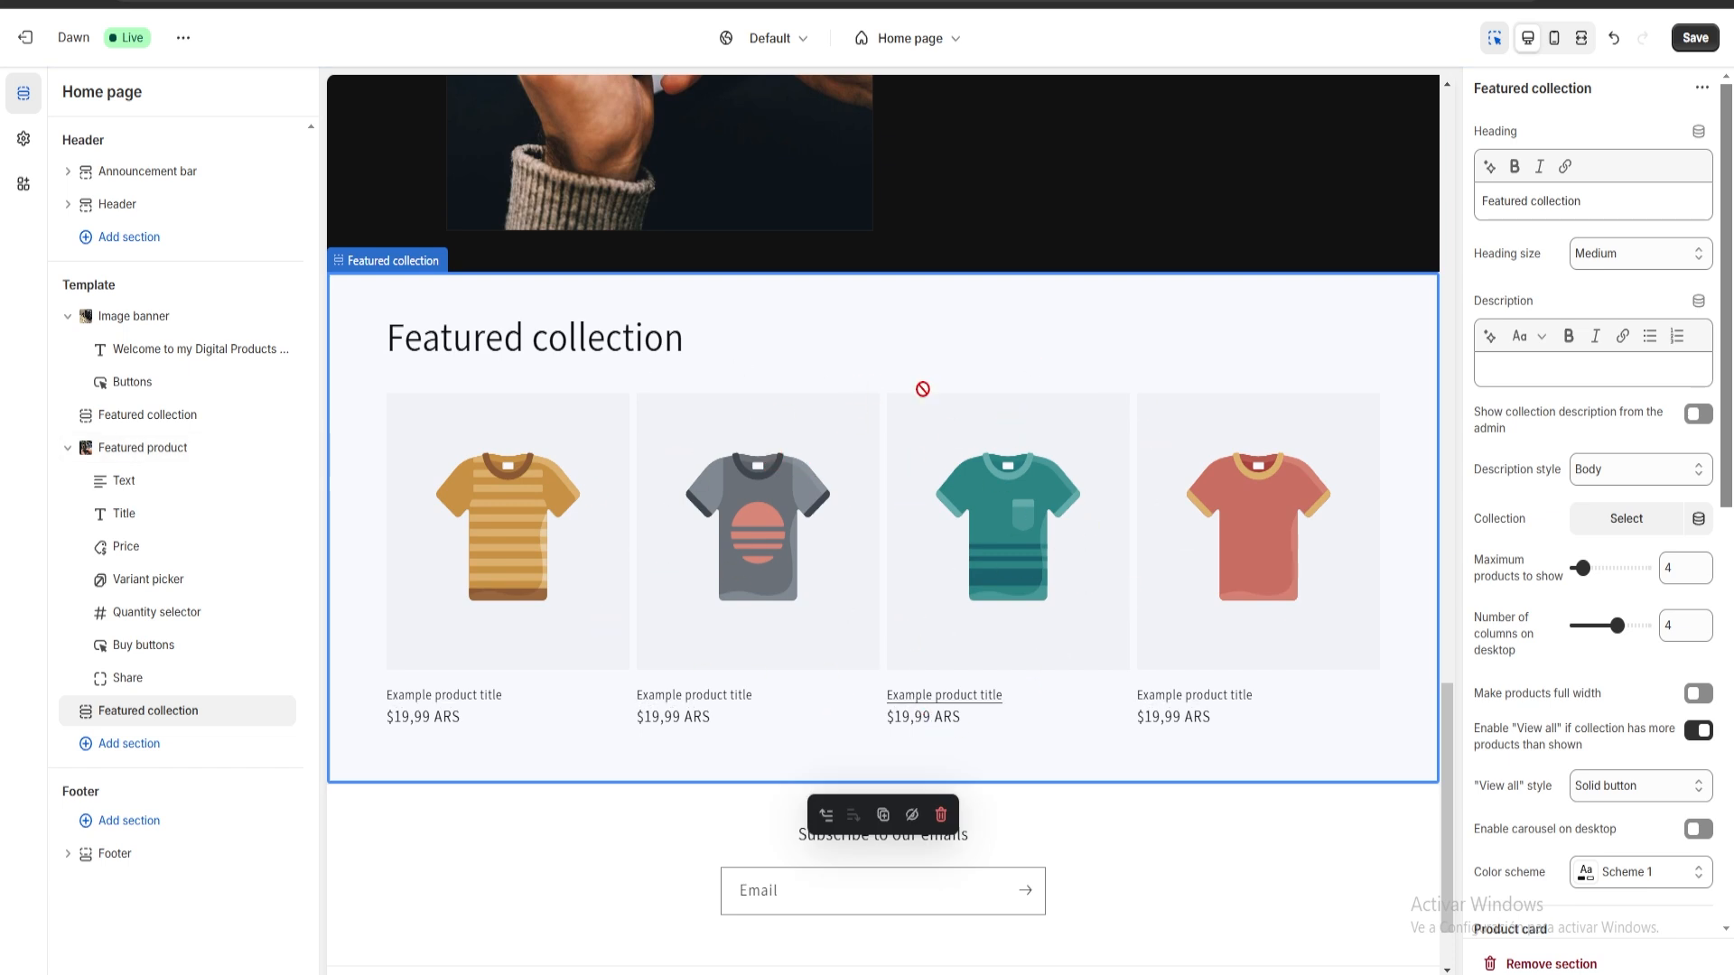
scroll(1506, 456, "down", 3)
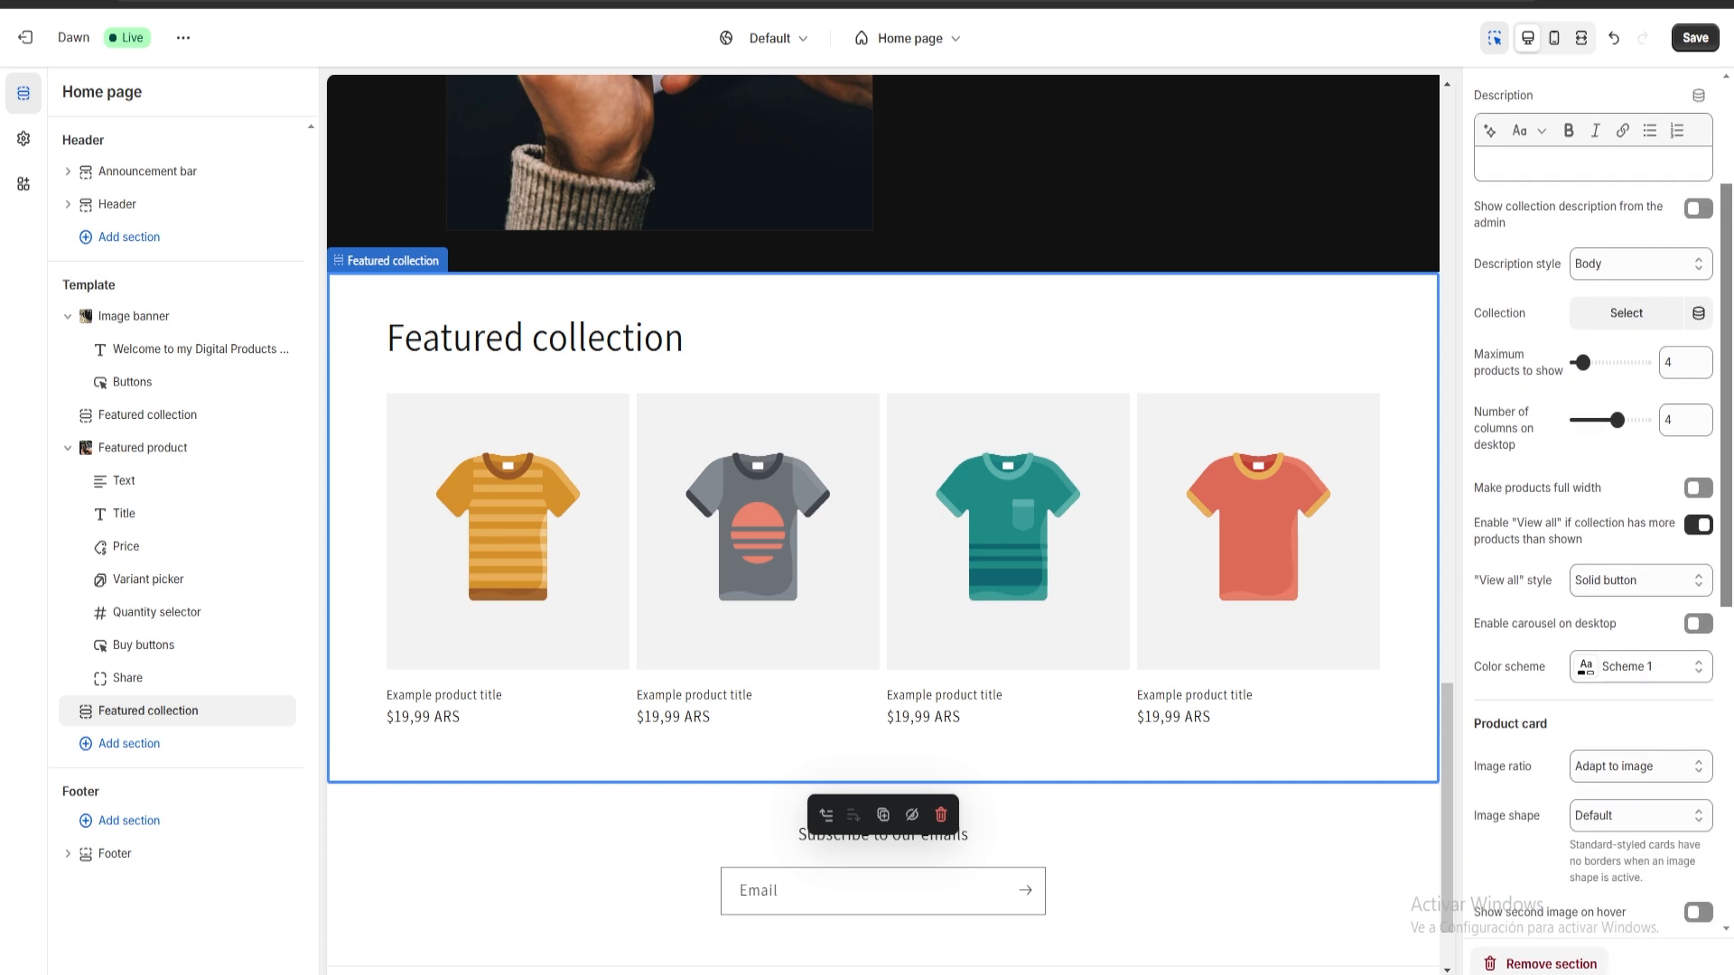
left_click(1551, 964)
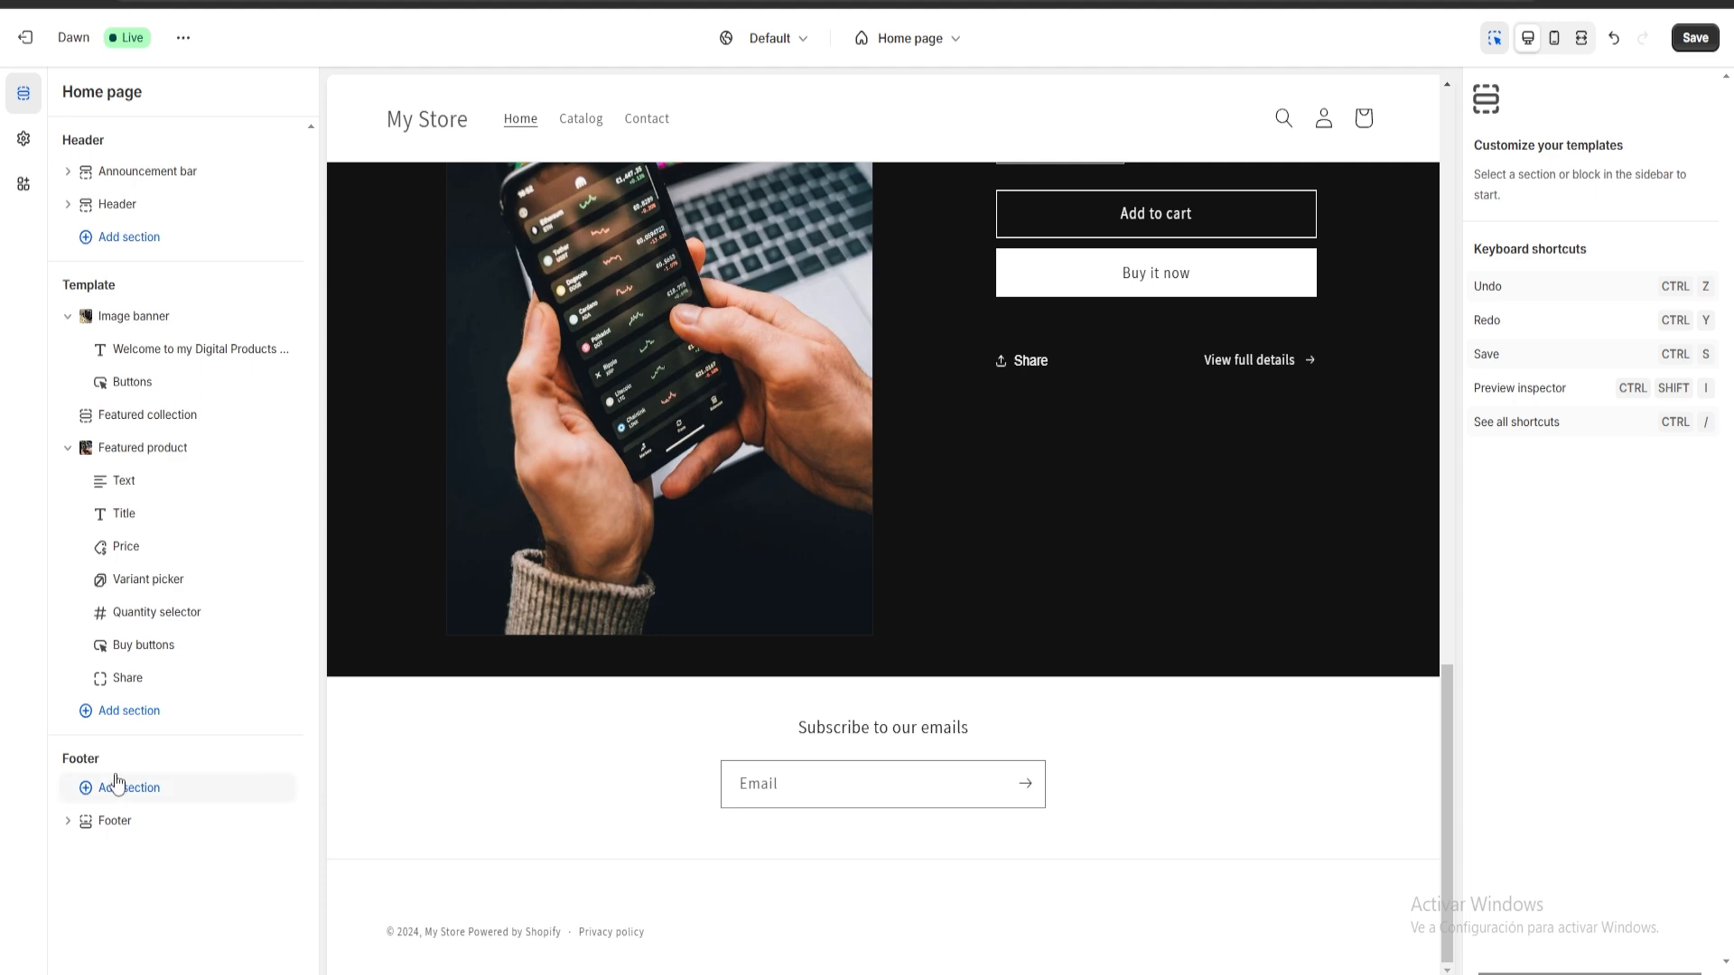
scroll(471, 826, "up", 10)
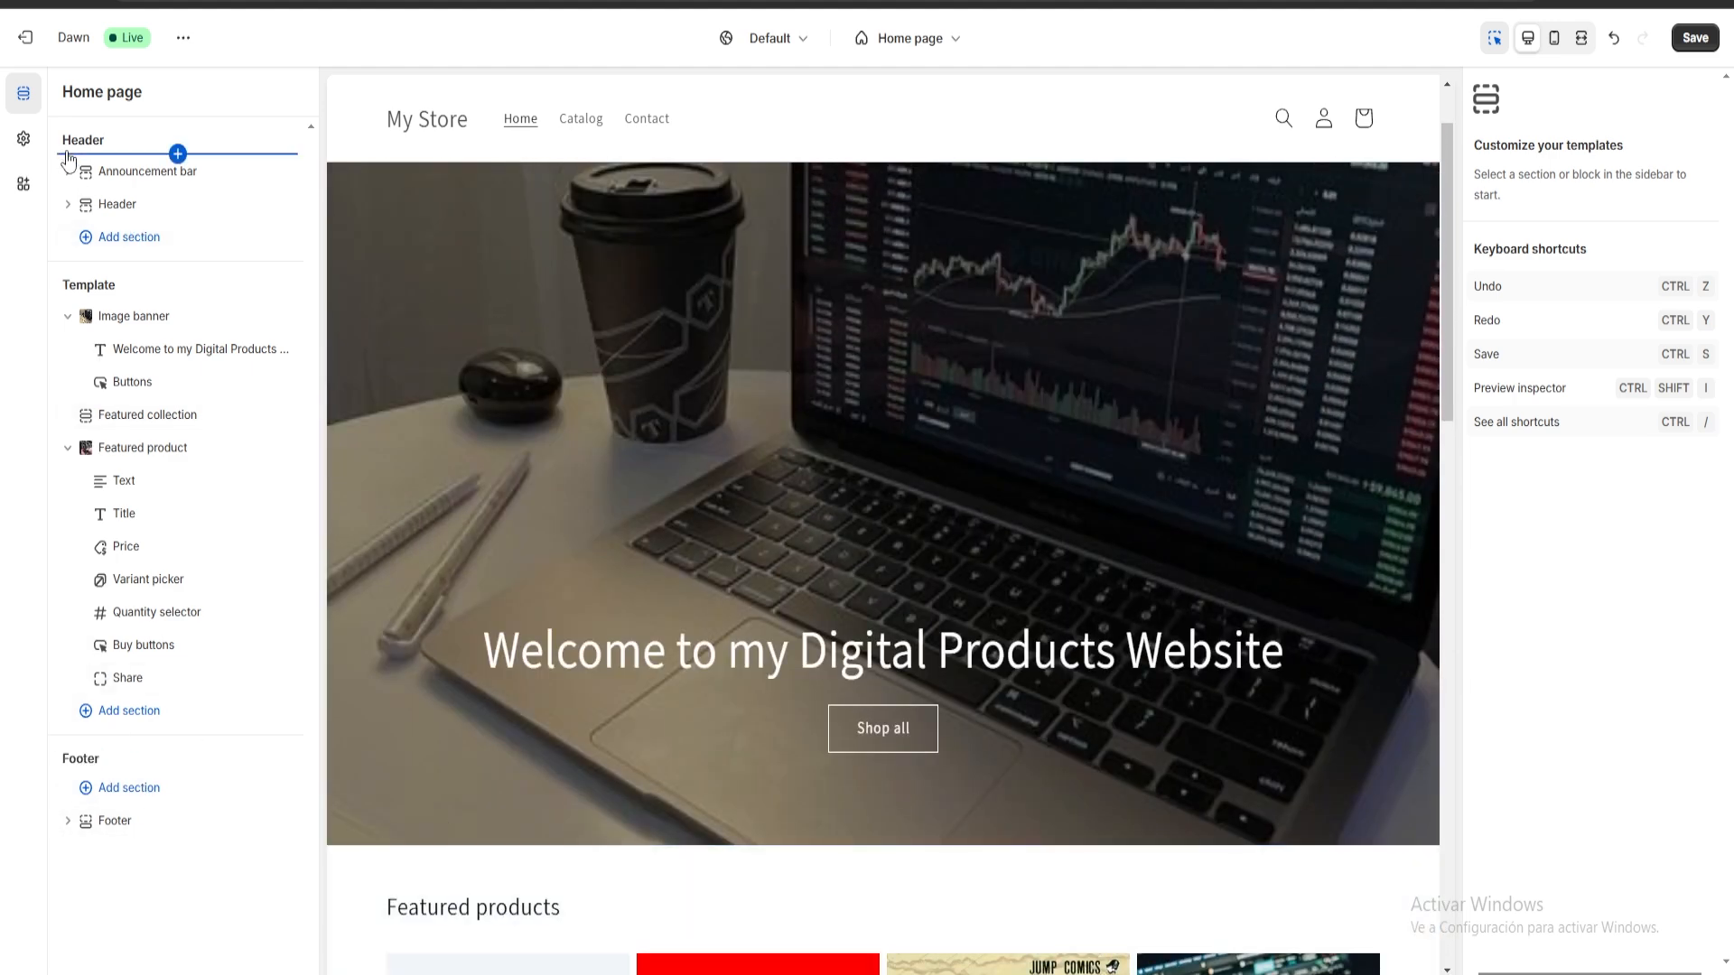
Look through the section types available for the home page's footer and header groups.
left_click(129, 787)
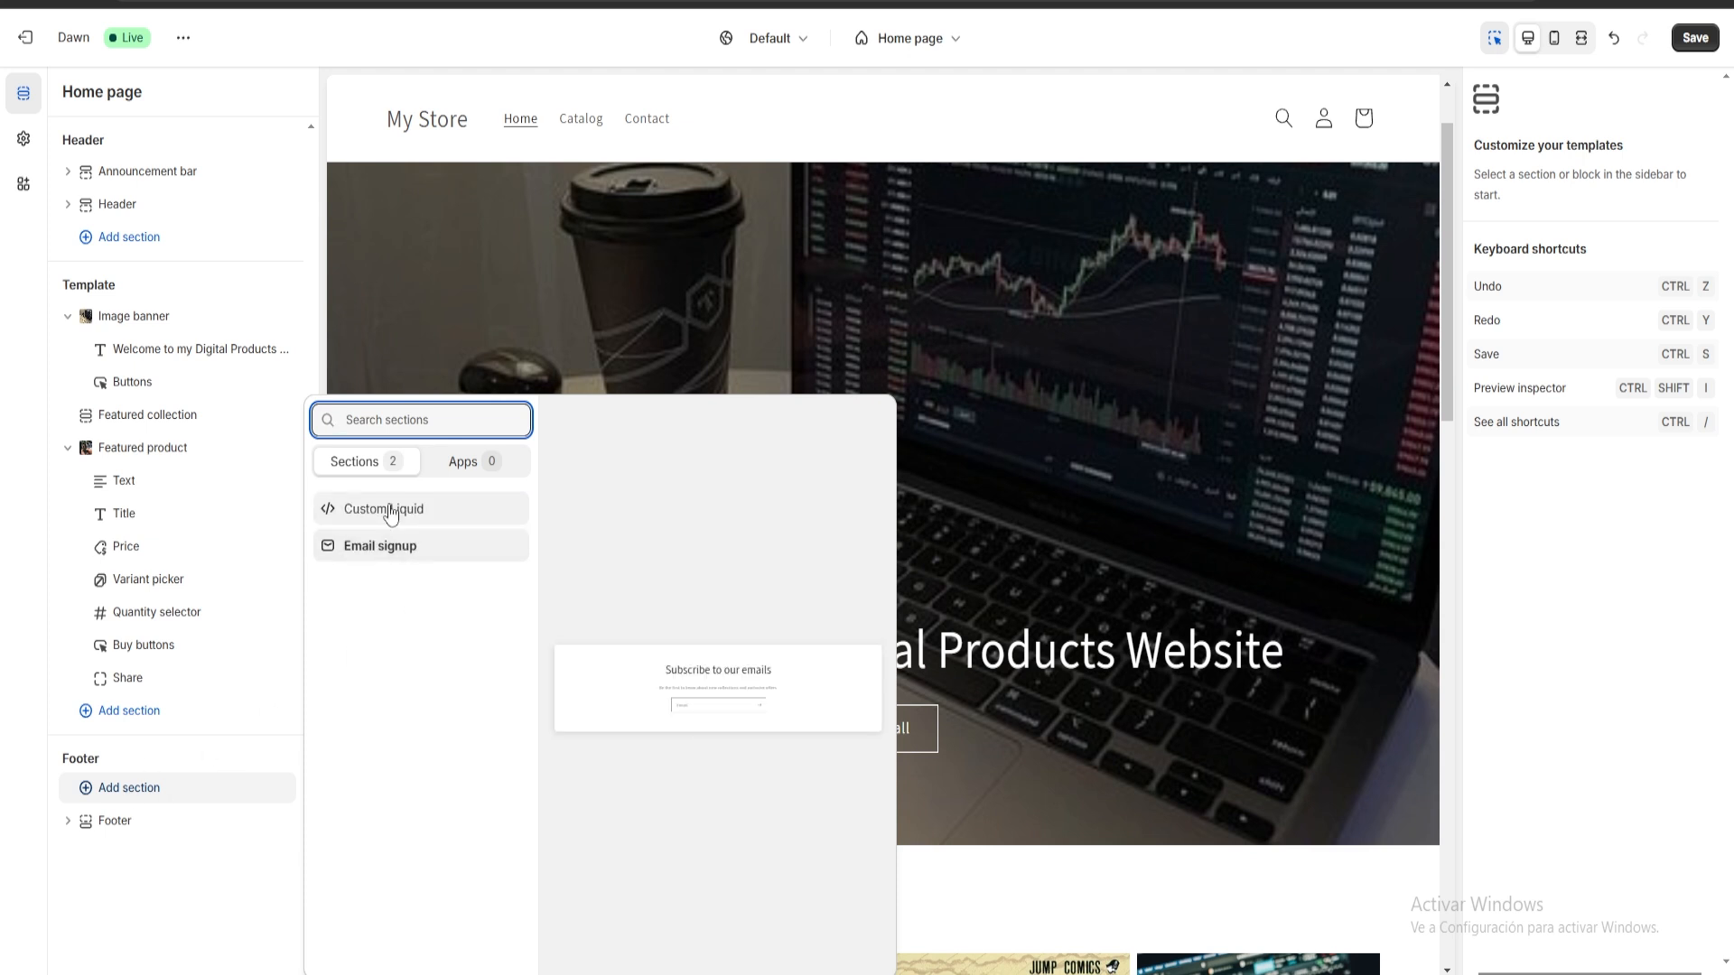
left_click(32, 460)
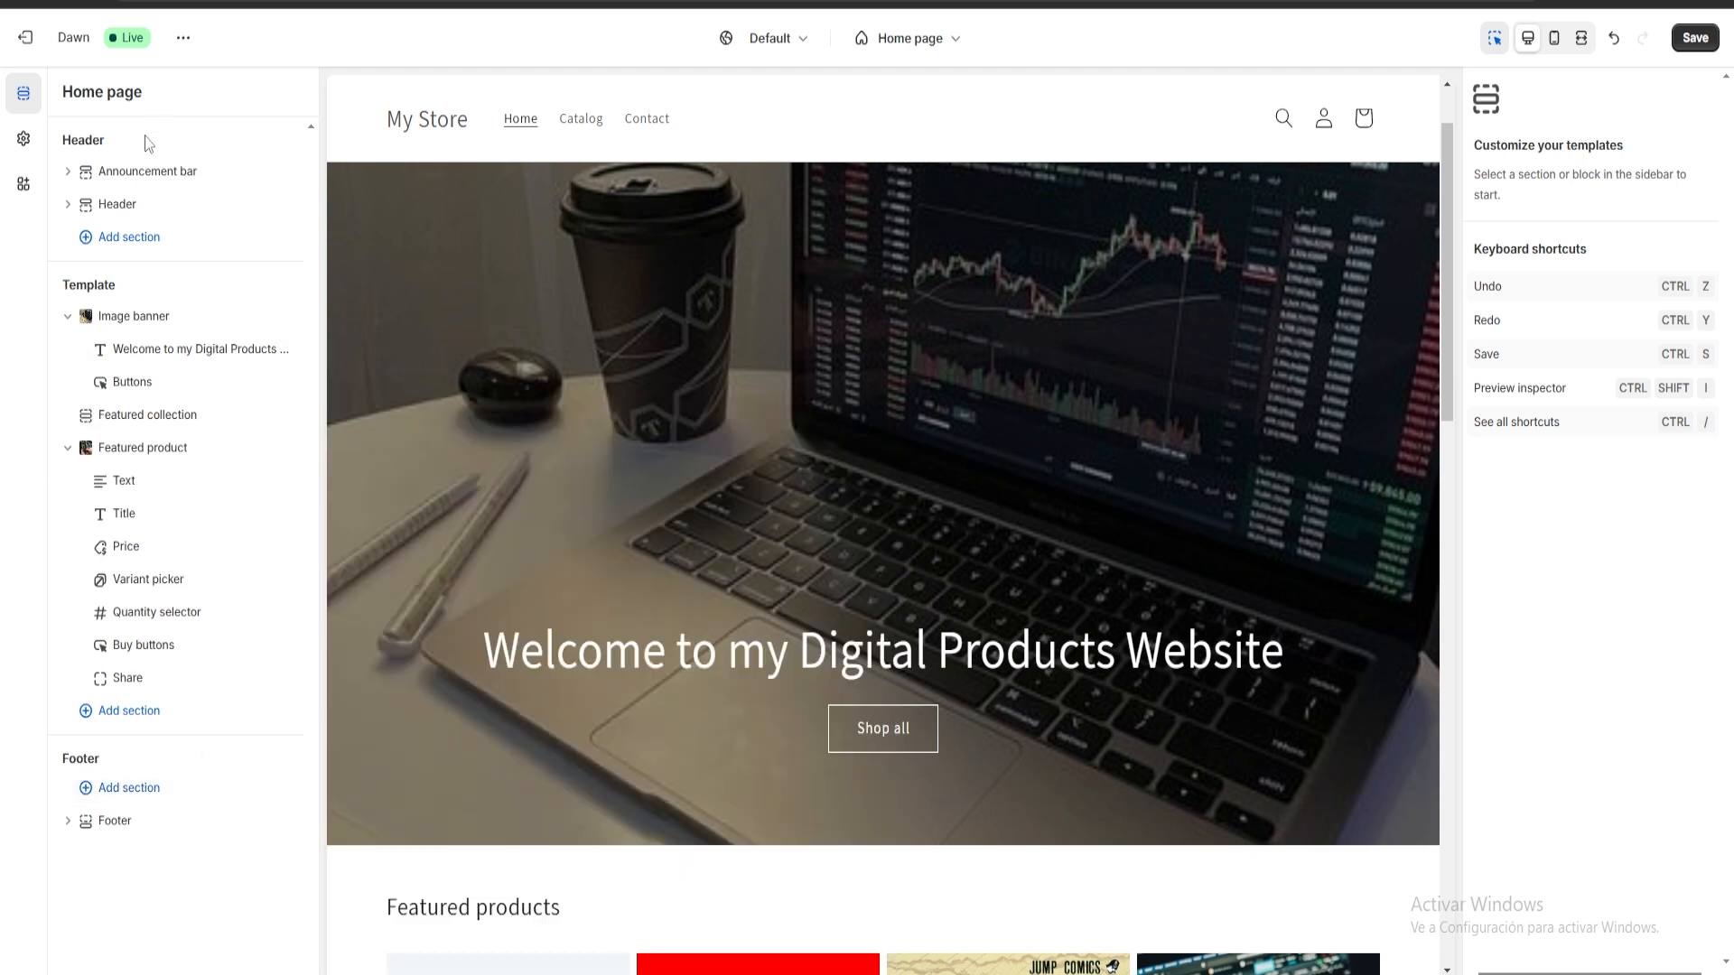
left_click(129, 237)
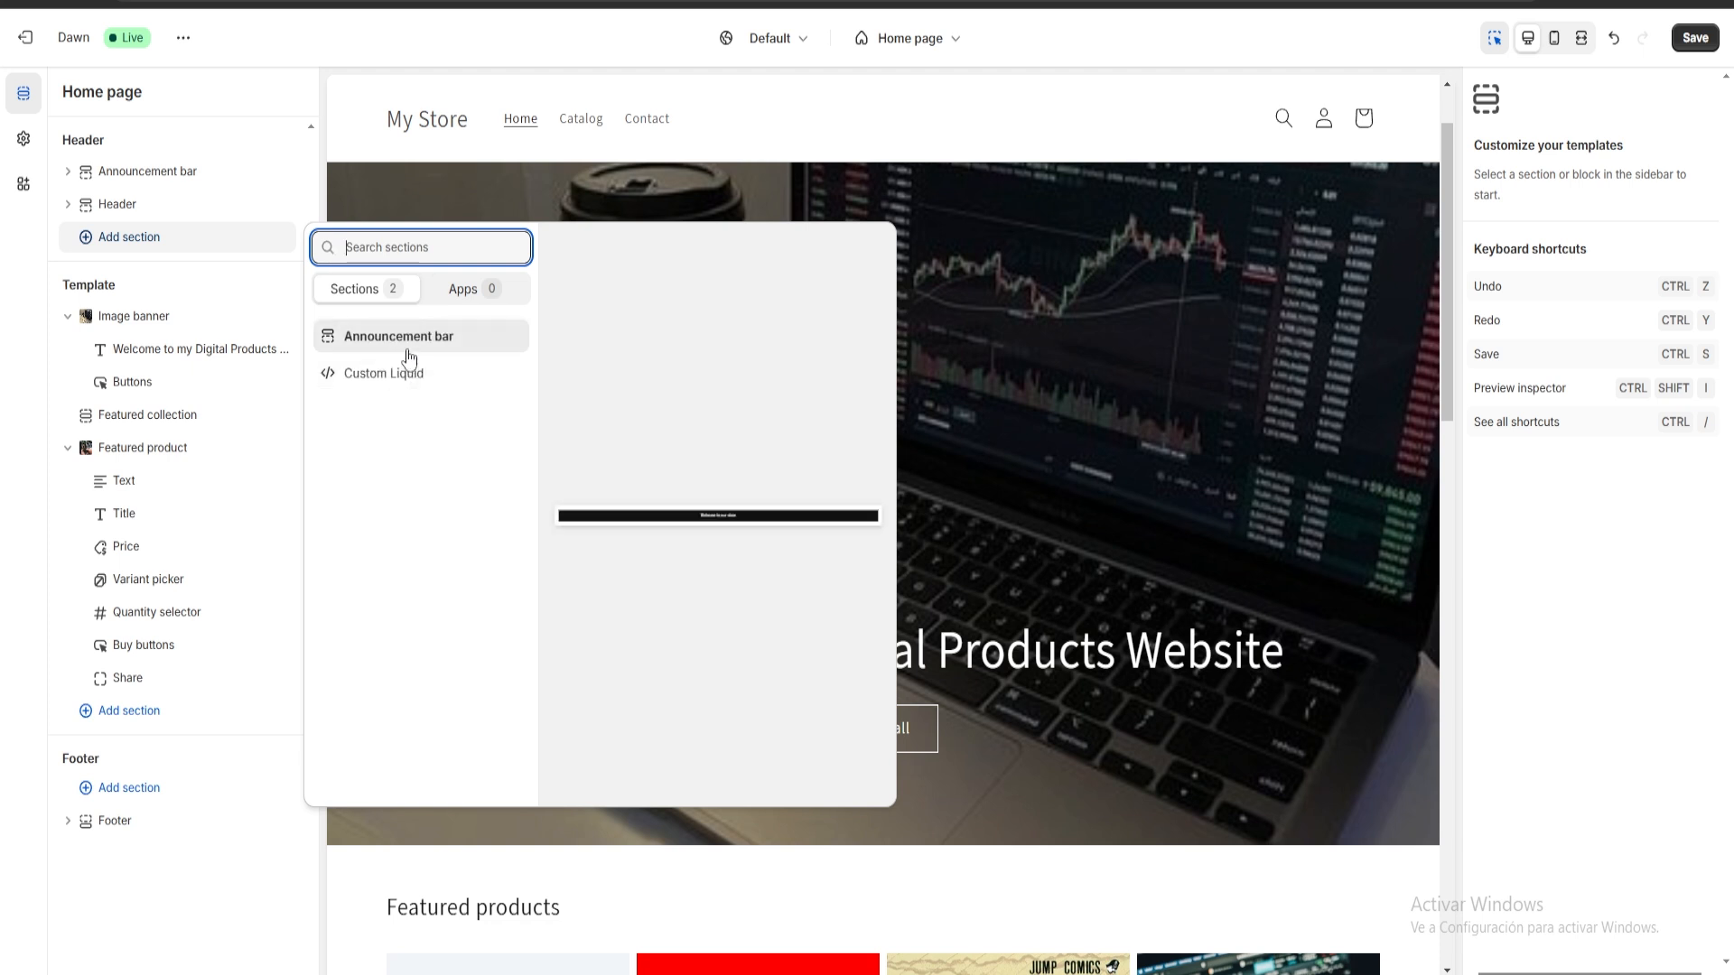
left_click(308, 120)
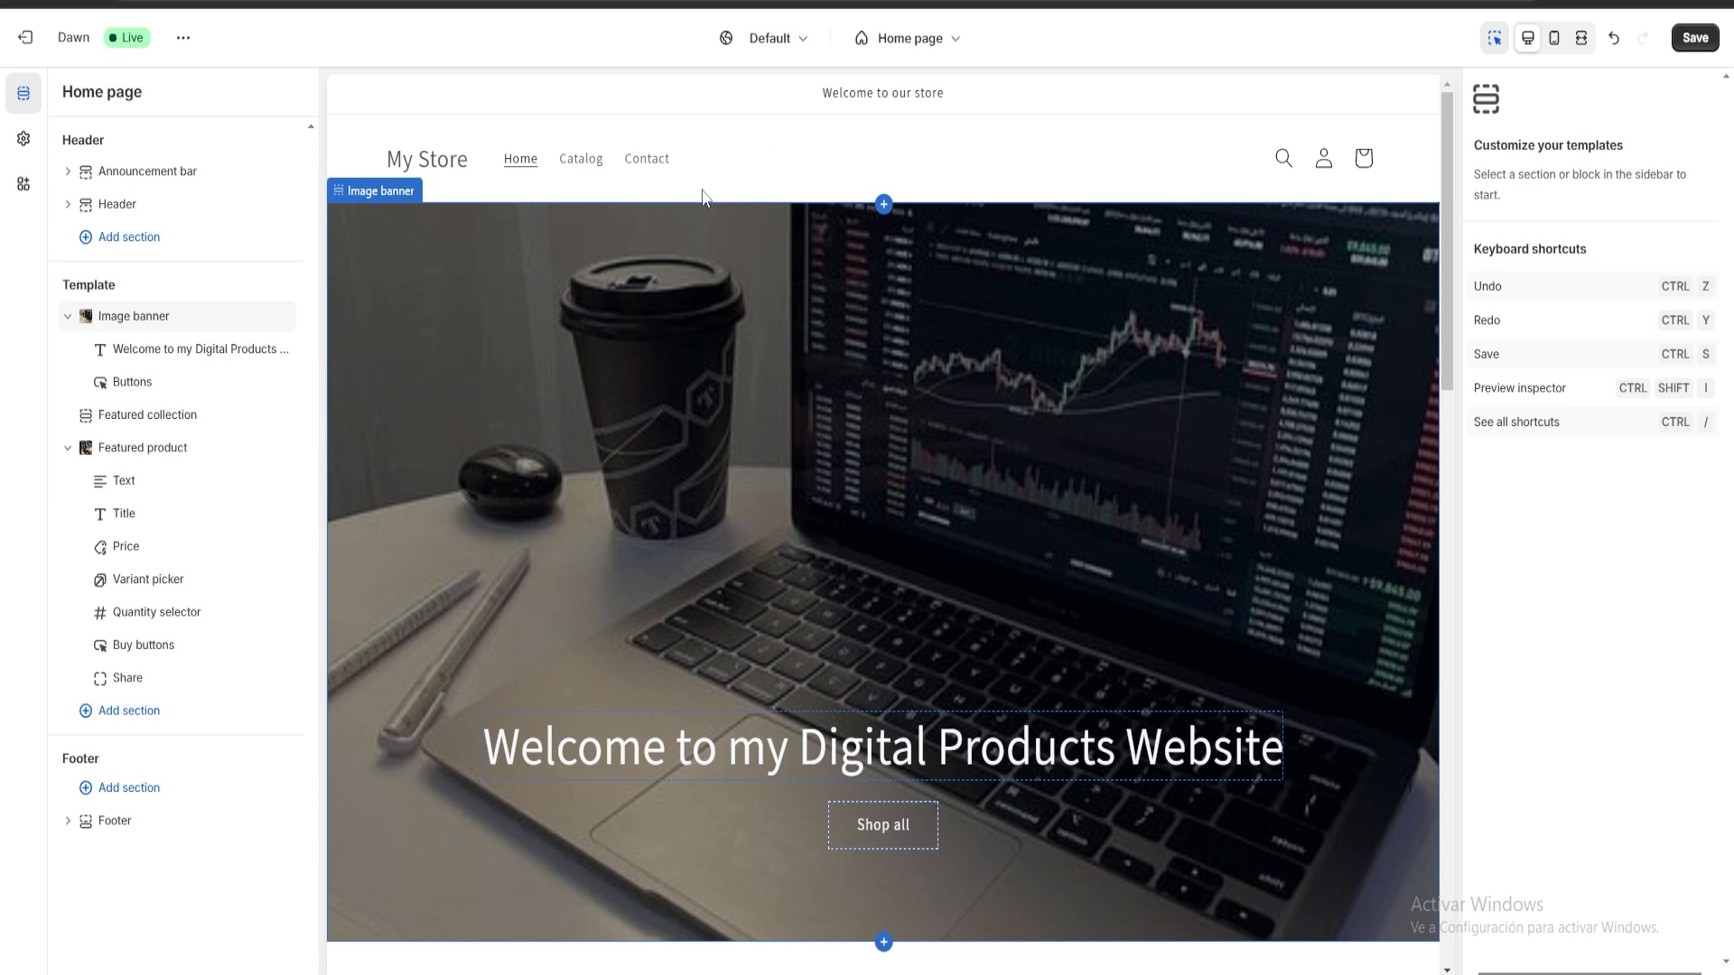
Save the home page customizations and exit the theme editor.
left_click(439, 138)
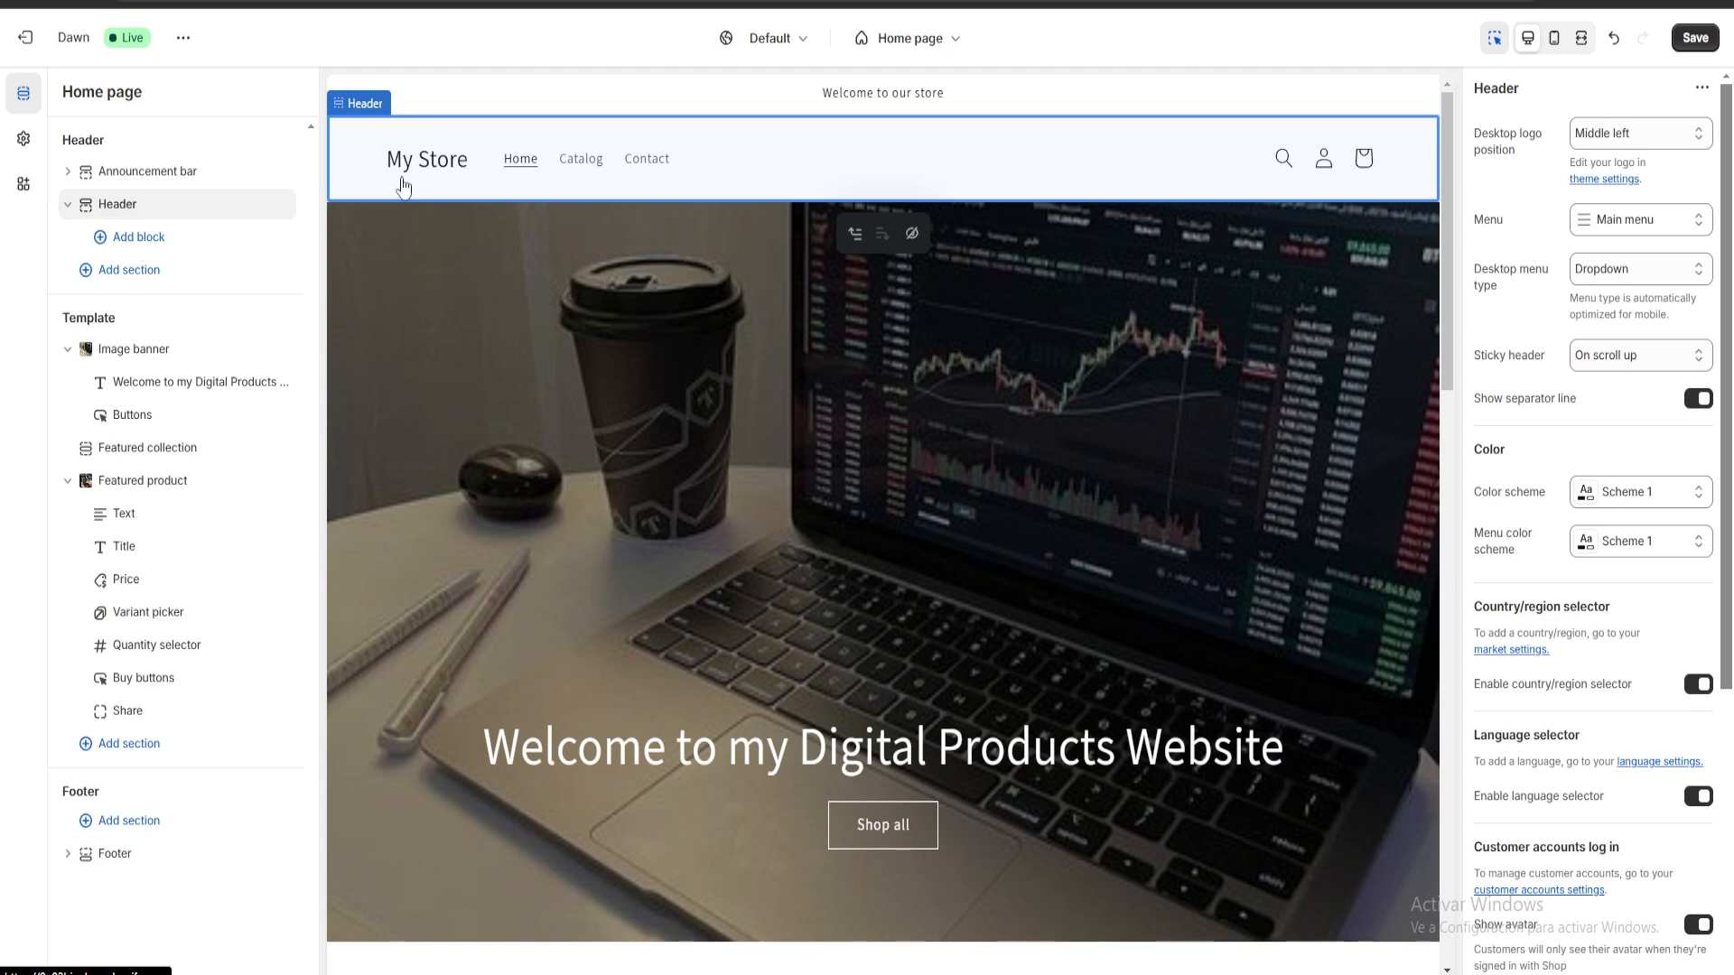
left_click(1695, 37)
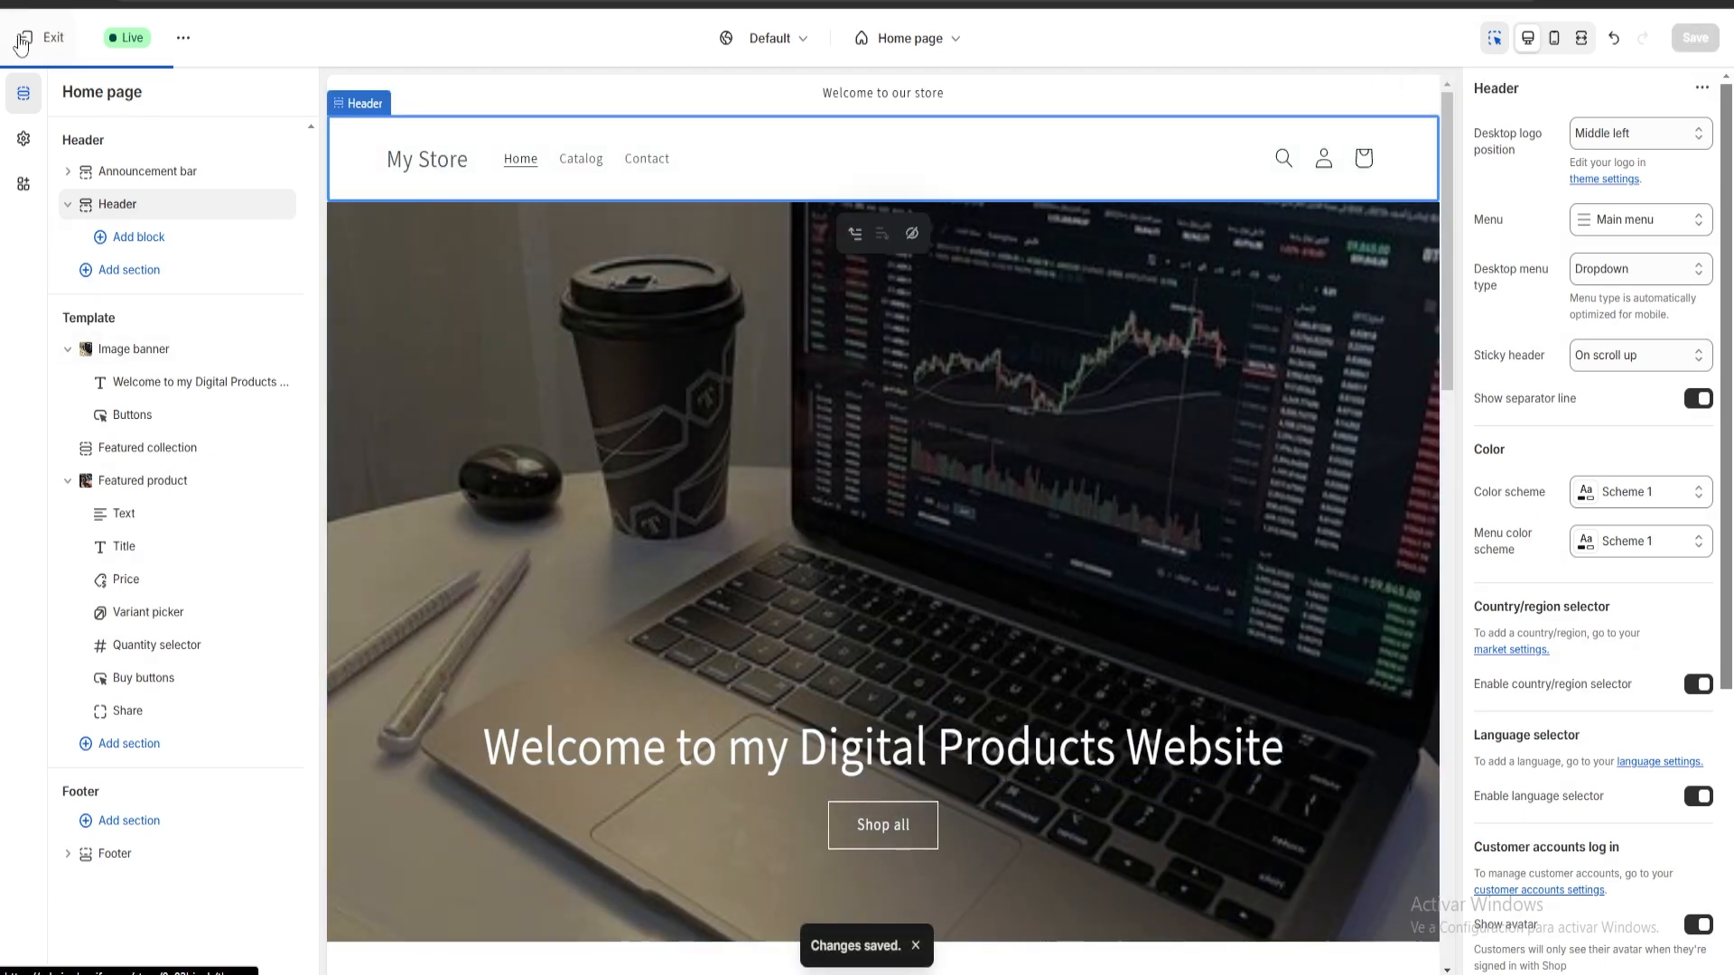
left_click(25, 37)
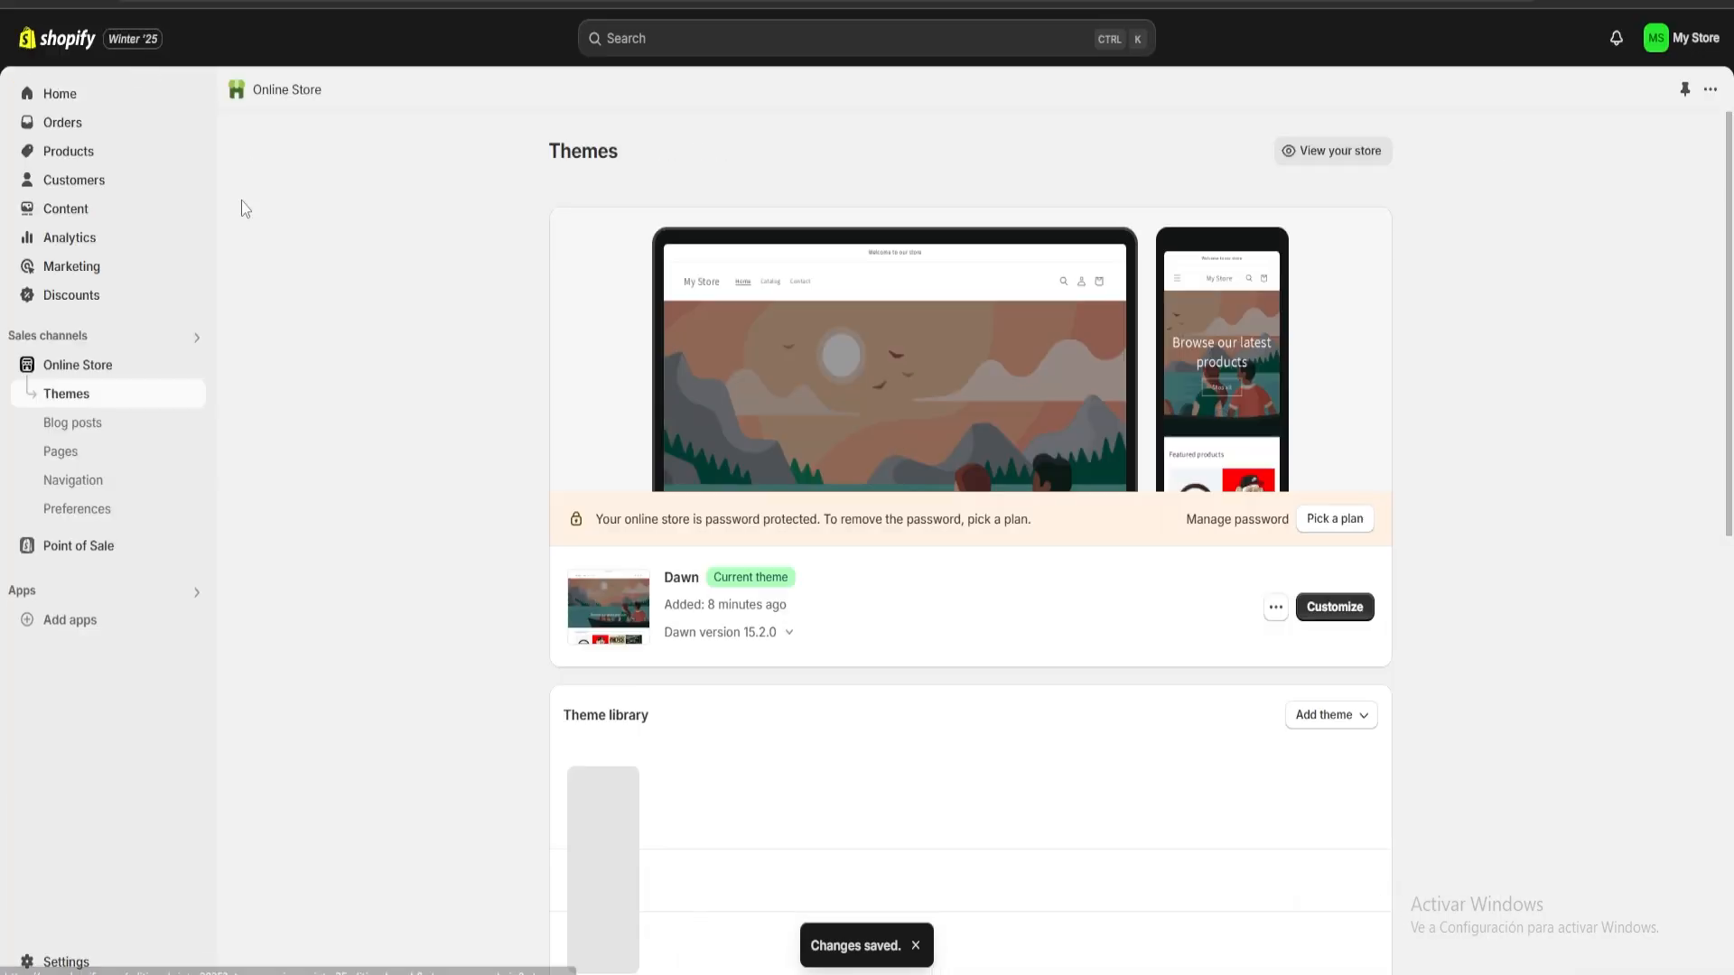
Complete the setup guide's store naming task by setting the store name to Digital Products, then close the settings.
left_click(78, 95)
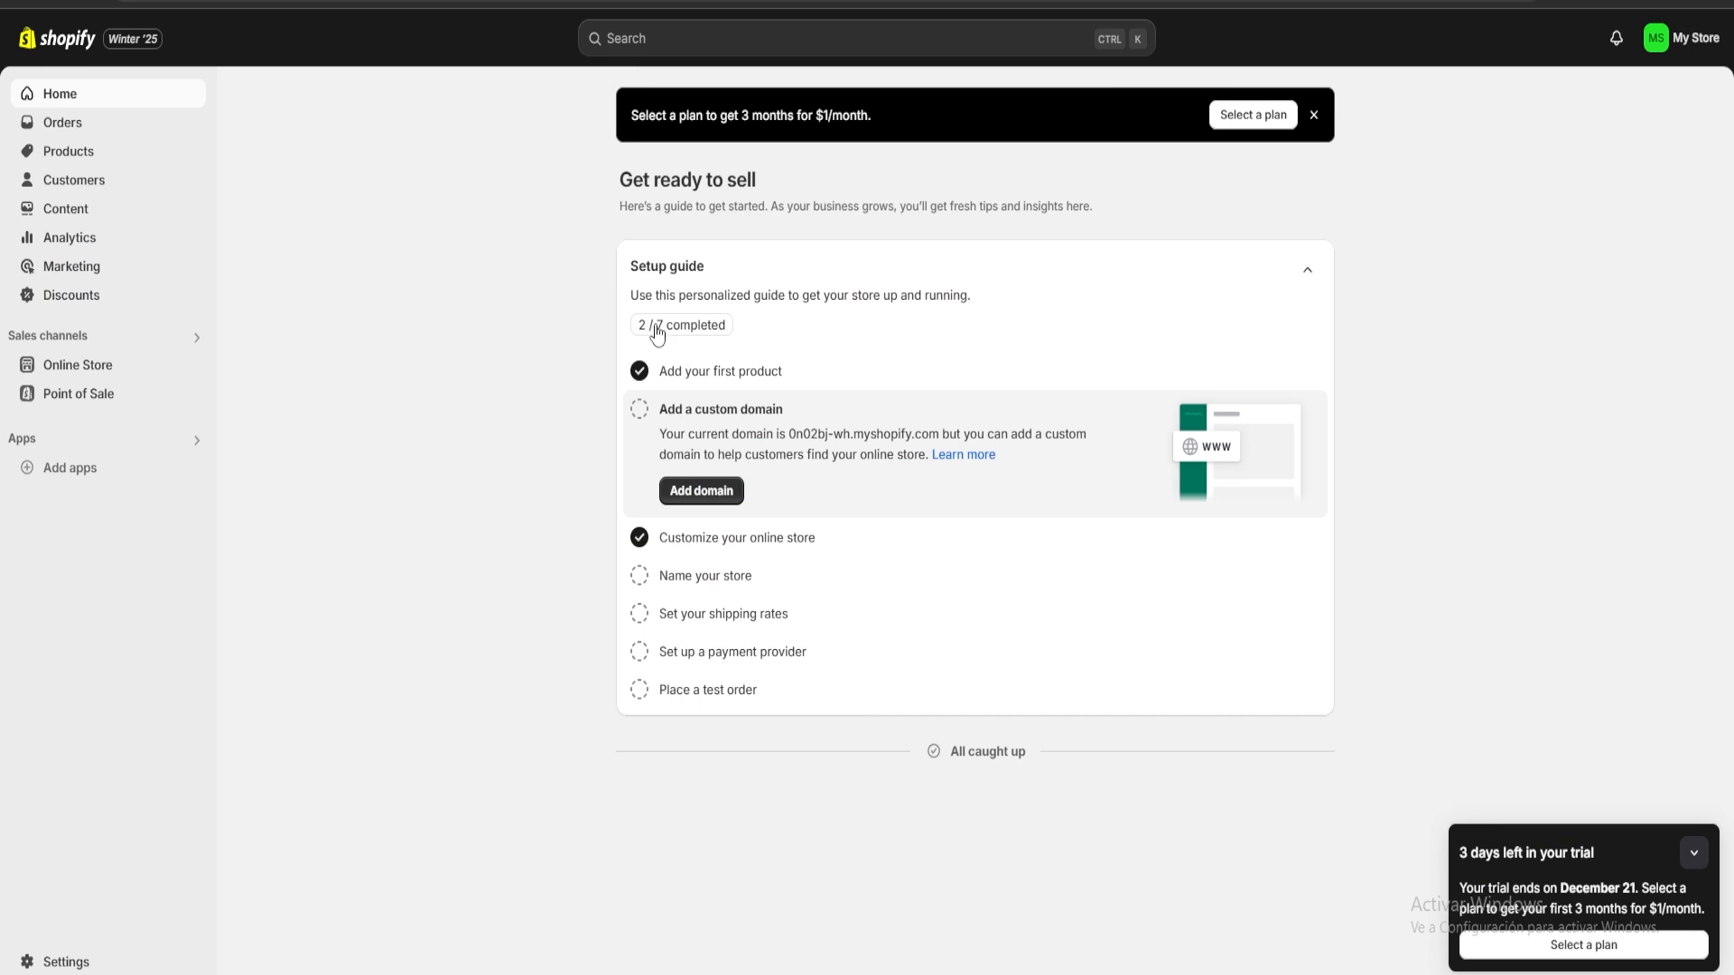
left_click(717, 587)
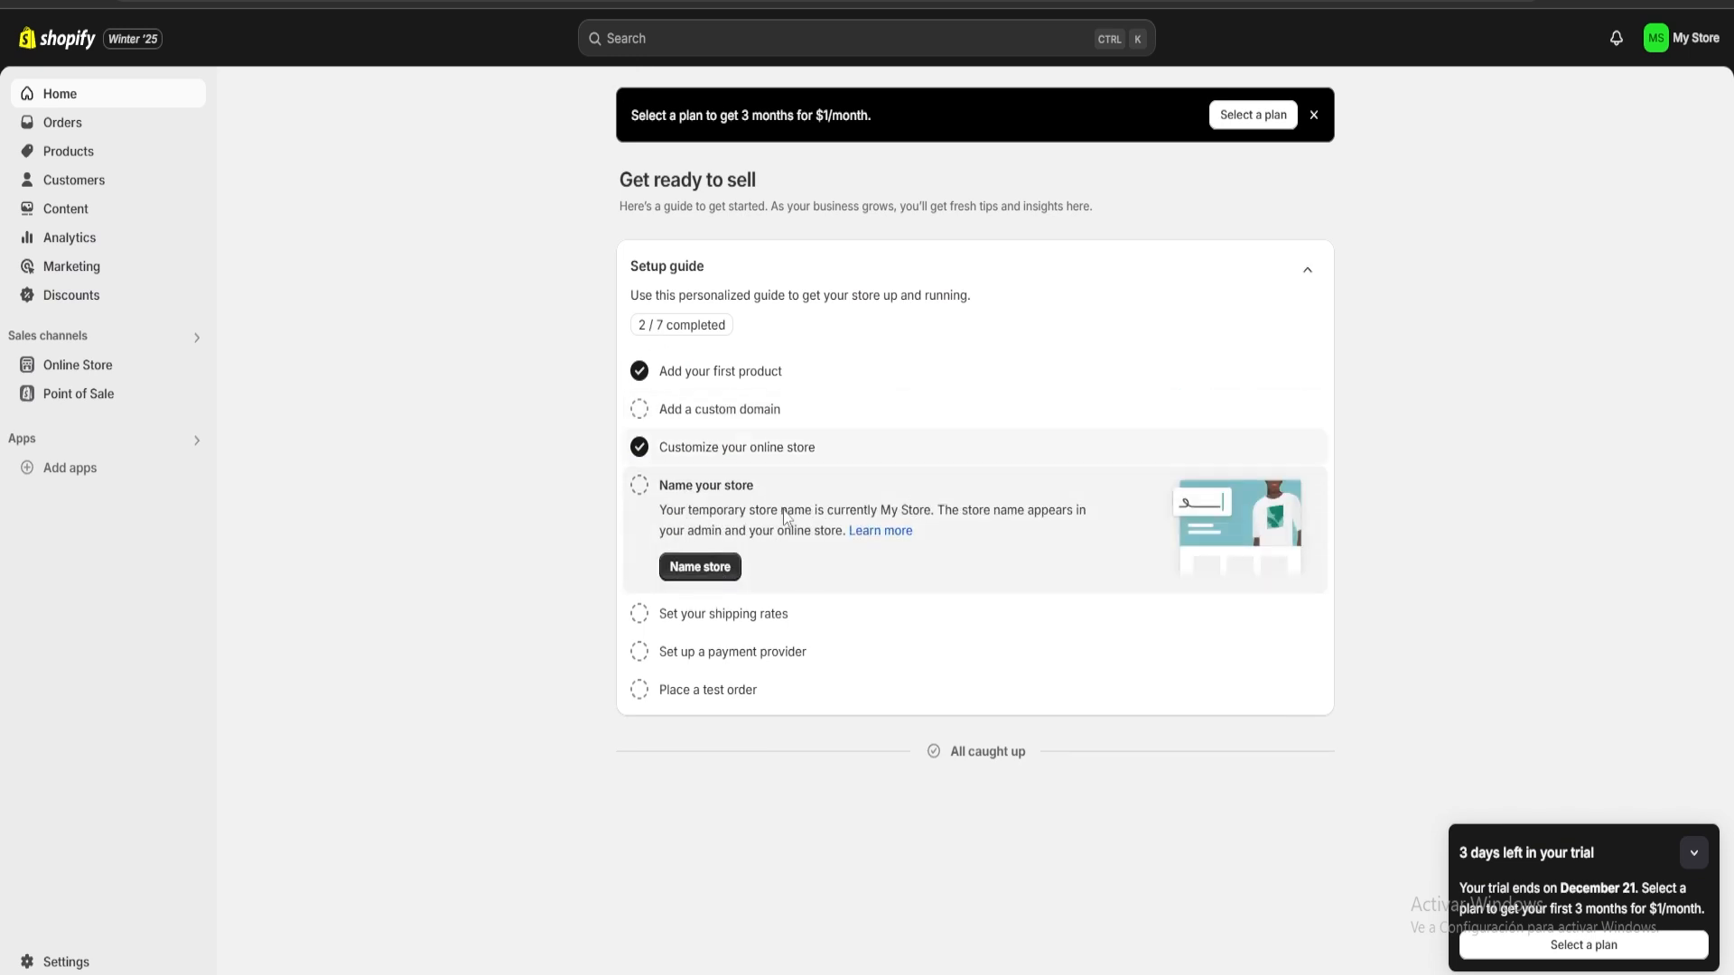
left_click(700, 569)
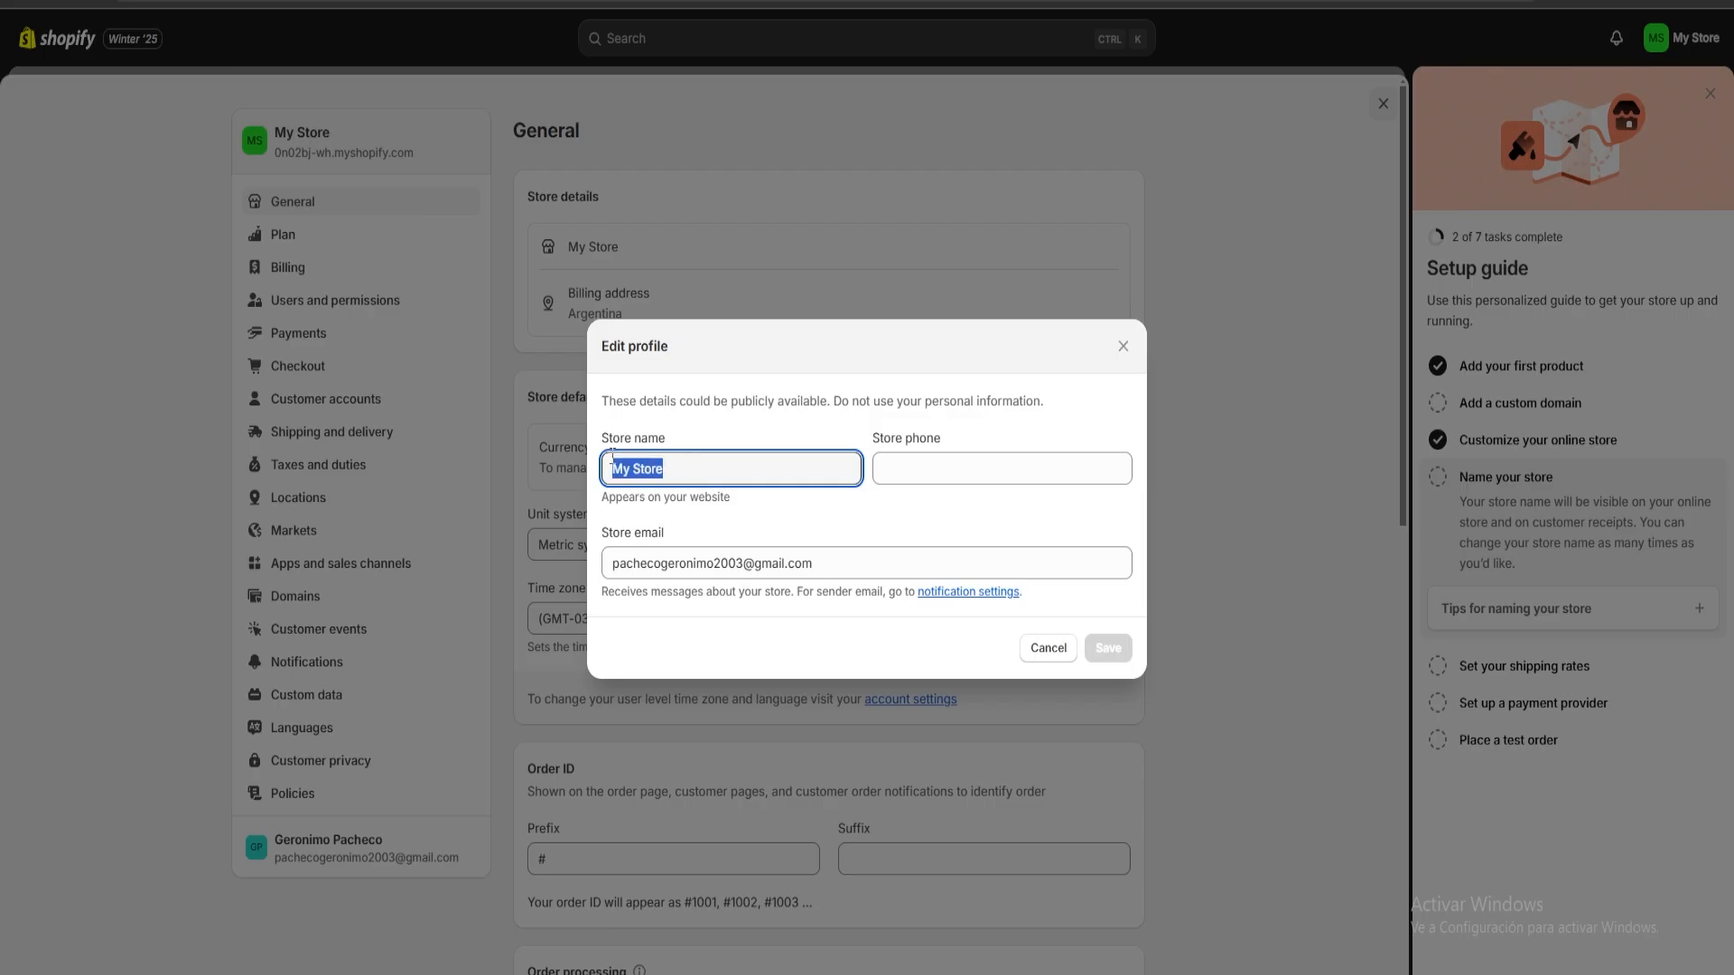
type("Digital Products")
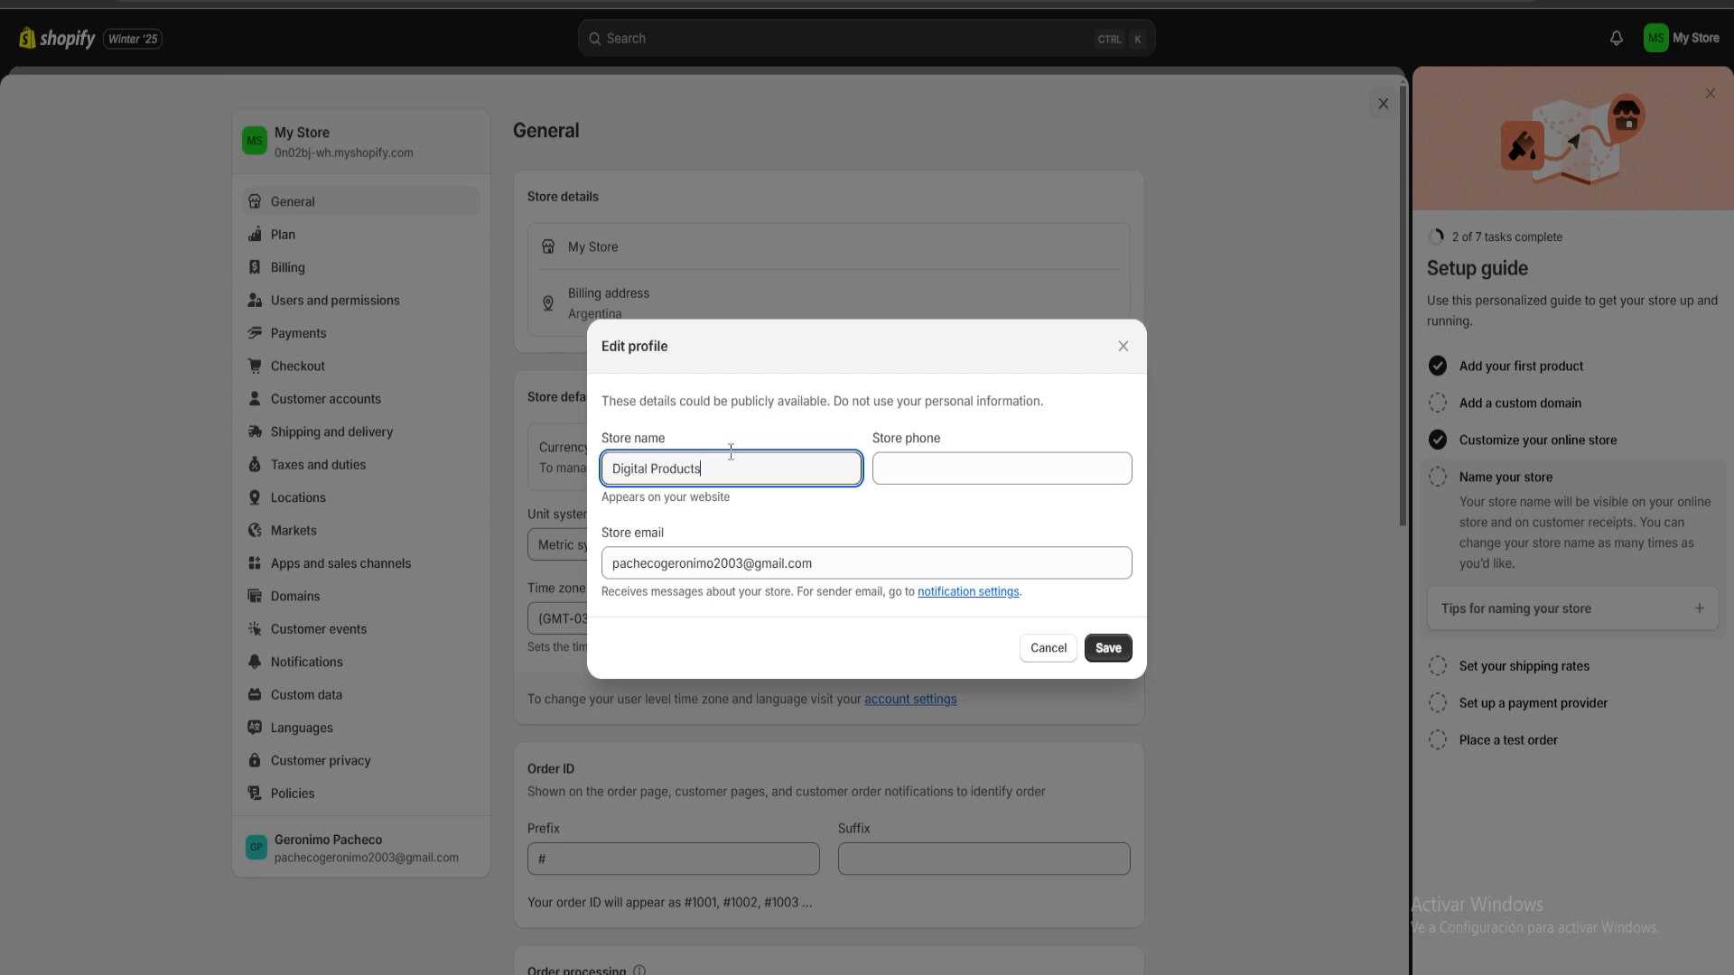
left_click(1108, 648)
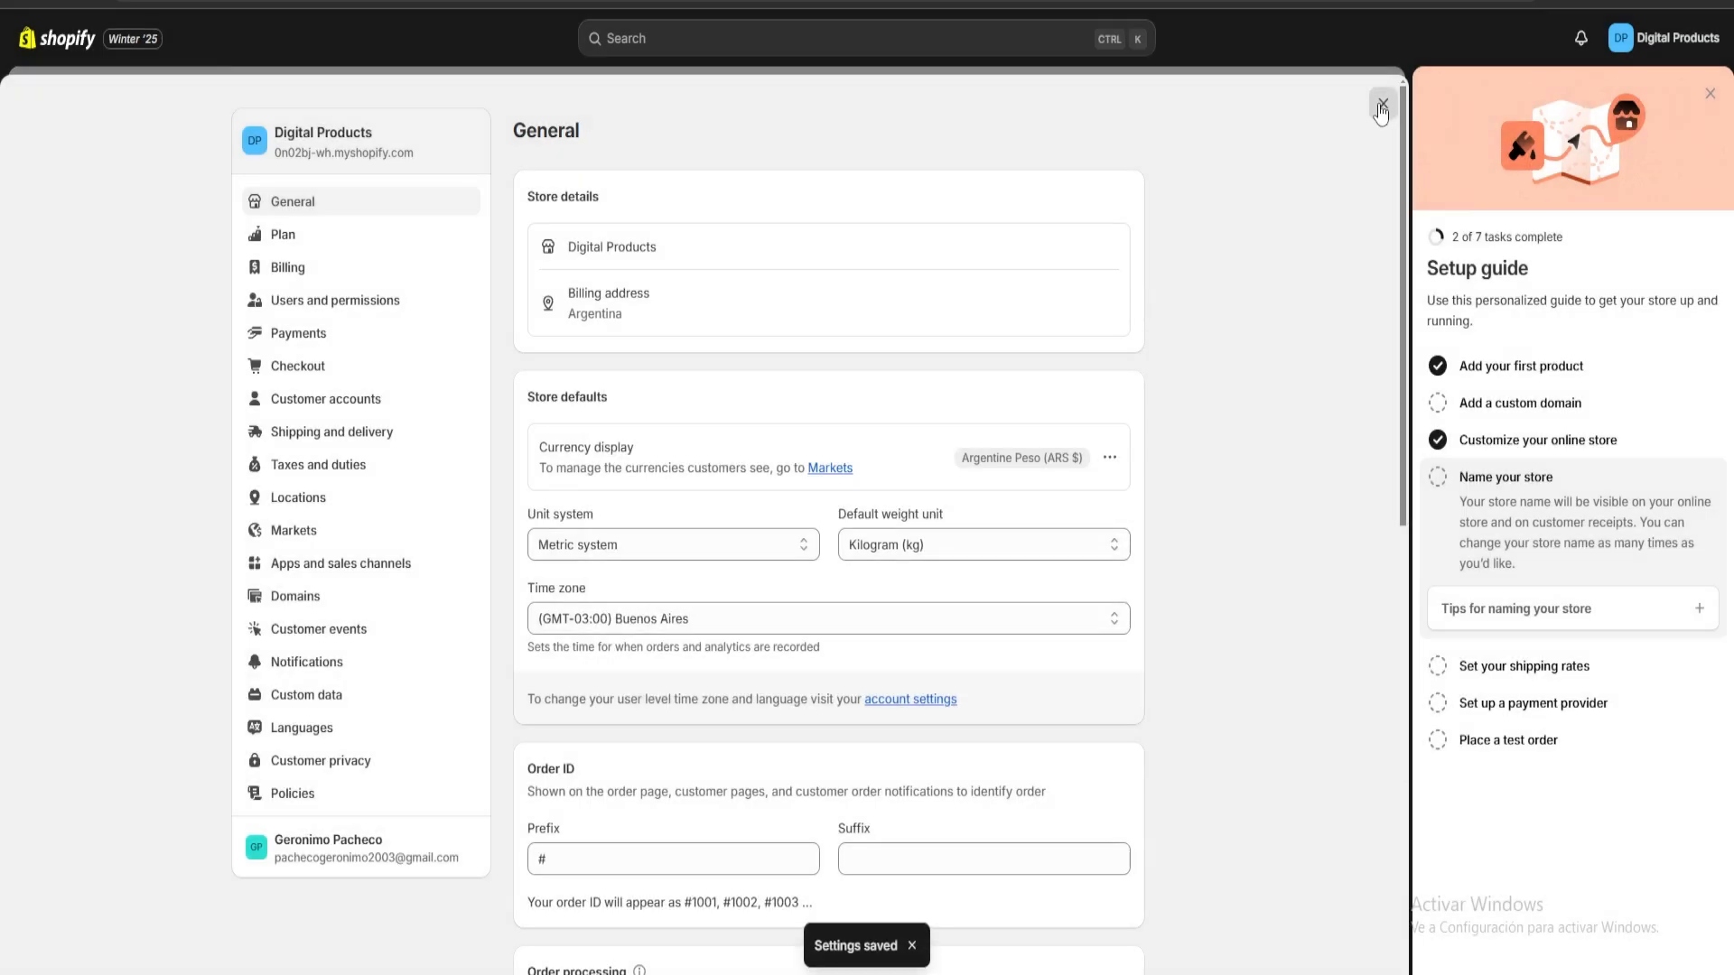
left_click(1382, 105)
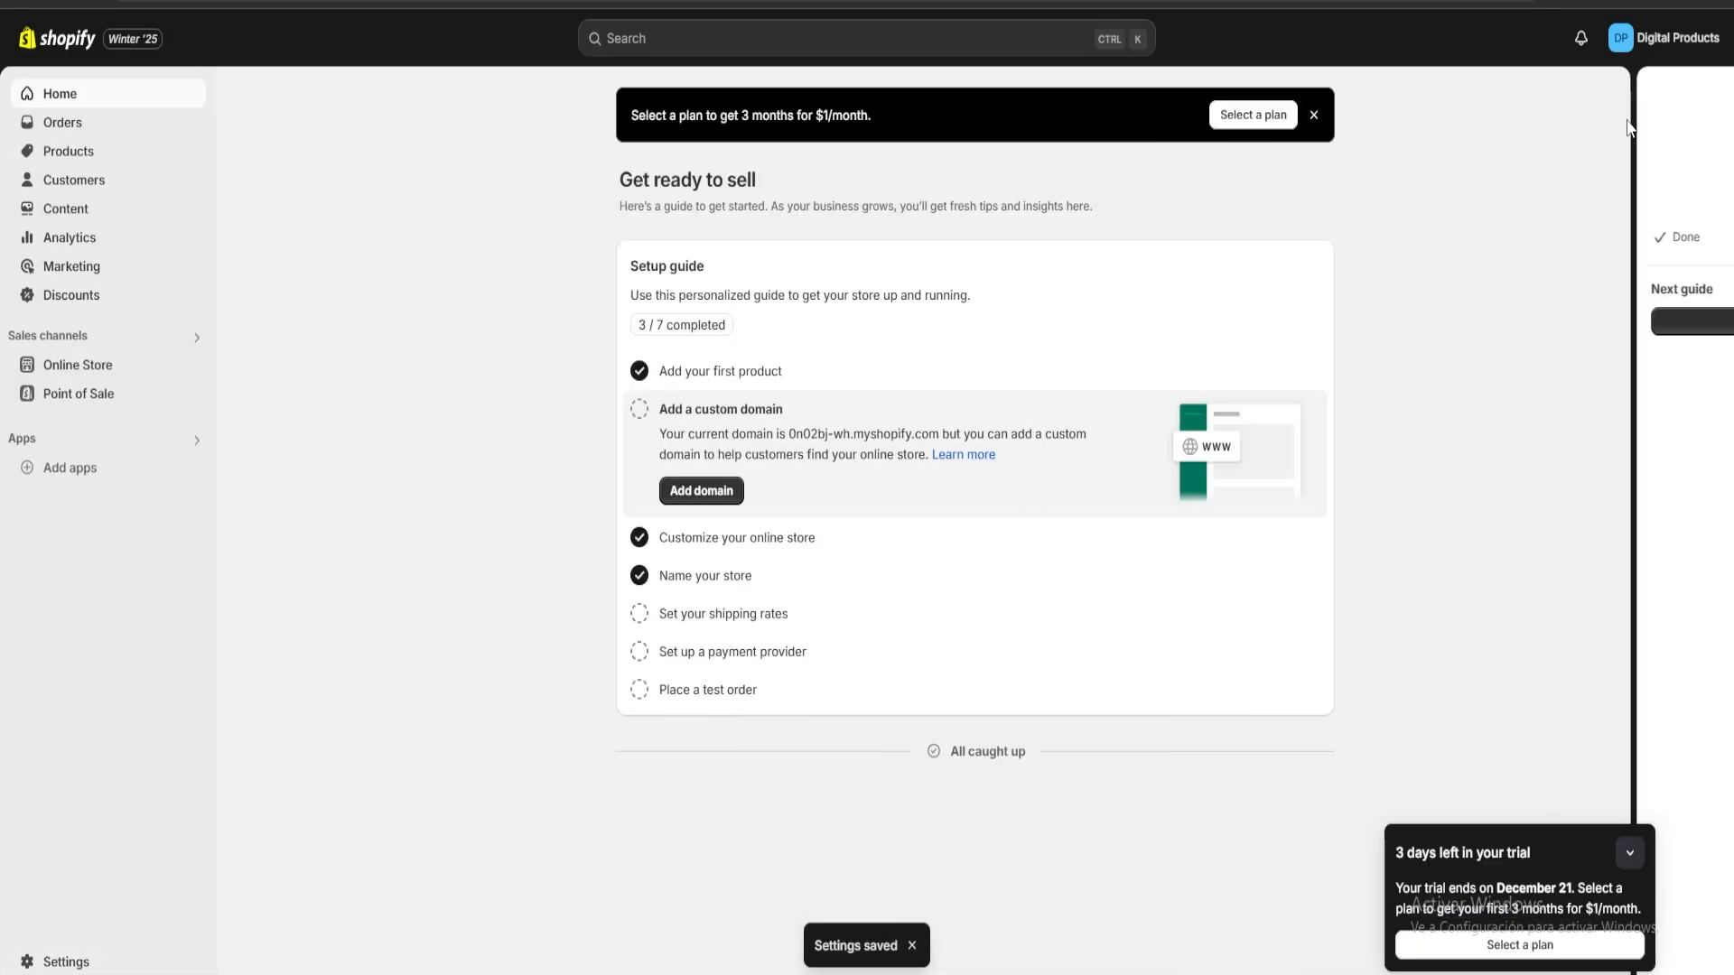
Preview the current Dawn theme, review the storefront home page from banner to footer, and return to the themes page.
left_click(124, 363)
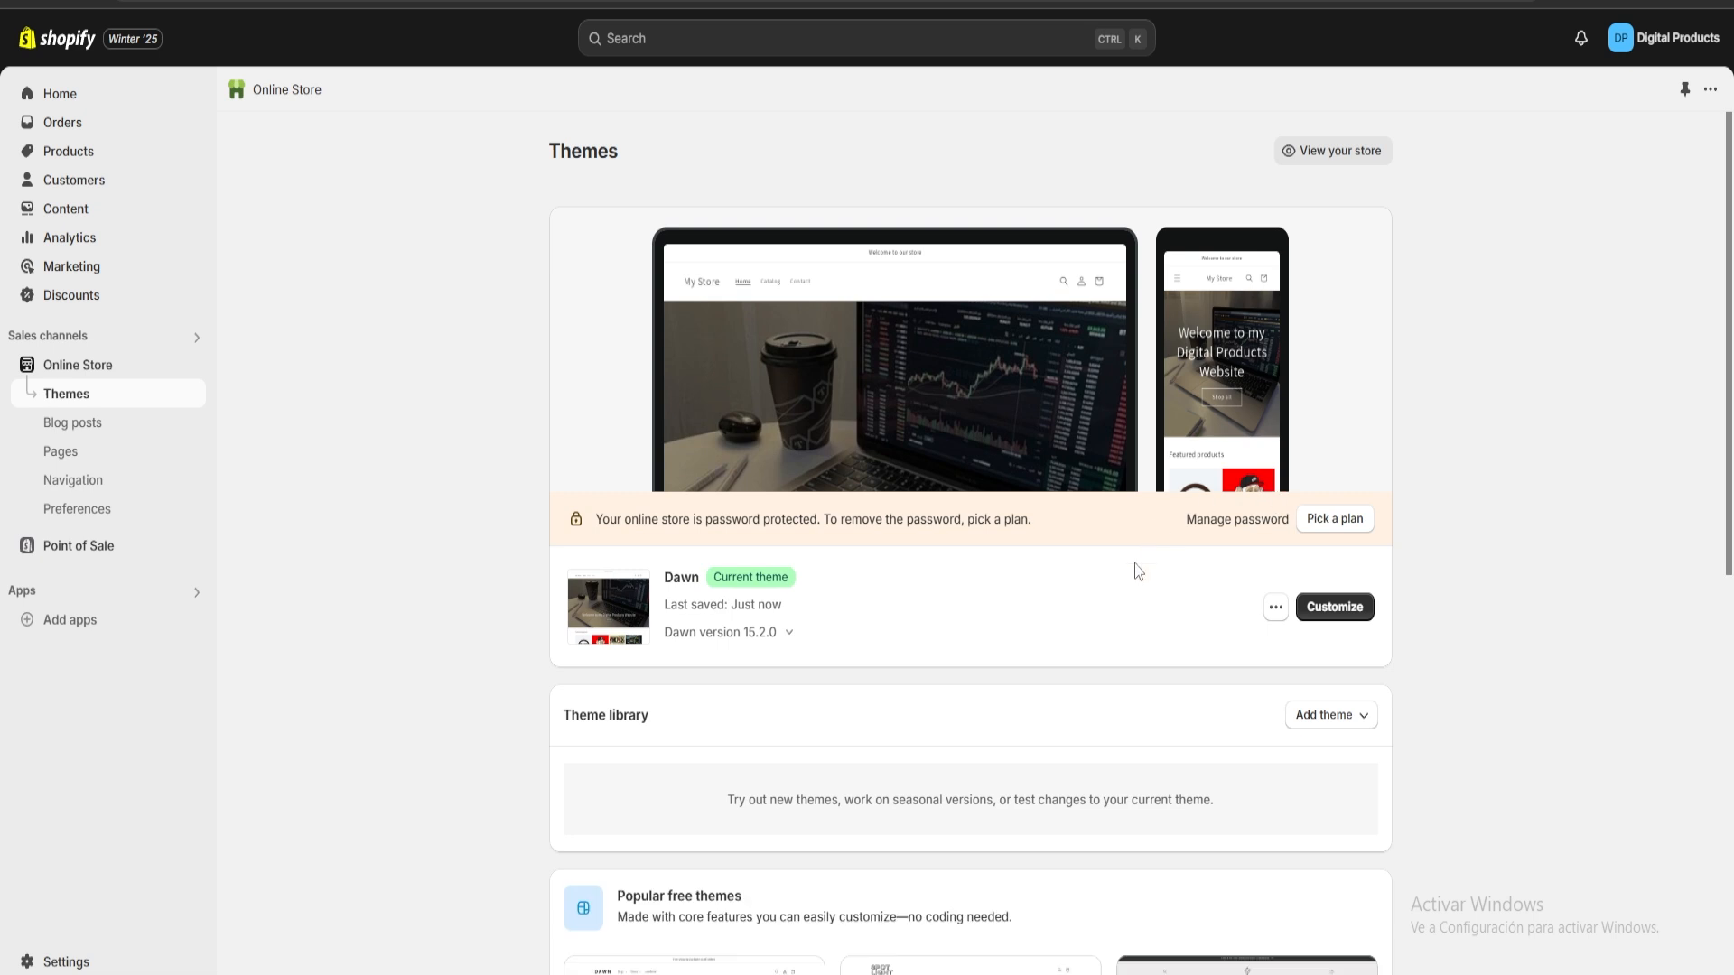
left_click(1275, 612)
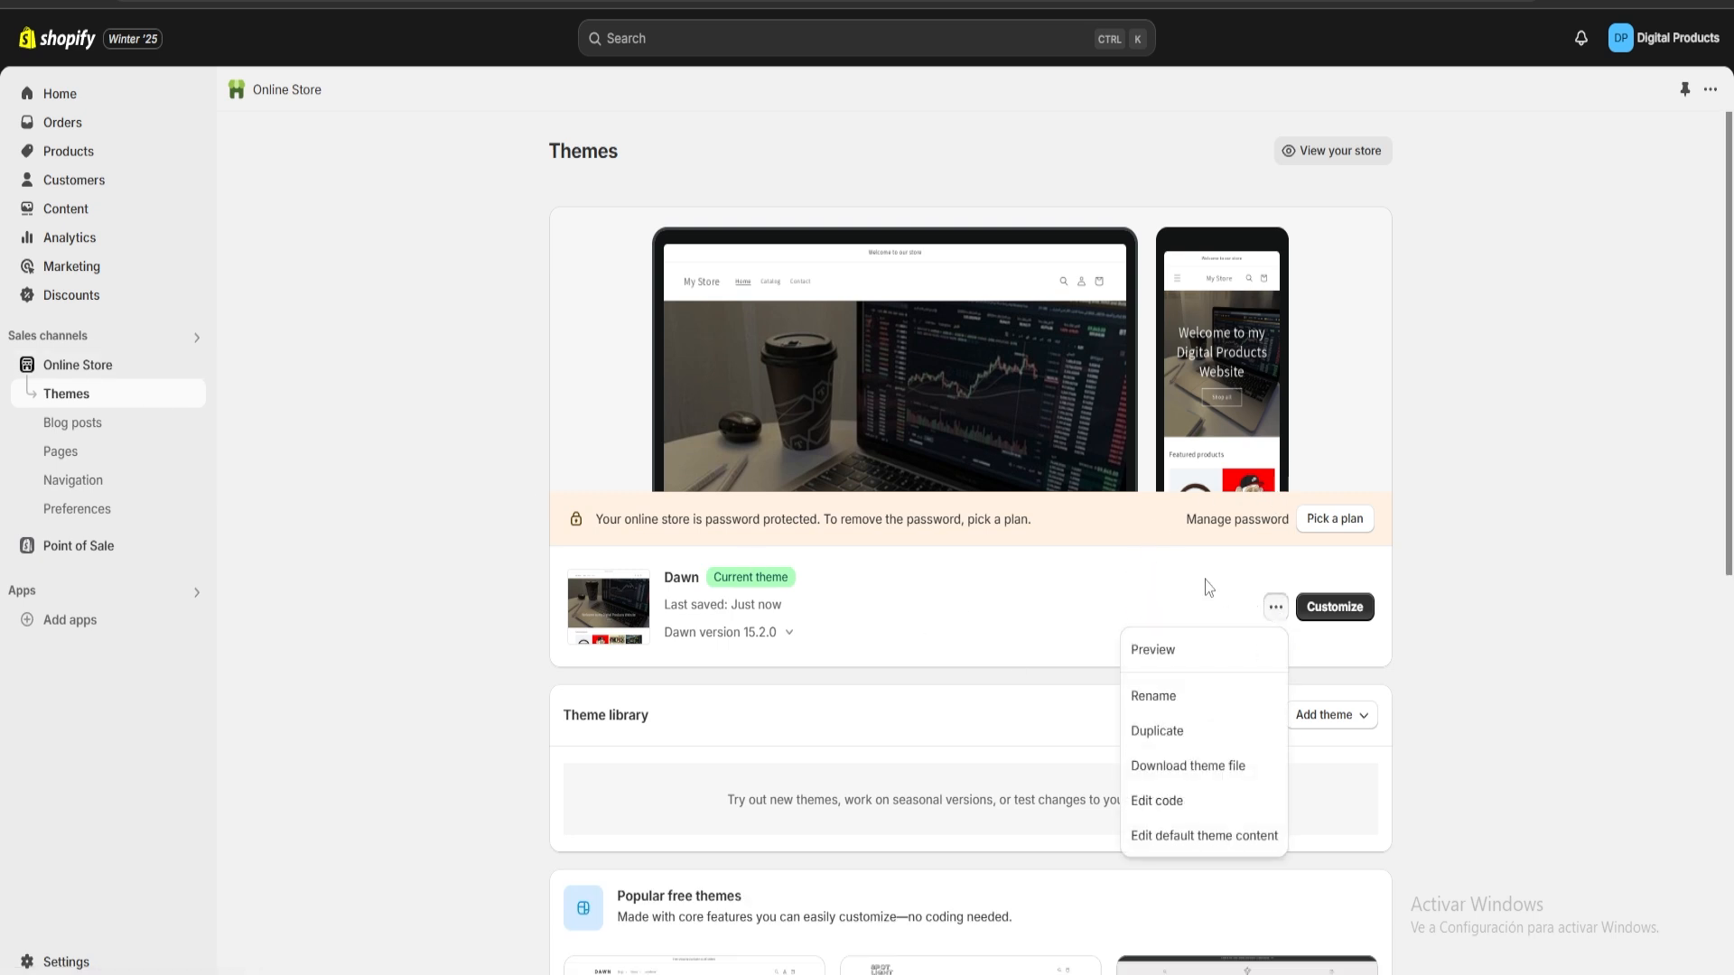
left_click(1165, 654)
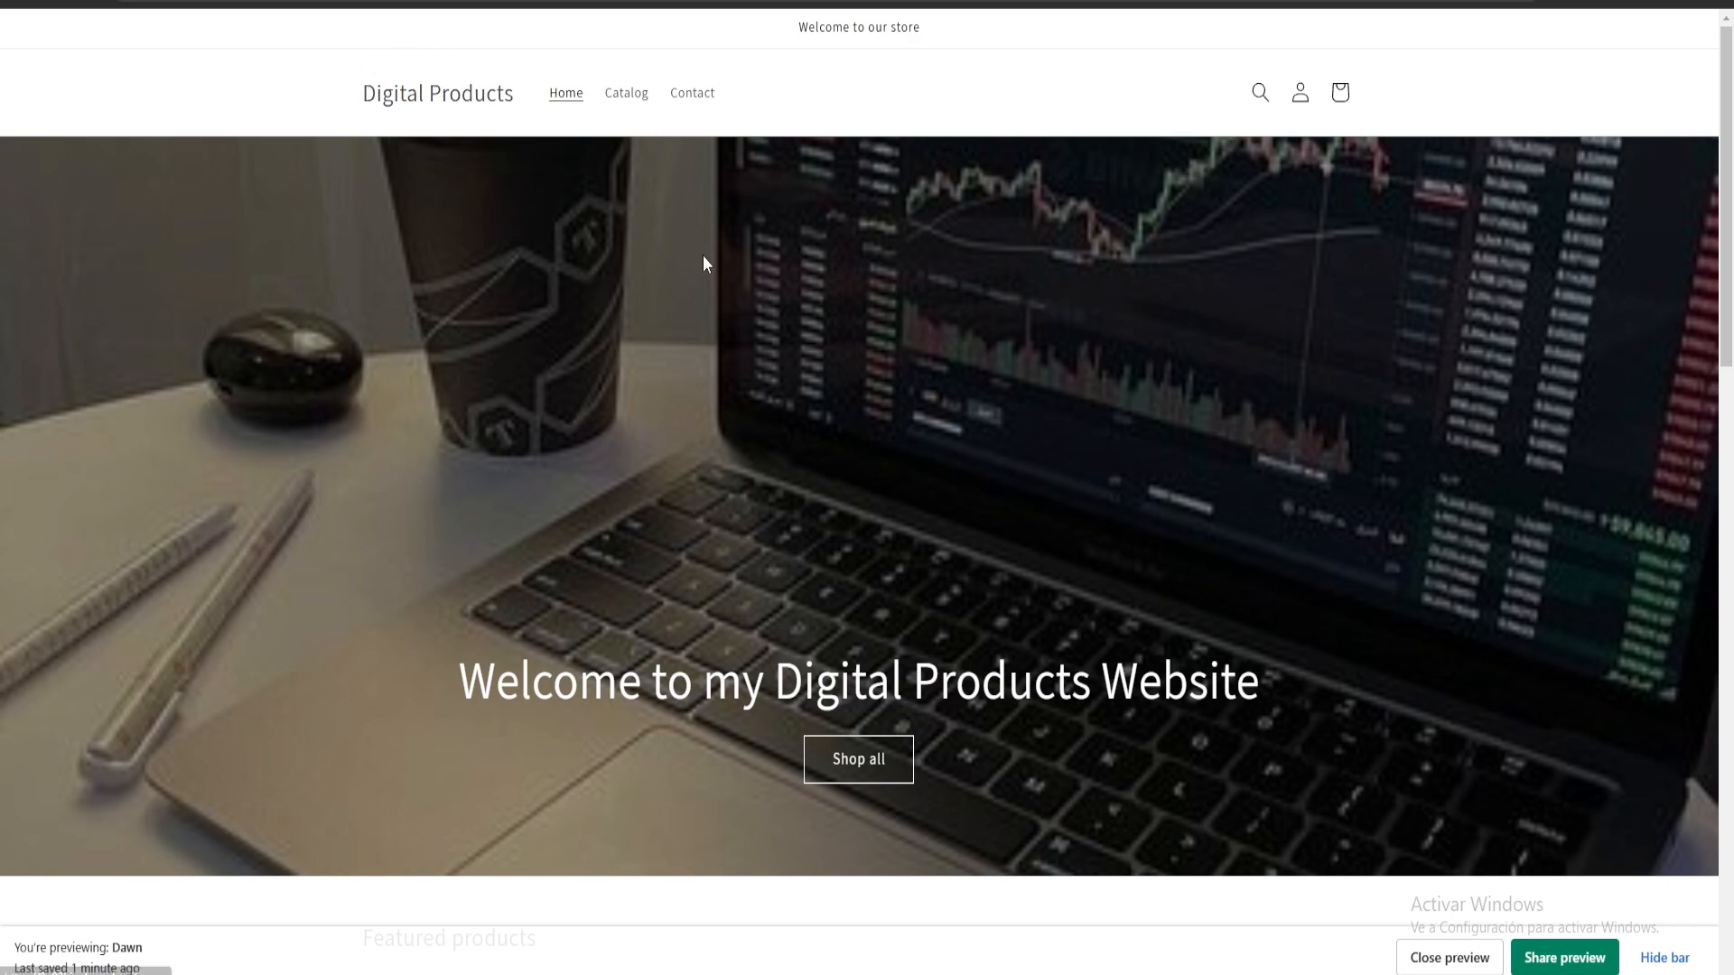
scroll(703, 257, "down", 10)
scroll(709, 262, "down", 8)
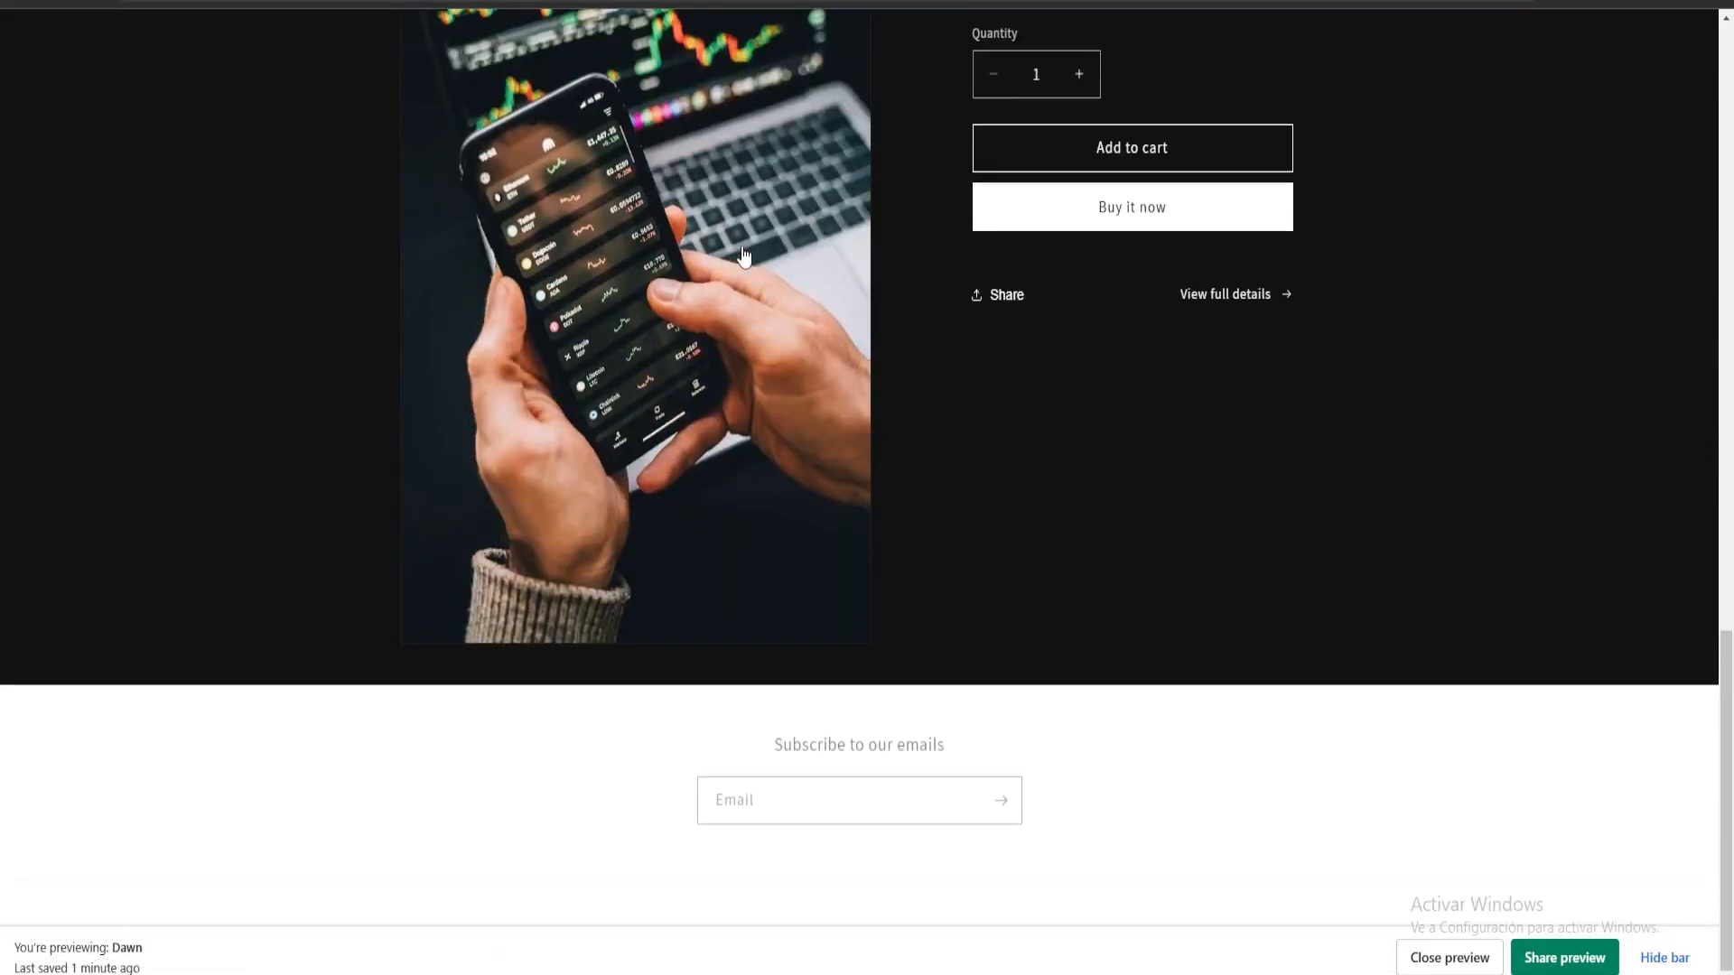
scroll(808, 307, "up", 4)
scroll(813, 334, "up", 10)
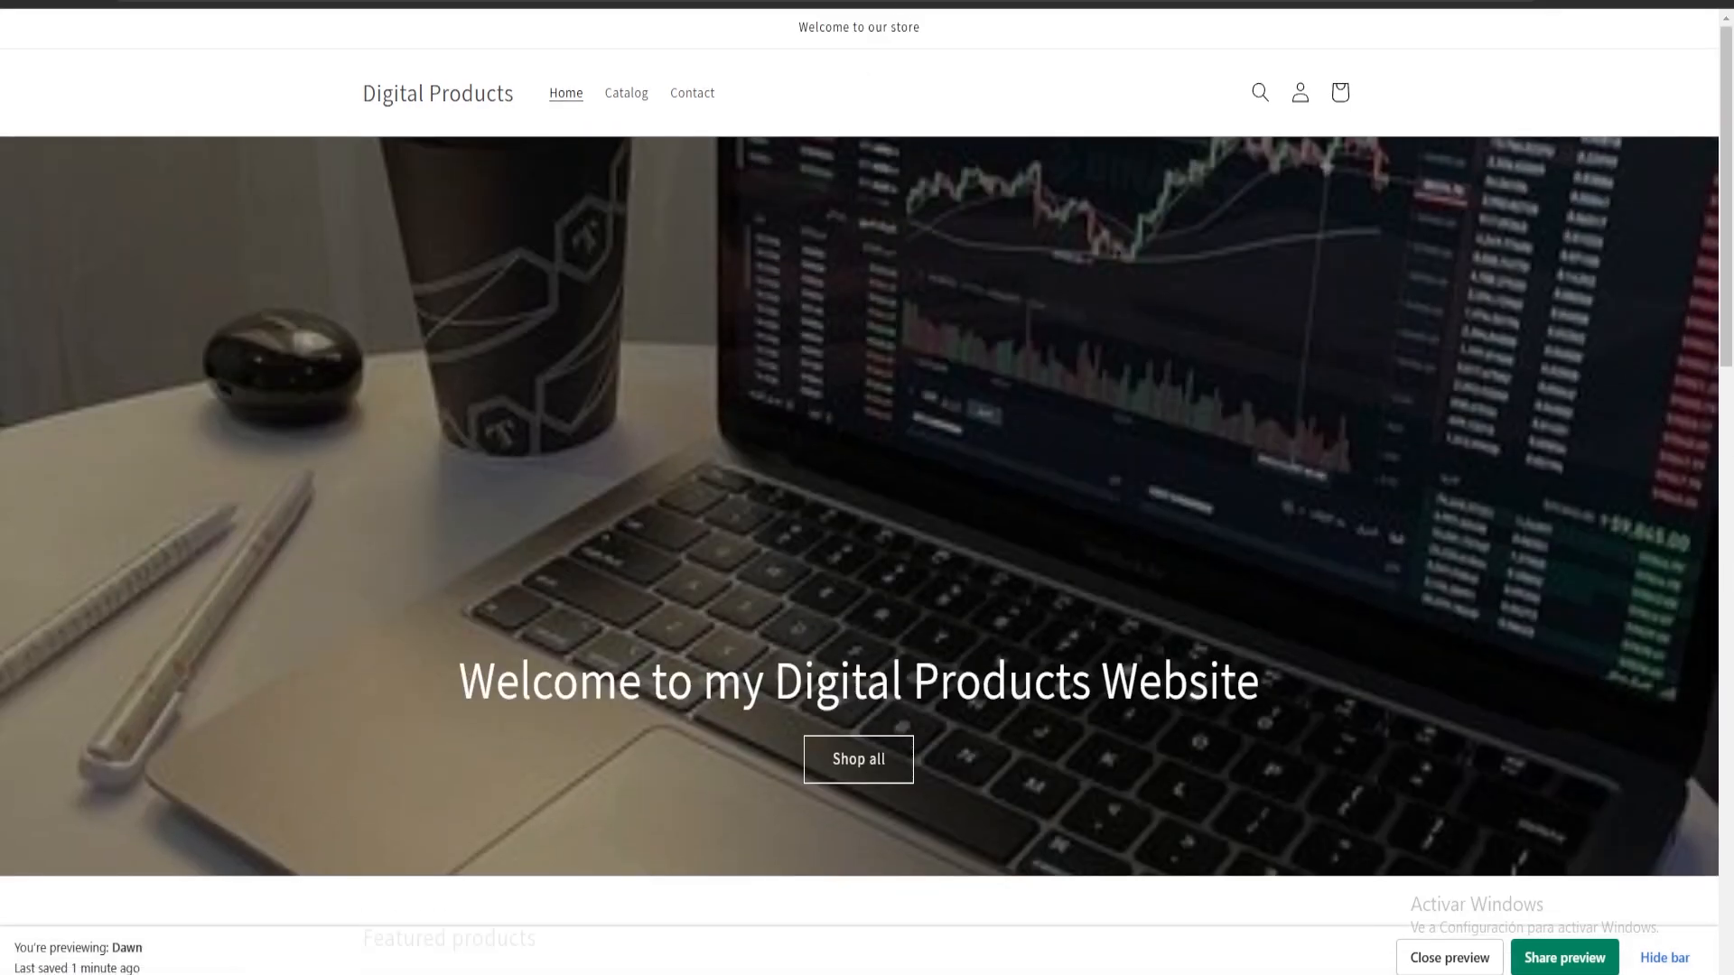
key("ctrl+shift+Tab")
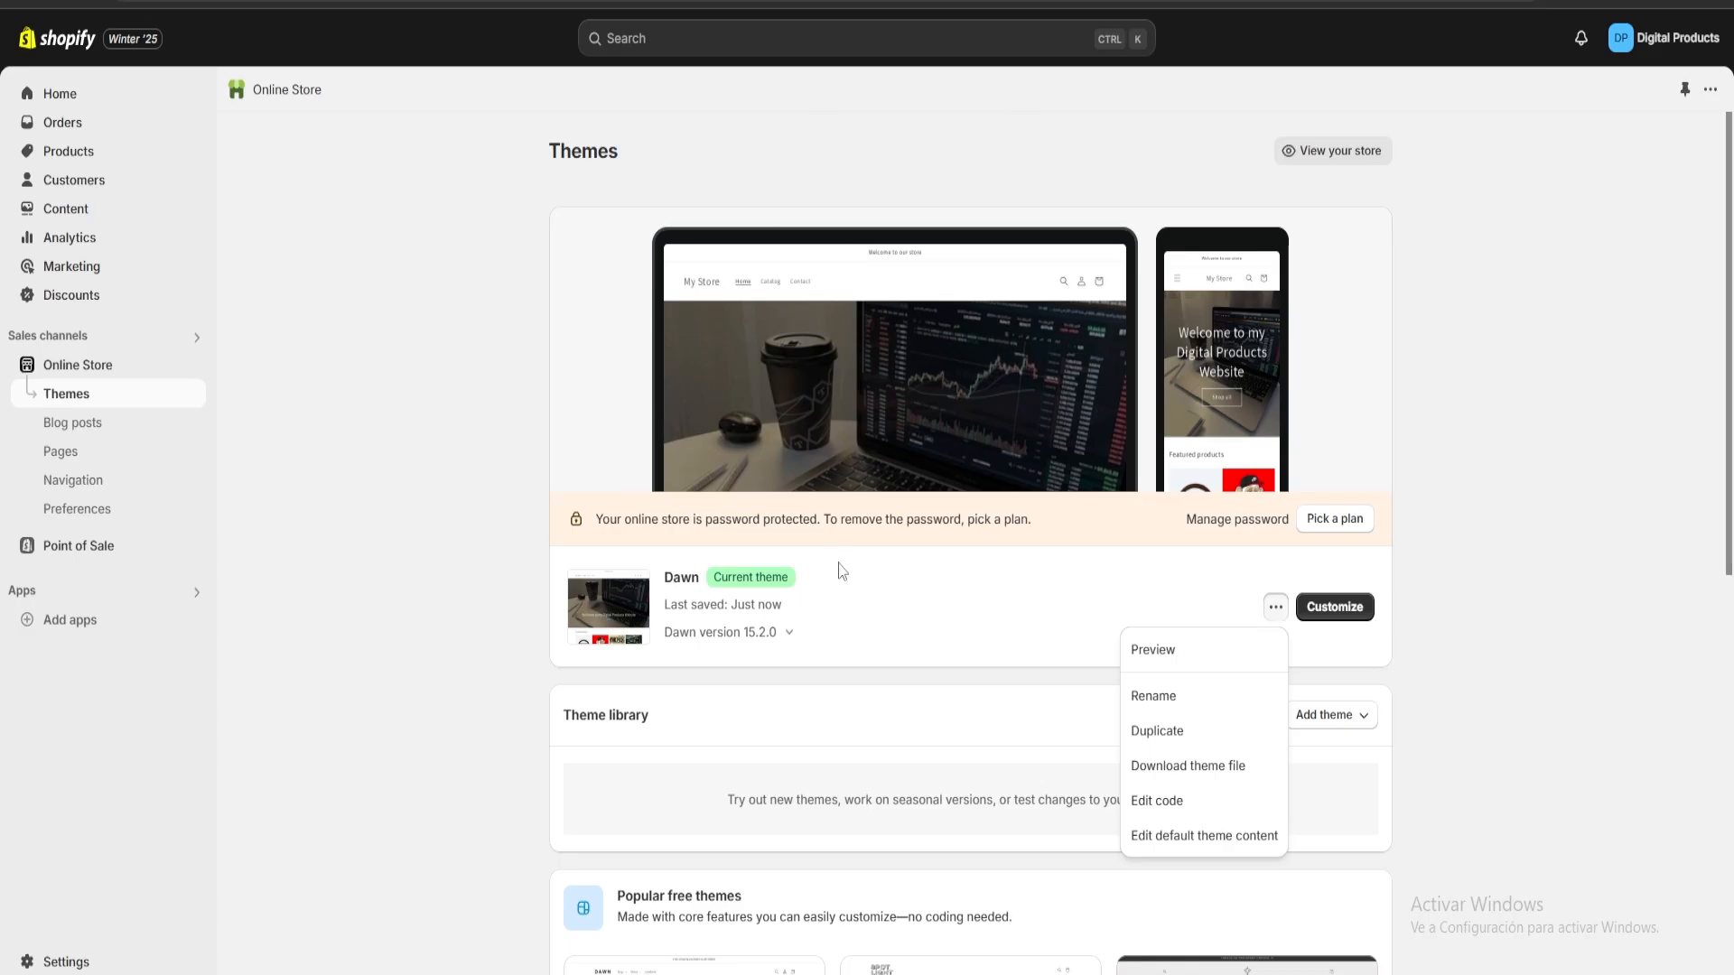
left_click(460, 475)
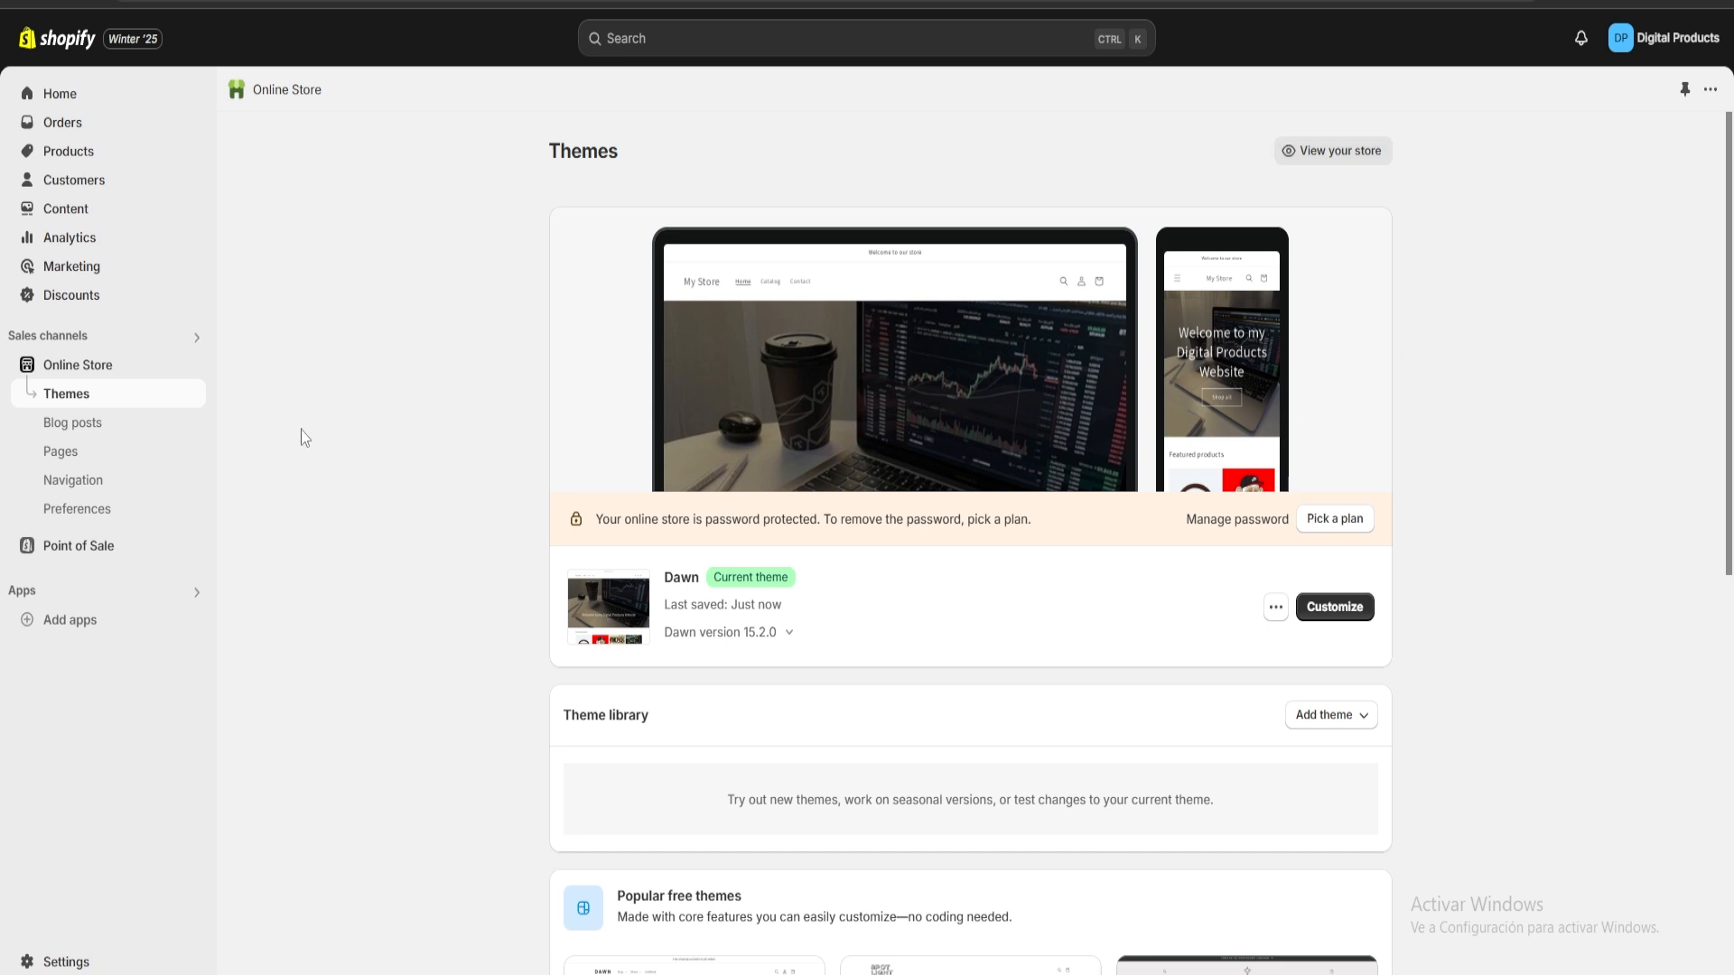
Examine the store's analytics dashboard, from total sales and sessions down to customers over time and sell-through rate.
left_click(88, 246)
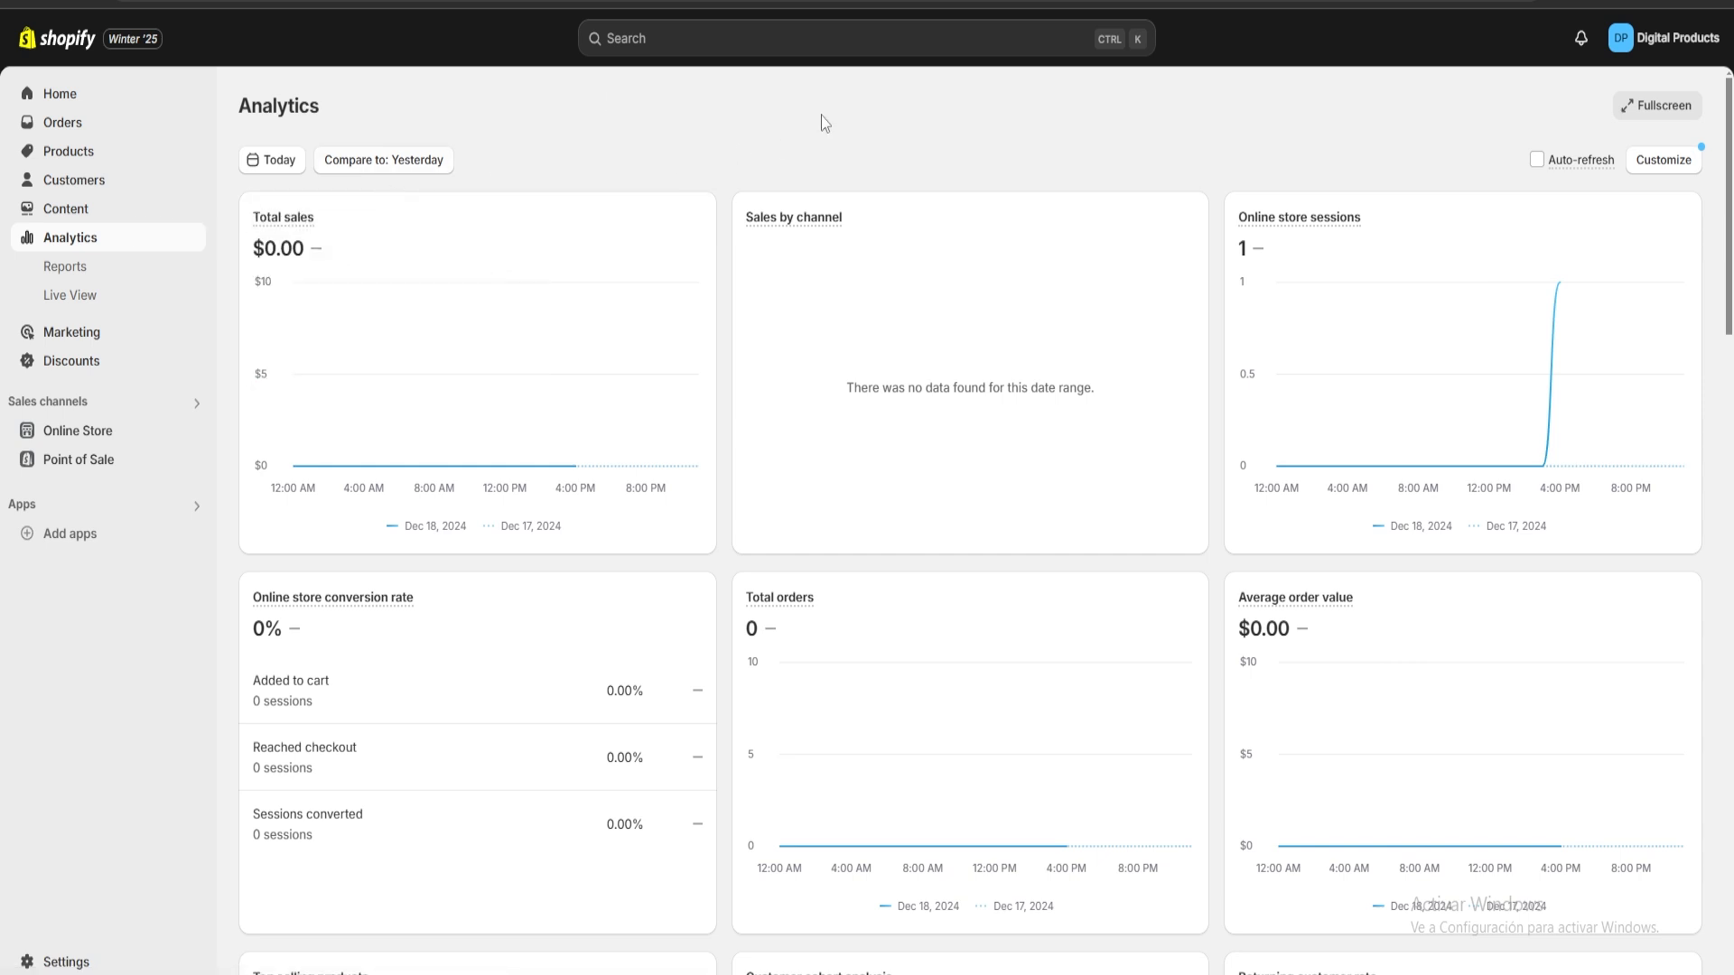
scroll(825, 113, "down", 2)
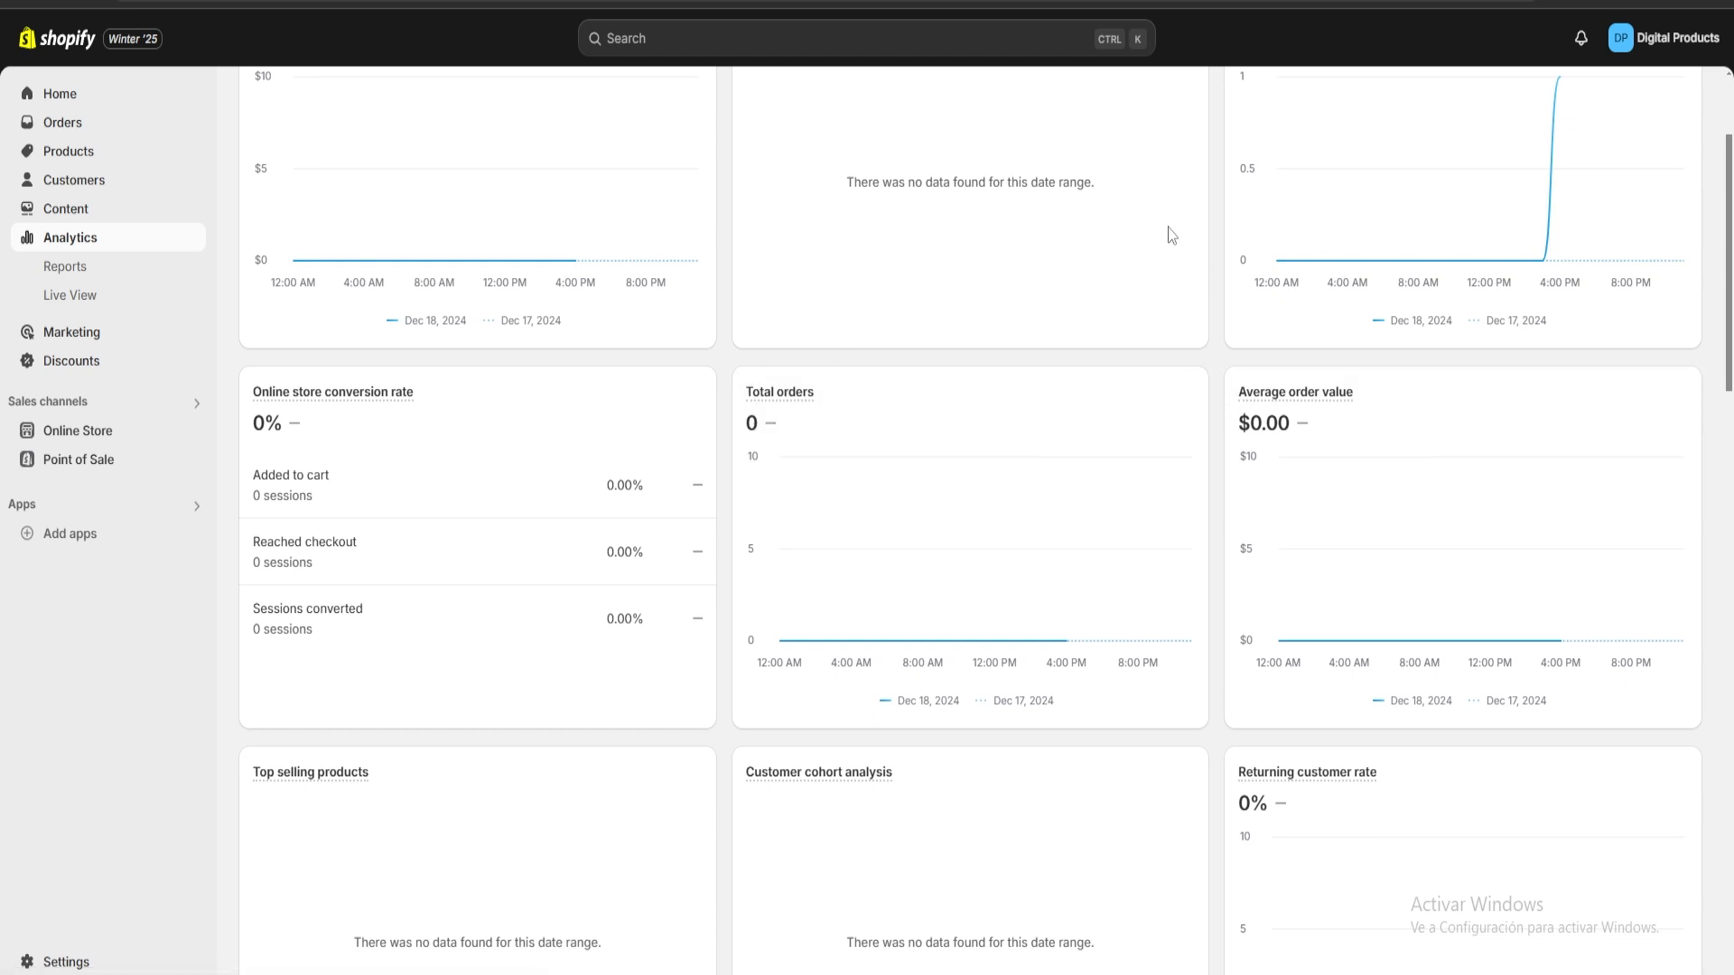
scroll(906, 514, "down", 12)
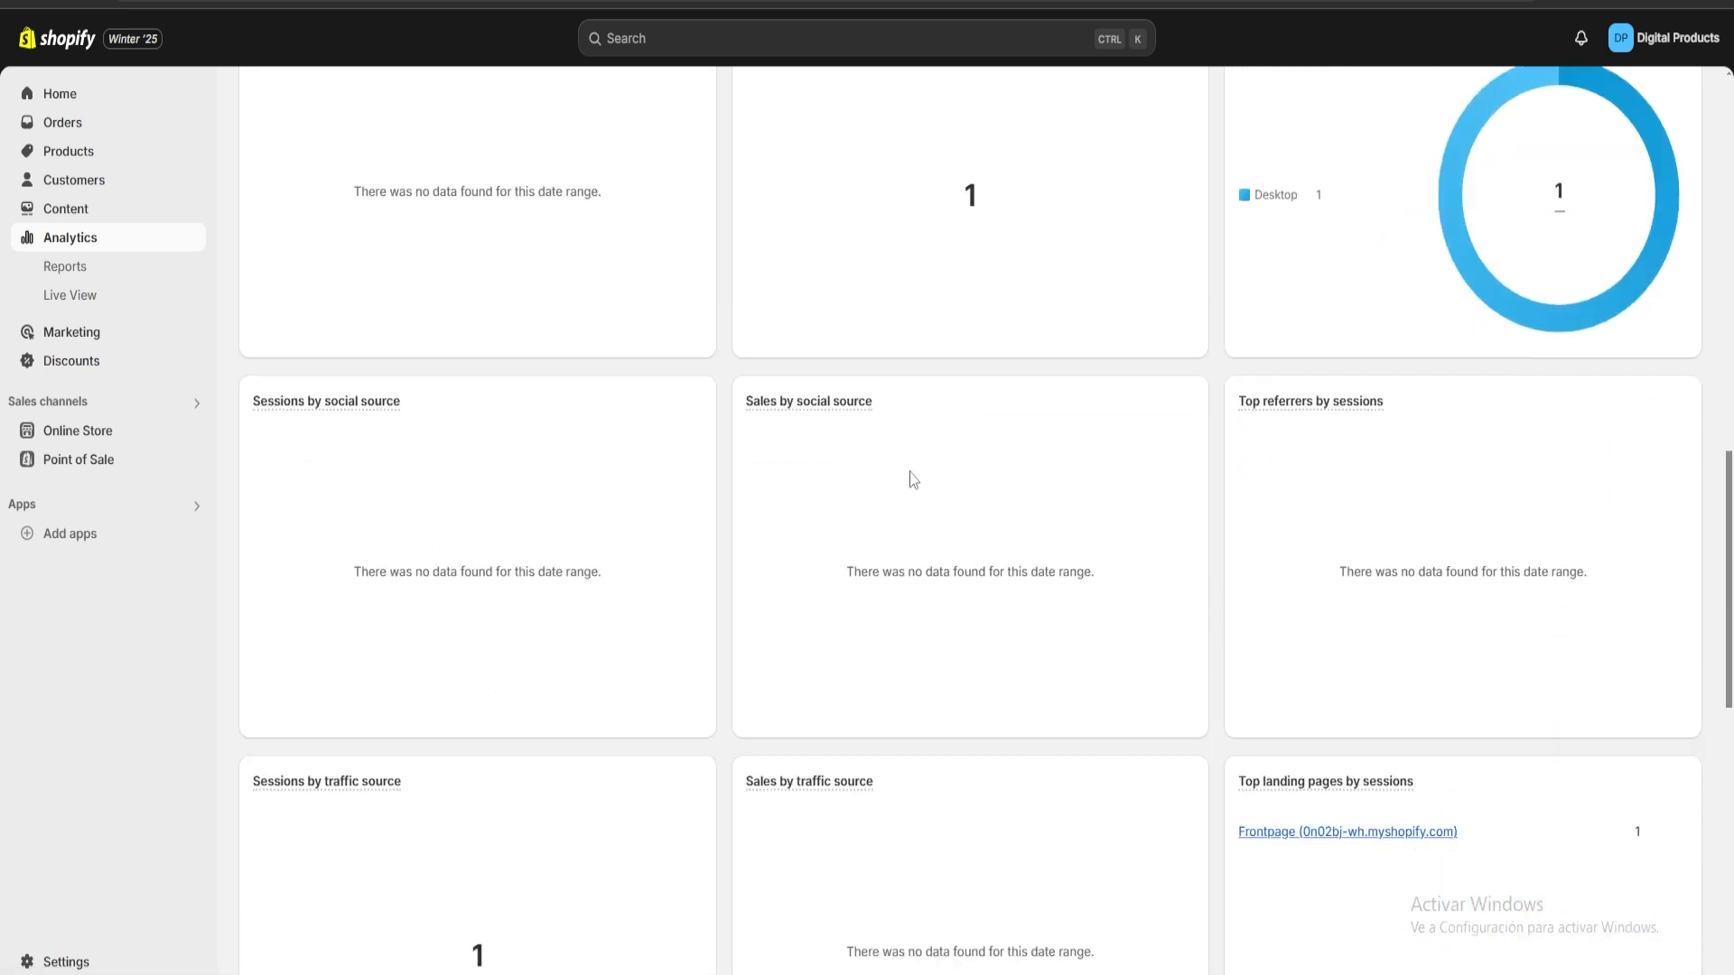
scroll(914, 480, "down", 8)
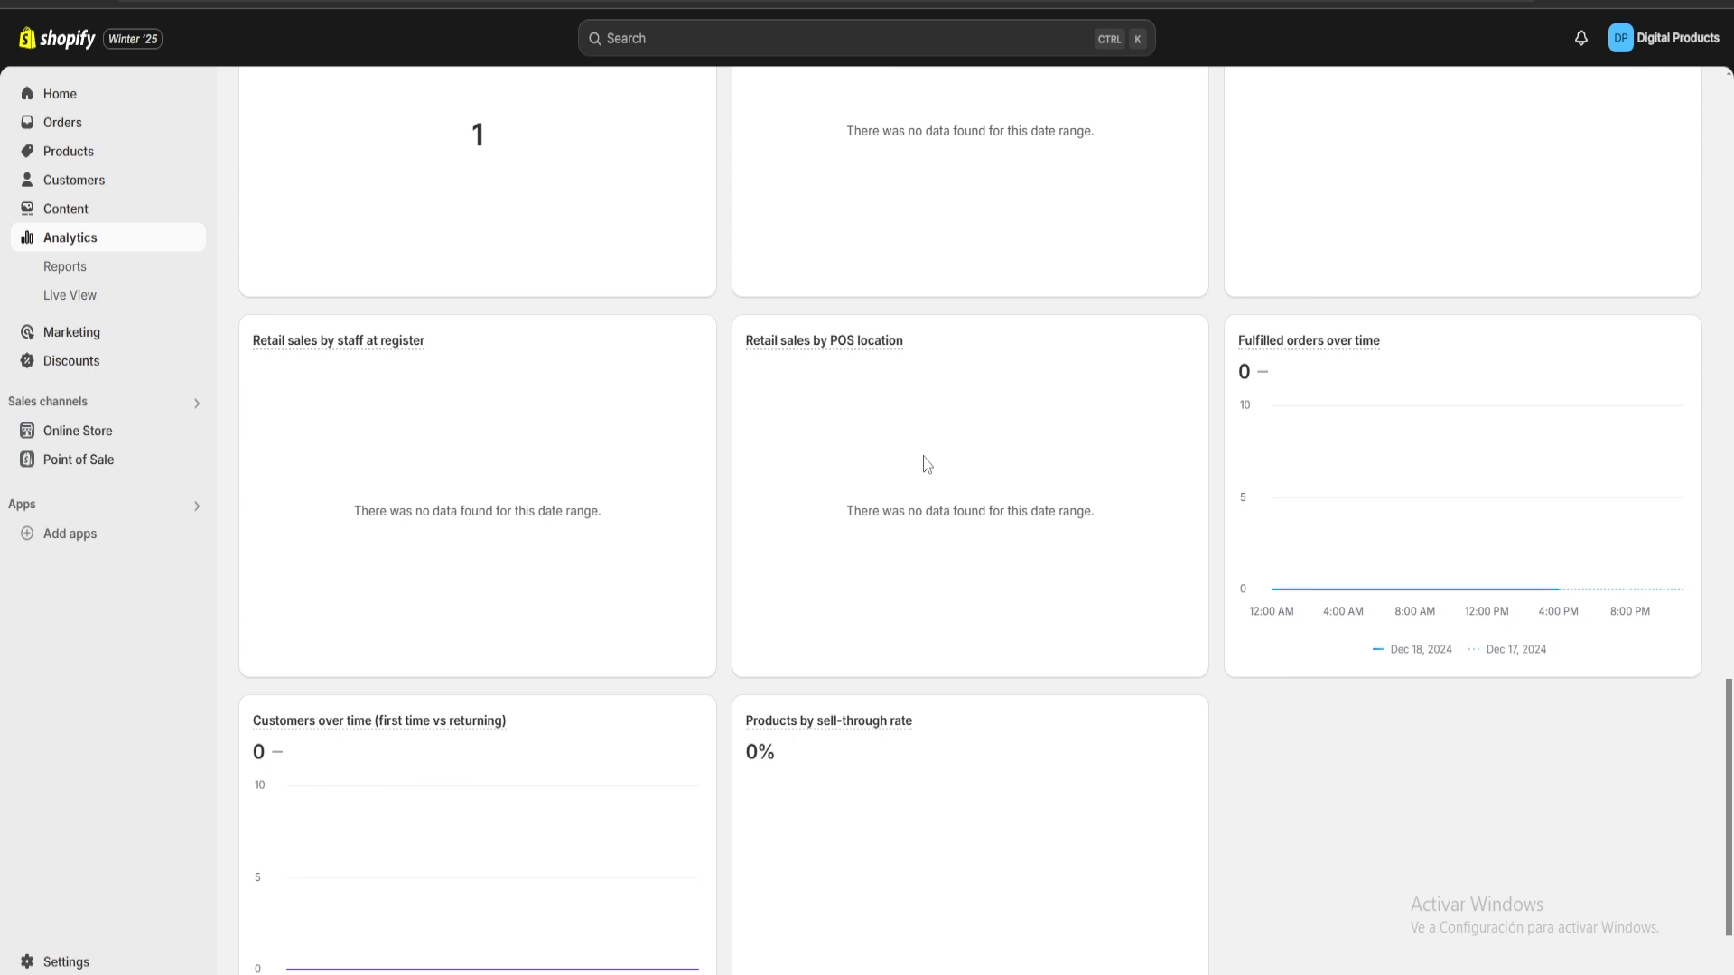
scroll(892, 350, "up", 20)
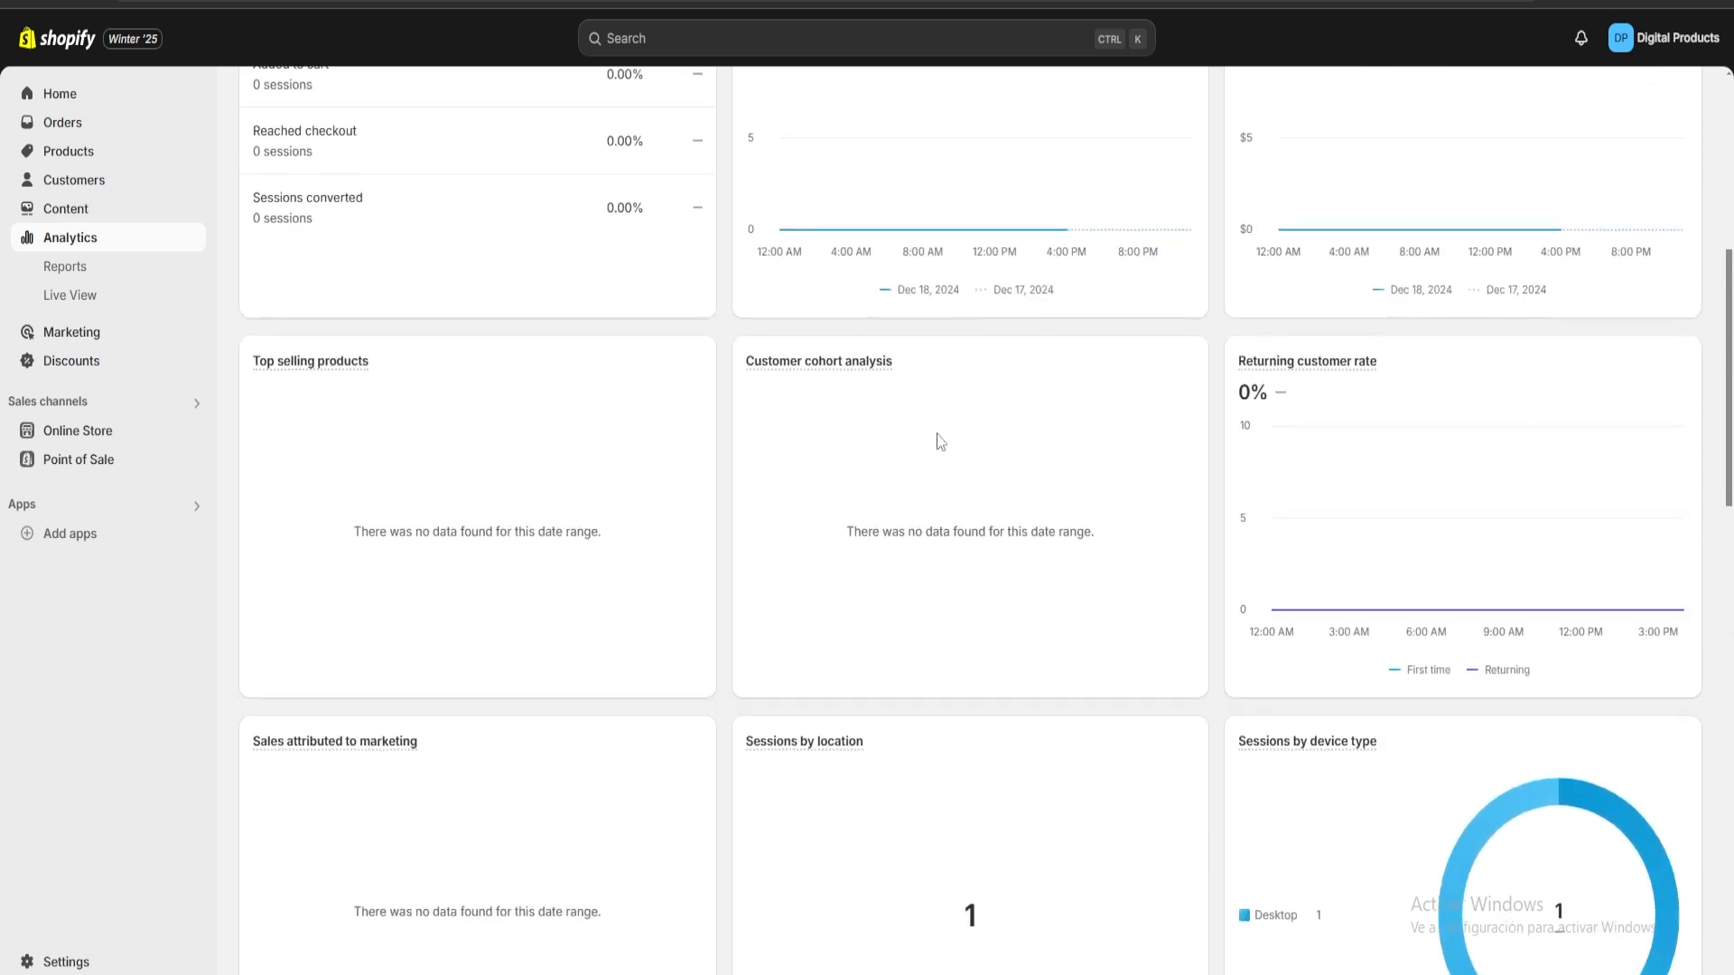
scroll(930, 456, "up", 1)
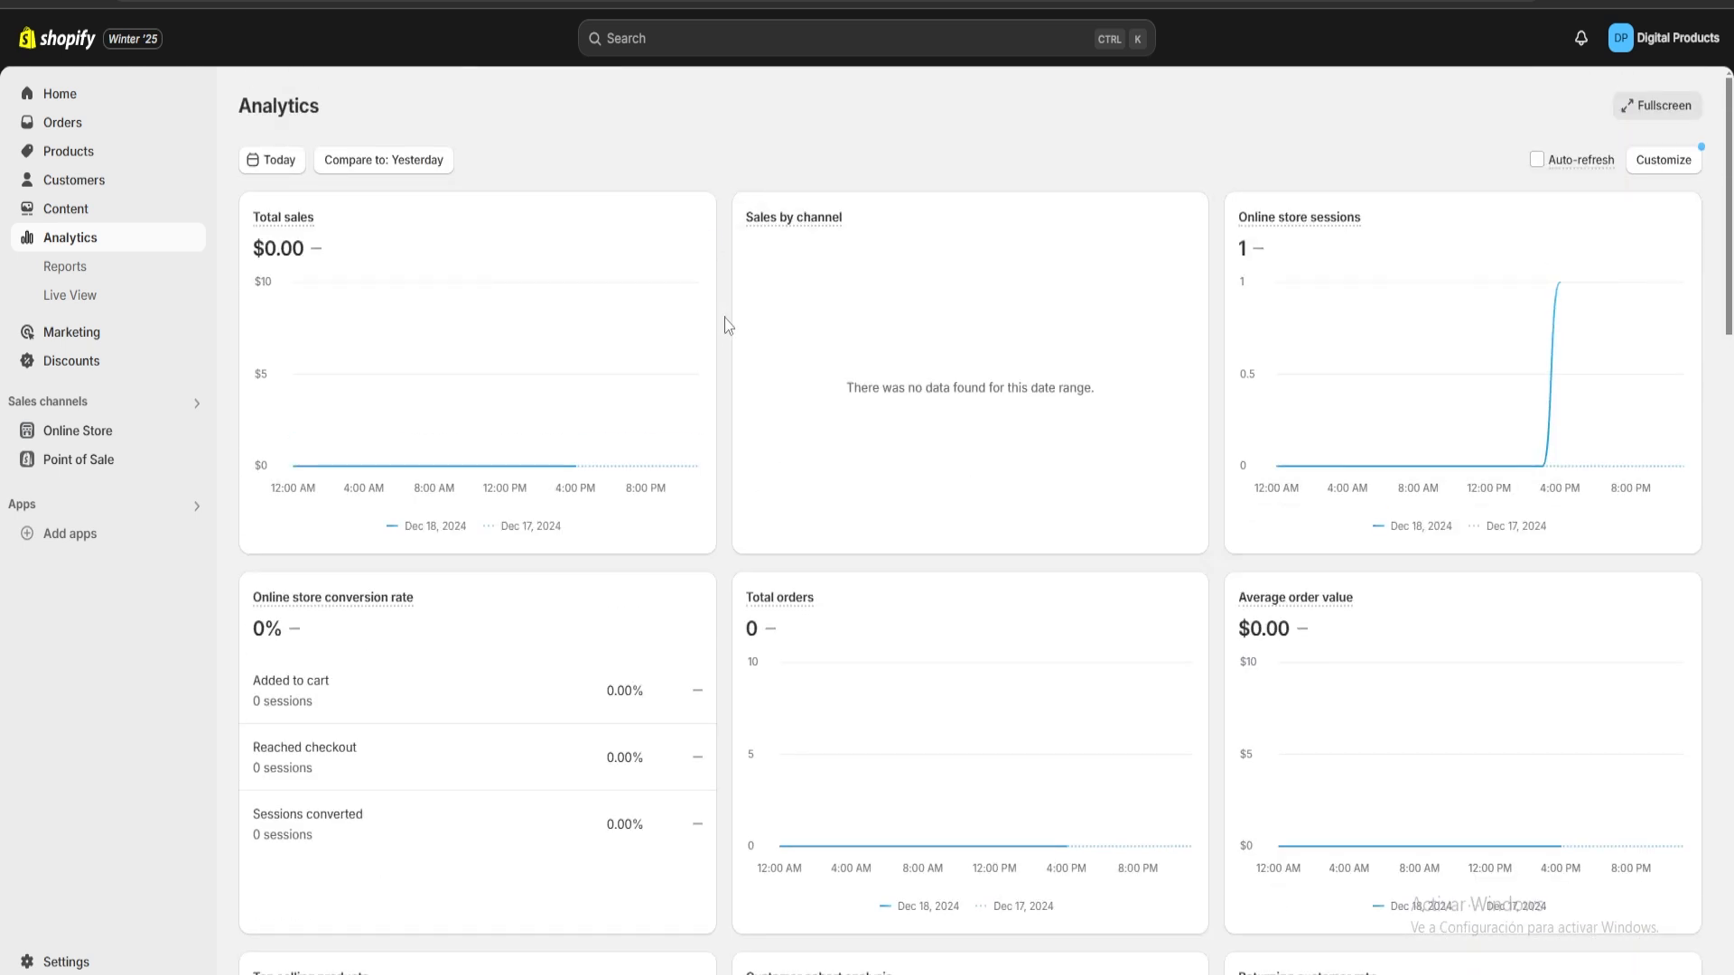
scroll(724, 322, "down", 15)
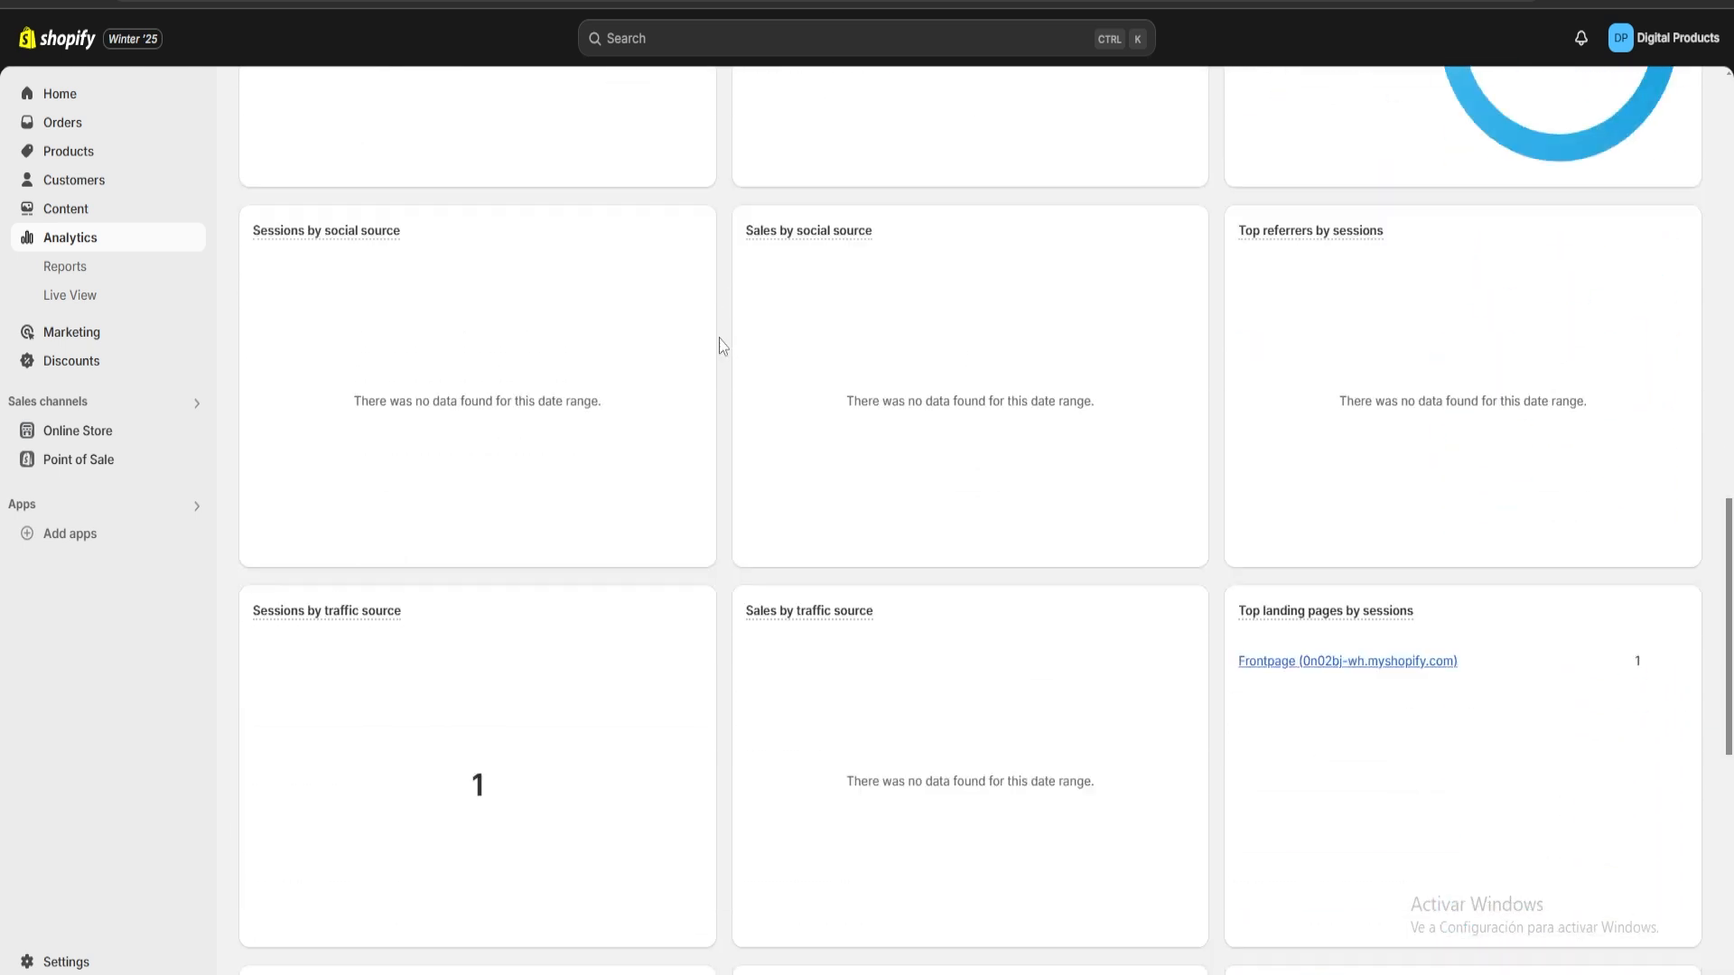
scroll(722, 345, "down", 8)
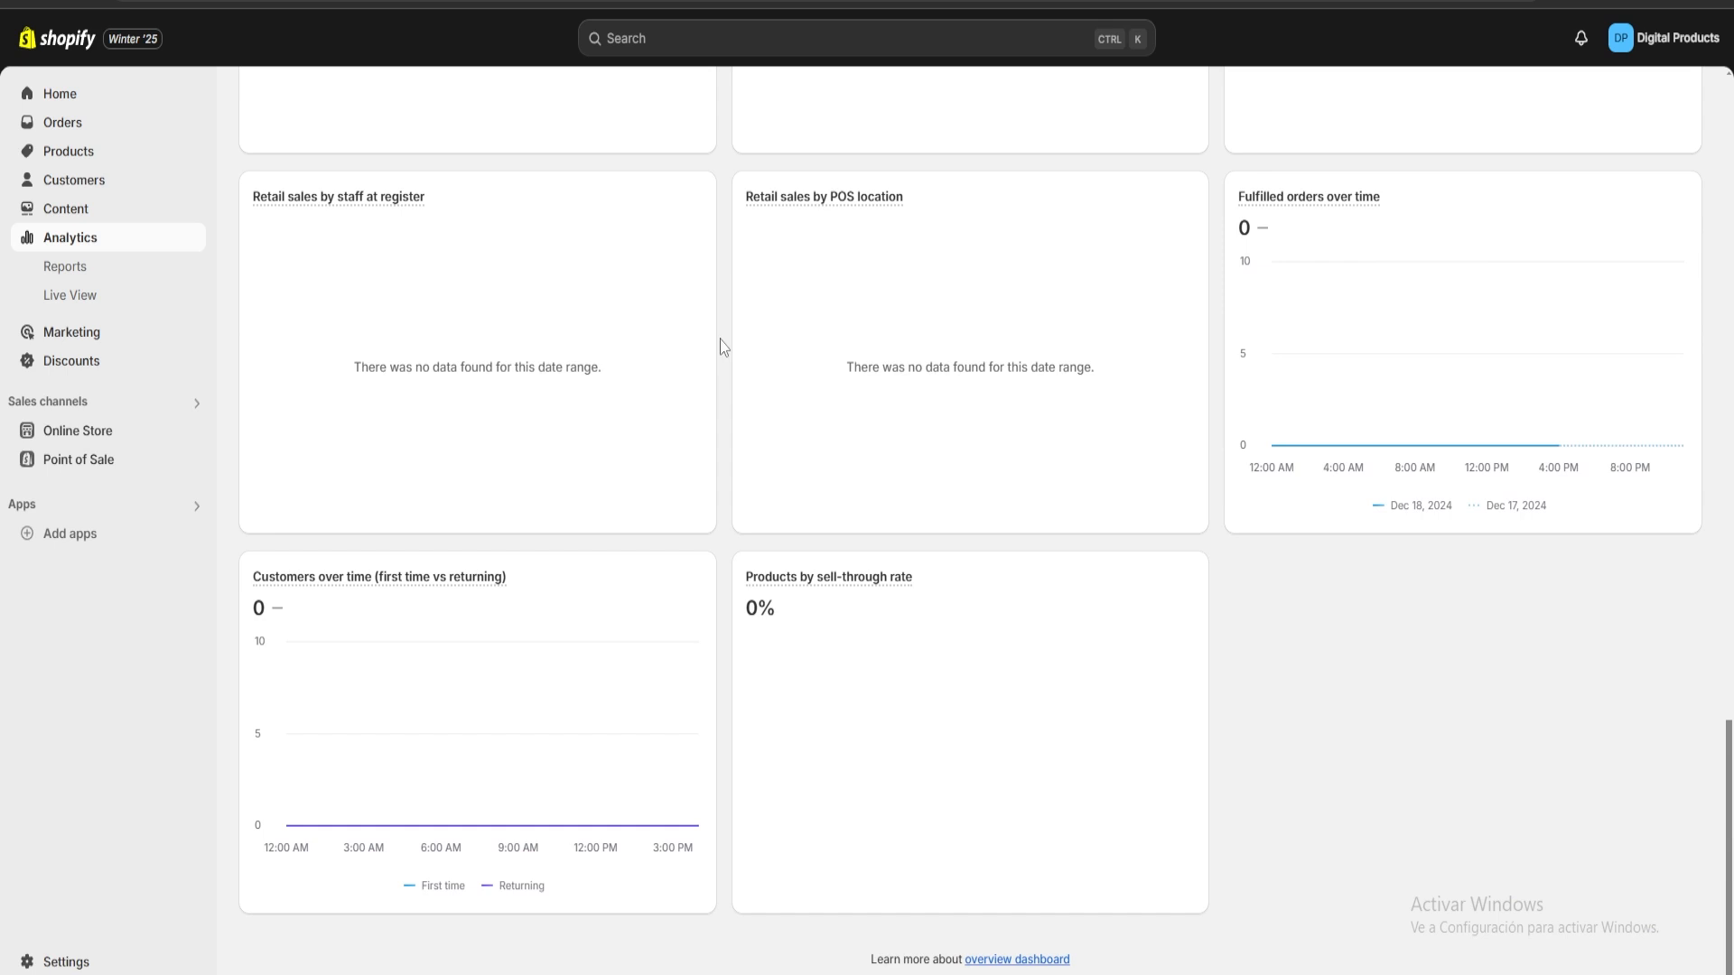
scroll(723, 346, "up", 18)
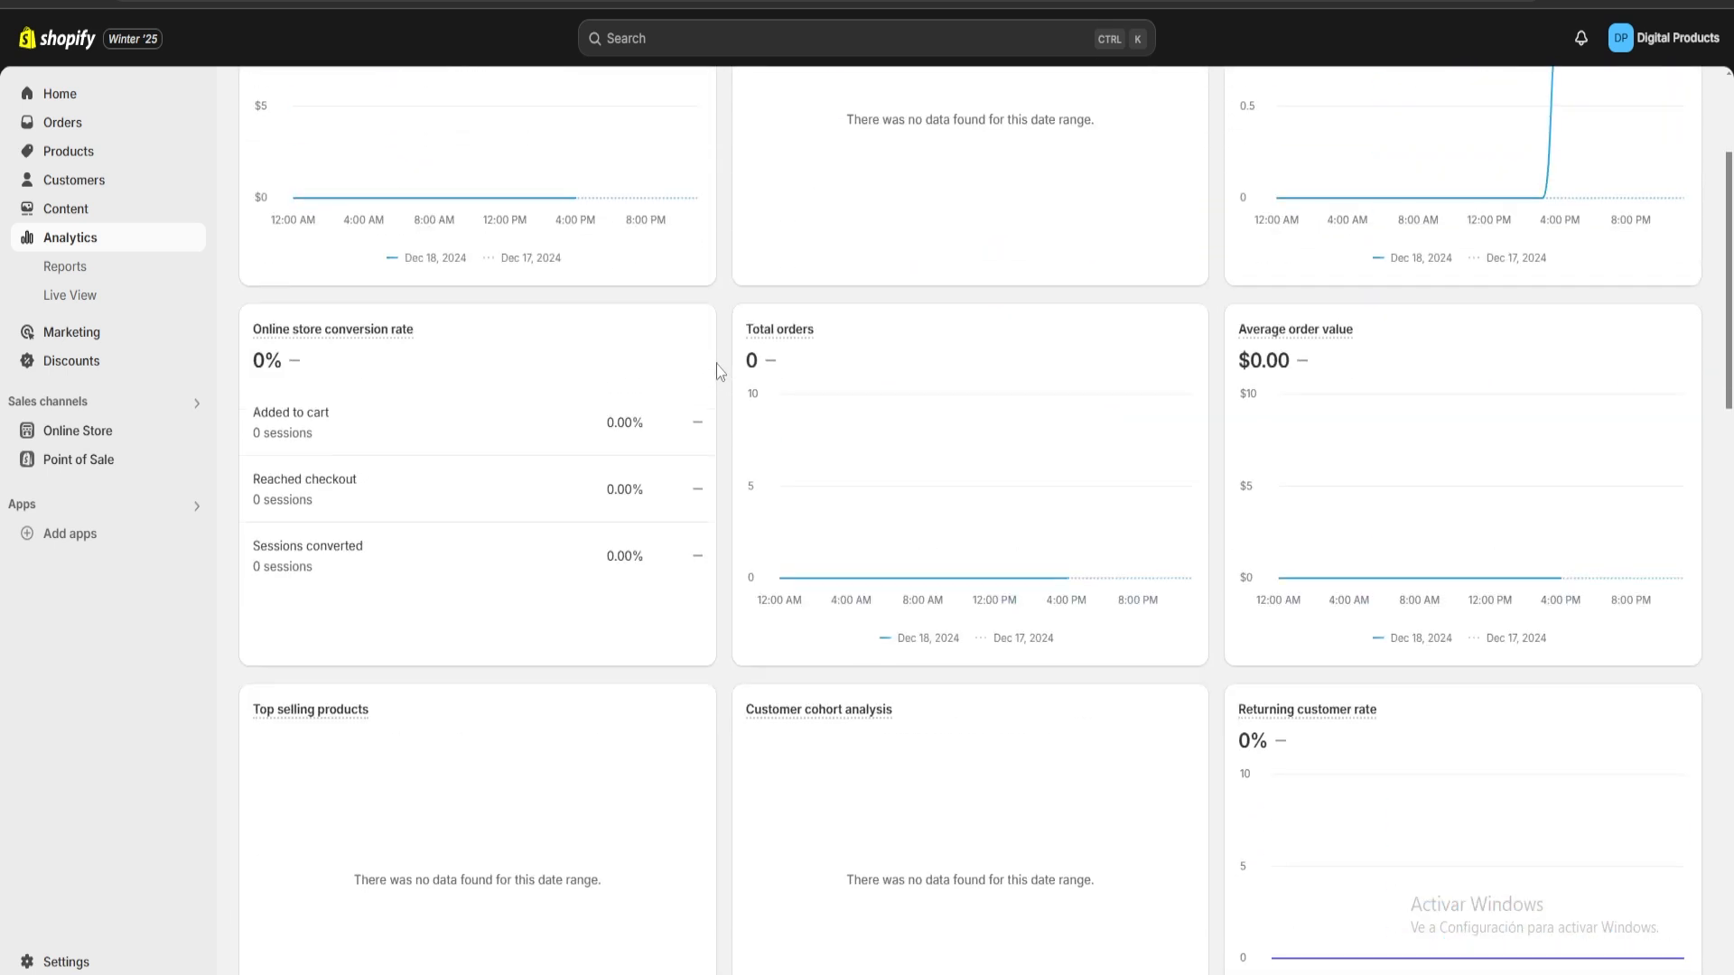
scroll(717, 365, "up", 3)
Start a new amount-off-products discount and look over its settings form down to the active dates.
left_click(72, 361)
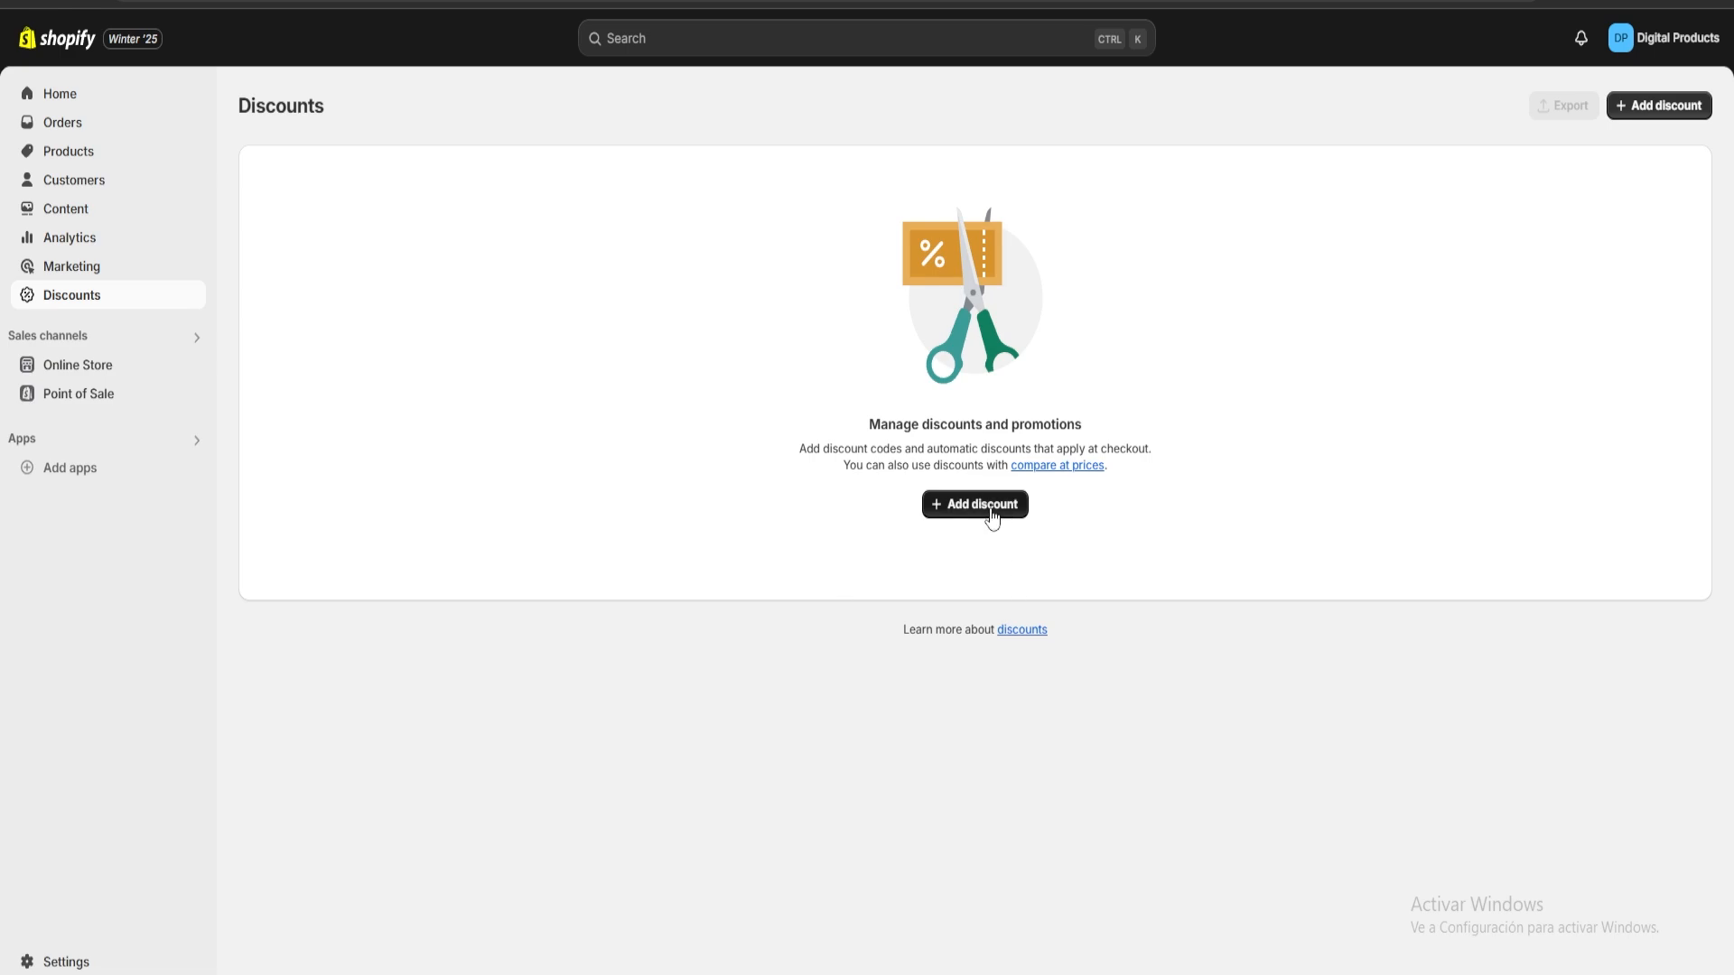
left_click(992, 514)
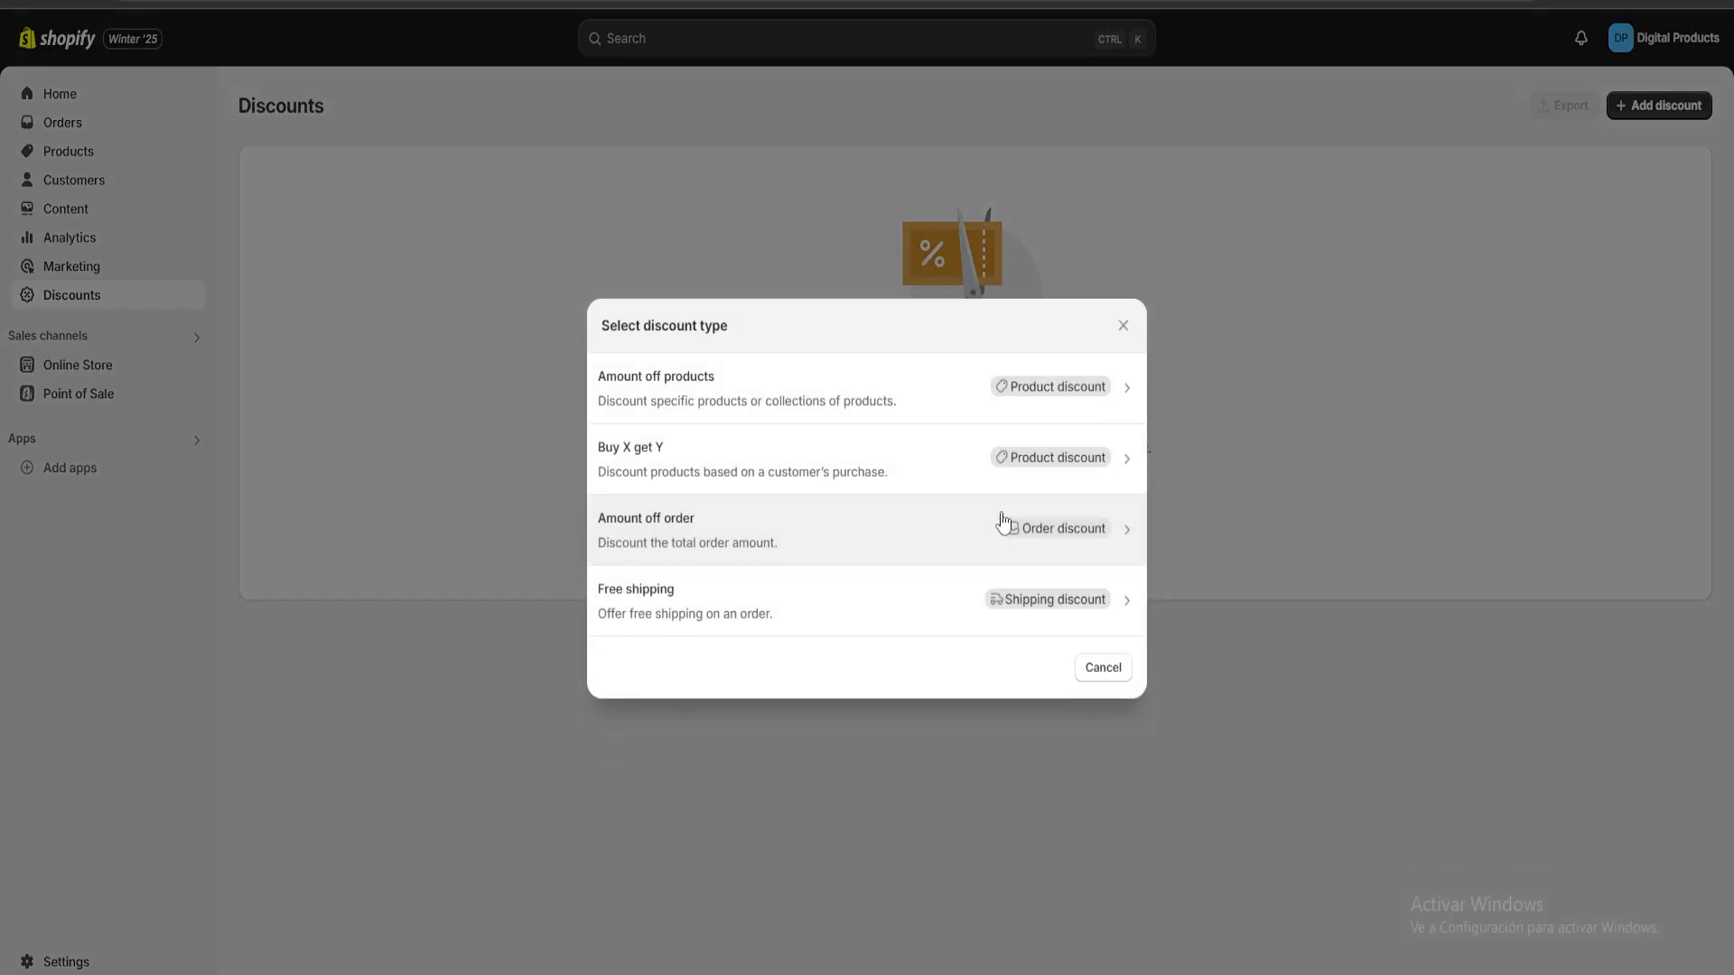
left_click(746, 365)
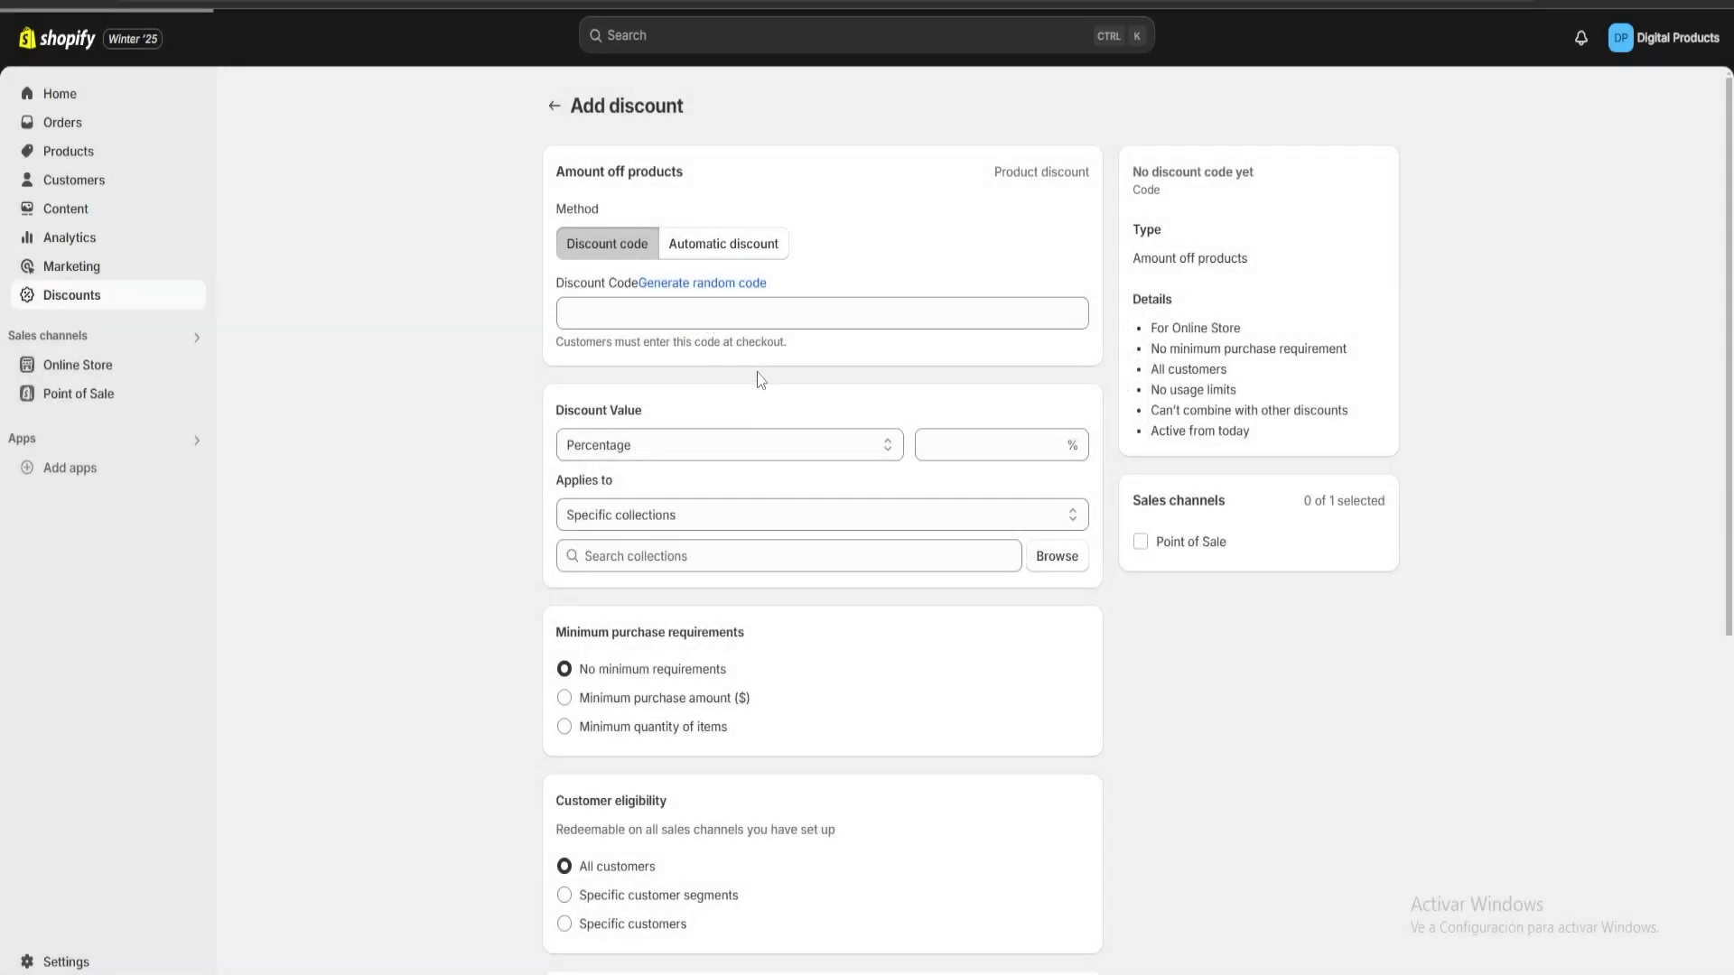
scroll(1219, 531, "down", 5)
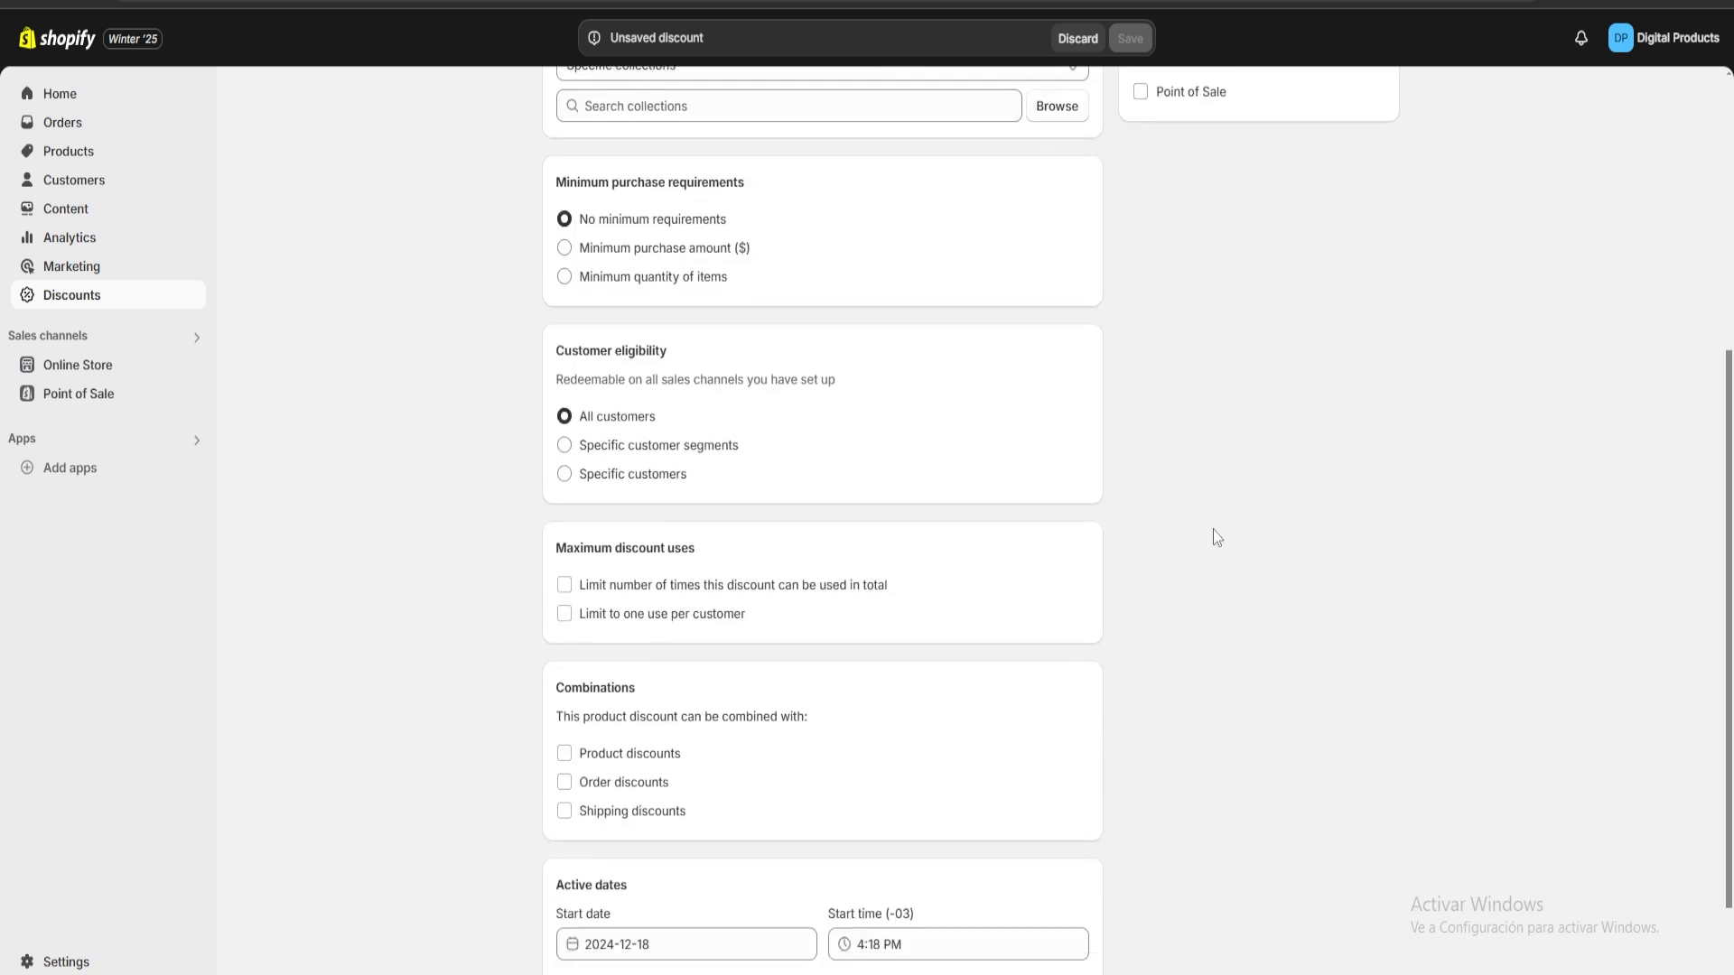
scroll(1211, 538, "up", 5)
scroll(1188, 629, "up", 1)
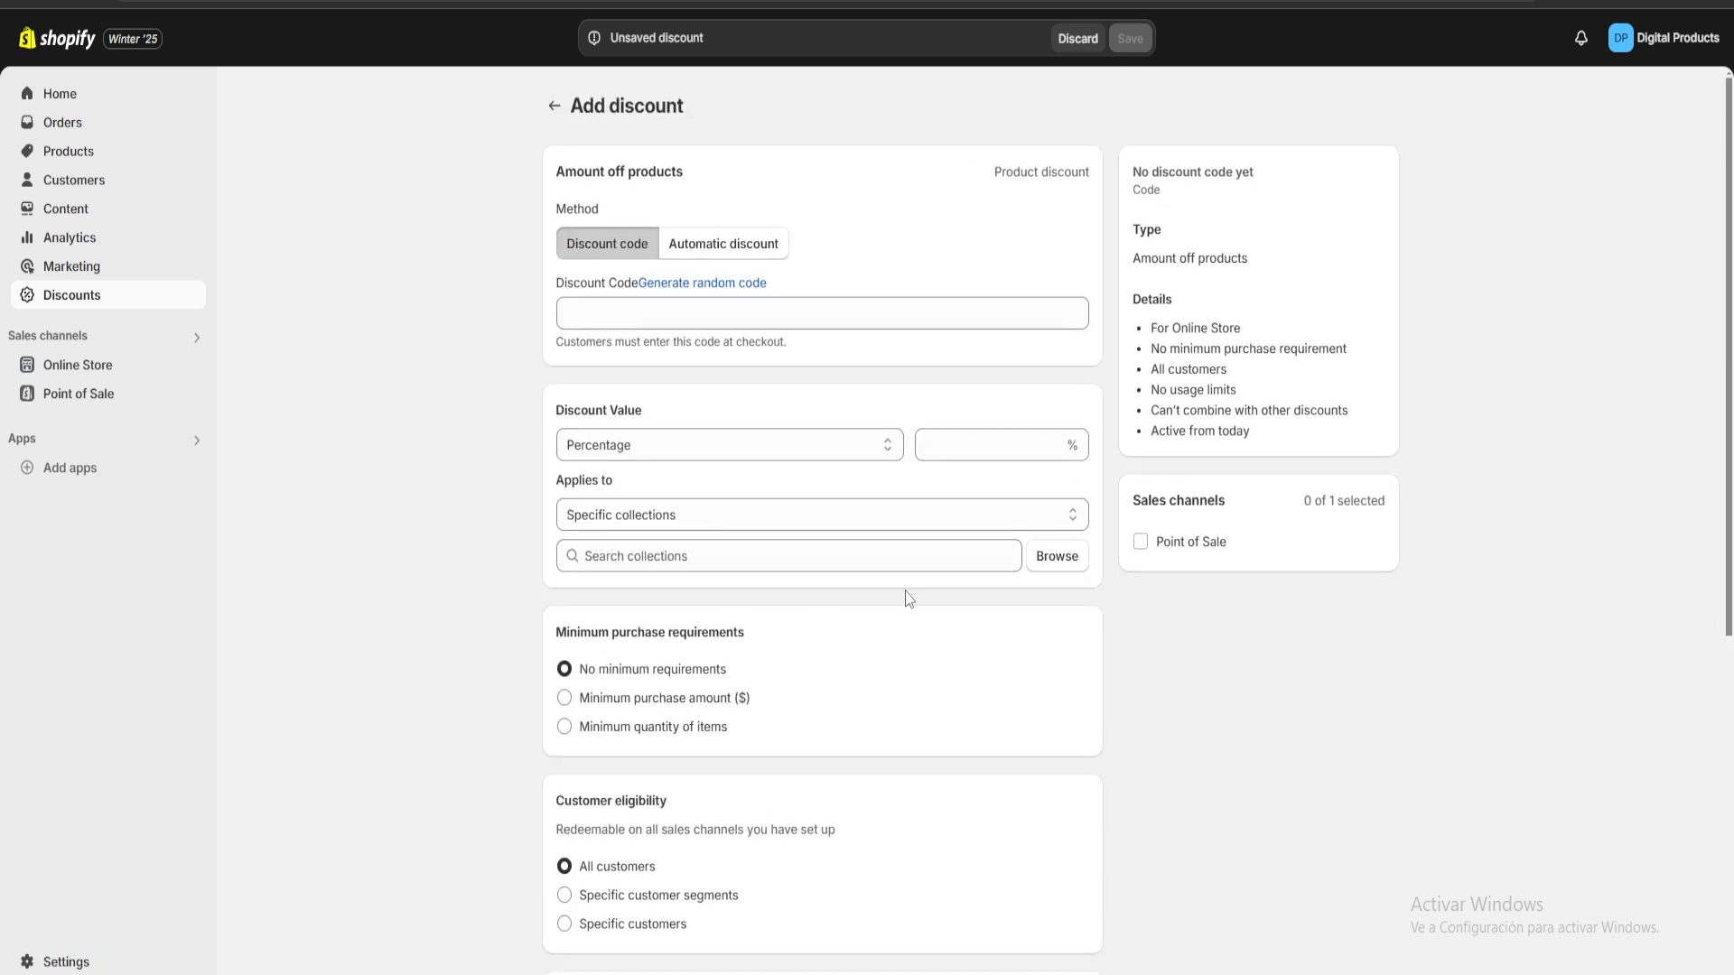
Enter digital101 as the discount code.
left_click(800, 321)
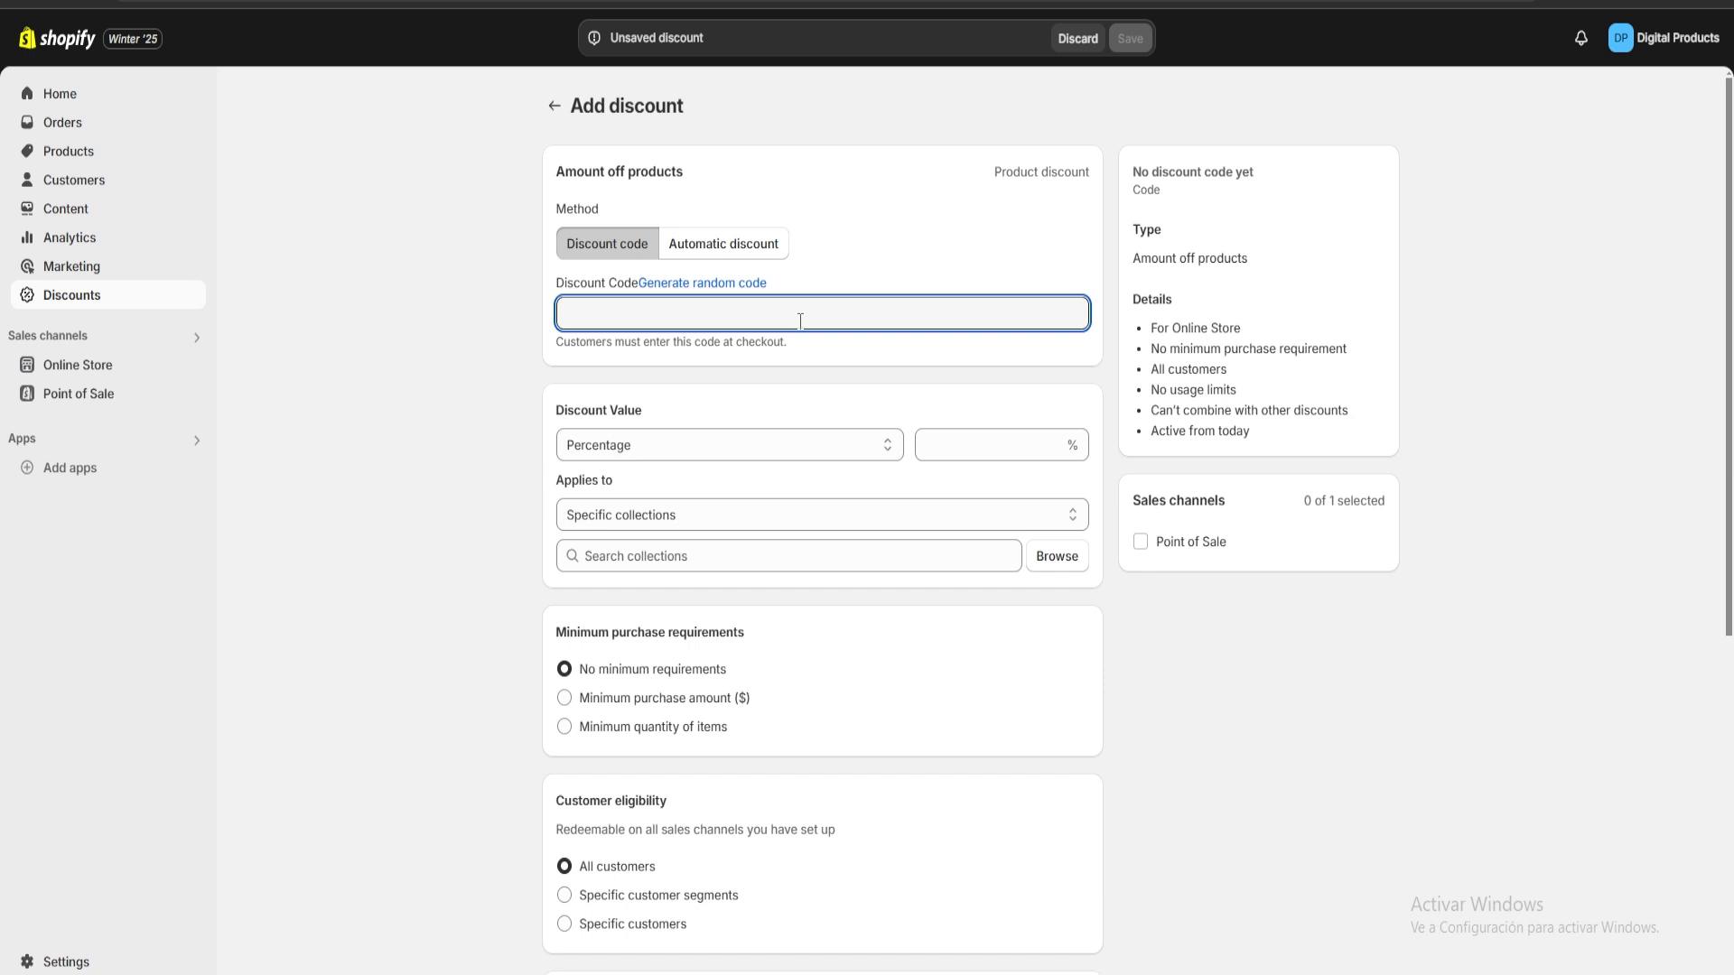
type("di")
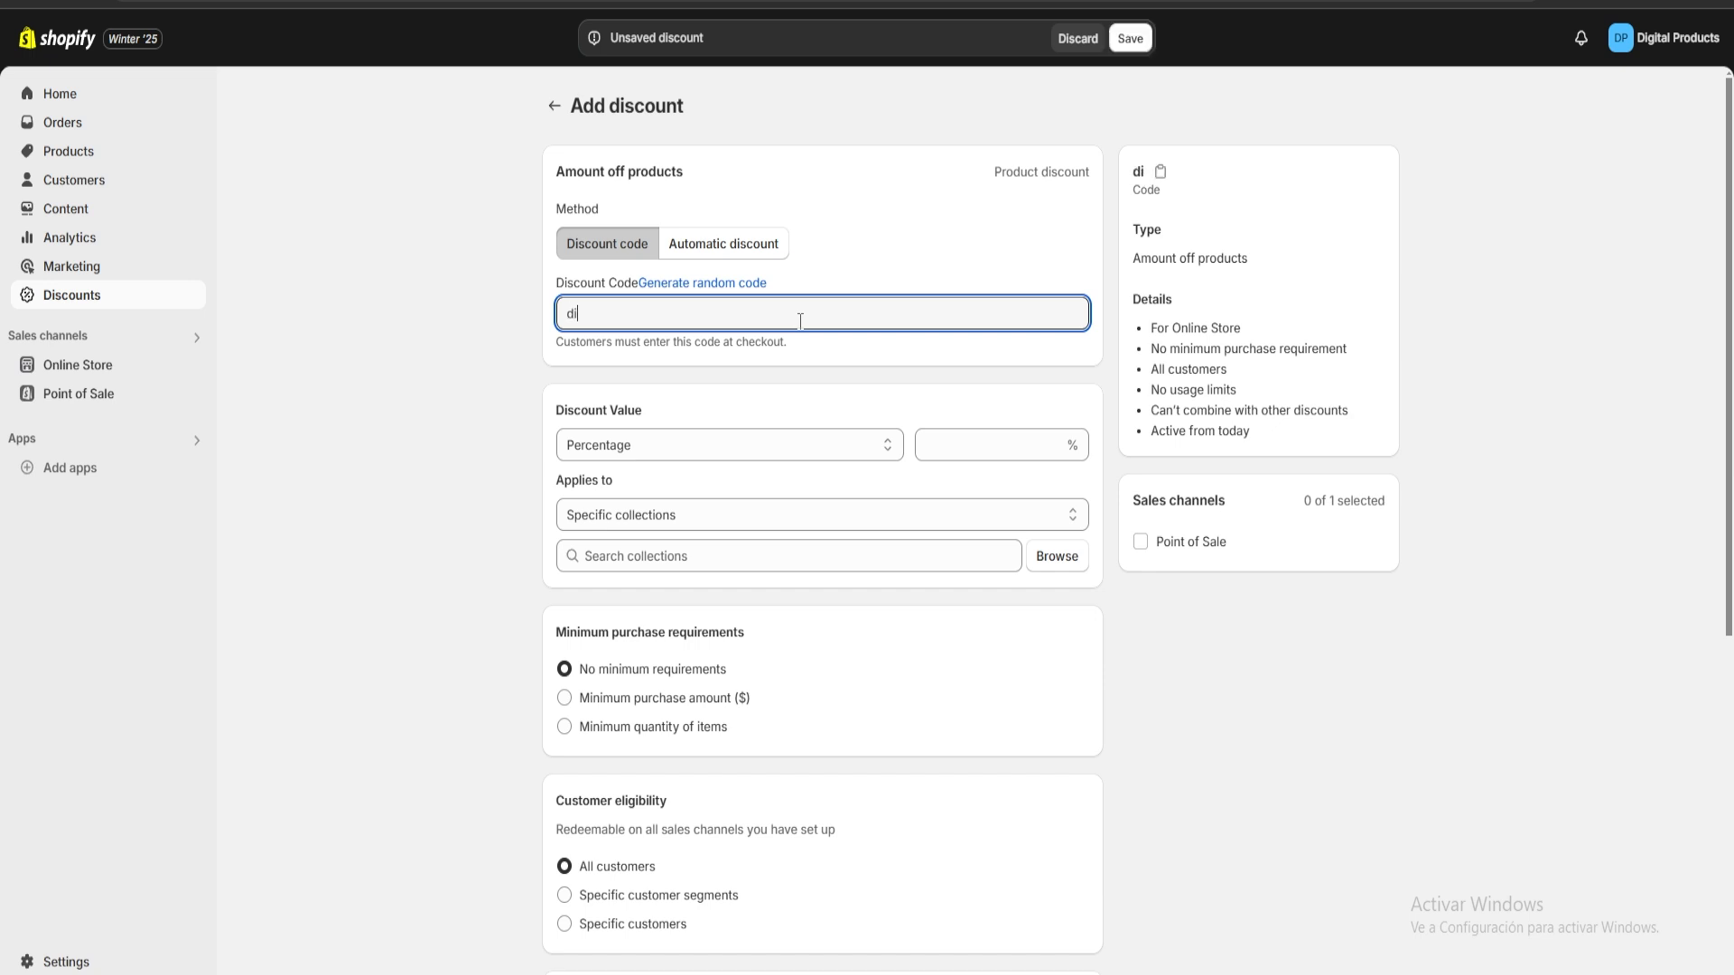
type("gital101")
left_click(935, 226)
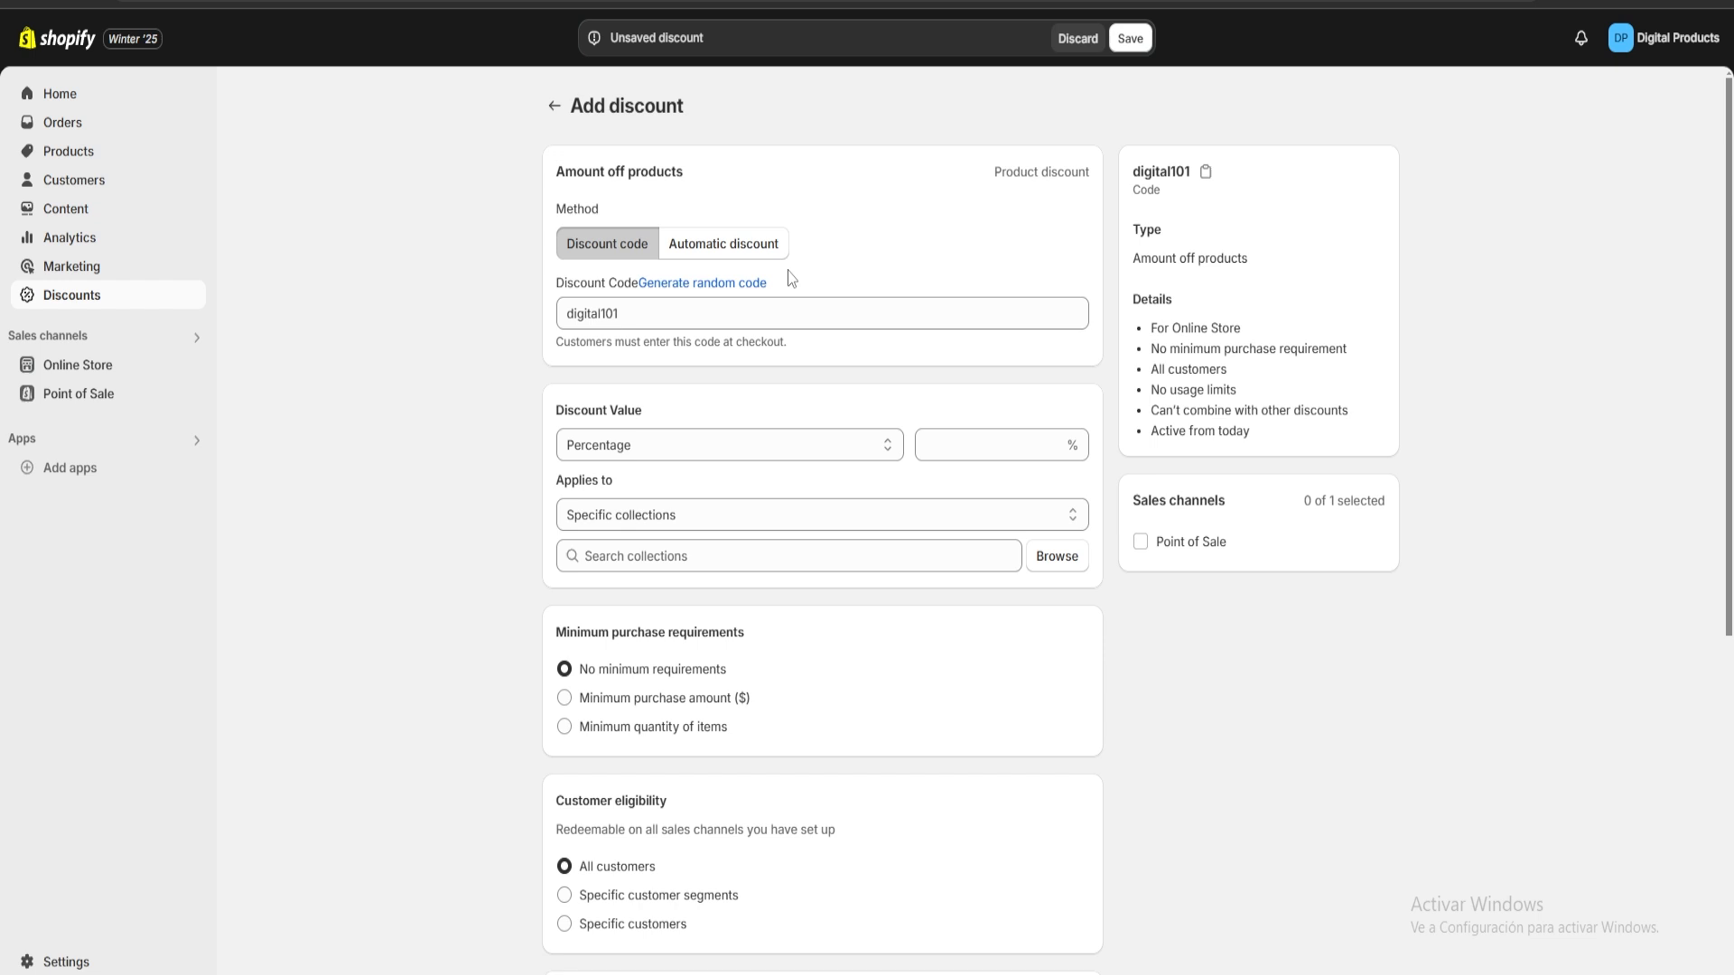
Generate a random discount code and set the discount value to a percentage of 10%.
left_click(688, 285)
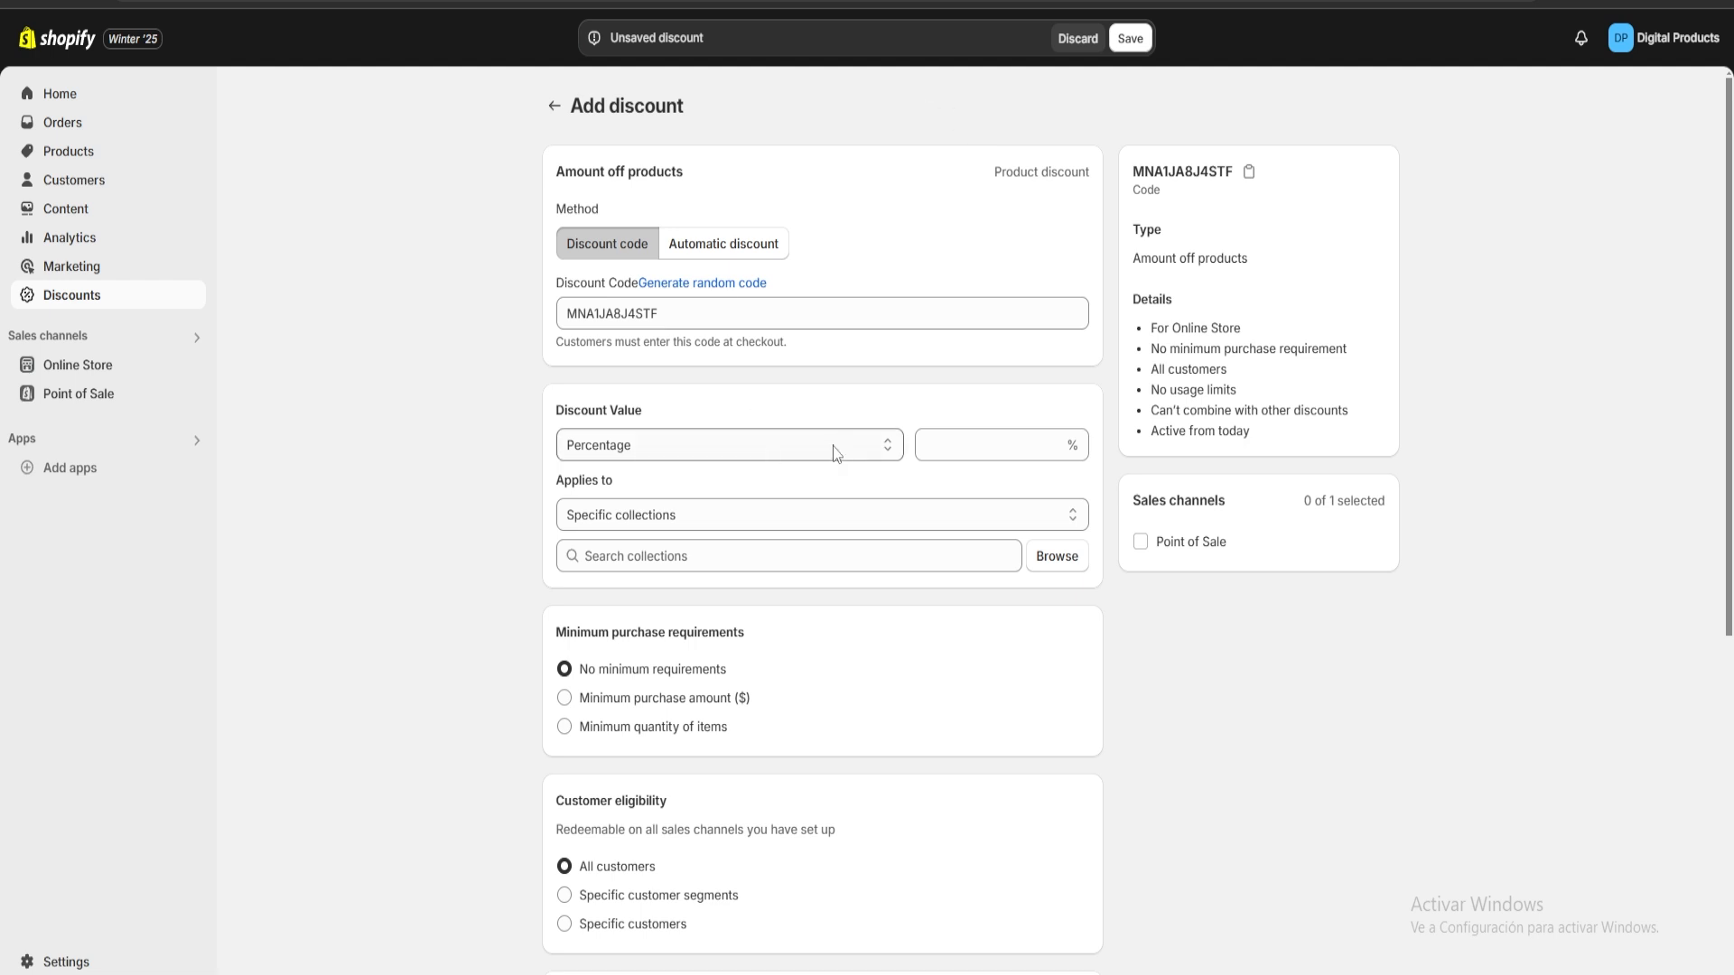
left_click(793, 450)
left_click(658, 476)
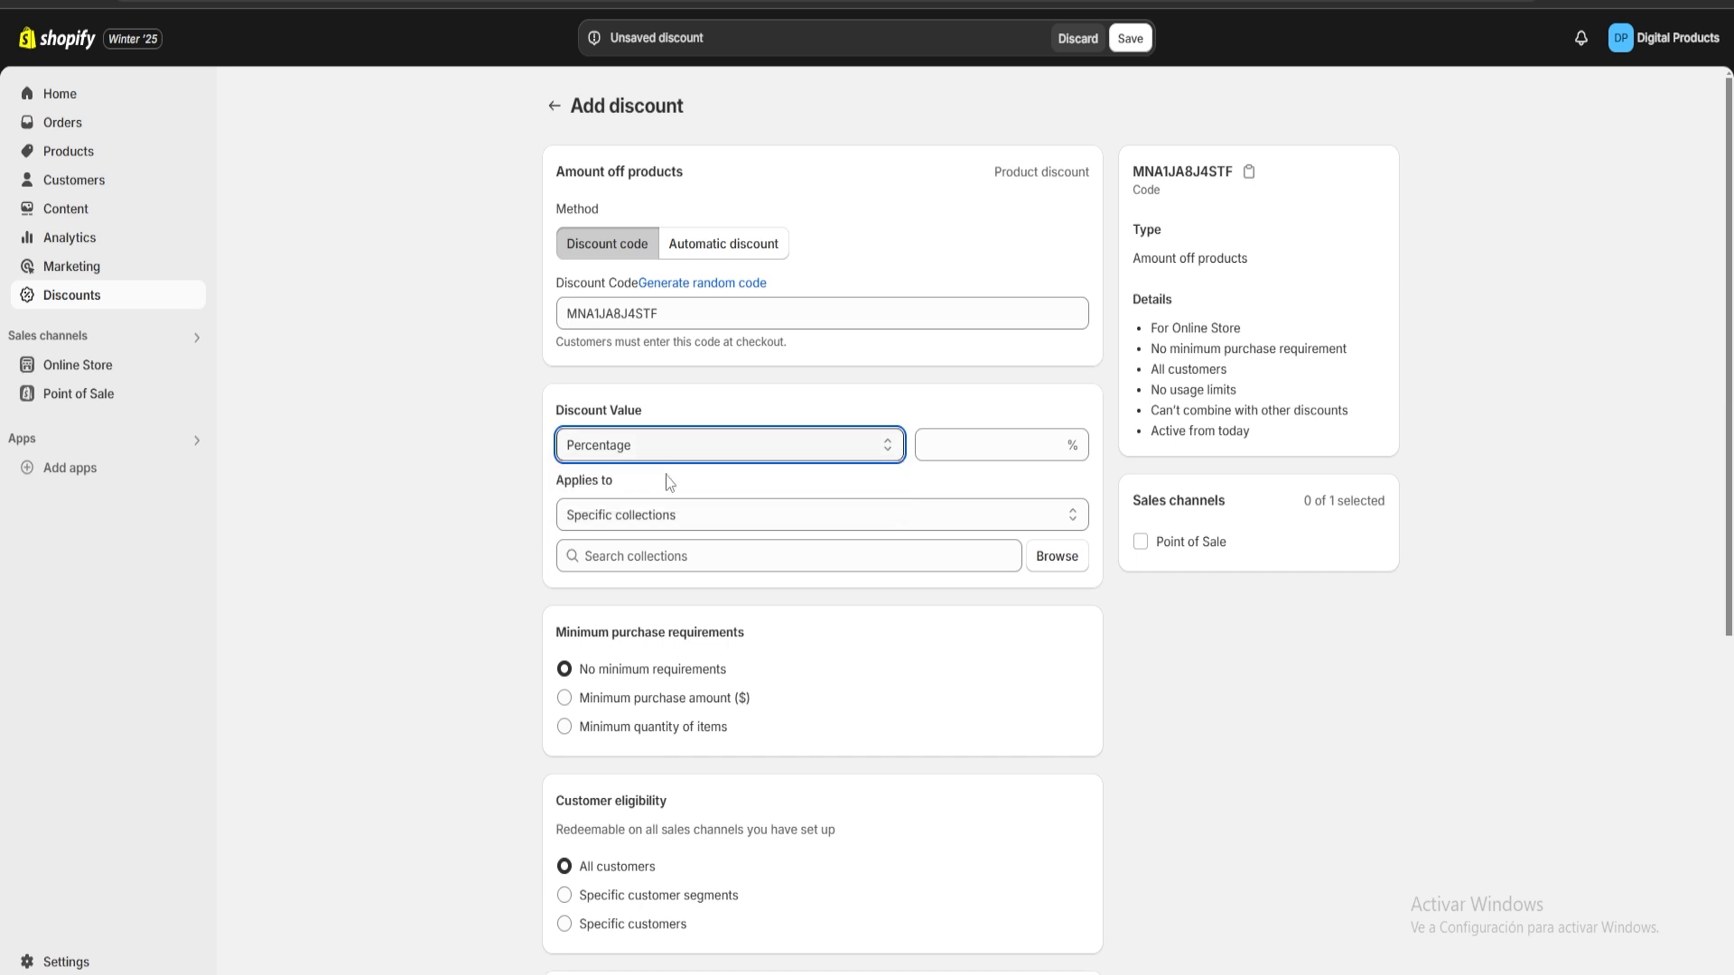
left_click(1001, 445)
type("10")
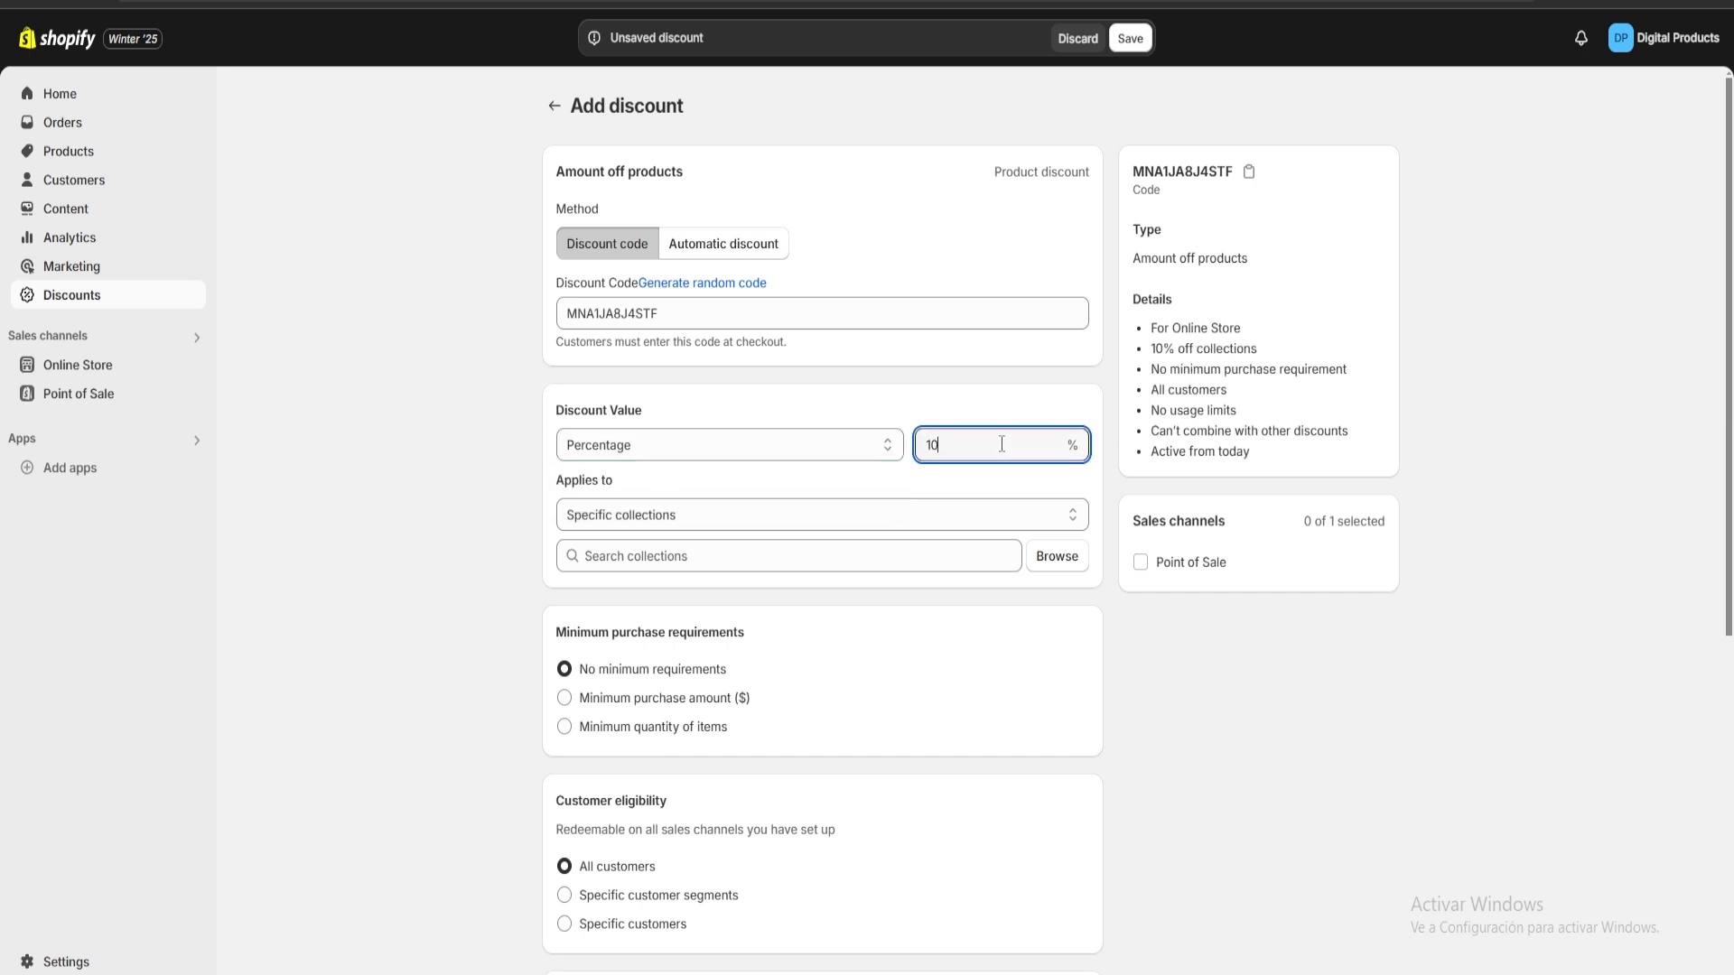
left_click(943, 391)
Apply the discount to the Home page collection.
scroll(939, 433, "down", 1)
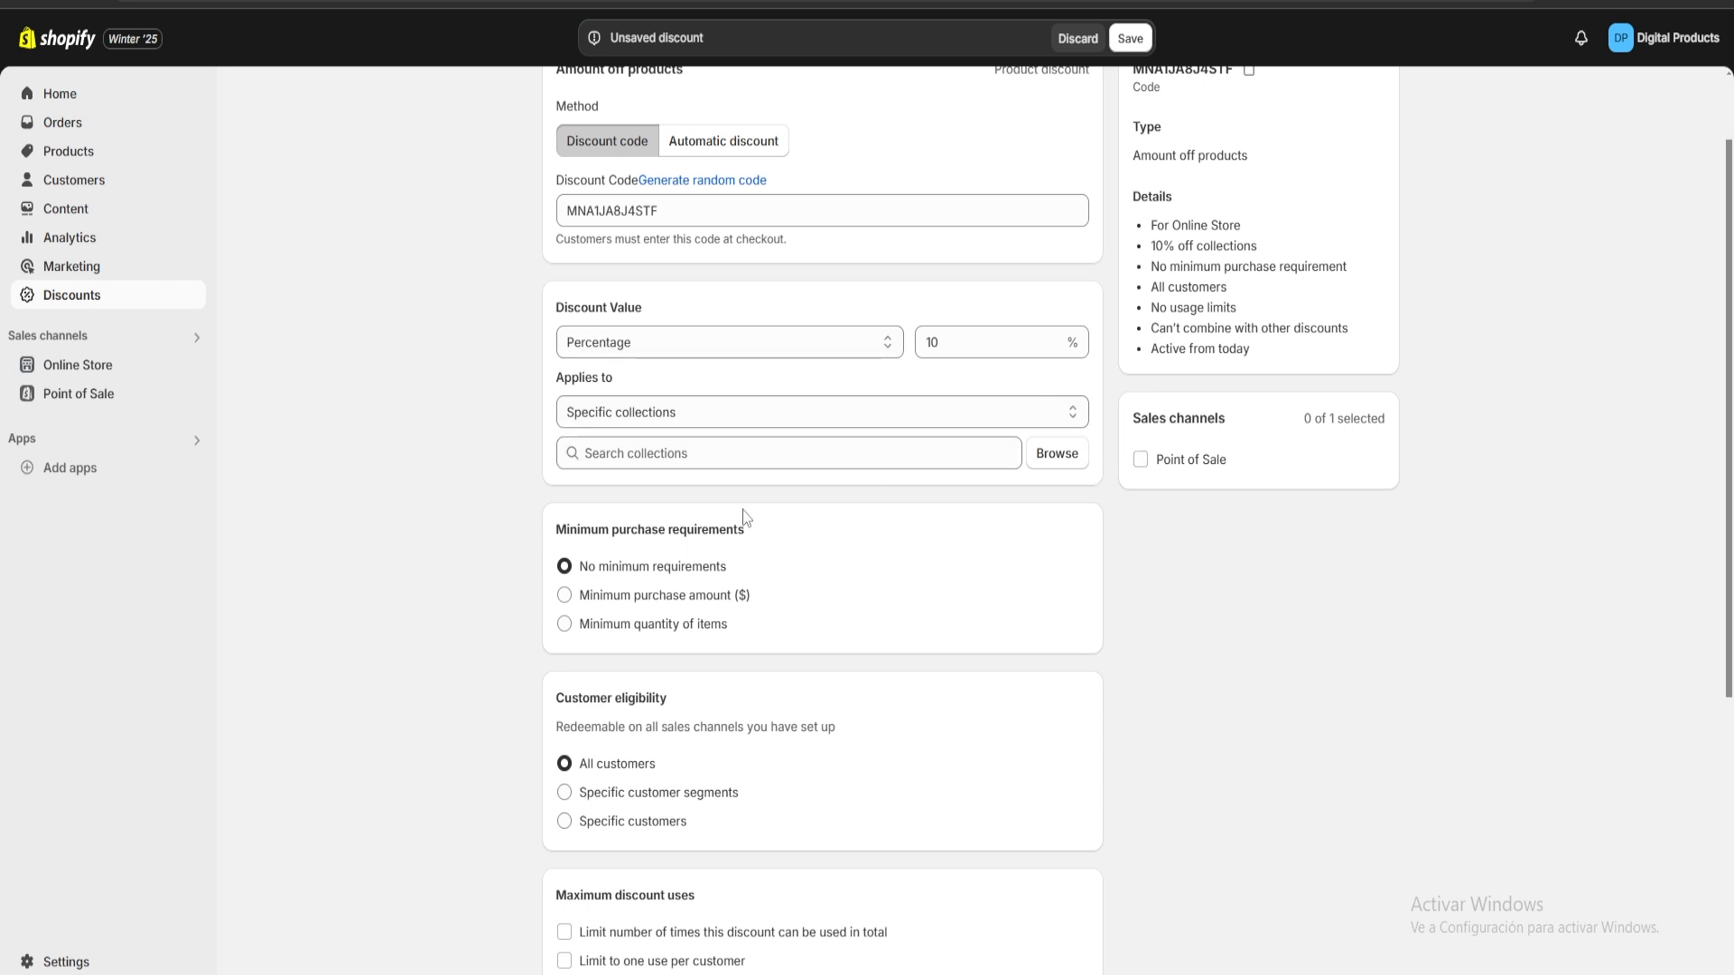
left_click(1062, 464)
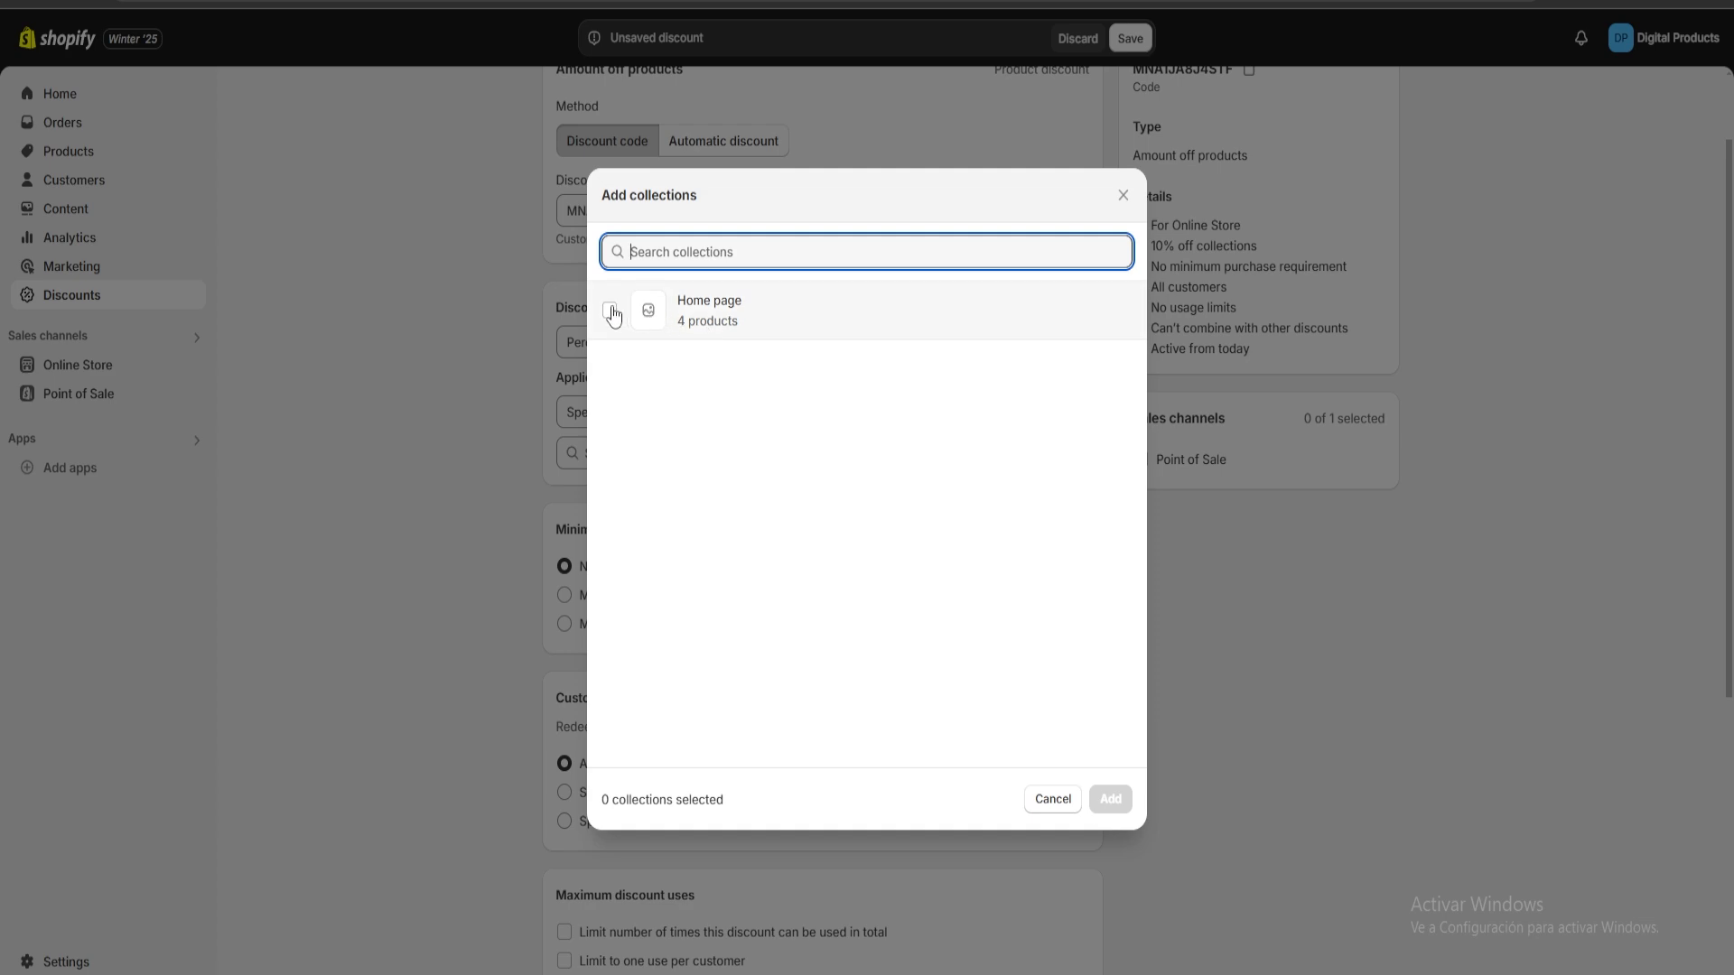
left_click(610, 312)
left_click(1111, 800)
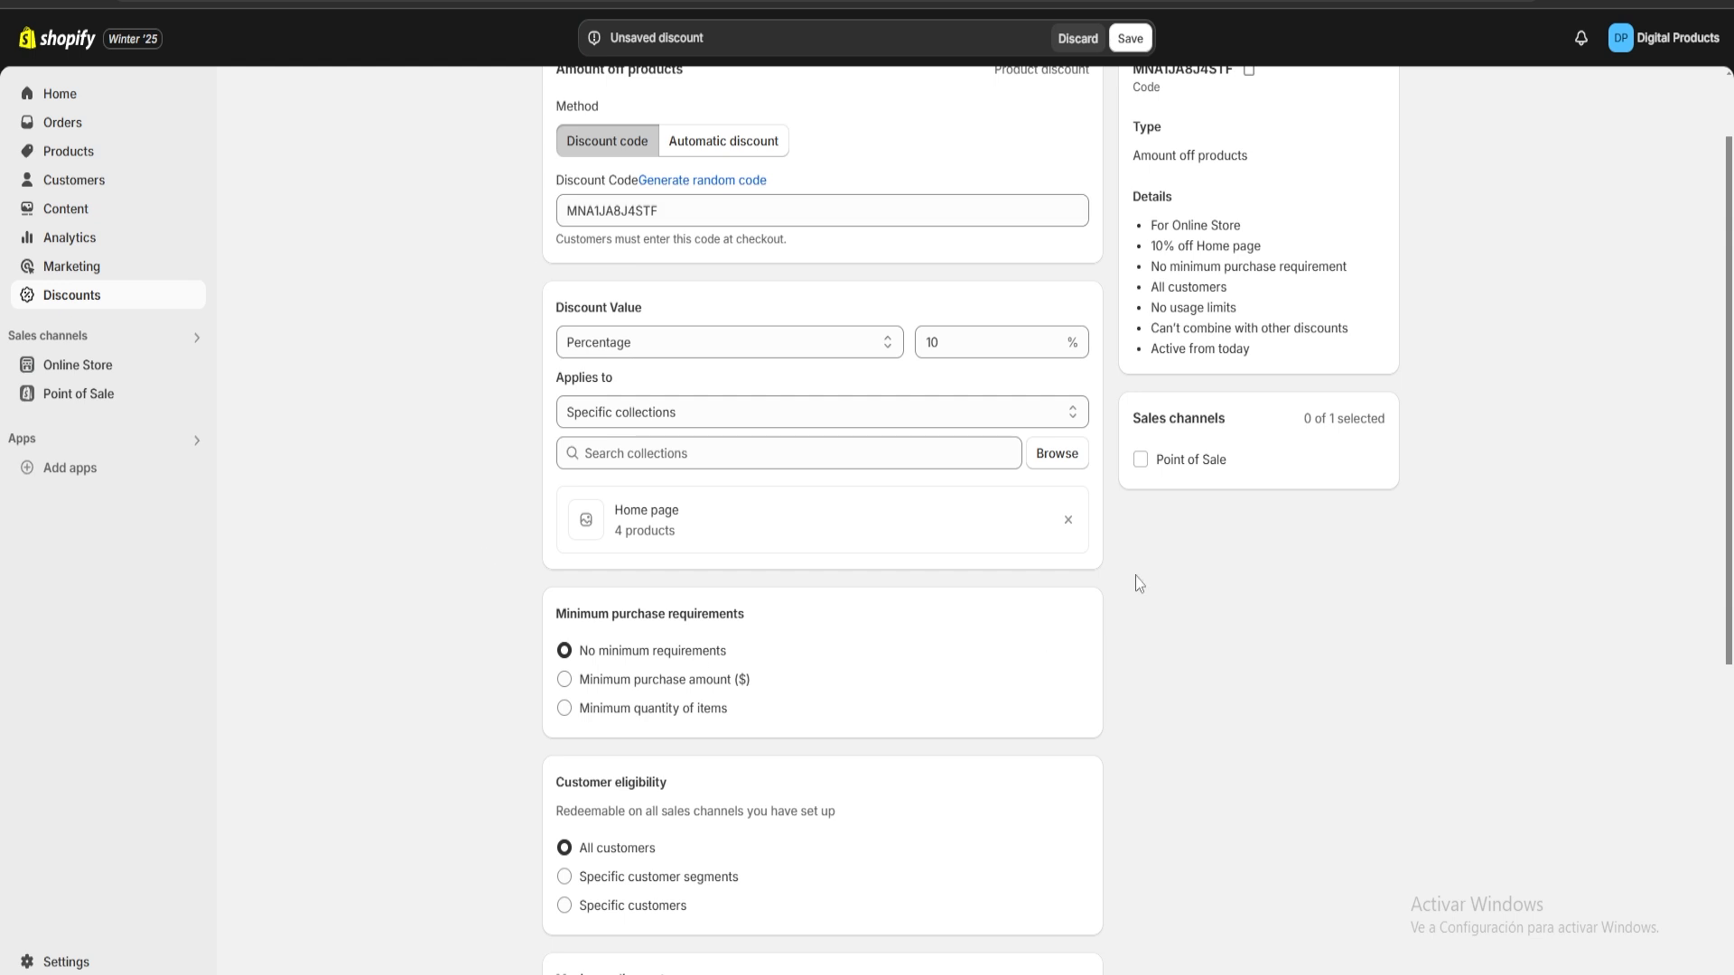
Examine the discount's minimum purchase requirements, customer eligibility, maximum uses and combinations options.
scroll(1002, 620, "down", 3)
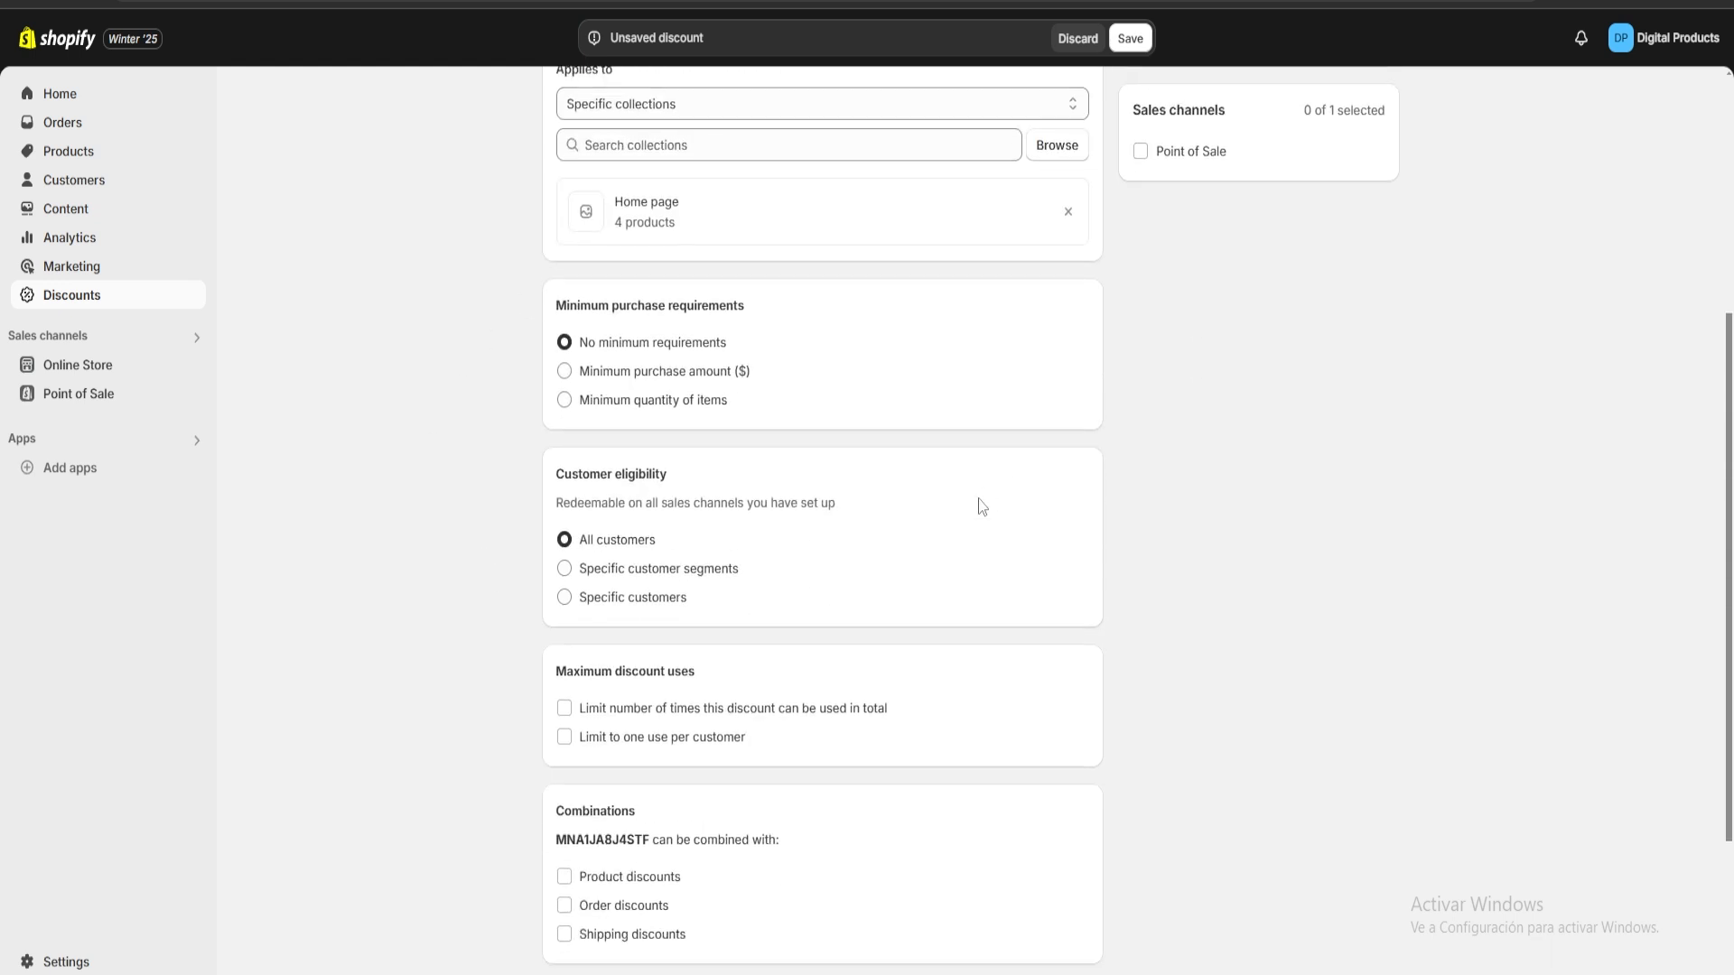
left_click_drag(553, 305, 788, 346)
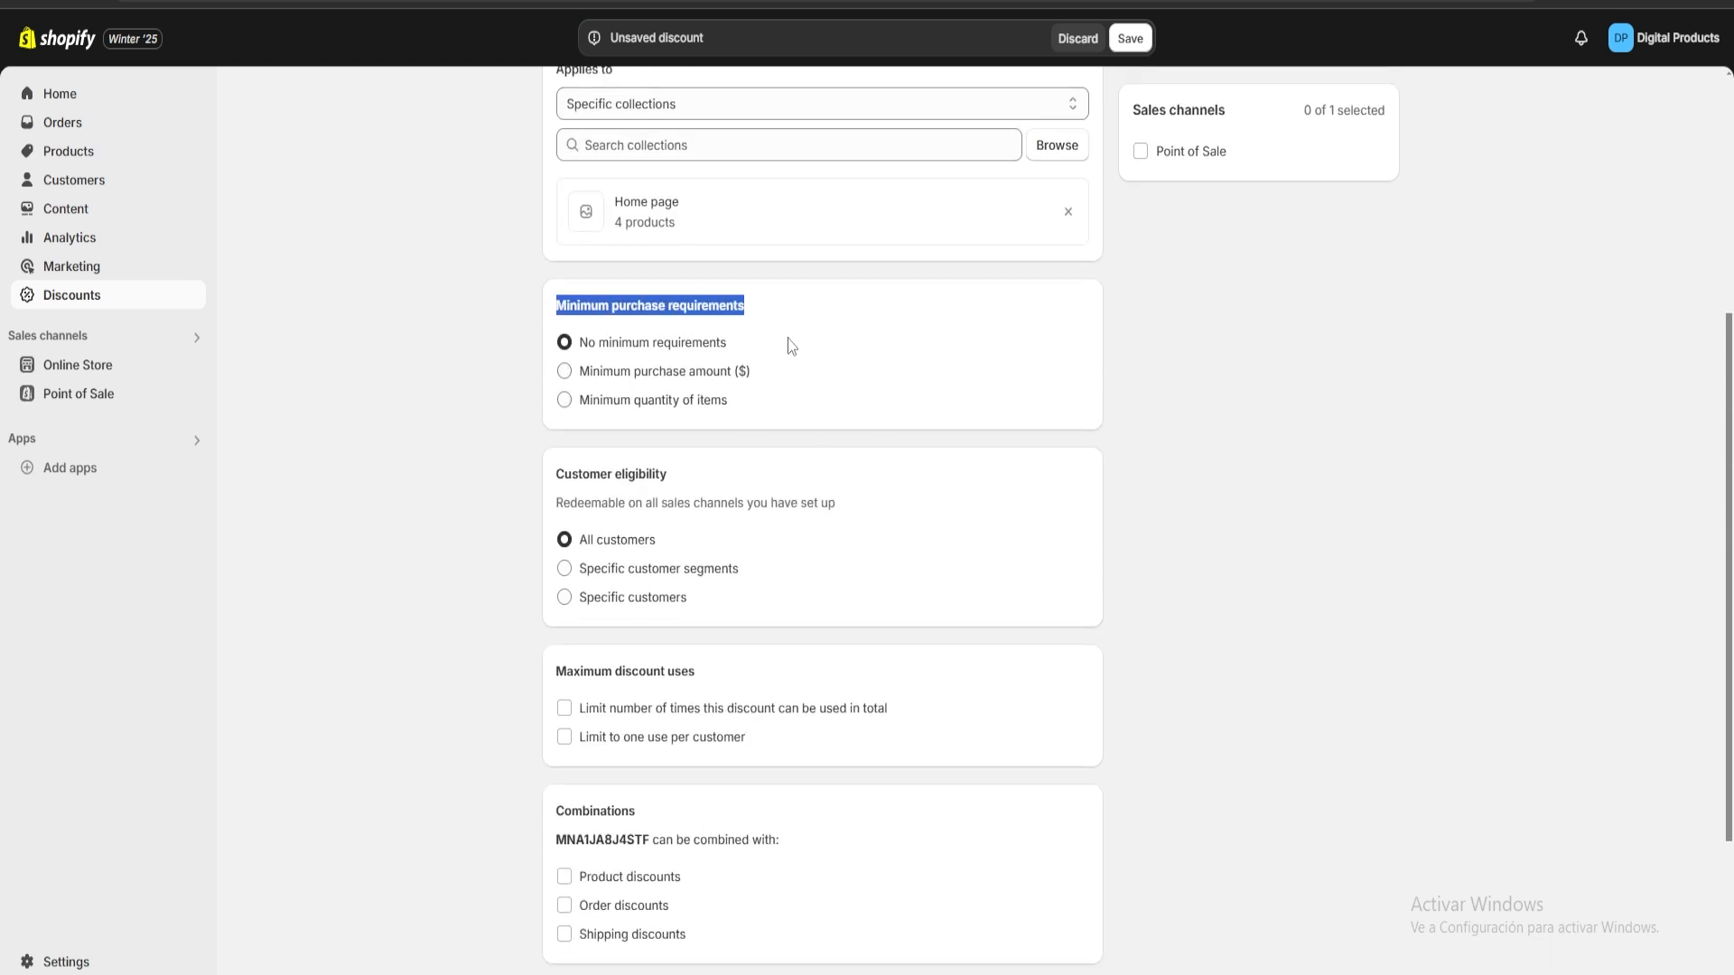
left_click(793, 346)
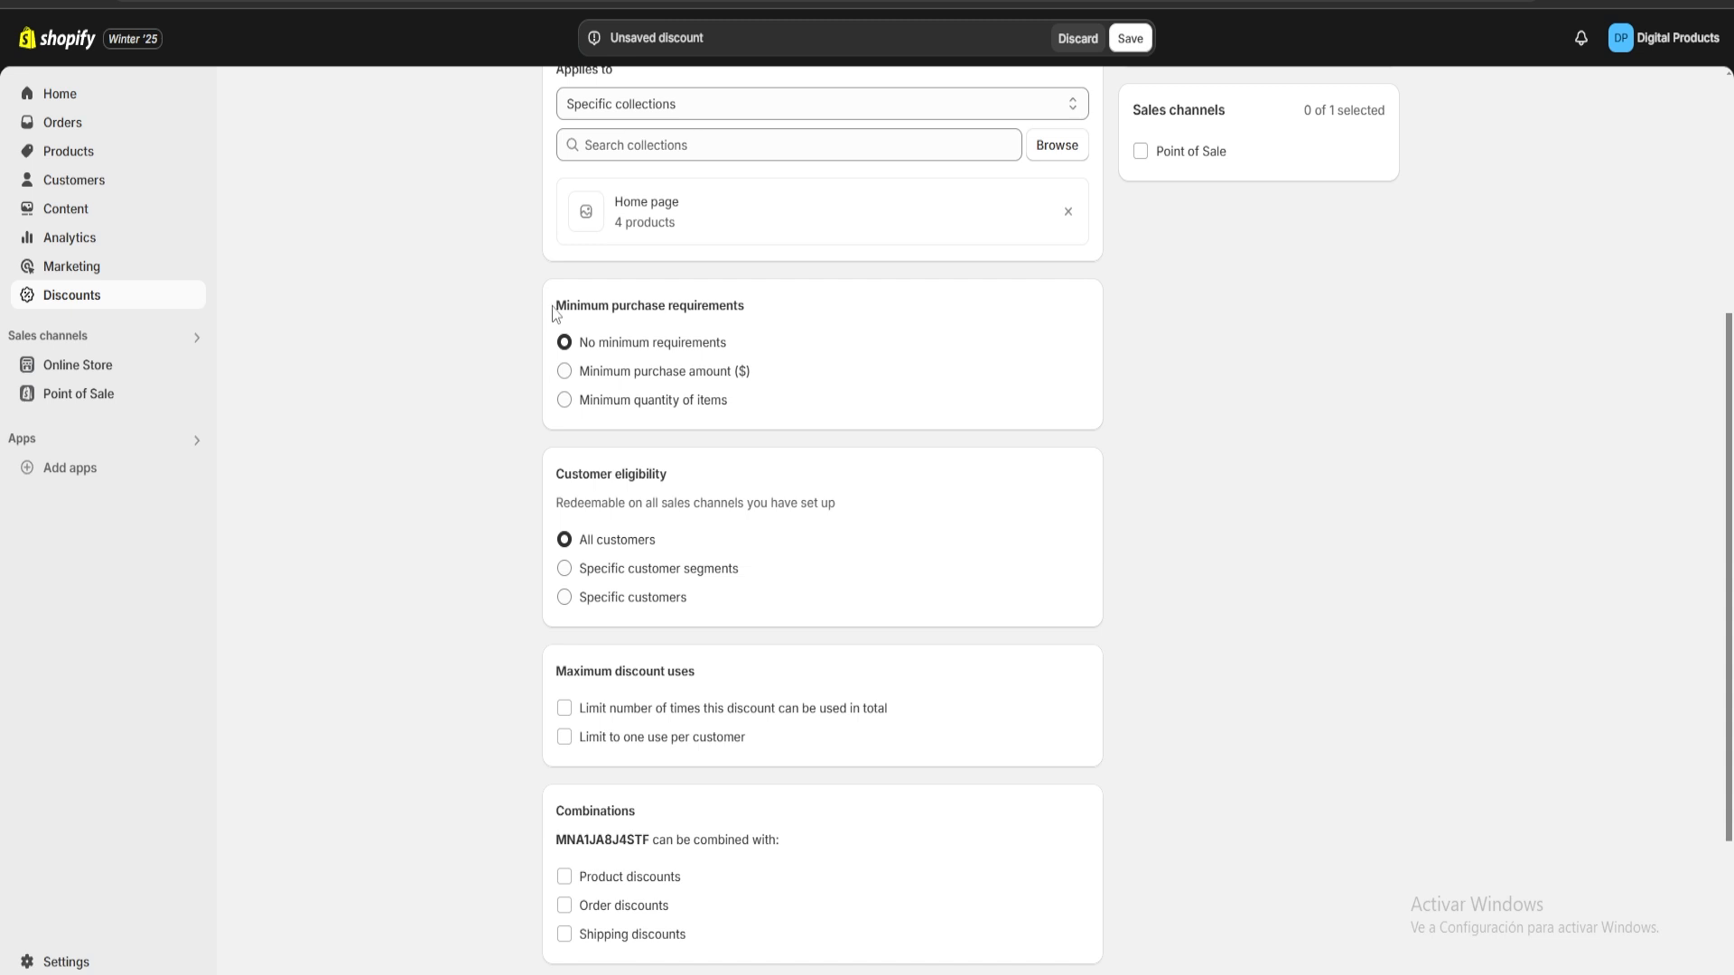
left_click_drag(553, 307, 762, 310)
left_click(789, 348)
scroll(815, 361, "down", 2)
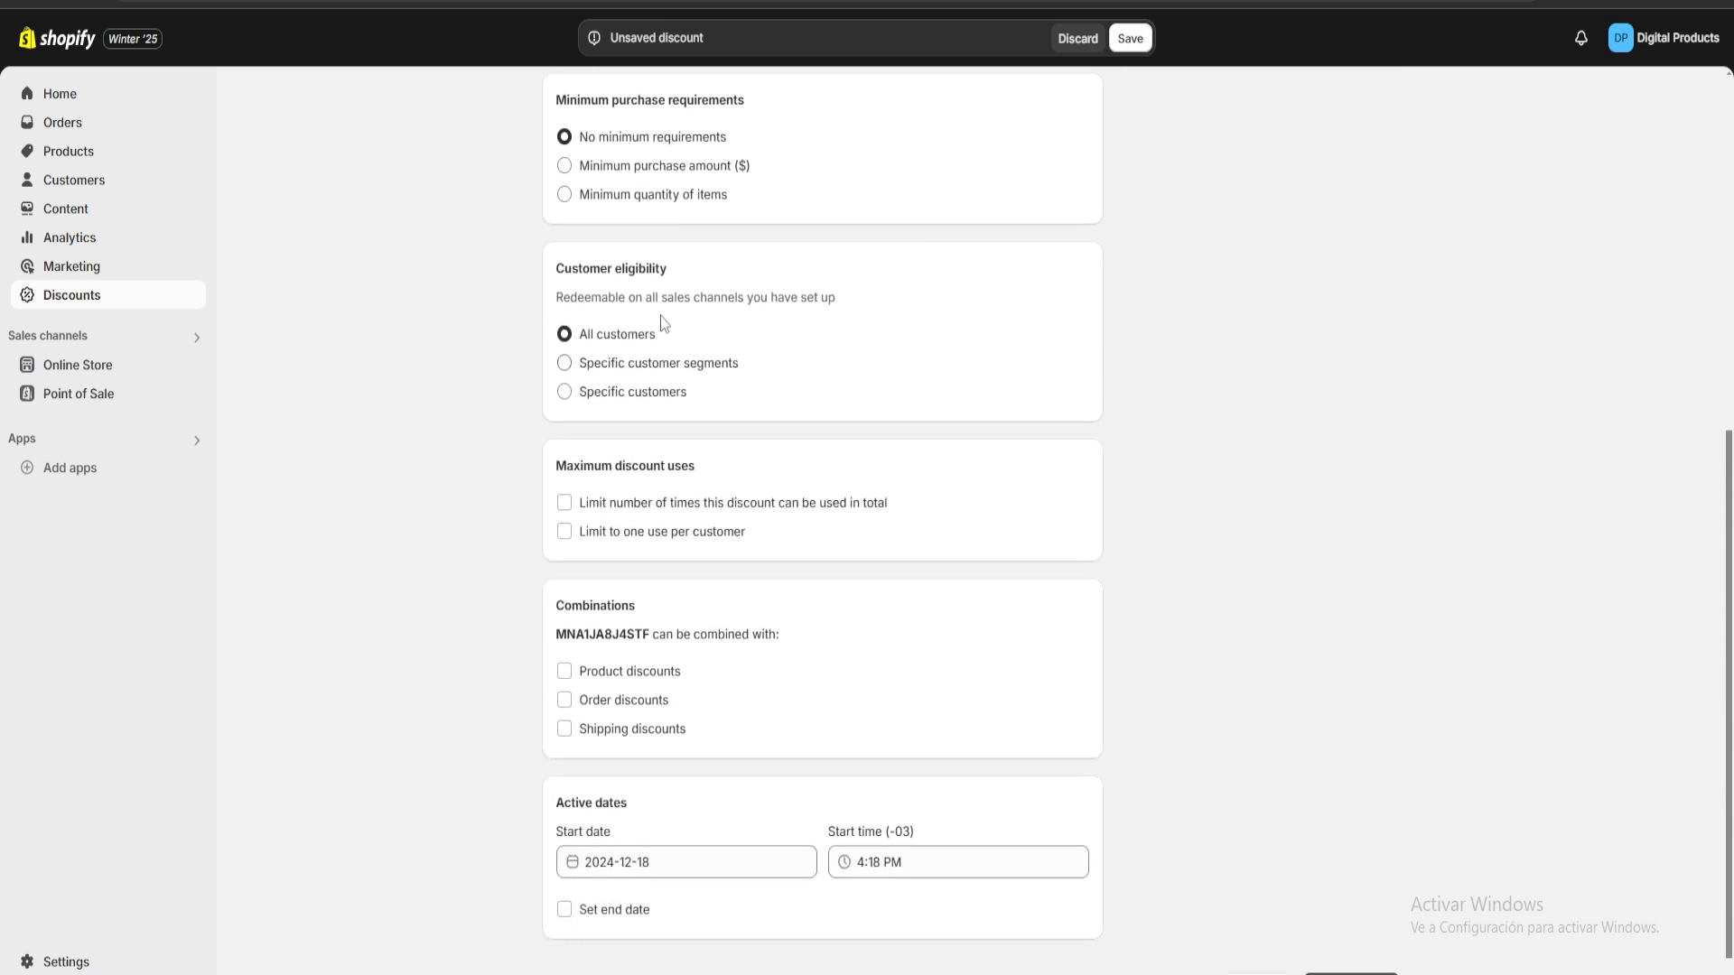
left_click_drag(557, 267, 697, 272)
left_click(703, 275)
scroll(705, 278, "down", 1)
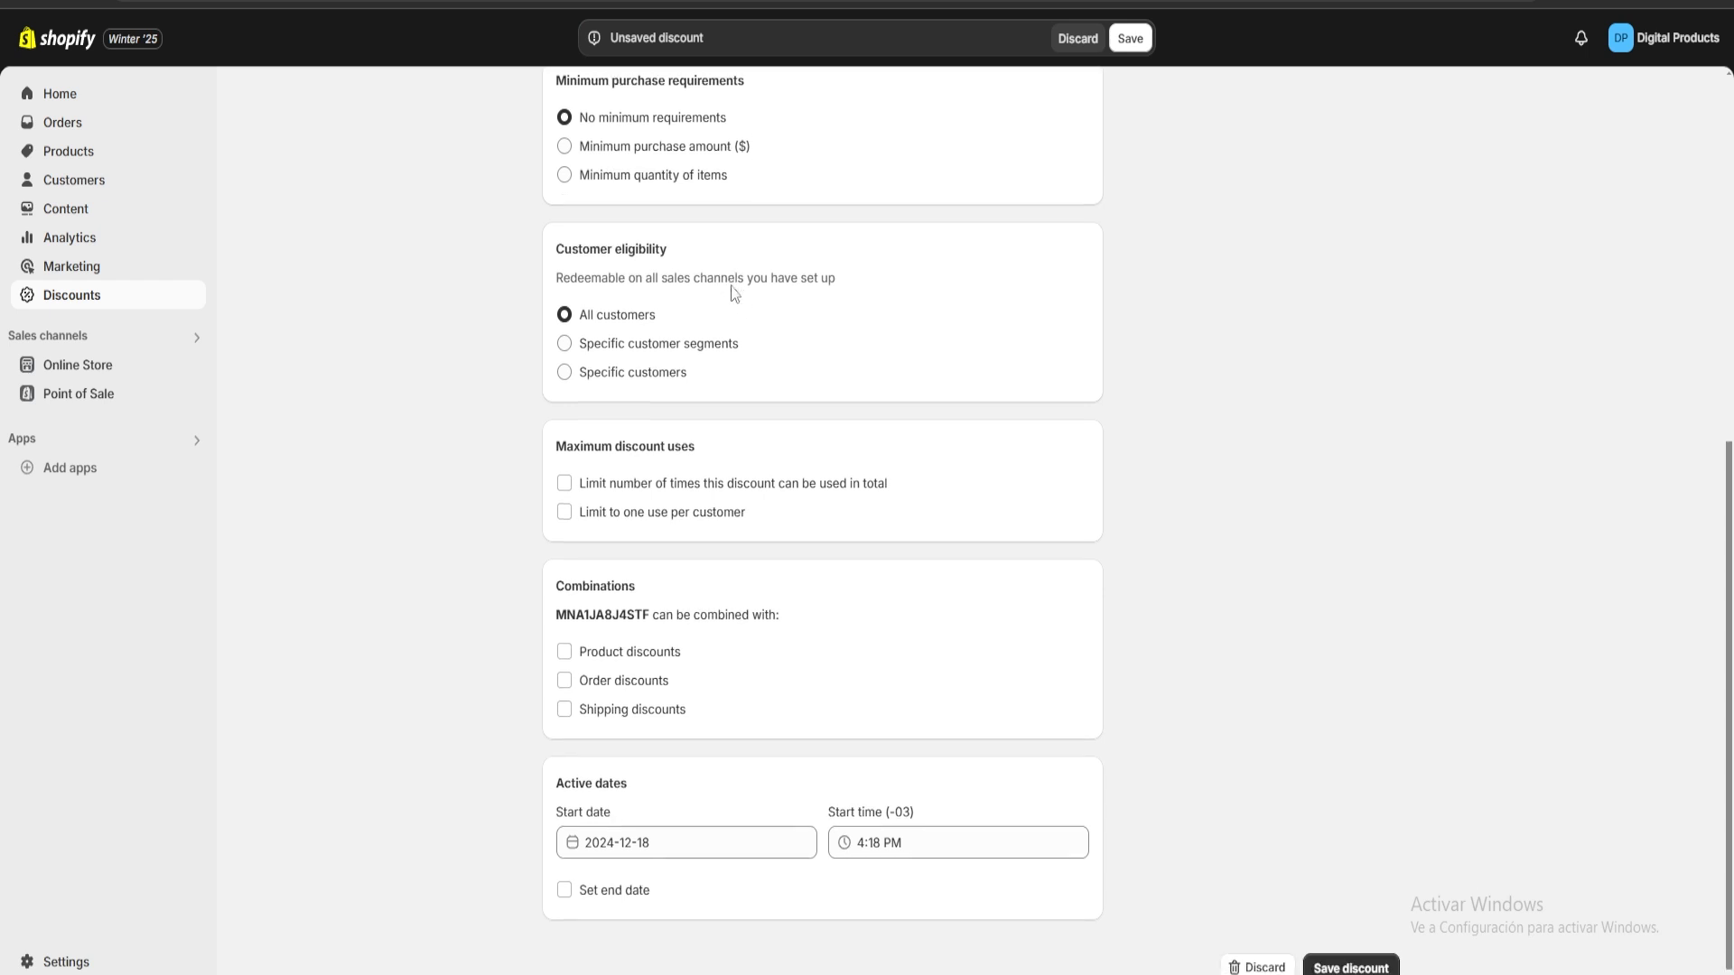
left_click_drag(557, 435, 728, 436)
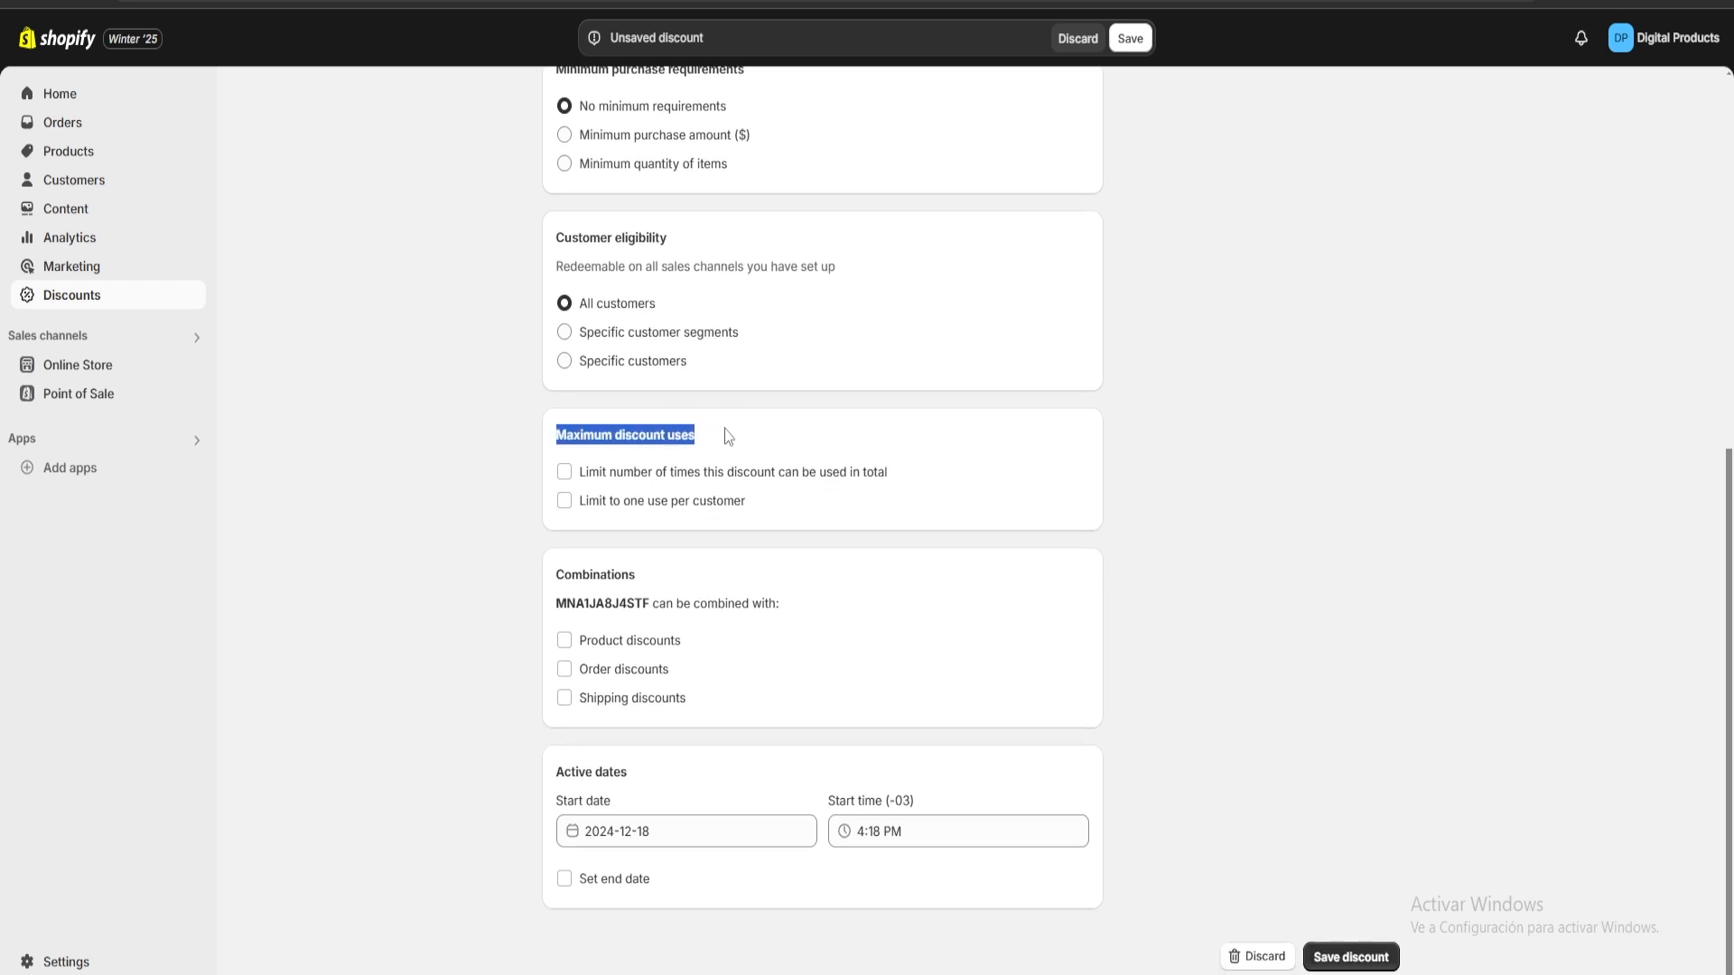
left_click(802, 423)
left_click_drag(559, 574, 663, 584)
left_click(665, 585)
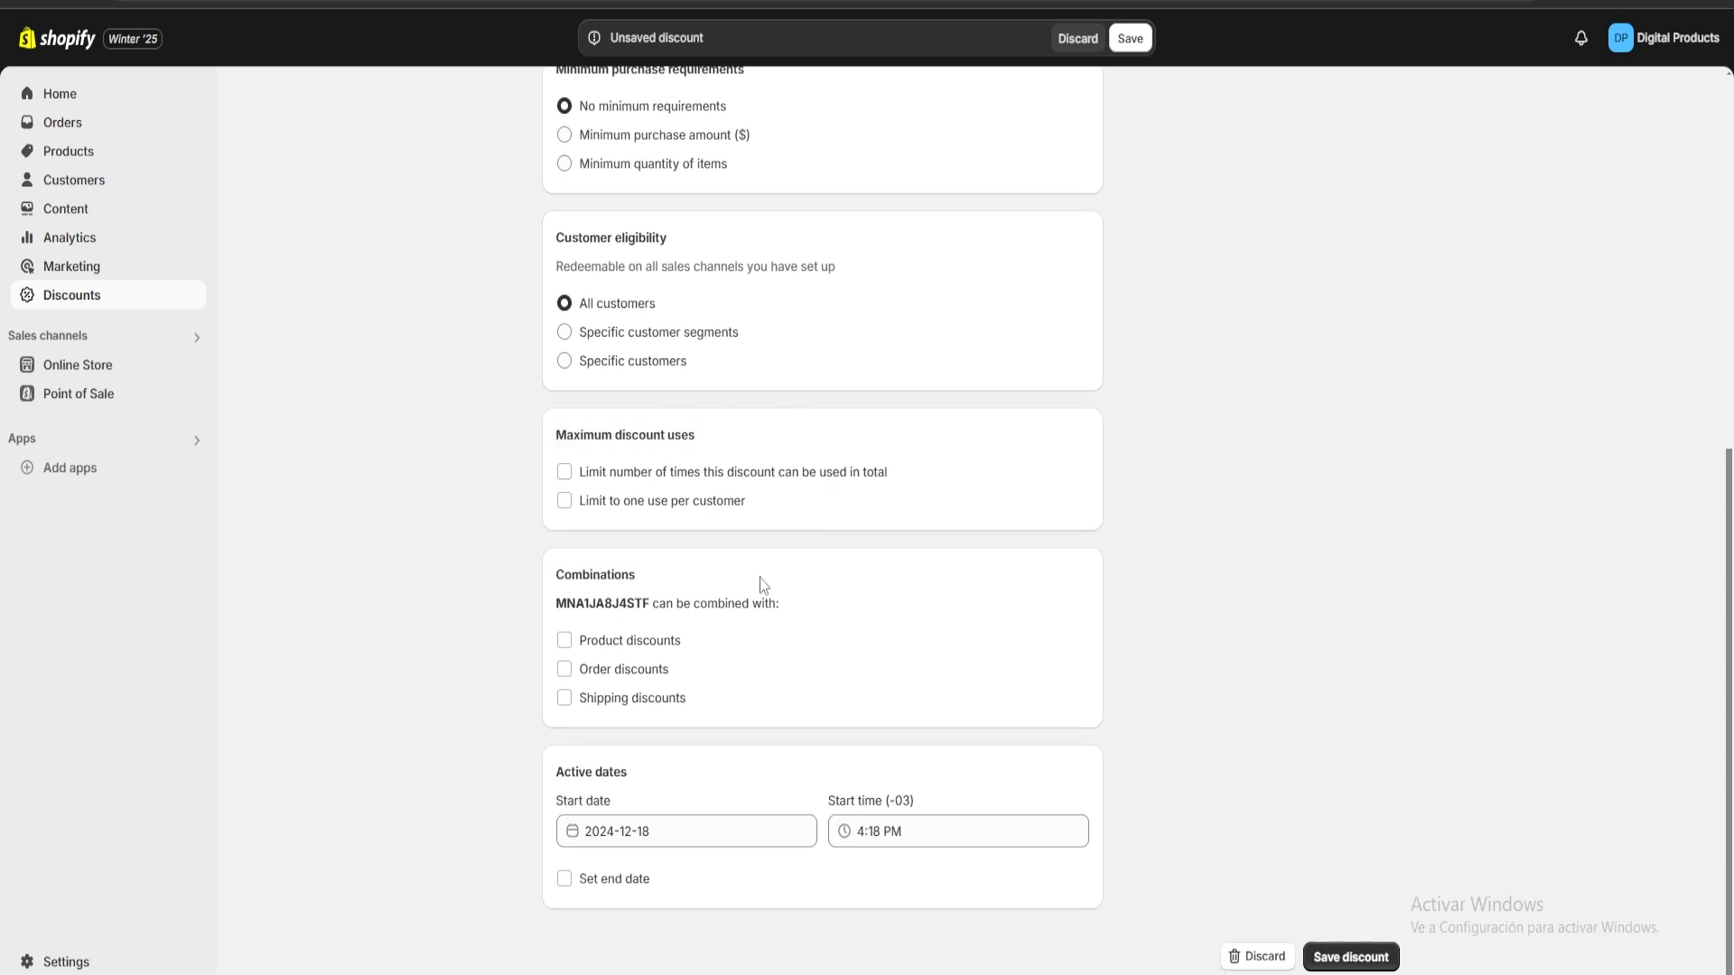
Give the discount an end date of 2024-12-25, then save it and return to the discounts list.
left_click(564, 879)
scroll(765, 853, "down", 1)
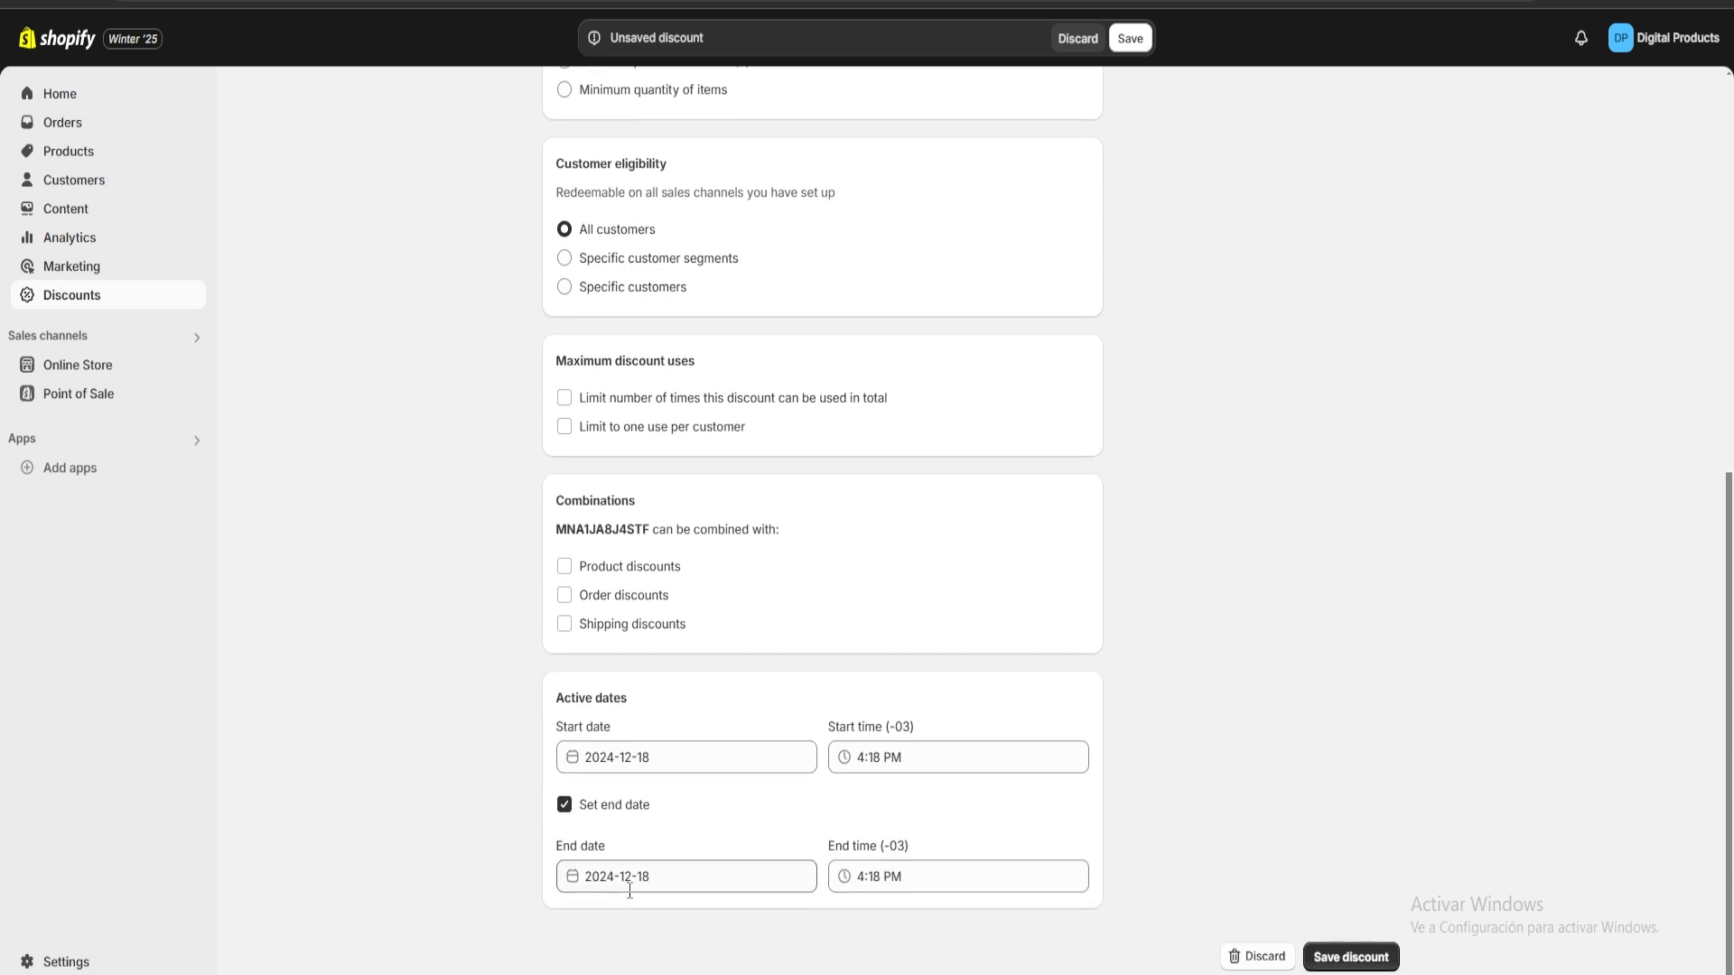
left_click(629, 891)
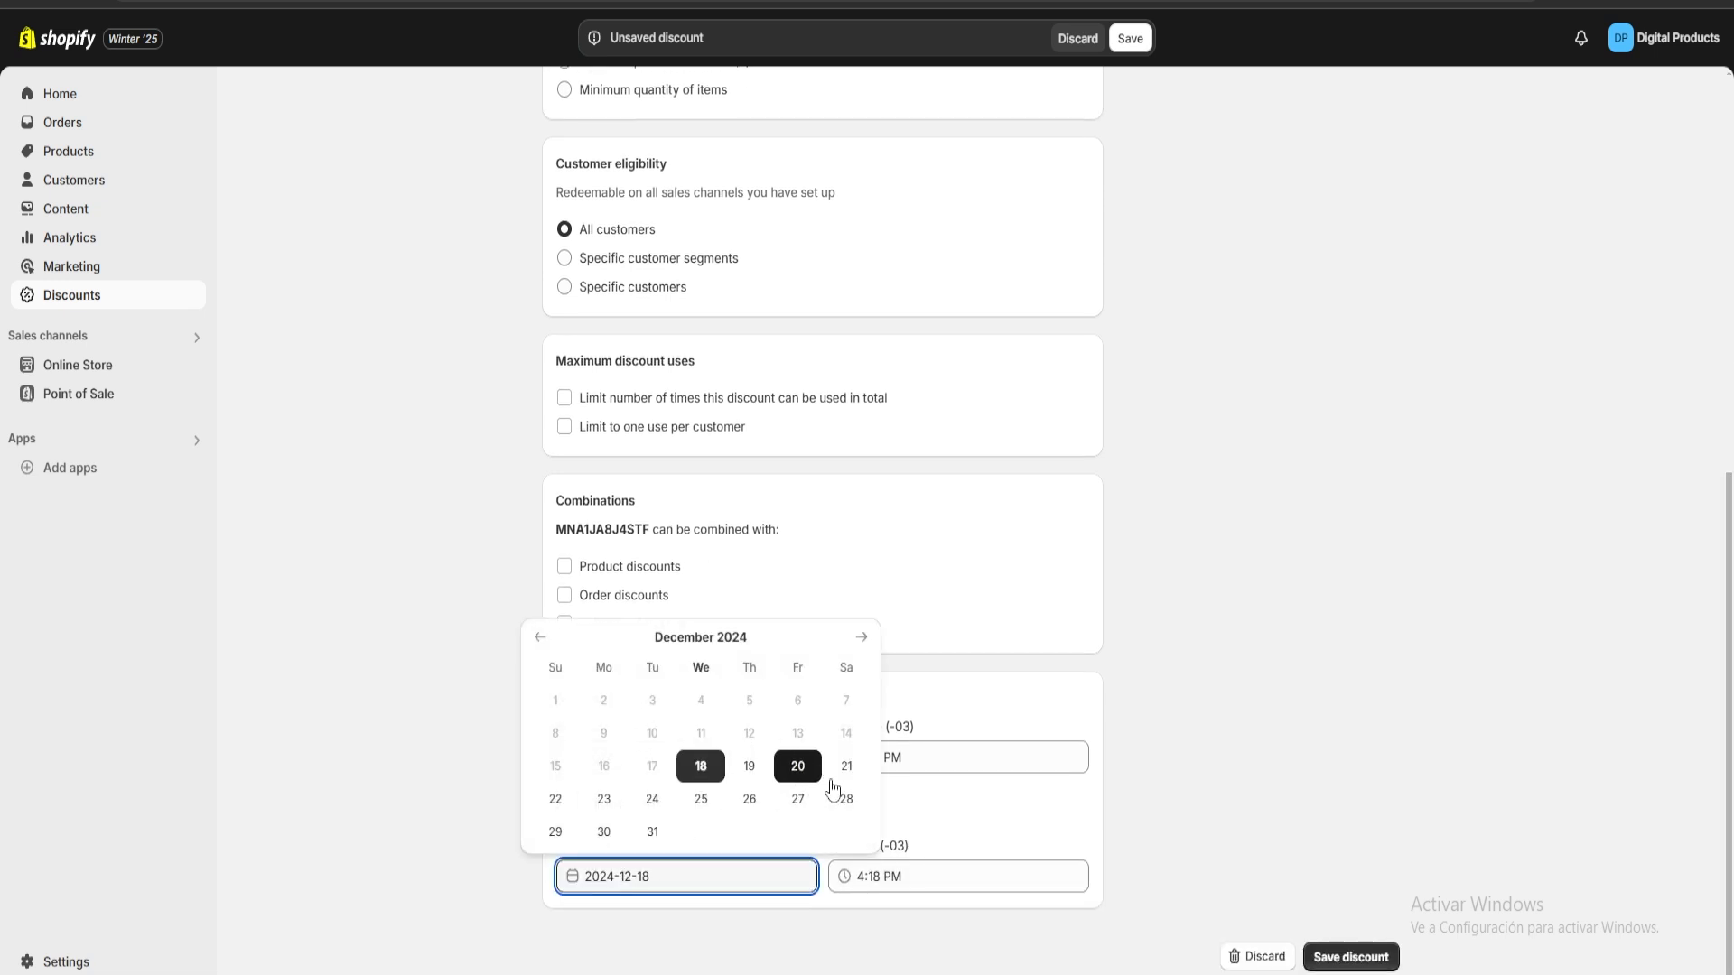
left_click(700, 798)
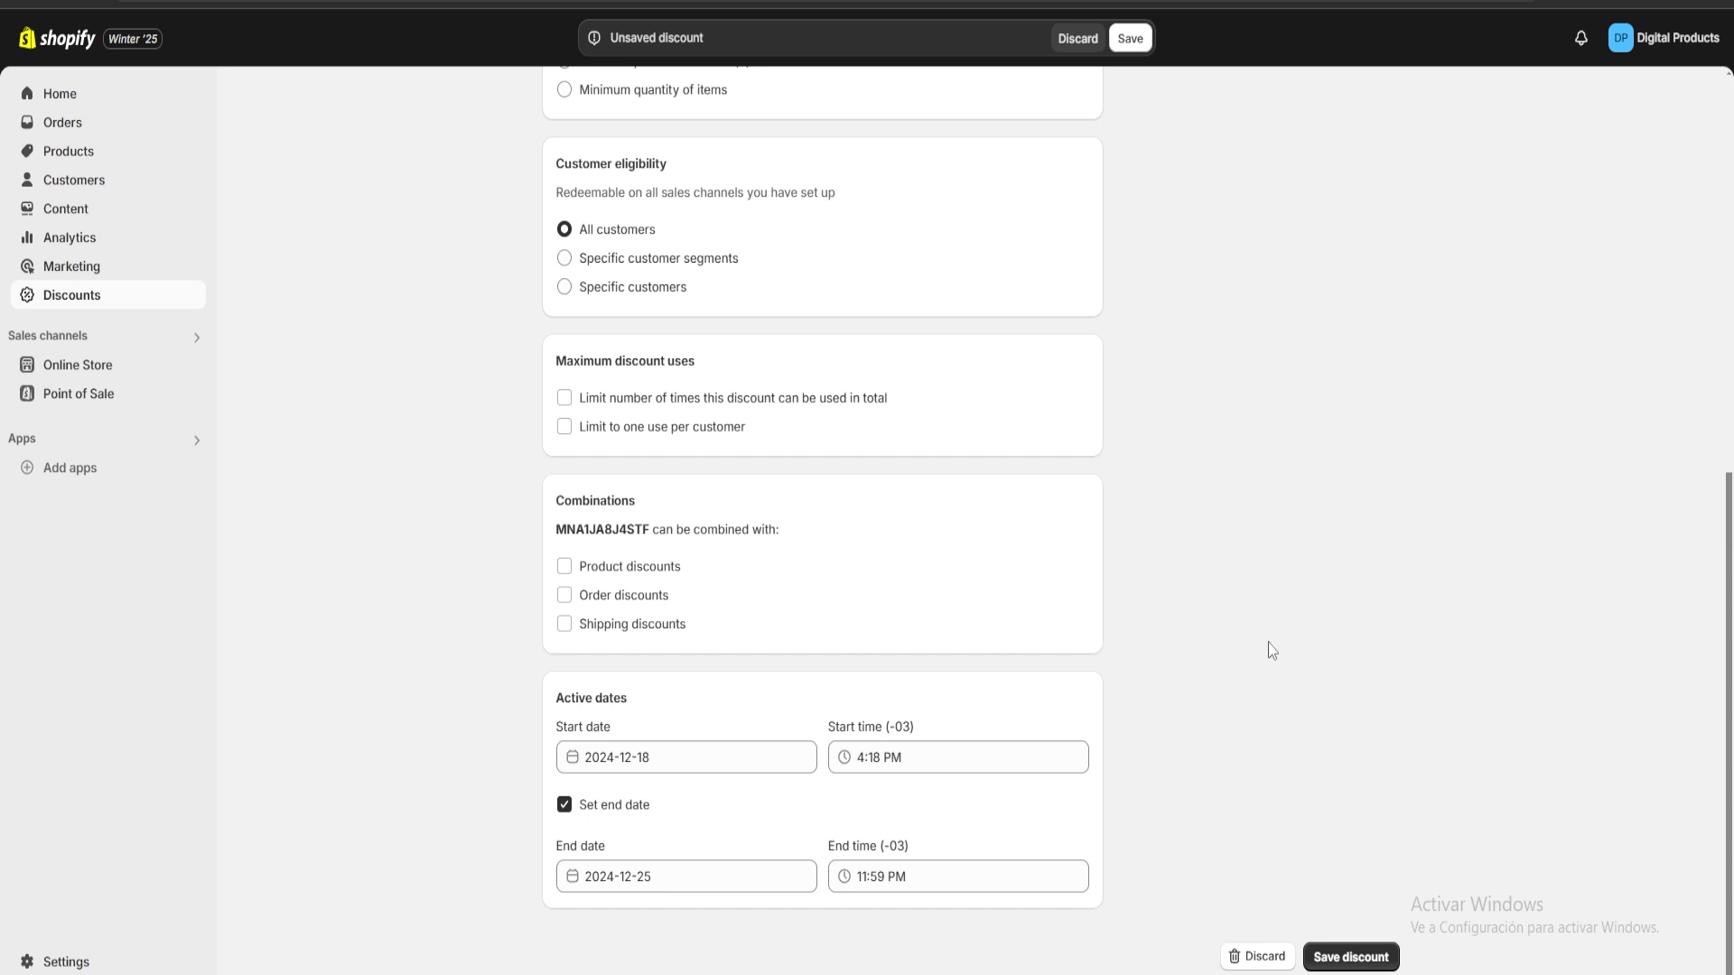
left_click(1368, 955)
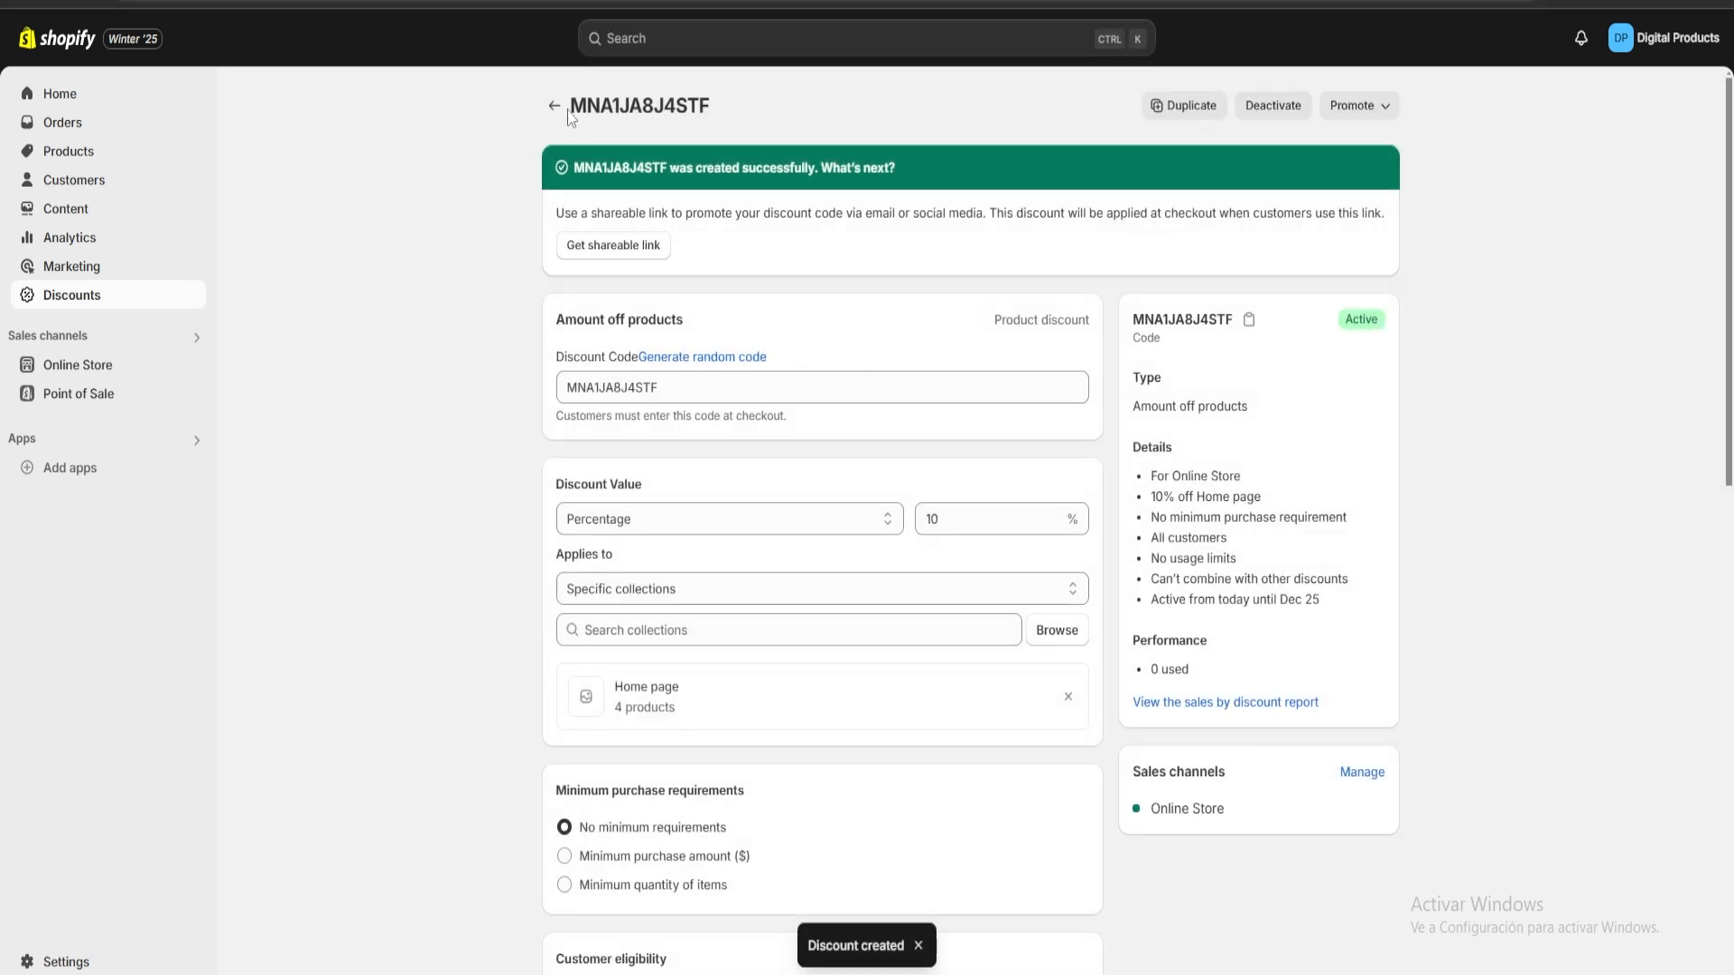
left_click(554, 105)
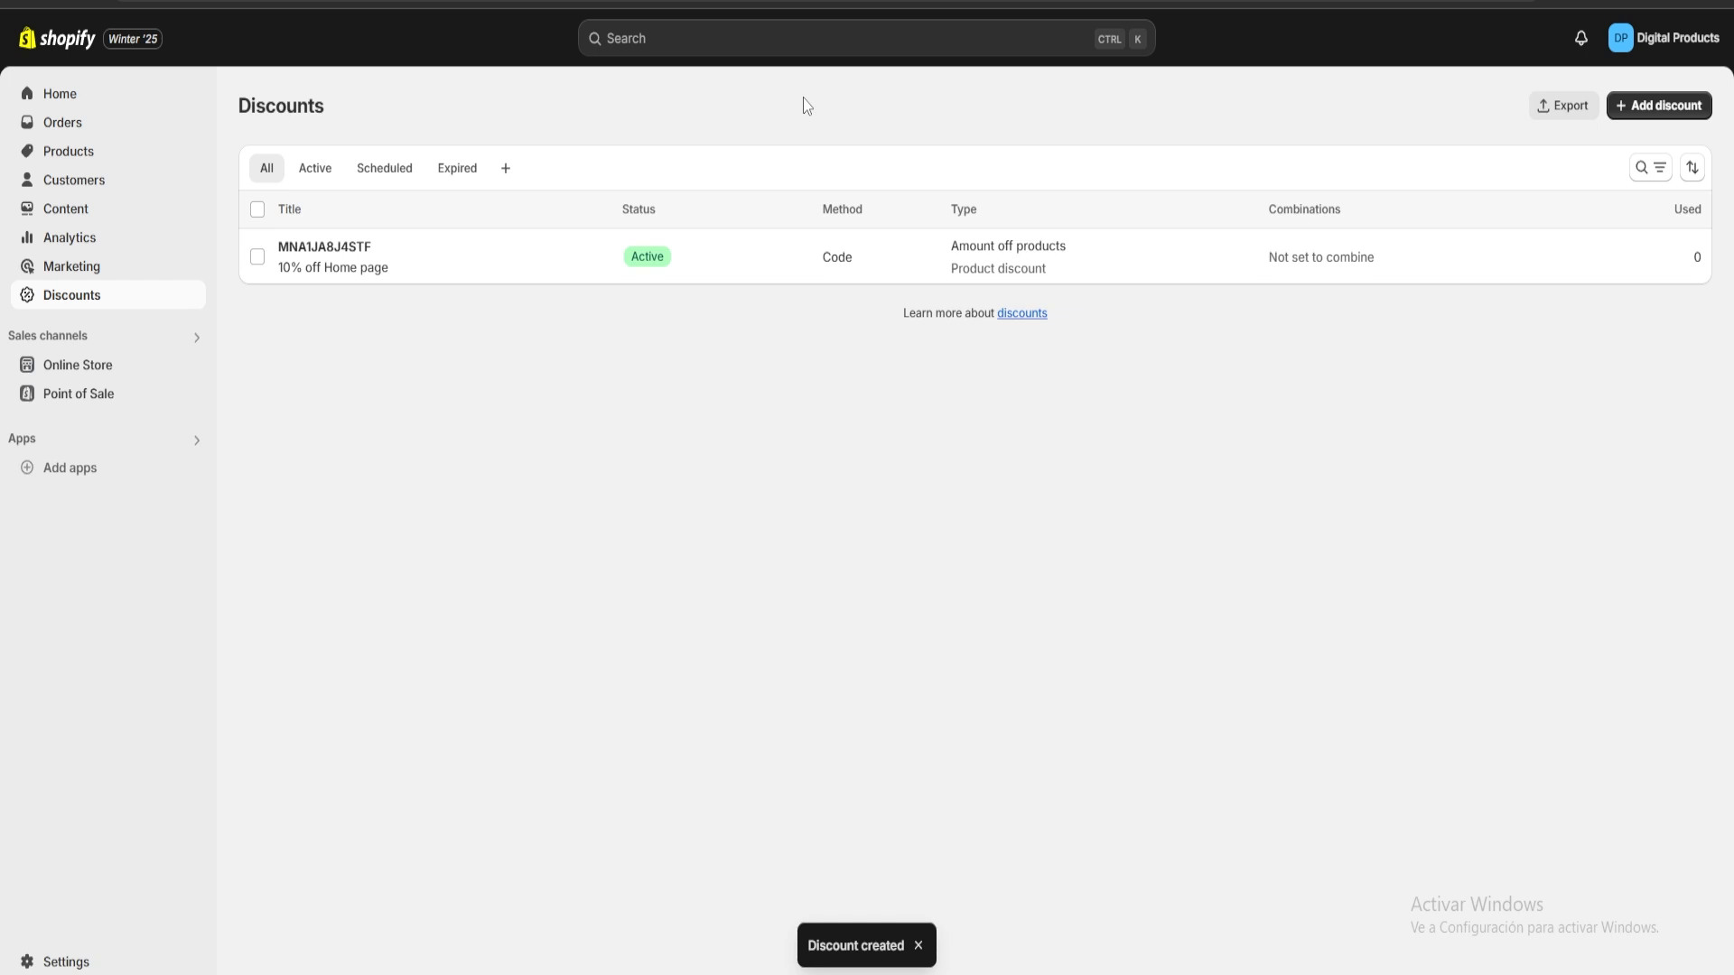